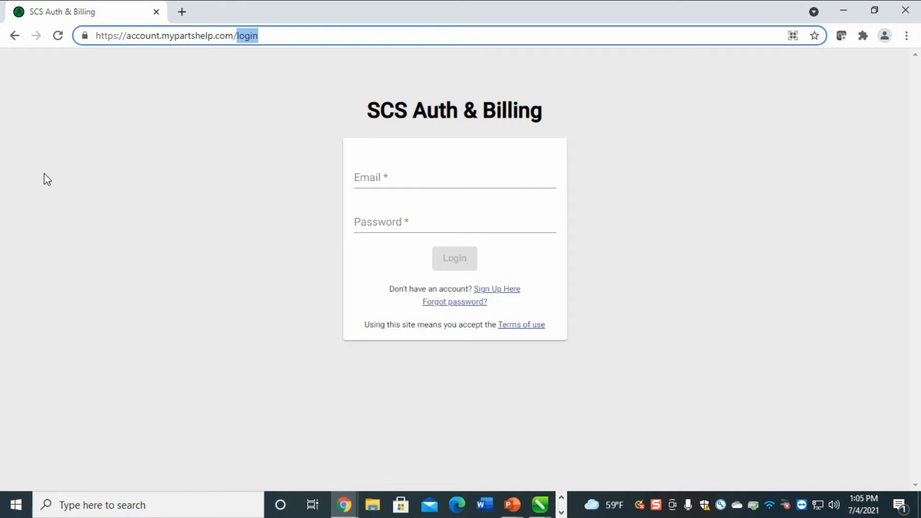
Sign in to the account with the service e-mail address and its password
{"action": "left_click_drag", "start_coordinate": [159, 35], "coordinate": [127, 37]}
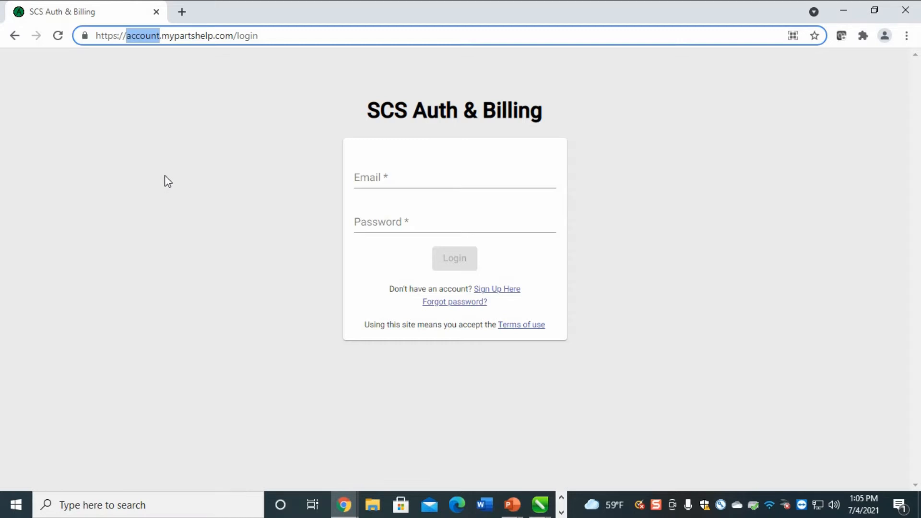
{"action": "left_click", "coordinate": [395, 165]}
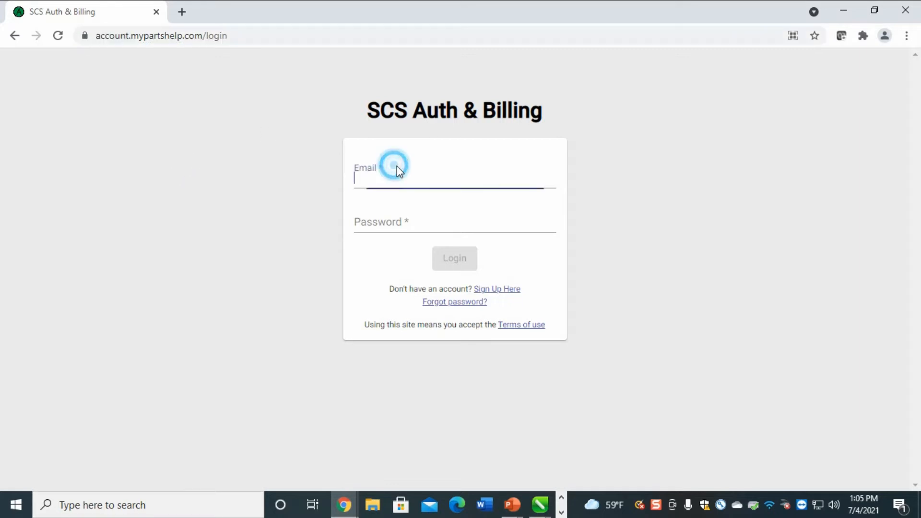
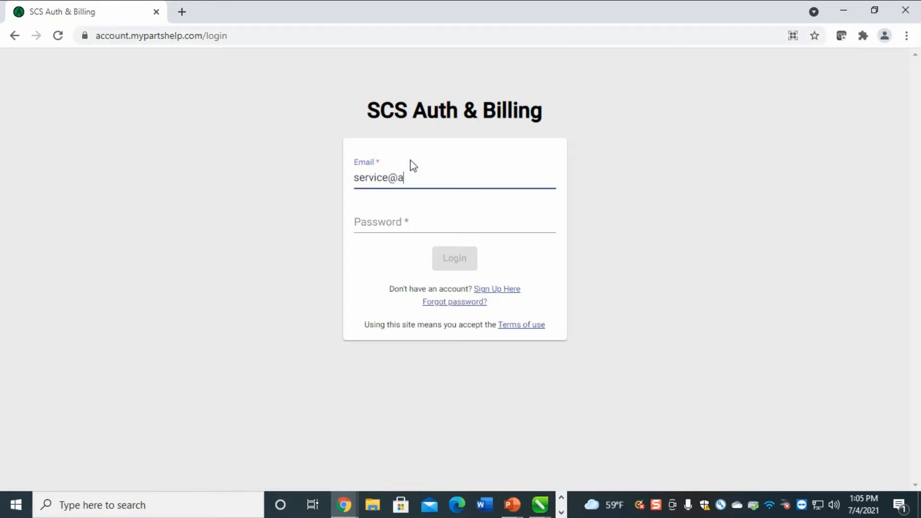
{"action": "key", "text": "Tab"}
{"action": "type", "text": "••••••"}
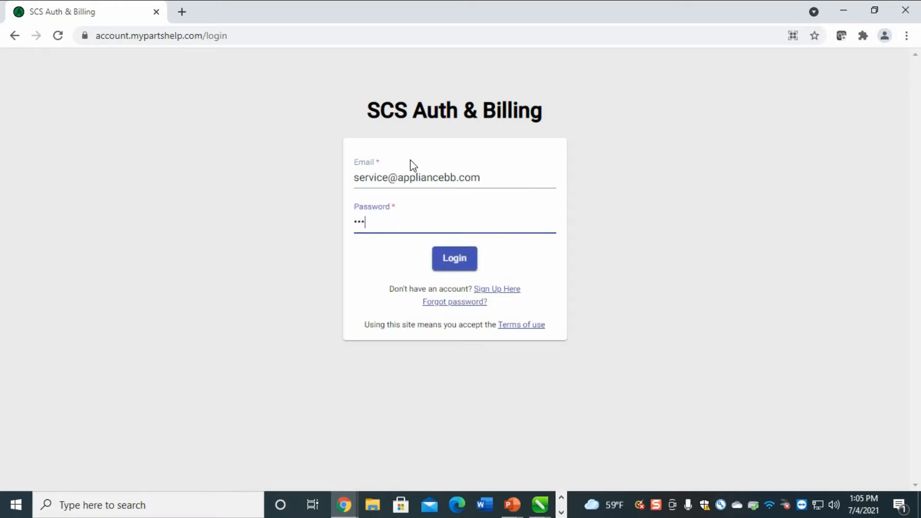
{"action": "type", "text": "•••"}
{"action": "left_click", "coordinate": [457, 266]}
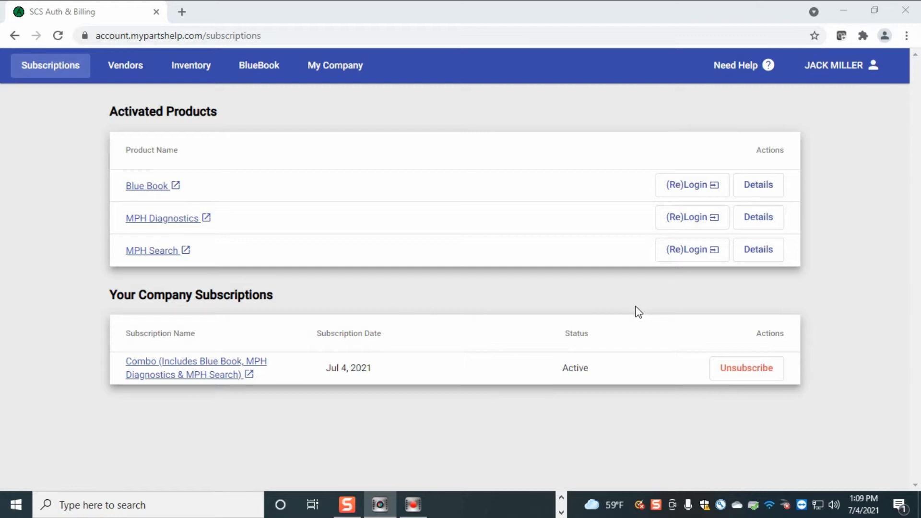
Unsubscribe from the Combo subscription and confirm the cancellation
{"action": "left_click", "coordinate": [742, 378]}
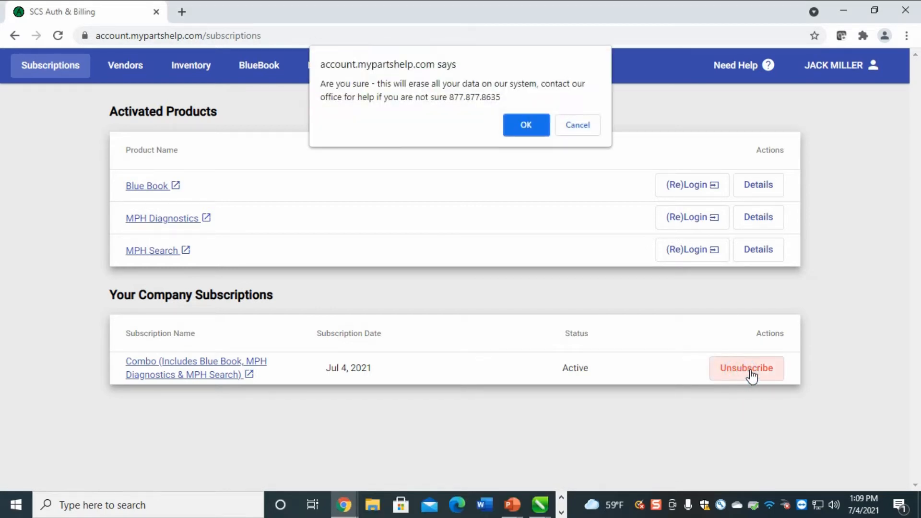
{"action": "left_click", "coordinate": [531, 125]}
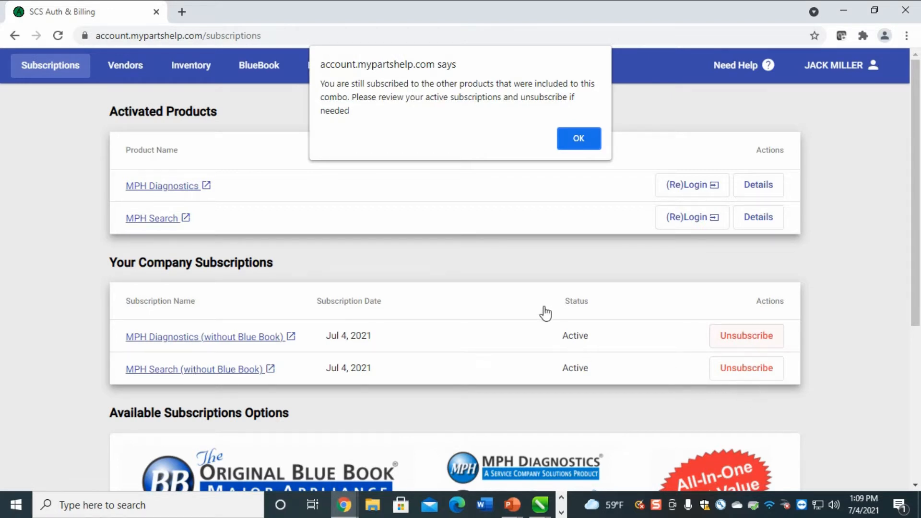
Subscribe to Blue Book with the existing saved card and dismiss the thank-you notice
{"action": "left_click", "coordinate": [586, 137]}
{"action": "scroll", "coordinate": [530, 432], "scroll_direction": "down", "scroll_amount": 5}
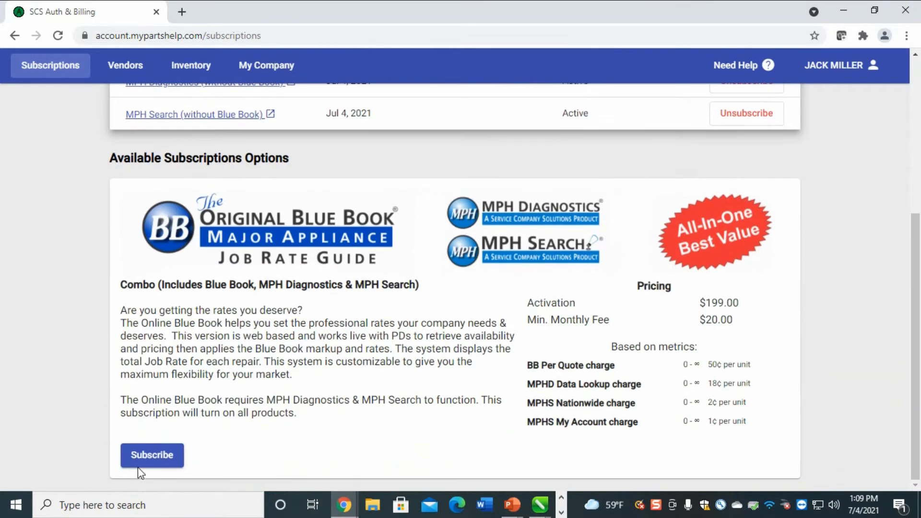
{"action": "left_click", "coordinate": [139, 465]}
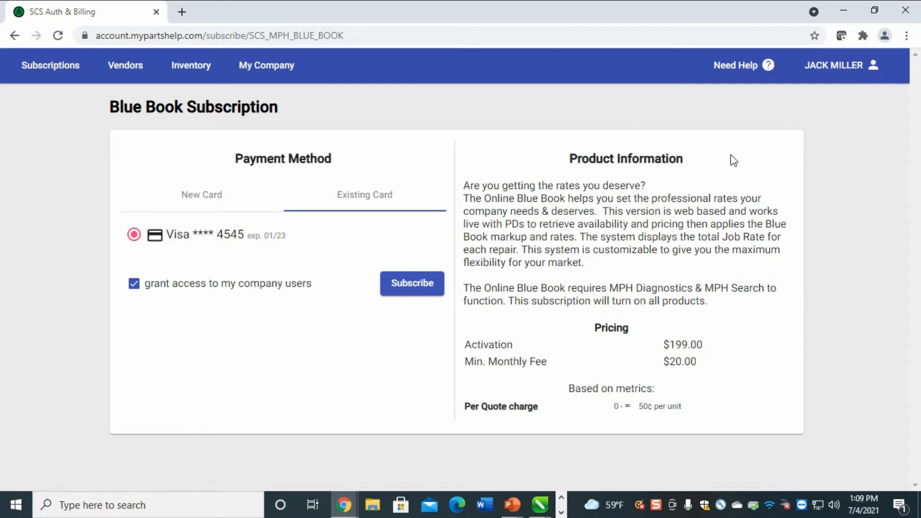
{"action": "left_click", "coordinate": [419, 283]}
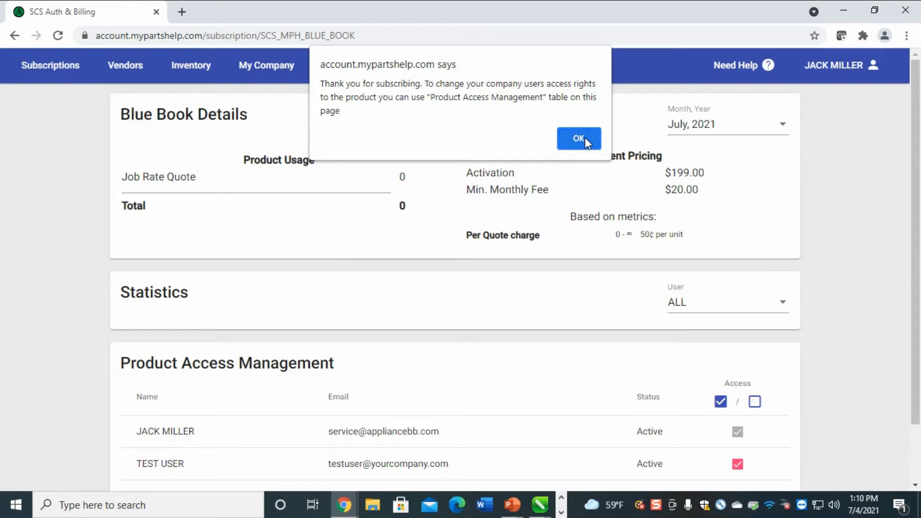
{"action": "left_click", "coordinate": [579, 139]}
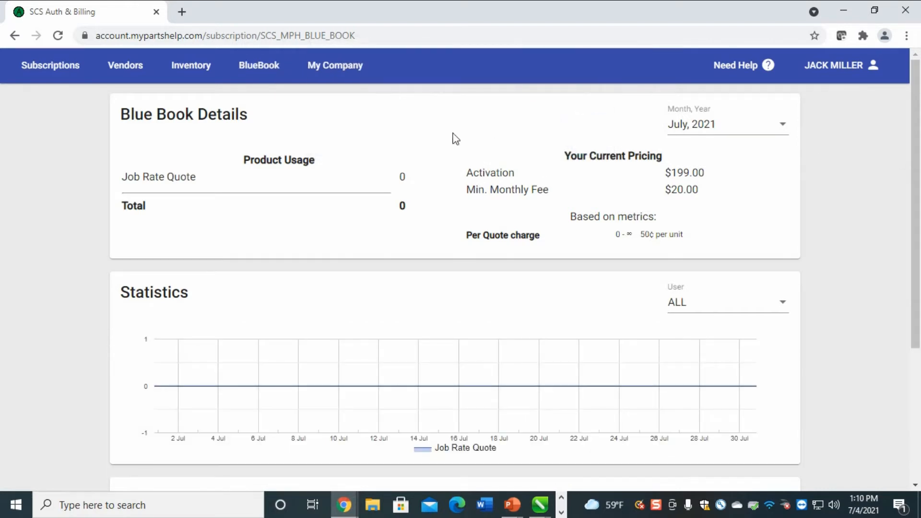
Review the My Company page, highlighting the DEMO ACCOUNT name and the invoice CC e-mail
{"action": "left_click", "coordinate": [348, 78]}
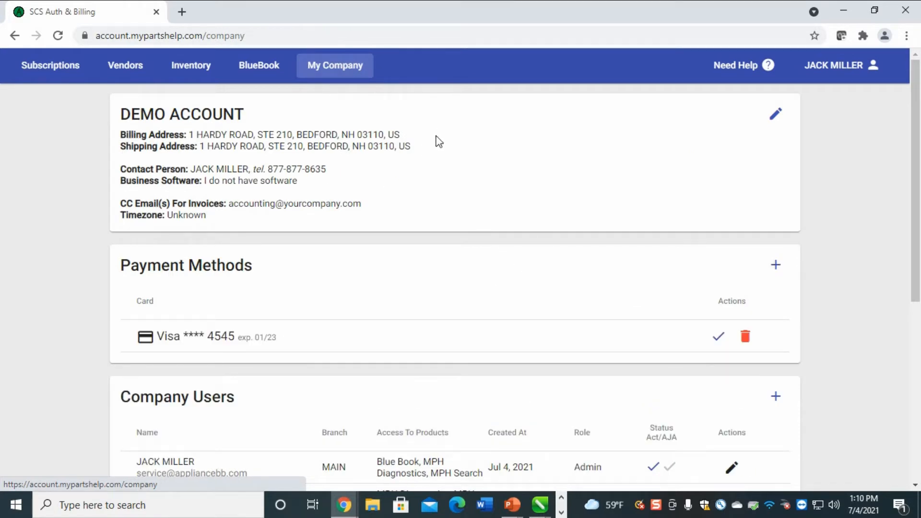
{"action": "scroll", "coordinate": [413, 201], "scroll_direction": "down", "scroll_amount": 2}
{"action": "scroll", "coordinate": [410, 218], "scroll_direction": "up", "scroll_amount": 2}
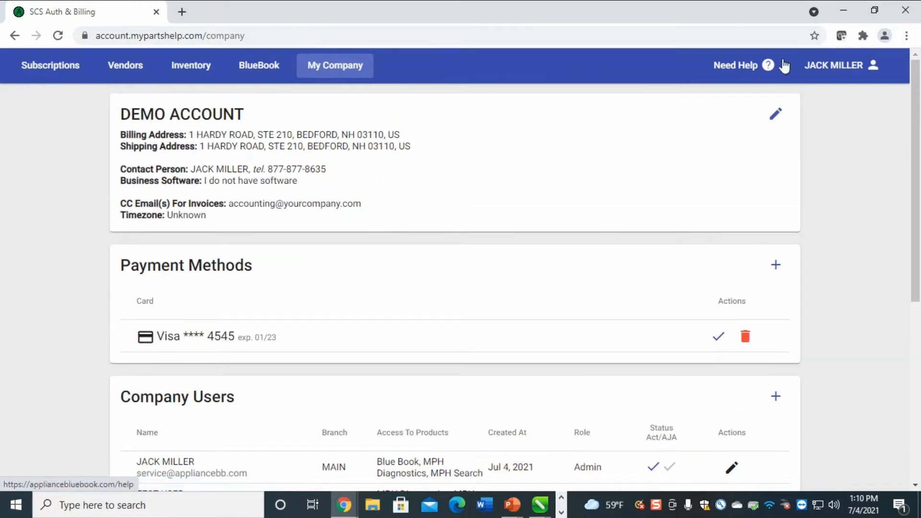
{"action": "left_click_drag", "start_coordinate": [265, 96], "coordinate": [120, 117]}
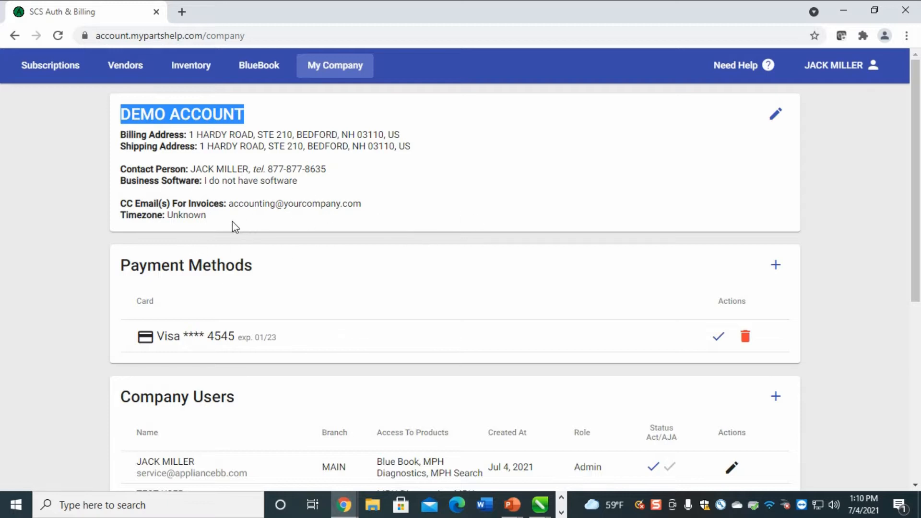
{"action": "left_click_drag", "start_coordinate": [374, 204], "coordinate": [230, 204]}
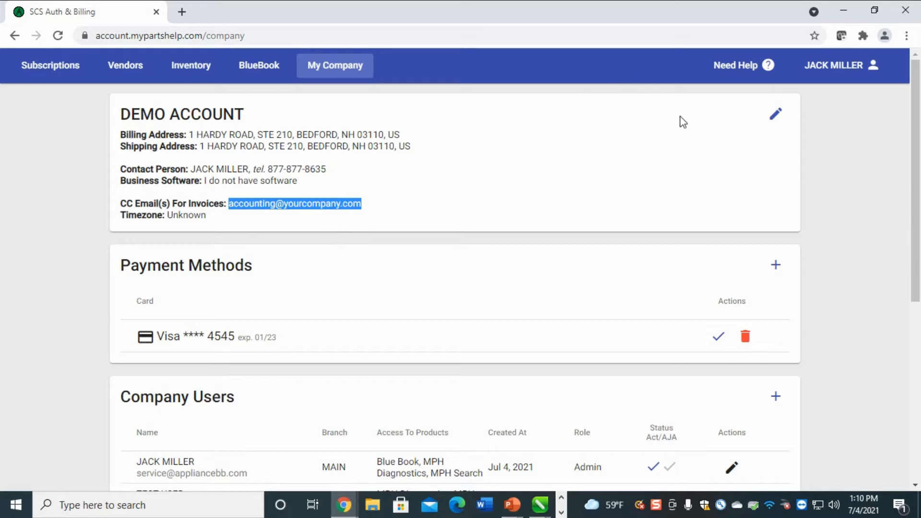
{"action": "left_click", "coordinate": [777, 120]}
{"action": "scroll", "coordinate": [474, 295], "scroll_direction": "down", "scroll_amount": 2}
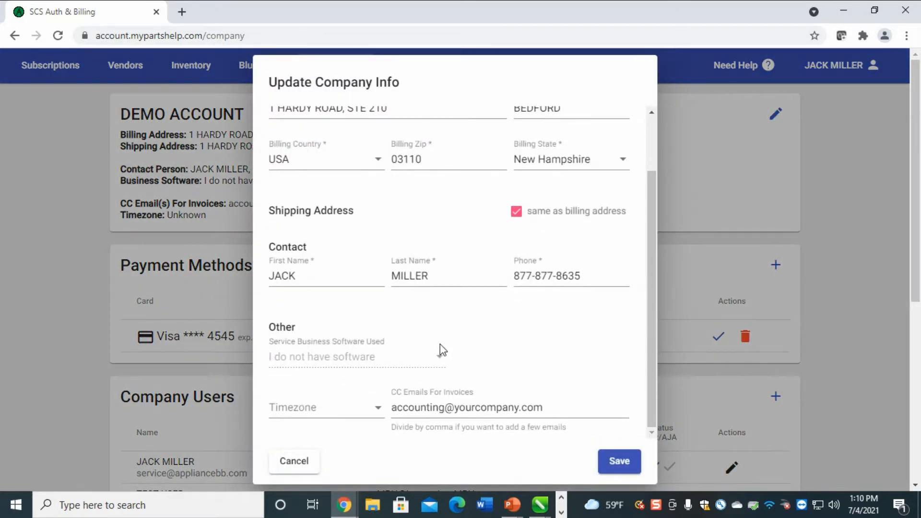
{"action": "left_click", "coordinate": [482, 389]}
{"action": "left_click", "coordinate": [434, 401]}
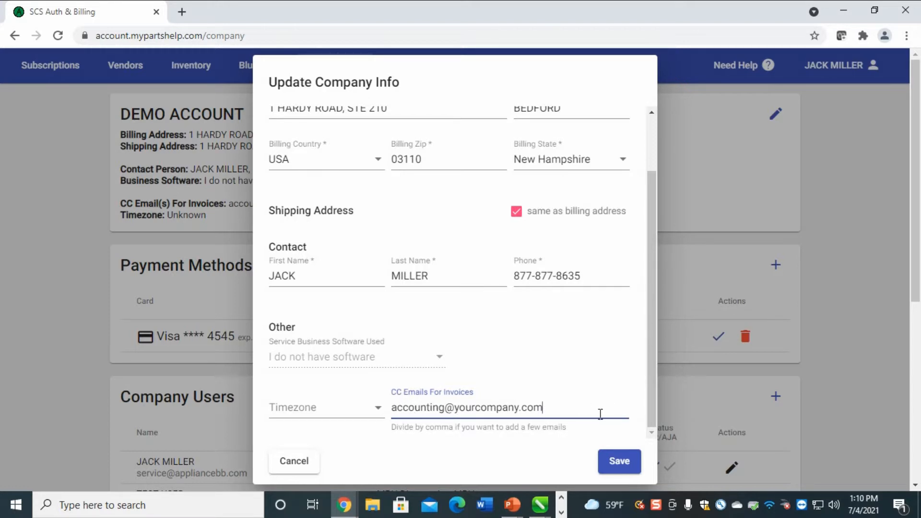
{"action": "left_click", "coordinate": [619, 463]}
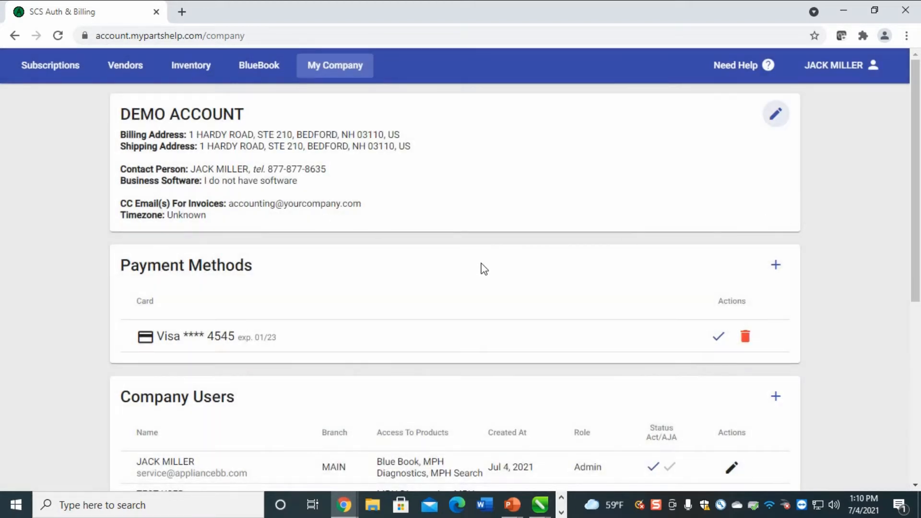
{"action": "scroll", "coordinate": [483, 269], "scroll_direction": "down", "scroll_amount": 1}
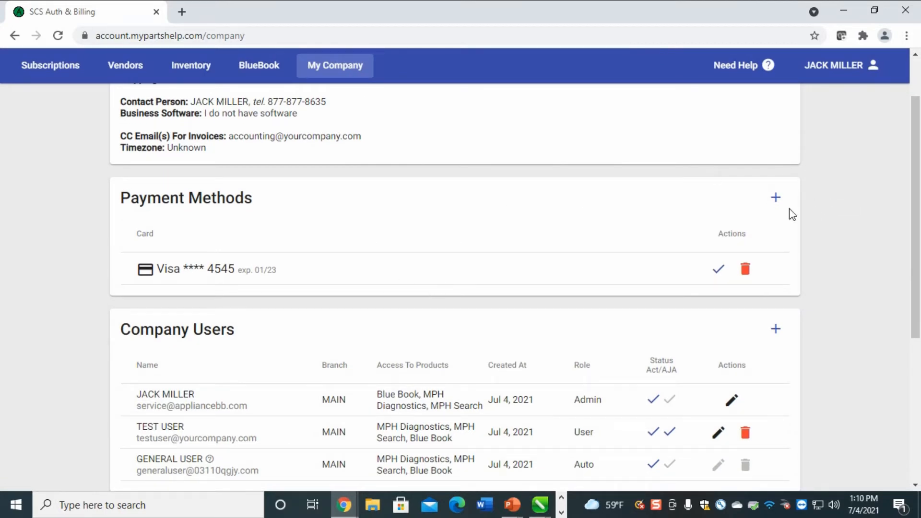
{"action": "left_click", "coordinate": [776, 198]}
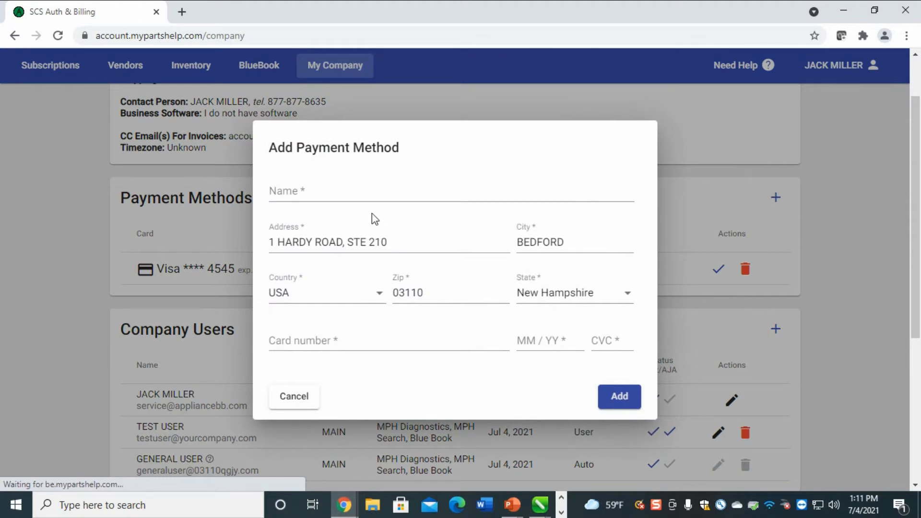
{"action": "left_click", "coordinate": [332, 193]}
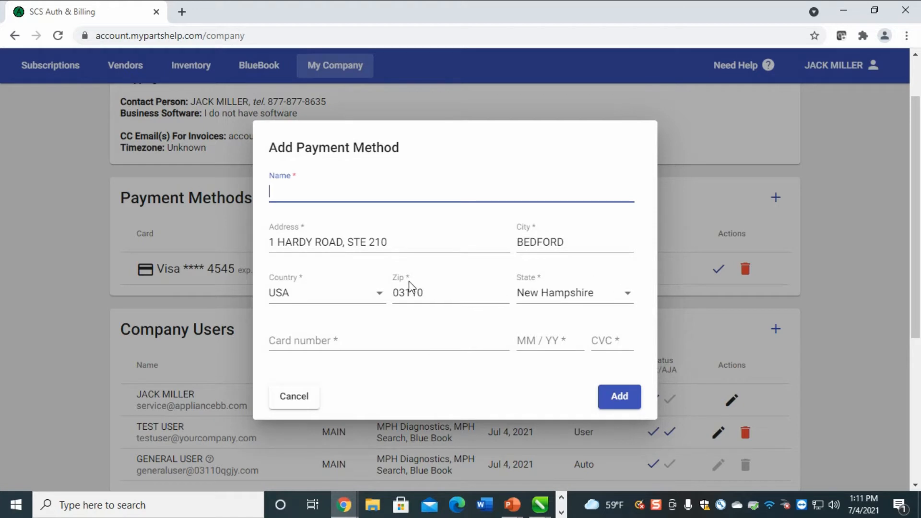
{"action": "left_click", "coordinate": [389, 345]}
{"action": "left_click", "coordinate": [546, 341]}
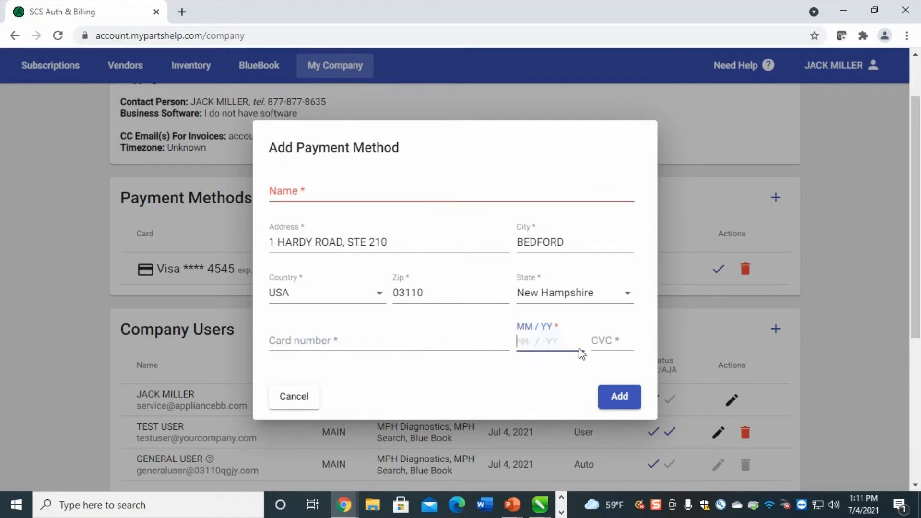
{"action": "left_click", "coordinate": [620, 343]}
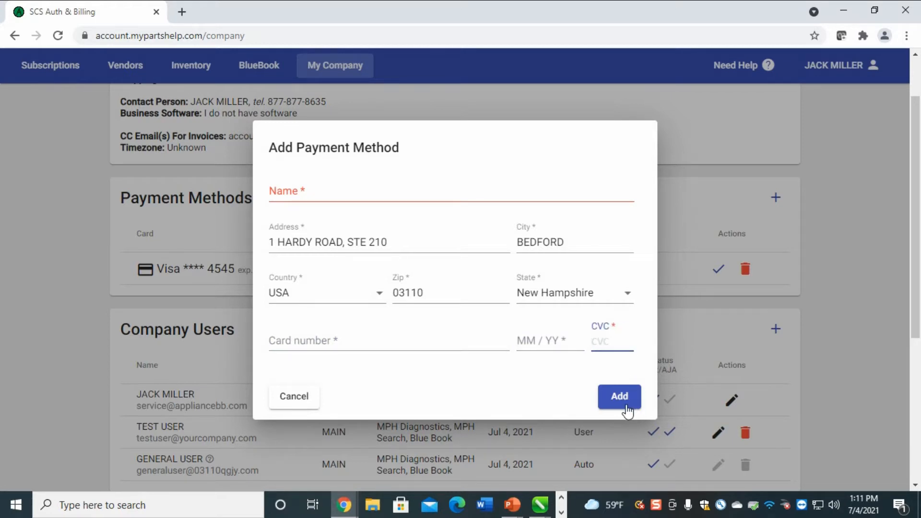
{"action": "left_click", "coordinate": [623, 402]}
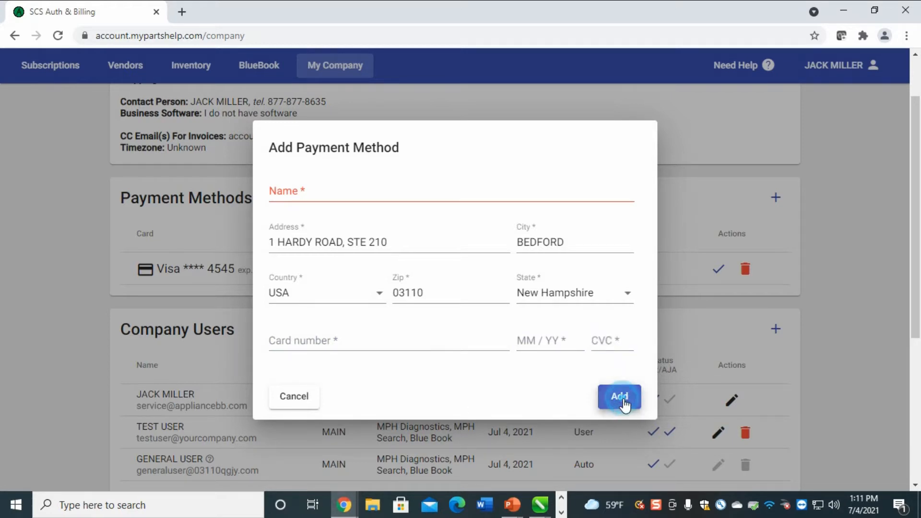
{"action": "left_click", "coordinate": [293, 401]}
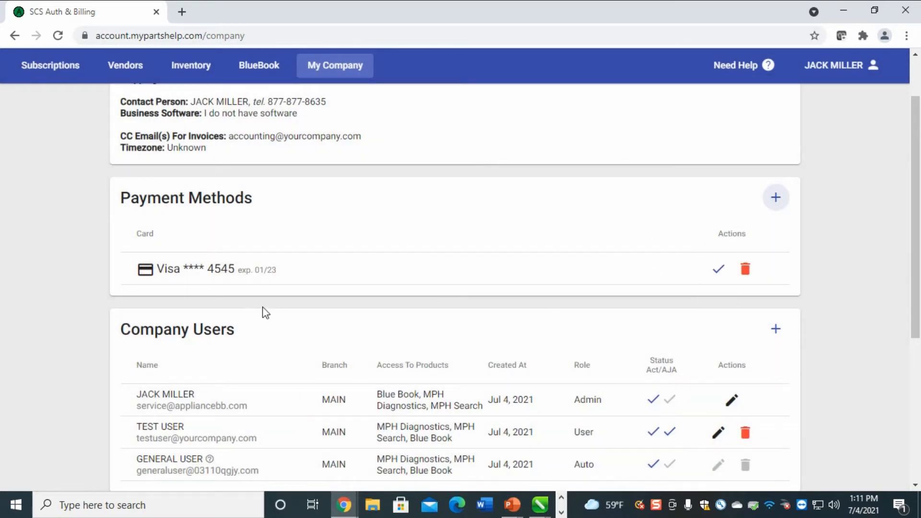
{"action": "left_click_drag", "start_coordinate": [314, 265], "coordinate": [184, 275]}
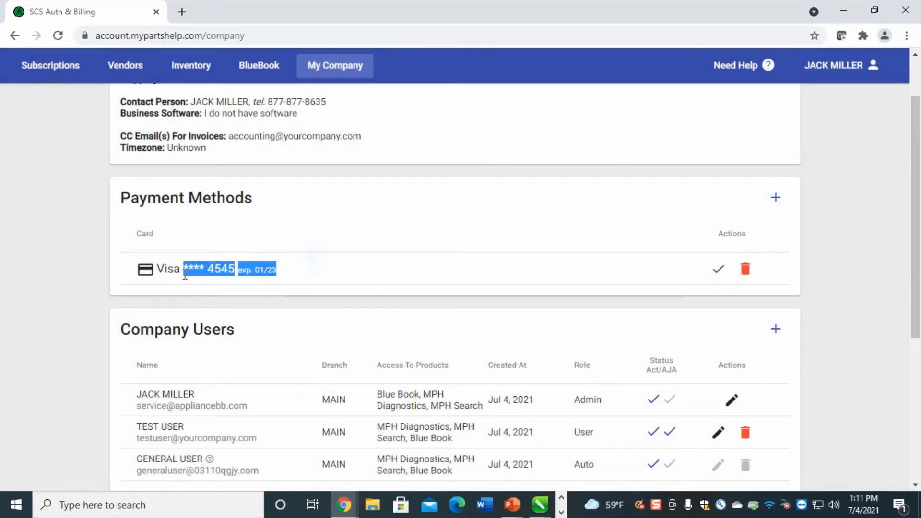
{"action": "left_click", "coordinate": [772, 272]}
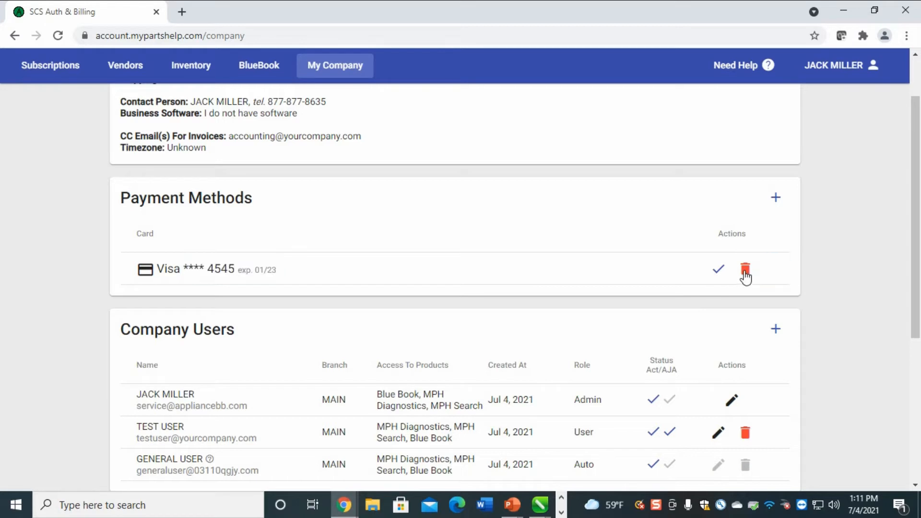
{"action": "left_click", "coordinate": [745, 269]}
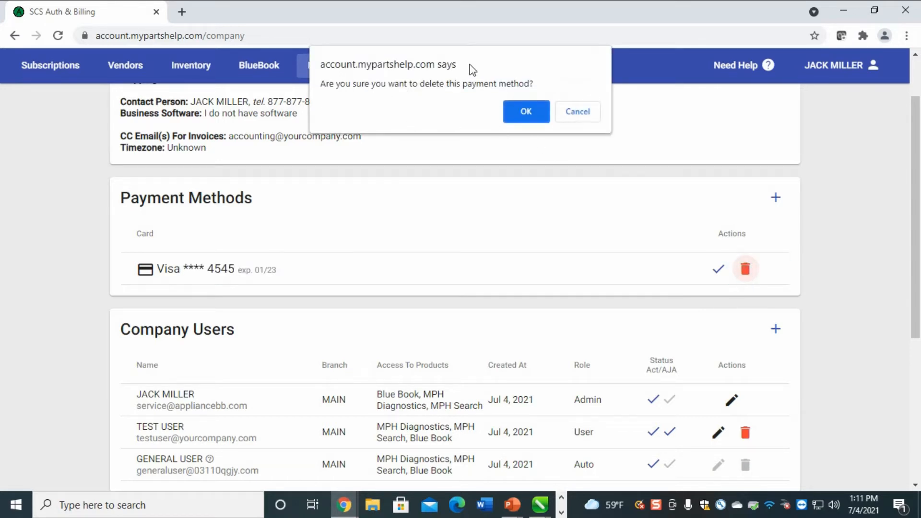
{"action": "left_click", "coordinate": [544, 117]}
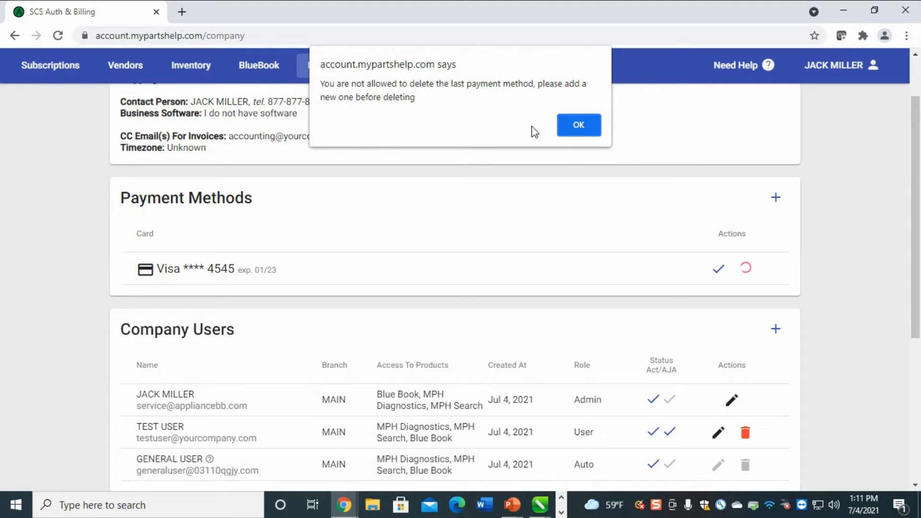
{"action": "left_click", "coordinate": [574, 128]}
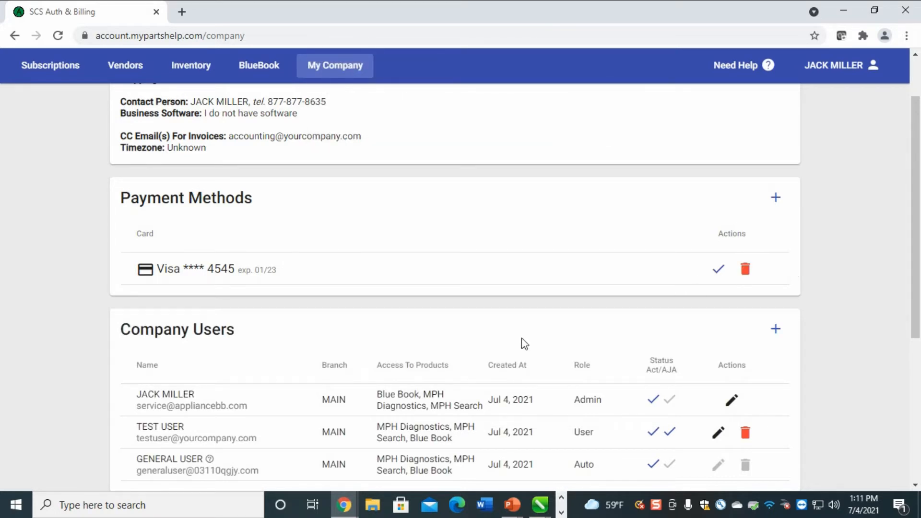
{"action": "left_click_drag", "start_coordinate": [298, 268], "coordinate": [129, 283]}
{"action": "left_click", "coordinate": [239, 272]}
{"action": "left_click_drag", "start_coordinate": [246, 270], "coordinate": [289, 269]}
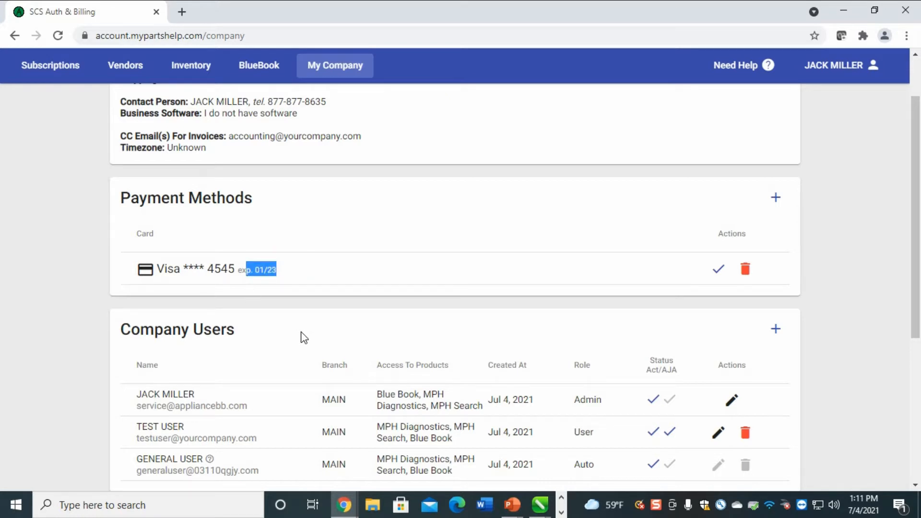
{"action": "left_click", "coordinate": [333, 263]}
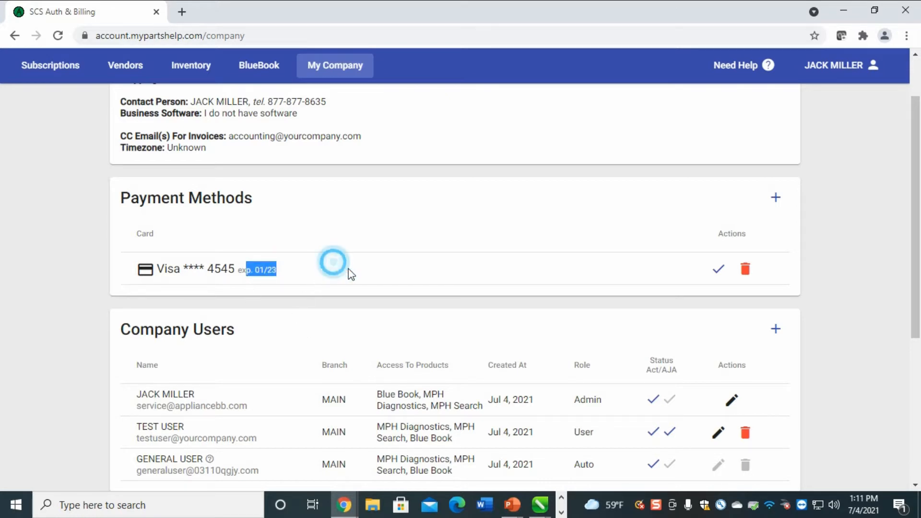
{"action": "scroll", "coordinate": [402, 350], "scroll_direction": "down", "scroll_amount": 3}
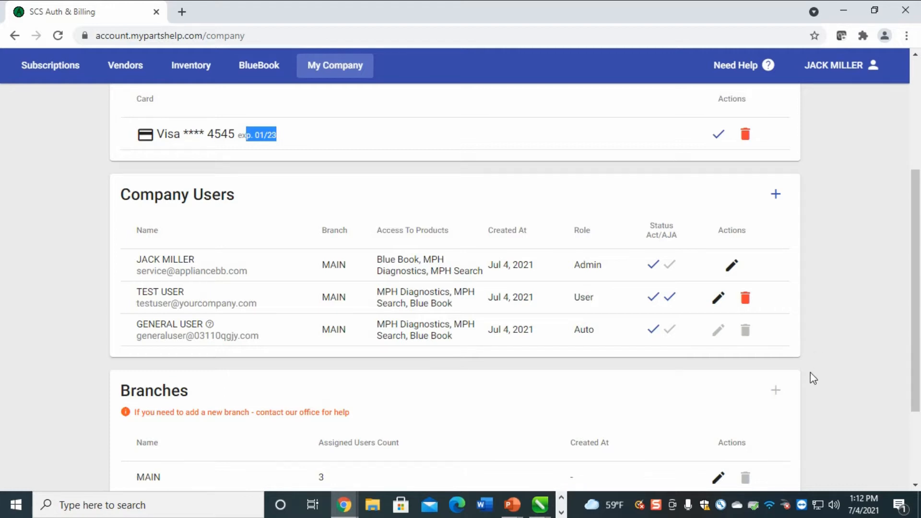
Start a new company user with first name 'test' and last name 'user2'
{"action": "left_click", "coordinate": [776, 197]}
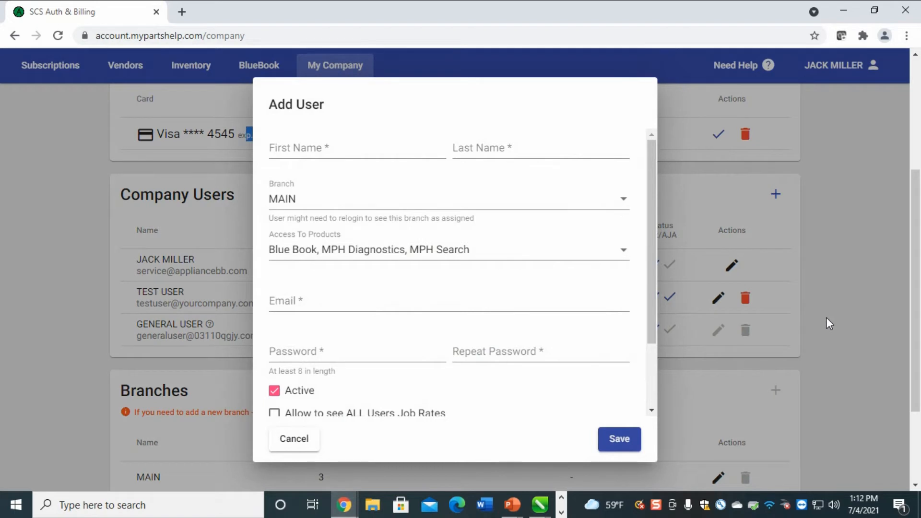
{"action": "left_click", "coordinate": [345, 148]}
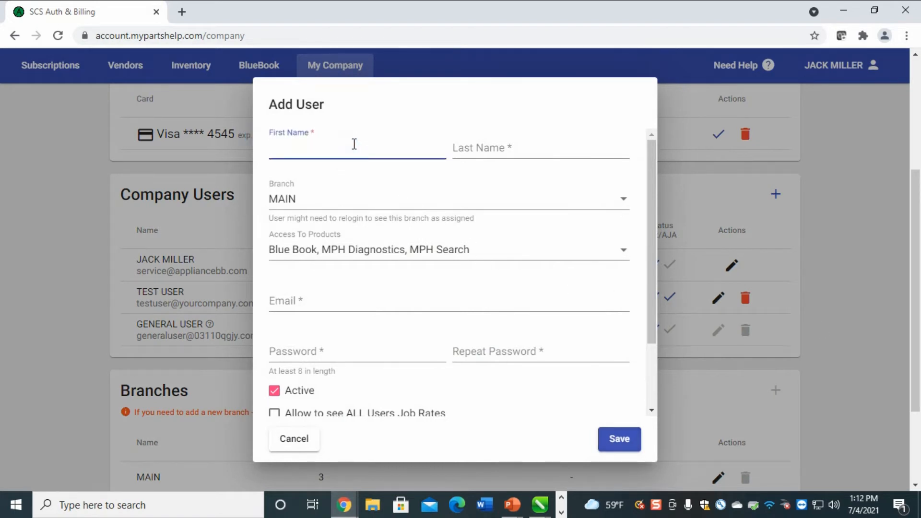
{"action": "type", "text": "test"}
{"action": "key", "text": "Tab"}
{"action": "type", "text": "u"}
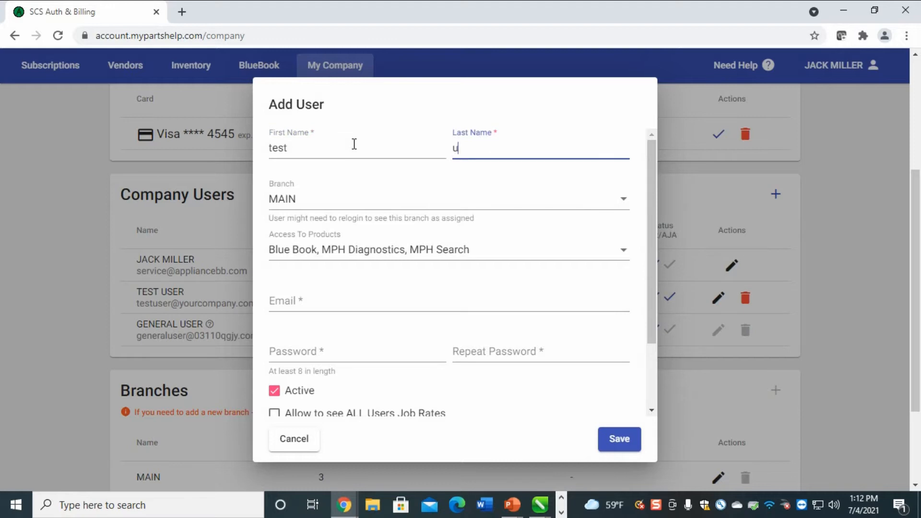
{"action": "type", "text": "ser2"}
Enter the new user's e-mail address and type the password in both password fields
{"action": "left_click", "coordinate": [336, 296]}
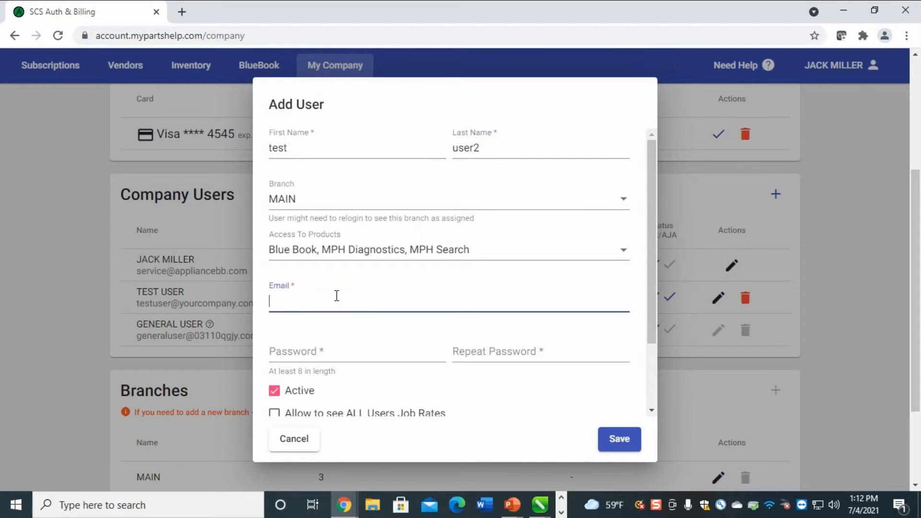
{"action": "type", "text": "test2@youcompany.com"}
{"action": "key", "text": "Tab"}
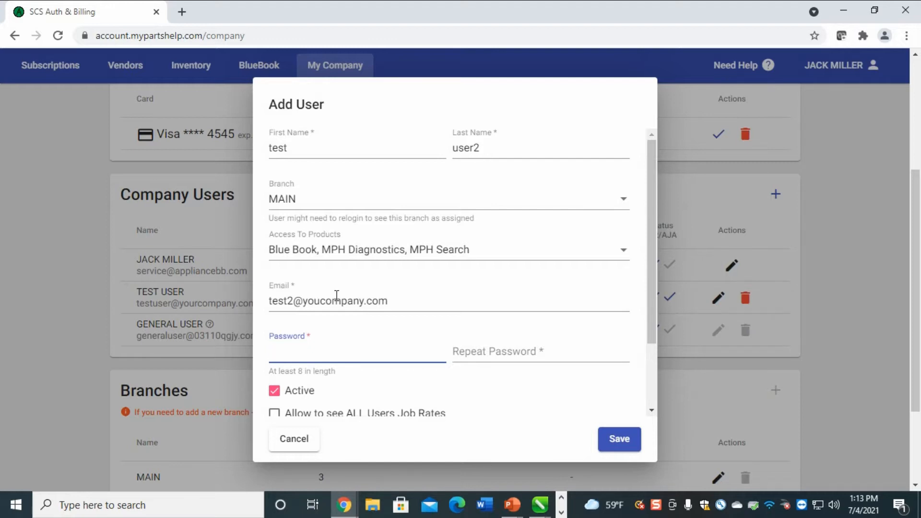
{"action": "type", "text": "••"}
{"action": "key", "text": "BackSpace"}
{"action": "key", "text": "BackSpace"}
{"action": "type", "text": "••••••••"}
{"action": "key", "text": "Tab"}
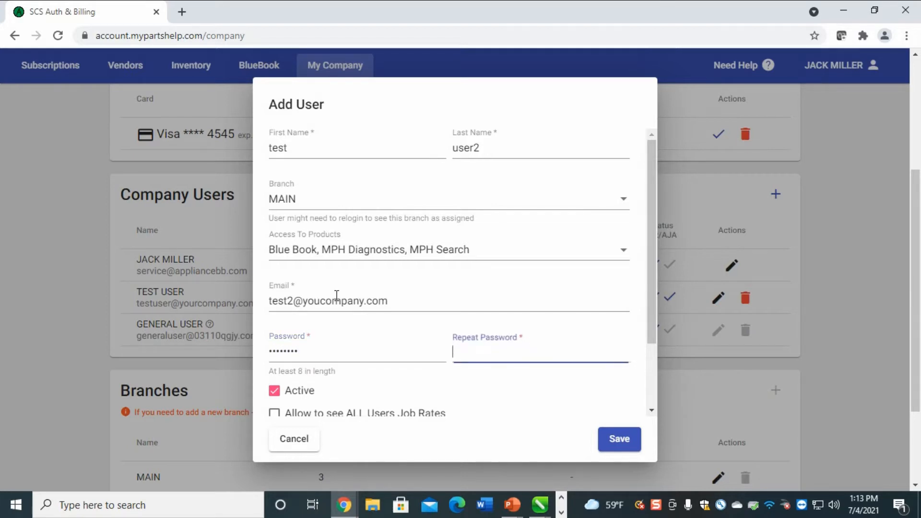
{"action": "type", "text": "••••"}
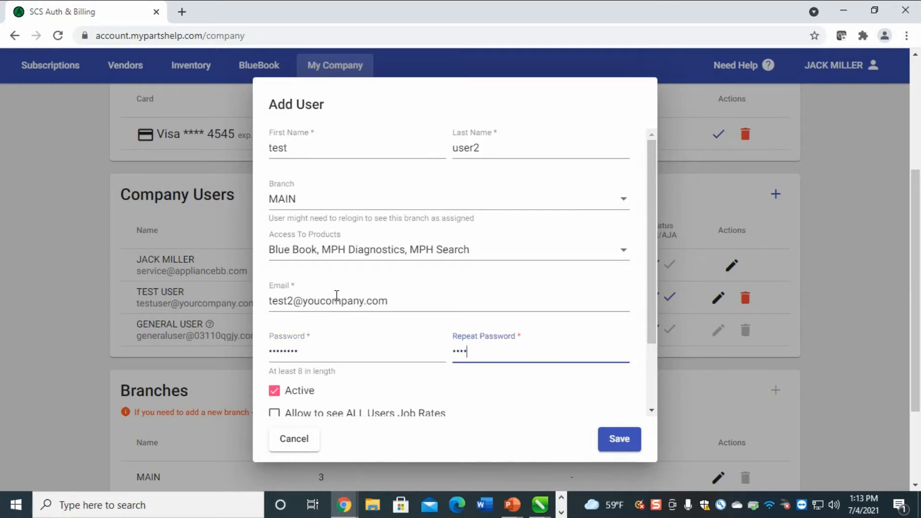
{"action": "key", "text": "BackSpace"}
{"action": "key", "text": "BackSpace"}
{"action": "key", "text": "BackSpace"}
{"action": "key", "text": "BackSpace"}
{"action": "type", "text": "••••••••"}
Let TEST USER2 see all users' job rates, turn off settings copying, and save
{"action": "scroll", "coordinate": [332, 303], "scroll_direction": "down", "scroll_amount": 3}
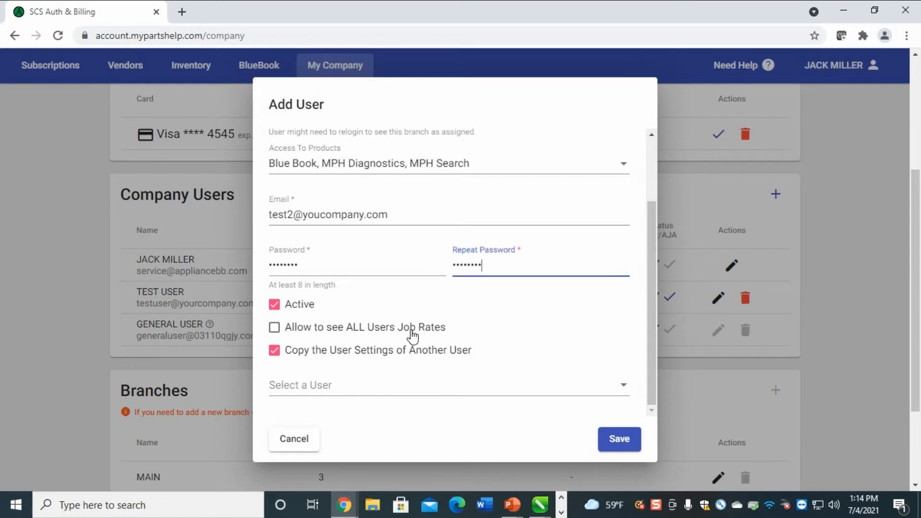
{"action": "left_click", "coordinate": [274, 328]}
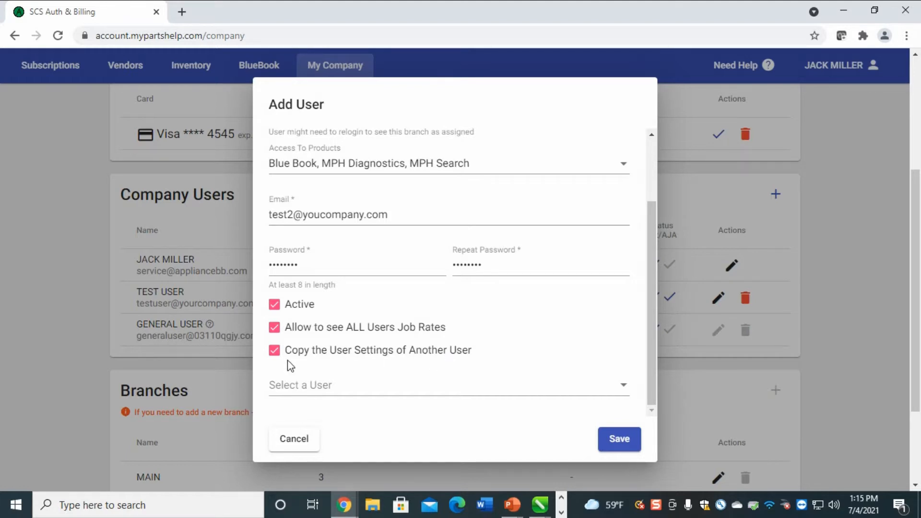
{"action": "left_click", "coordinate": [314, 386]}
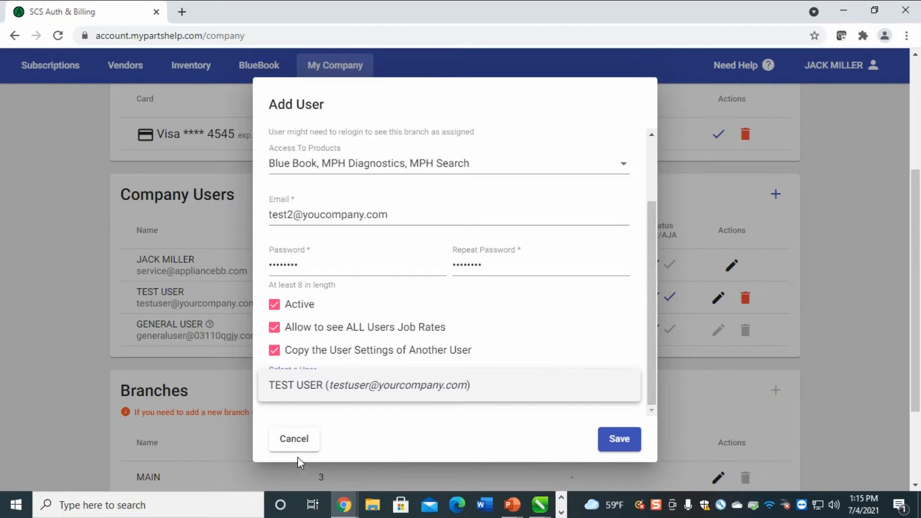
{"action": "left_click", "coordinate": [428, 425]}
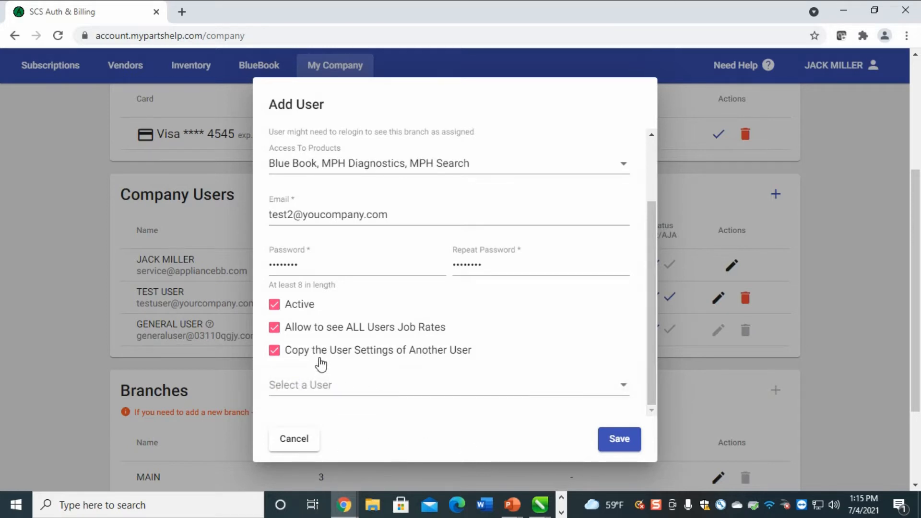
{"action": "left_click", "coordinate": [273, 351]}
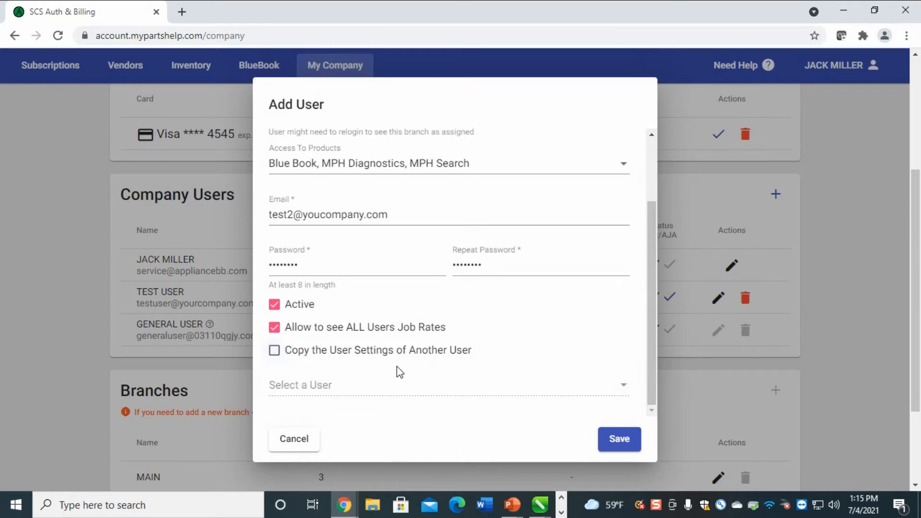
{"action": "left_click", "coordinate": [289, 450]}
{"action": "left_click", "coordinate": [608, 447]}
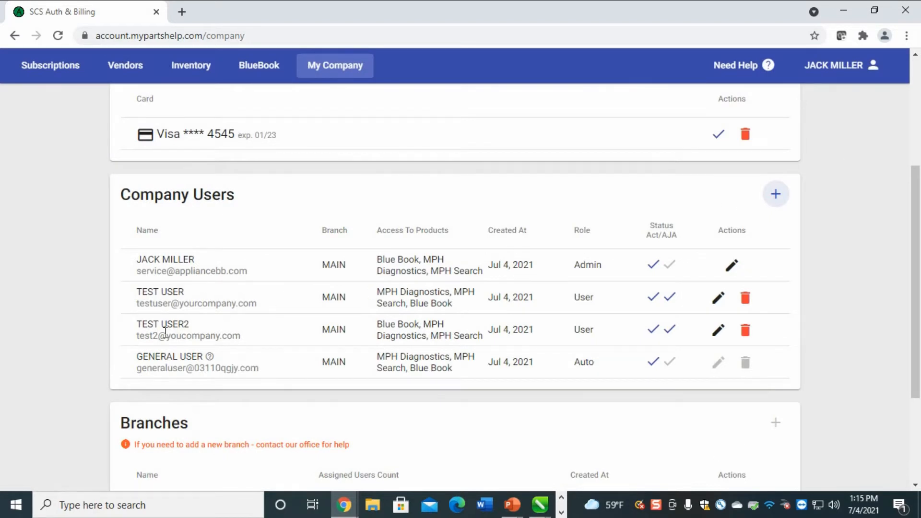
{"action": "left_click_drag", "start_coordinate": [216, 324], "coordinate": [200, 335]}
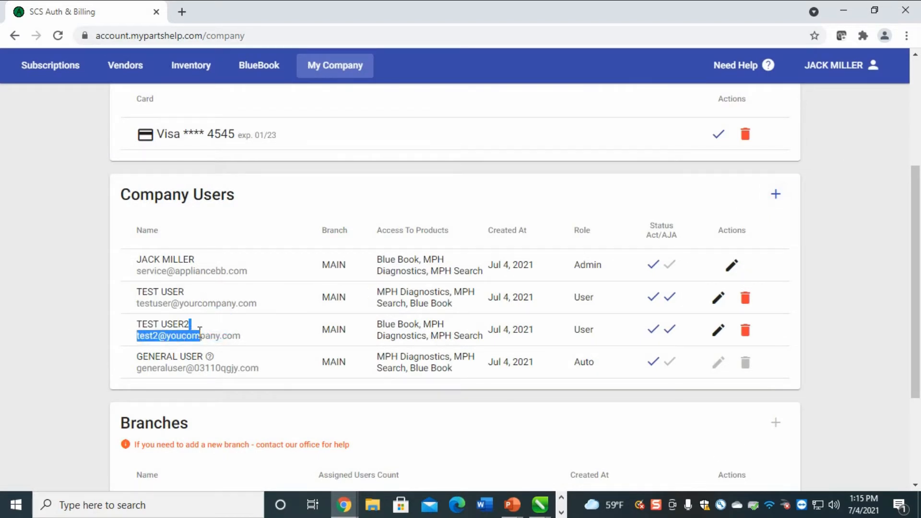
{"action": "left_click", "coordinate": [837, 248]}
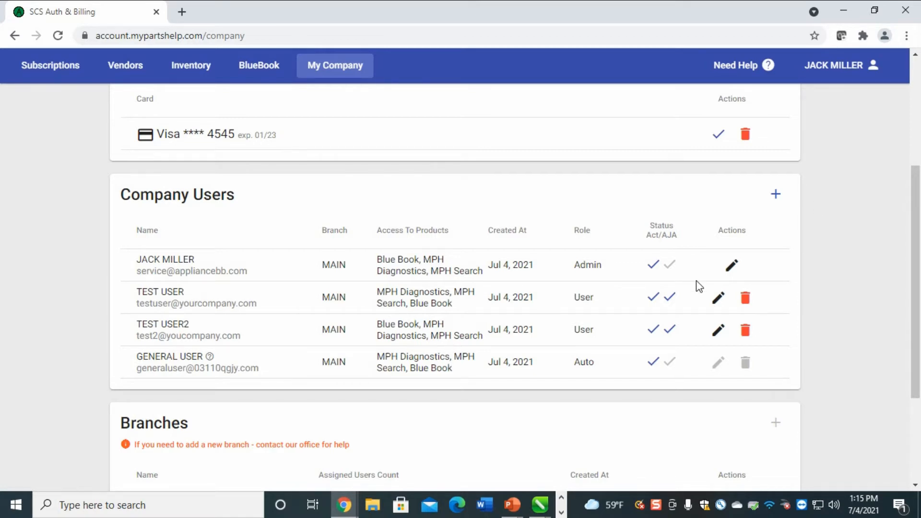
{"action": "scroll", "coordinate": [695, 286], "scroll_direction": "down", "scroll_amount": 3}
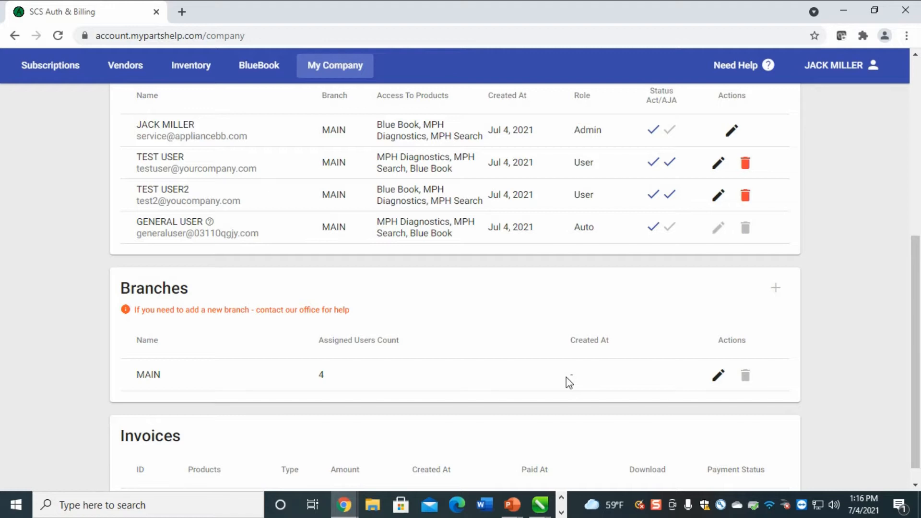
{"action": "scroll", "coordinate": [654, 196], "scroll_direction": "down", "scroll_amount": 1}
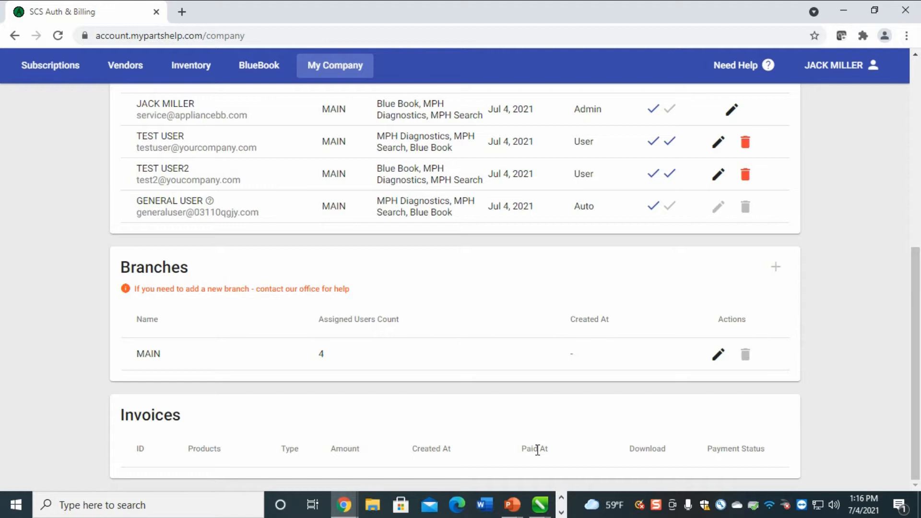
{"action": "scroll", "coordinate": [609, 438], "scroll_direction": "up", "scroll_amount": 8}
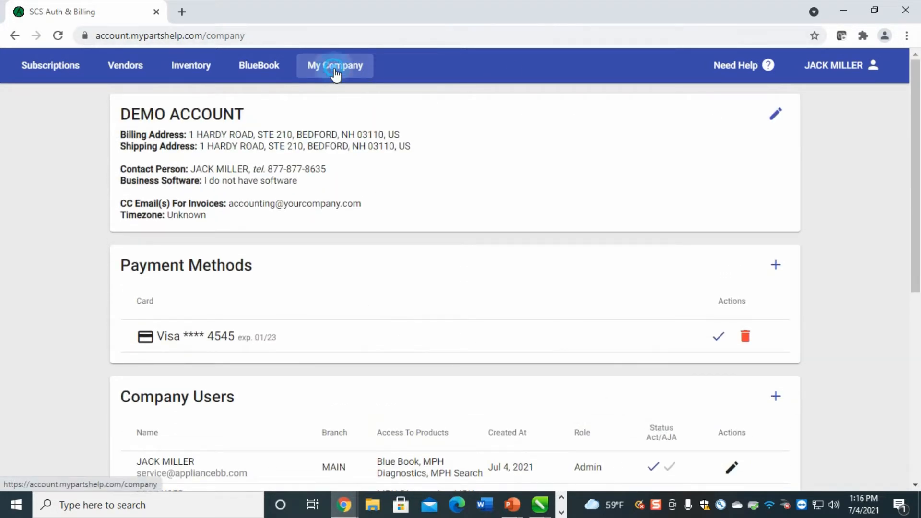
{"action": "scroll", "coordinate": [429, 330], "scroll_direction": "down", "scroll_amount": 4}
{"action": "scroll", "coordinate": [429, 330], "scroll_direction": "down", "scroll_amount": 3}
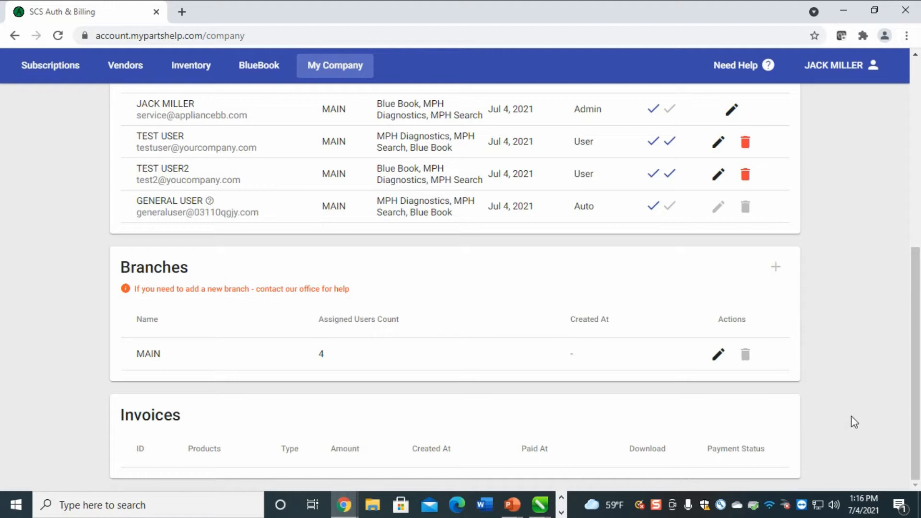
{"action": "scroll", "coordinate": [715, 437], "scroll_direction": "up", "scroll_amount": 1}
{"action": "scroll", "coordinate": [775, 426], "scroll_direction": "up", "scroll_amount": 7}
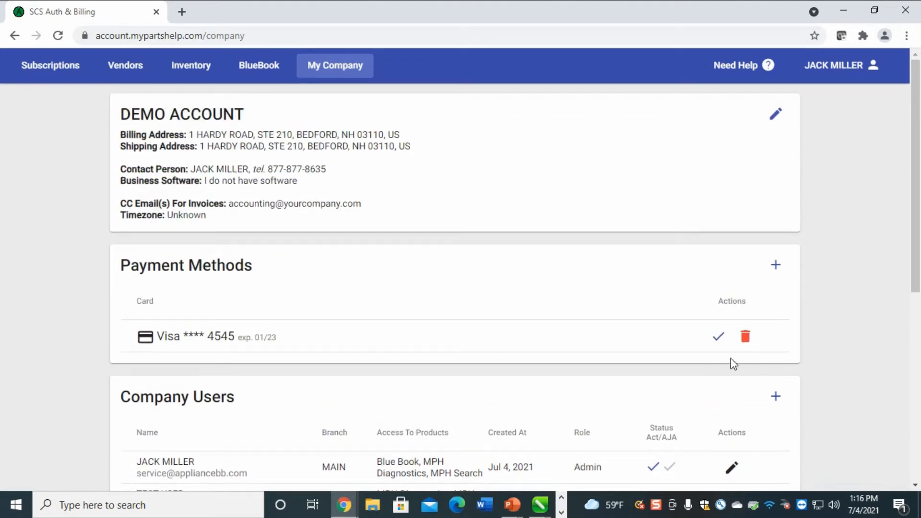
{"action": "scroll", "coordinate": [756, 347], "scroll_direction": "down", "scroll_amount": 7}
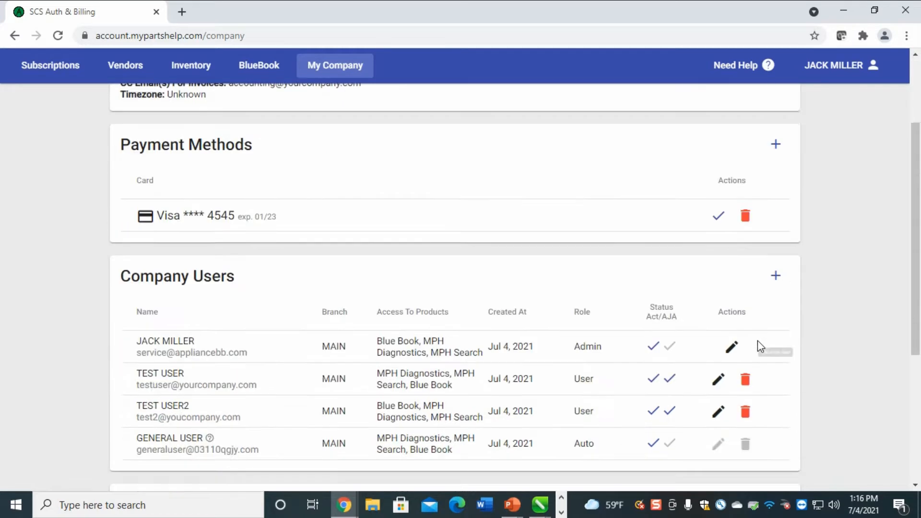
{"action": "scroll", "coordinate": [726, 372], "scroll_direction": "up", "scroll_amount": 3}
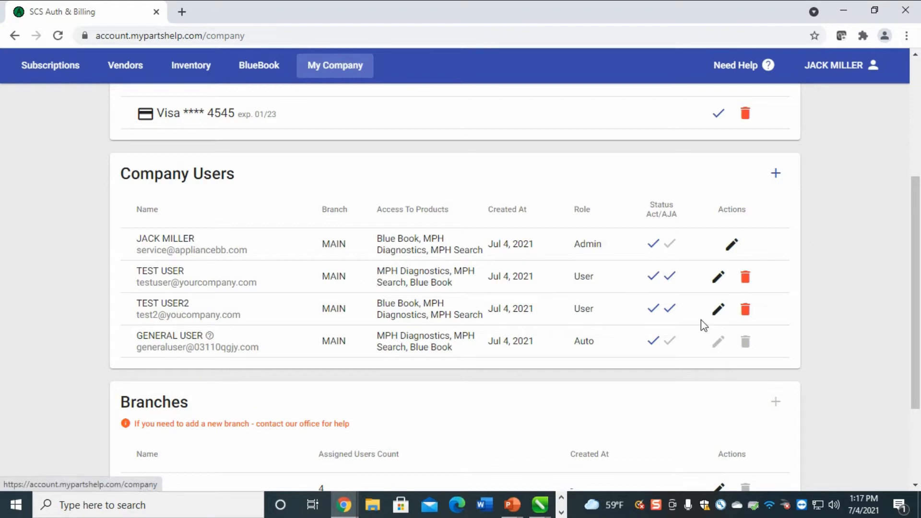
{"action": "left_click", "coordinate": [717, 313]}
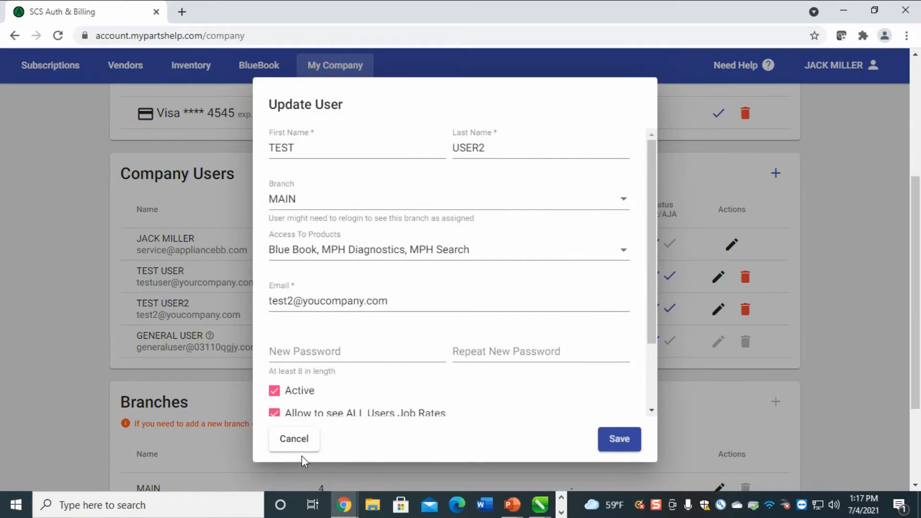
{"action": "left_click", "coordinate": [304, 440]}
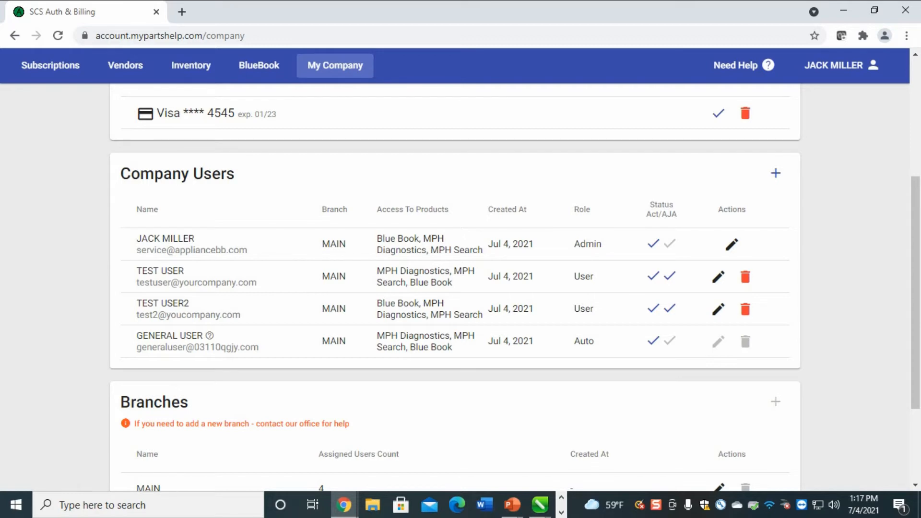
{"action": "left_click", "coordinate": [852, 65]}
Log out of the admin account and begin a Forgot password reset with the account e-mail
{"action": "left_click", "coordinate": [813, 100]}
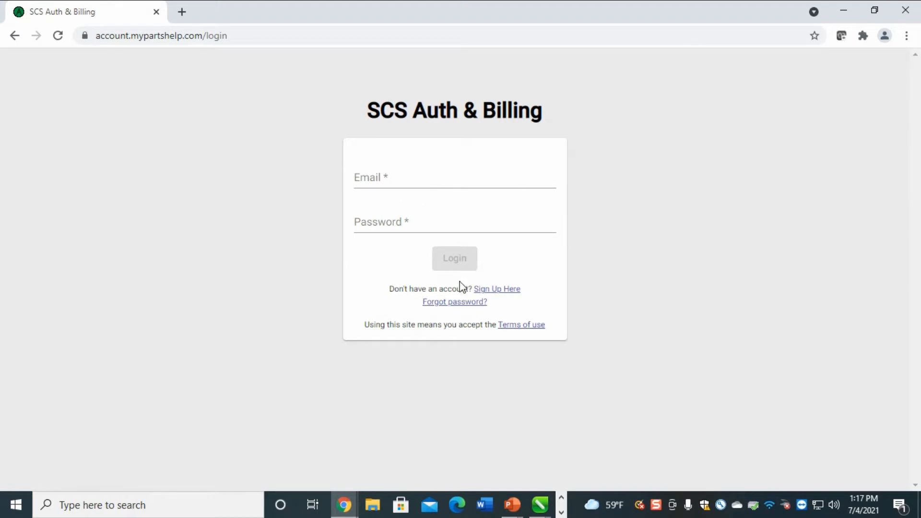
{"action": "left_click", "coordinate": [454, 303]}
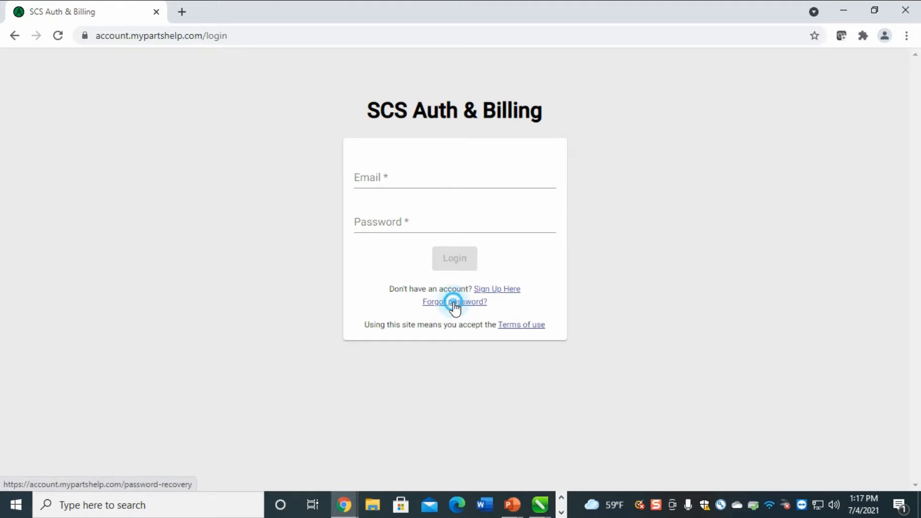
{"action": "left_click", "coordinate": [424, 197]}
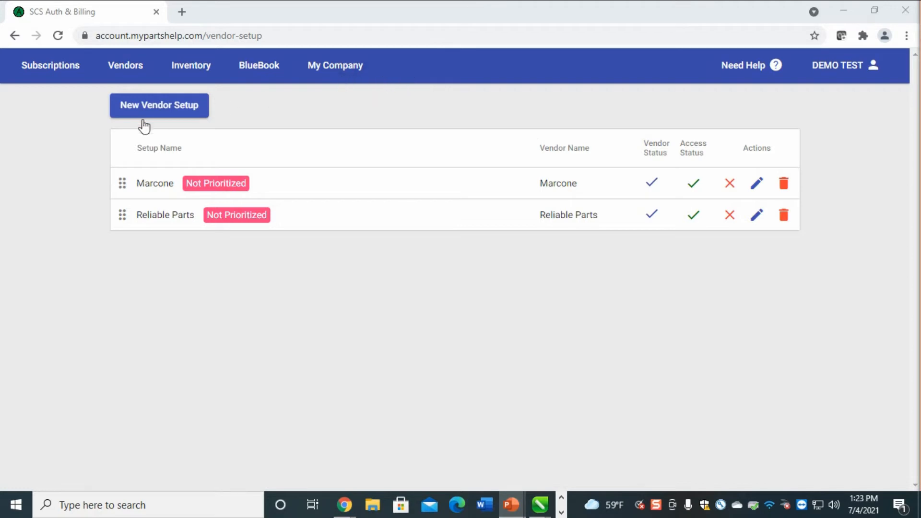
{"action": "left_click", "coordinate": [126, 68]}
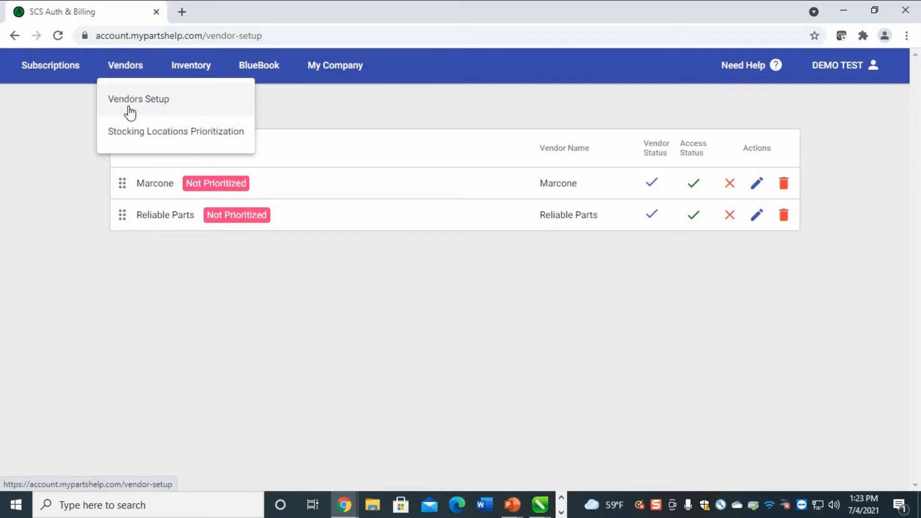
{"action": "left_click", "coordinate": [127, 109]}
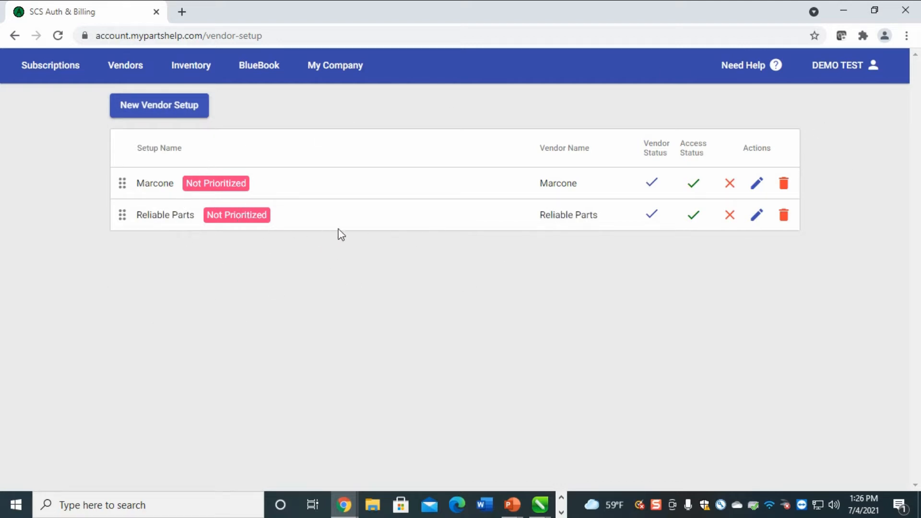
Start a new vendor setup with Coast Appliance Parts as vendor and auto-filled setup name
{"action": "left_click", "coordinate": [151, 112]}
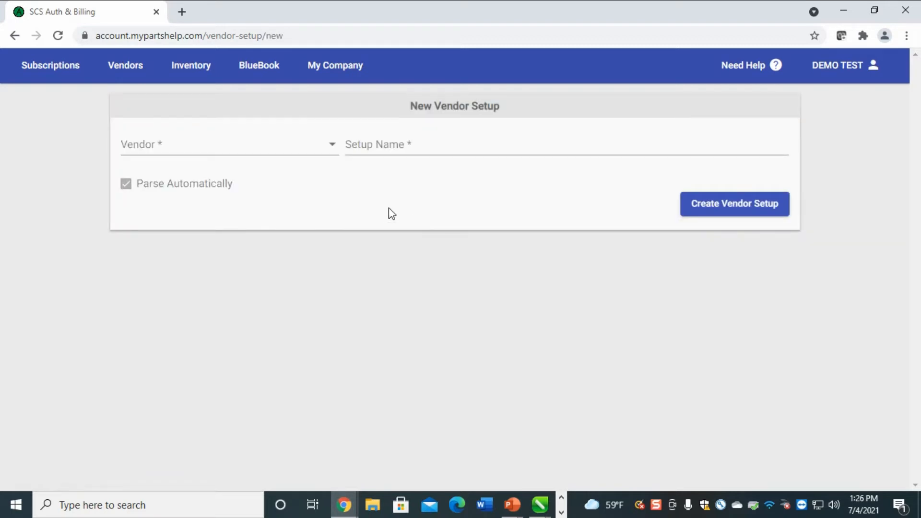
{"action": "left_click", "coordinate": [227, 153]}
{"action": "scroll", "coordinate": [222, 175], "scroll_direction": "down", "scroll_amount": 11}
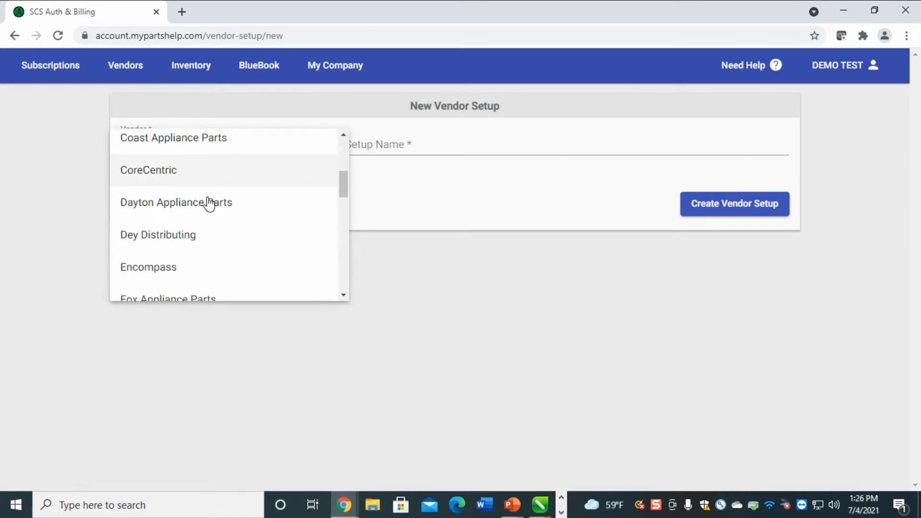
{"action": "scroll", "coordinate": [220, 245], "scroll_direction": "up", "scroll_amount": 1}
{"action": "scroll", "coordinate": [225, 235], "scroll_direction": "up", "scroll_amount": 10}
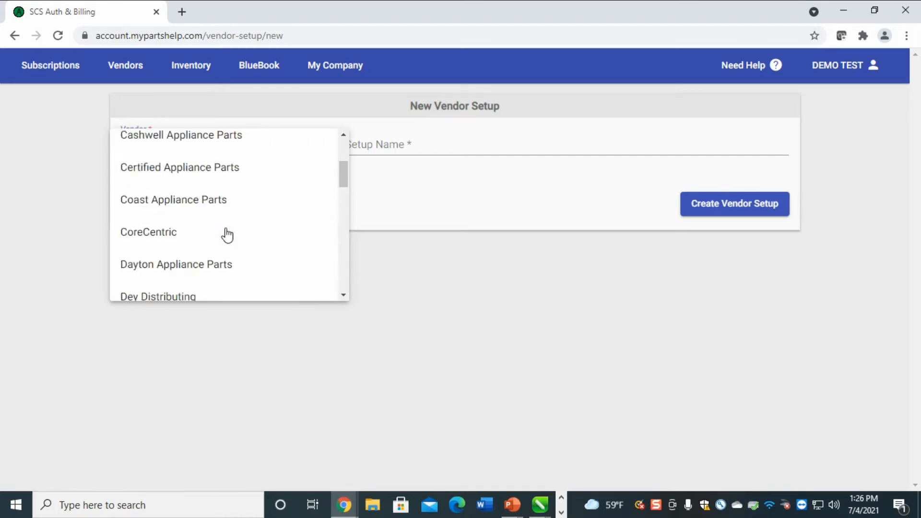
{"action": "scroll", "coordinate": [227, 233], "scroll_direction": "down", "scroll_amount": 2}
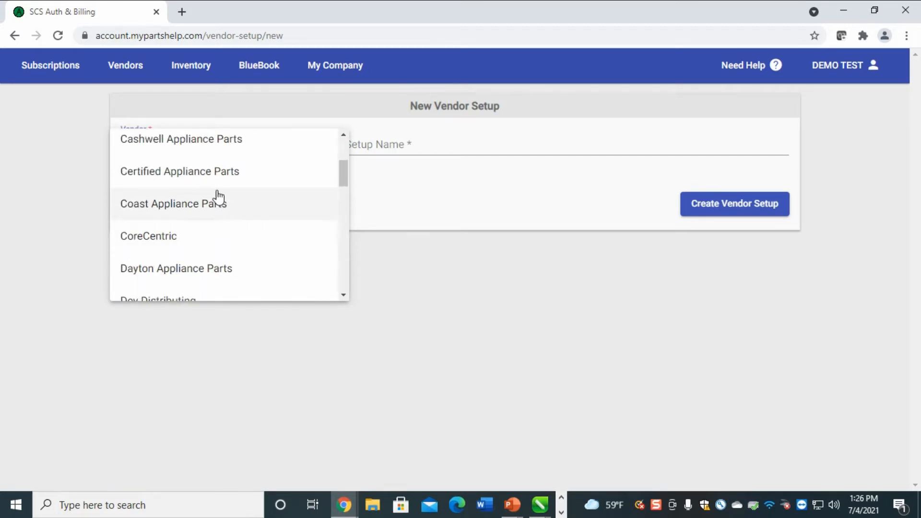
{"action": "left_click", "coordinate": [193, 207]}
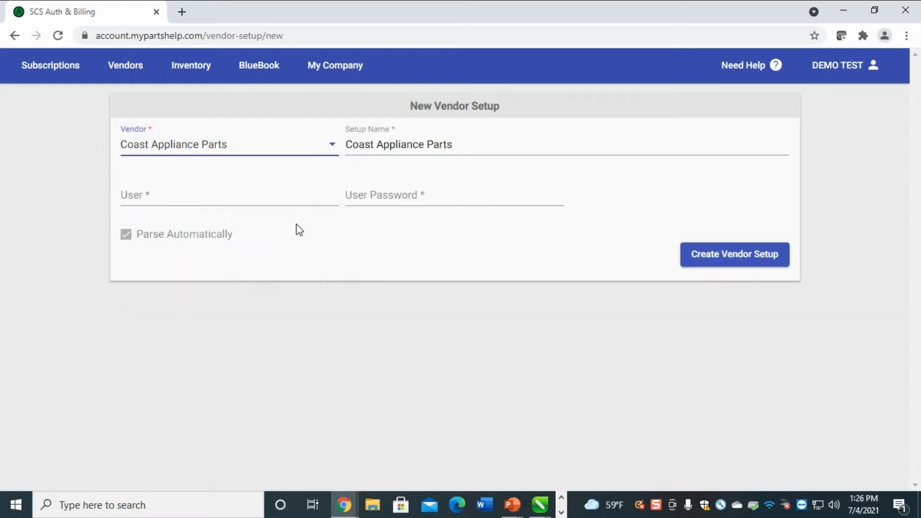
{"action": "left_click", "coordinate": [458, 145]}
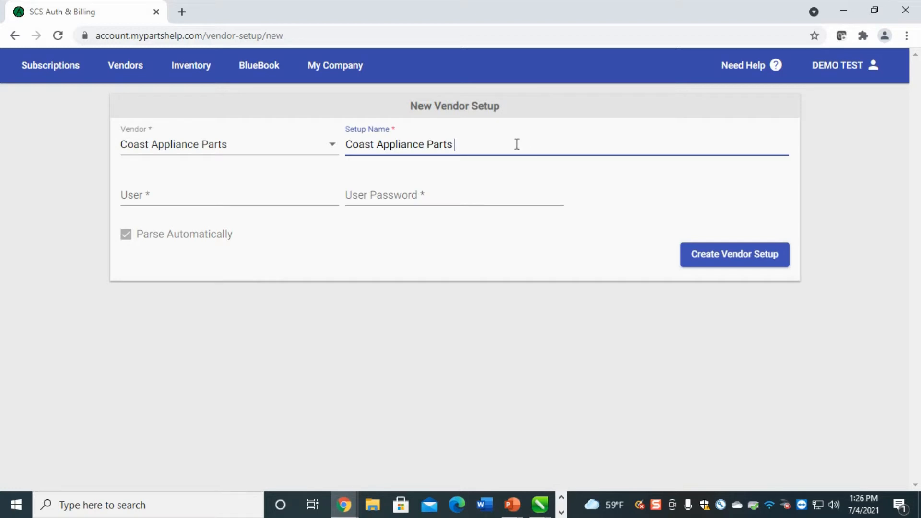
{"action": "left_click", "coordinate": [242, 190]}
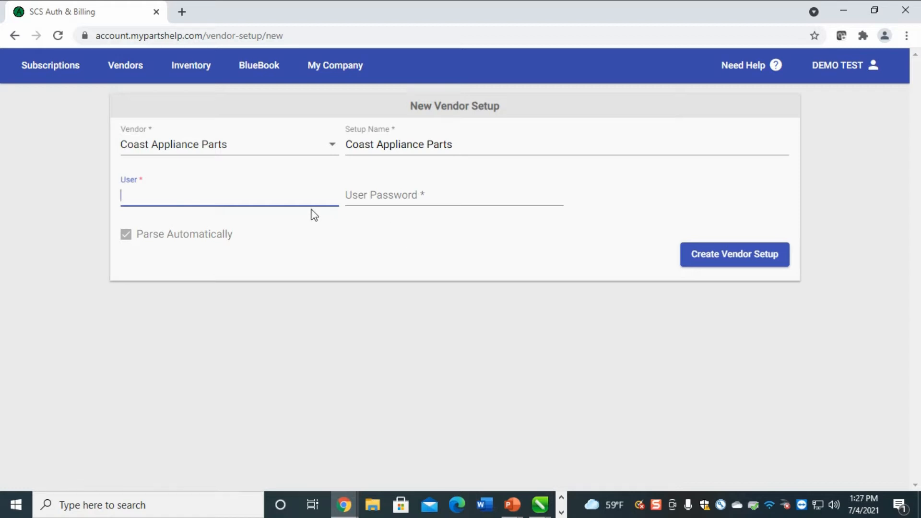
{"action": "left_click", "coordinate": [246, 145]}
{"action": "left_click_drag", "start_coordinate": [246, 144], "coordinate": [115, 147]}
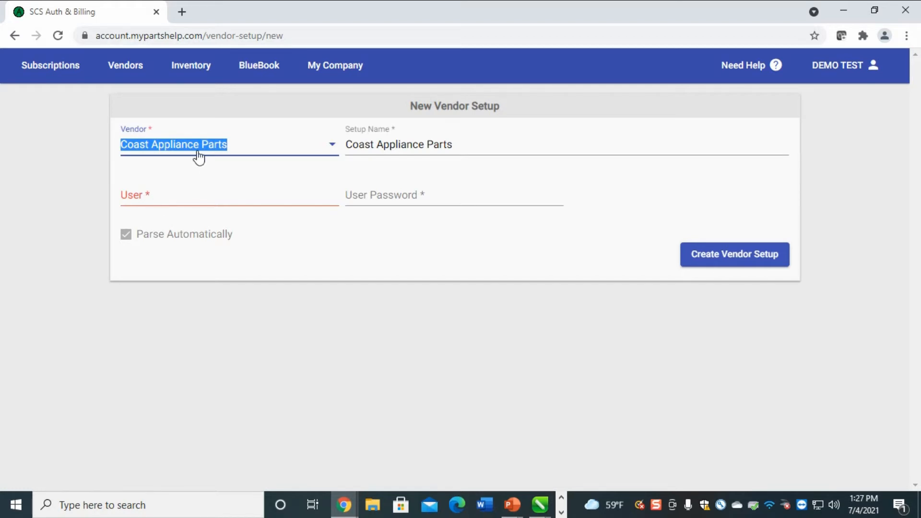
Fill in login user 'junk' and its password, then create the Coast Appliance Parts setup
{"action": "left_click", "coordinate": [186, 189]}
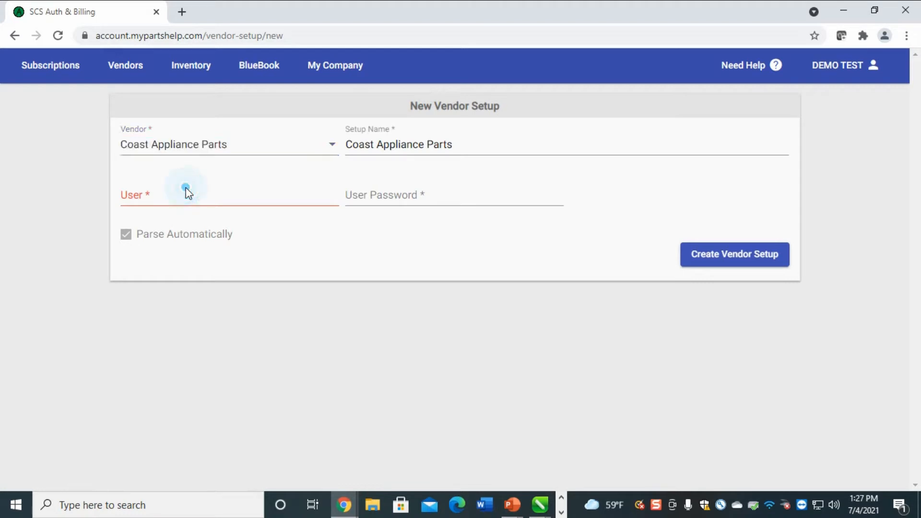
{"action": "left_click", "coordinate": [449, 190]}
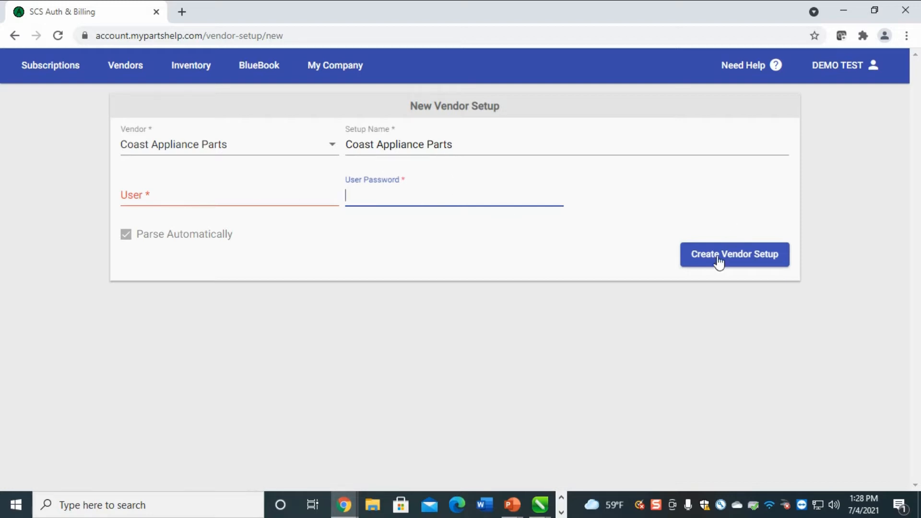
{"action": "left_click", "coordinate": [740, 263]}
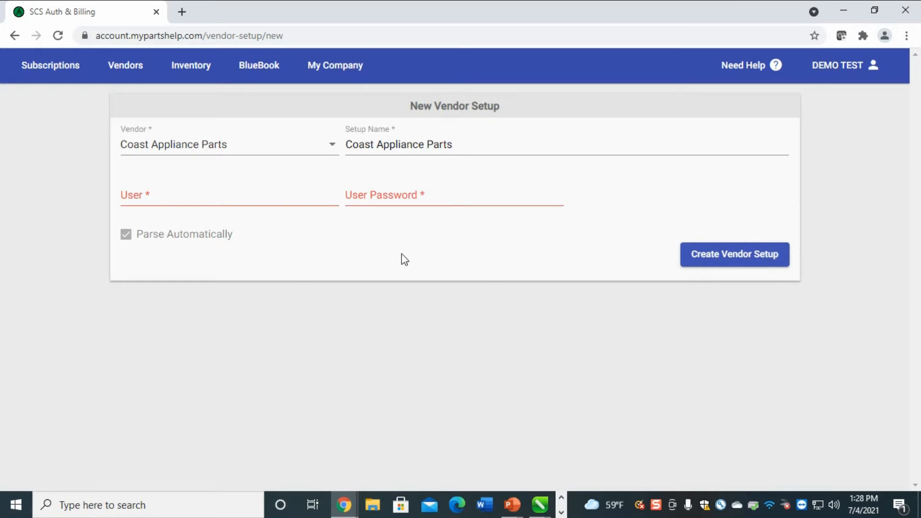
{"action": "left_click", "coordinate": [729, 261]}
{"action": "left_click", "coordinate": [201, 195]}
{"action": "type", "text": "junk"}
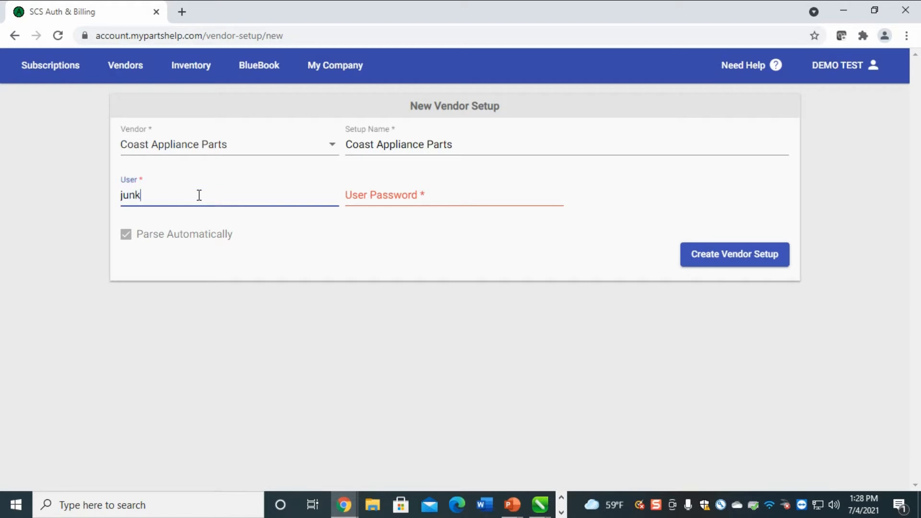
{"action": "key", "text": "Tab"}
{"action": "type", "text": "junk"}
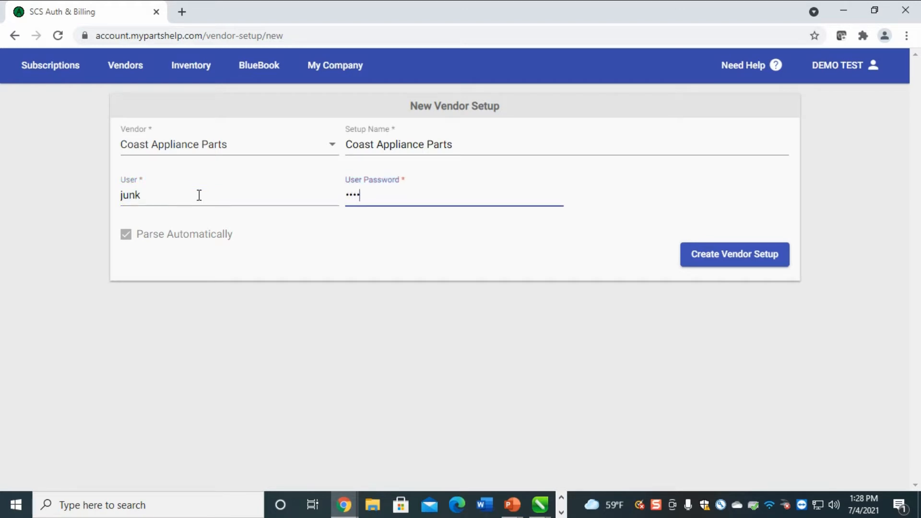
{"action": "left_click", "coordinate": [732, 266]}
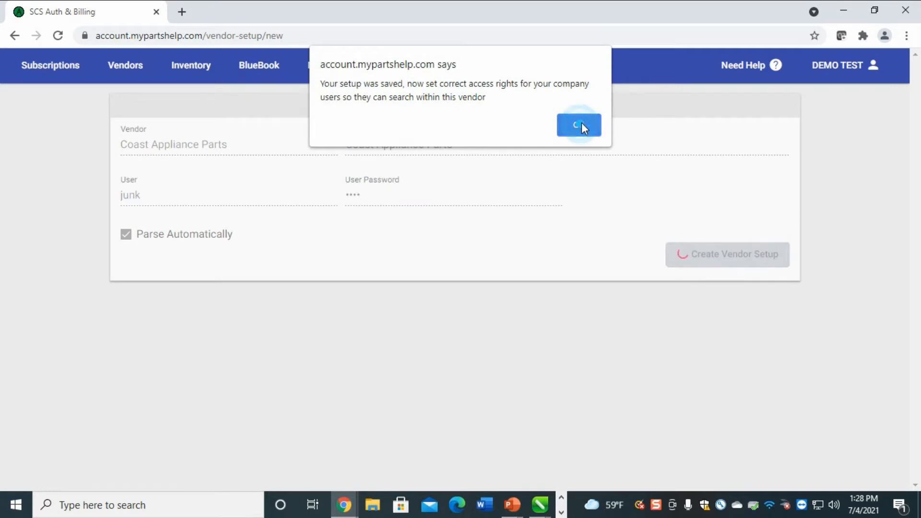
{"action": "left_click", "coordinate": [579, 127]}
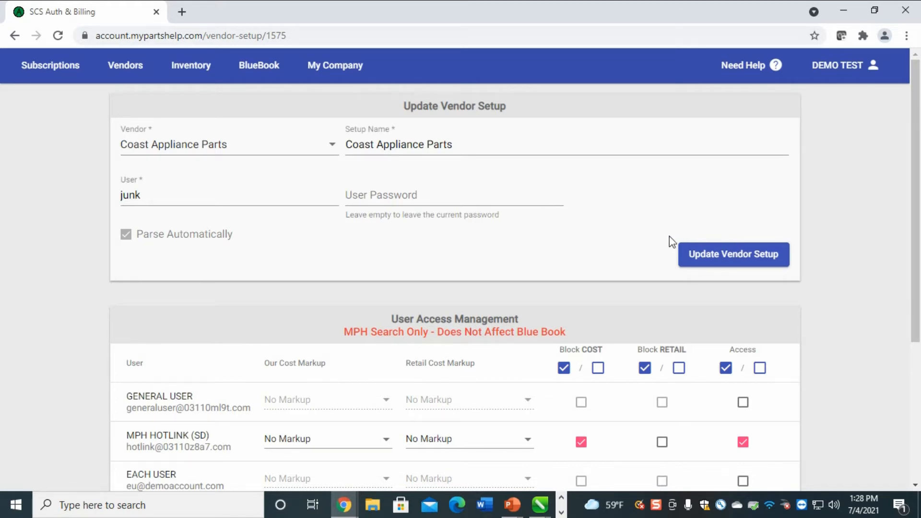
Grant vendor access to EACH USER, the last listed user, and GENERAL USER
{"action": "scroll", "coordinate": [638, 239], "scroll_direction": "down", "scroll_amount": 3}
{"action": "scroll", "coordinate": [637, 244], "scroll_direction": "down", "scroll_amount": 1}
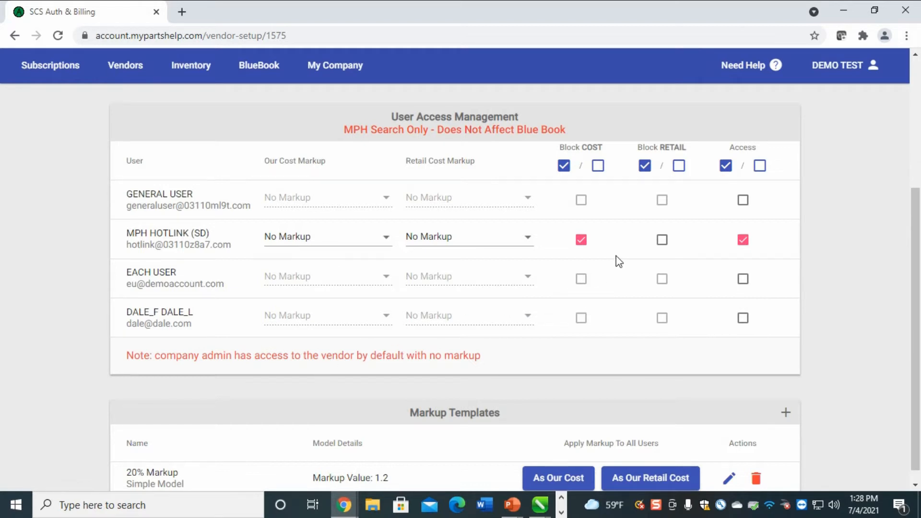
{"action": "scroll", "coordinate": [446, 317], "scroll_direction": "up", "scroll_amount": 1}
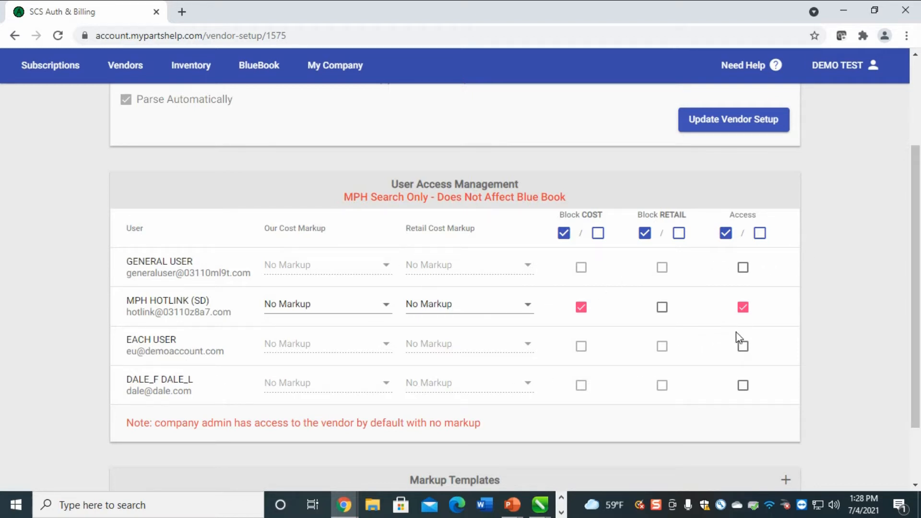
{"action": "left_click", "coordinate": [742, 346]}
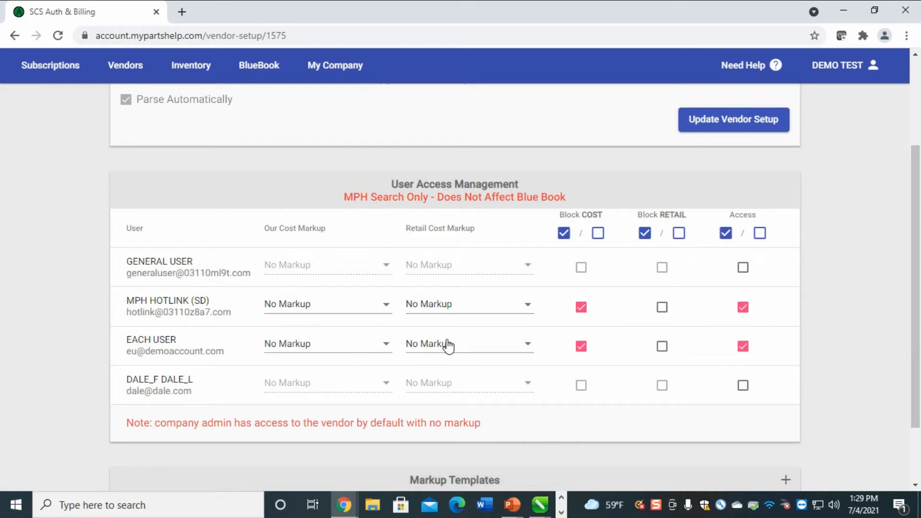
{"action": "left_click", "coordinate": [743, 386]}
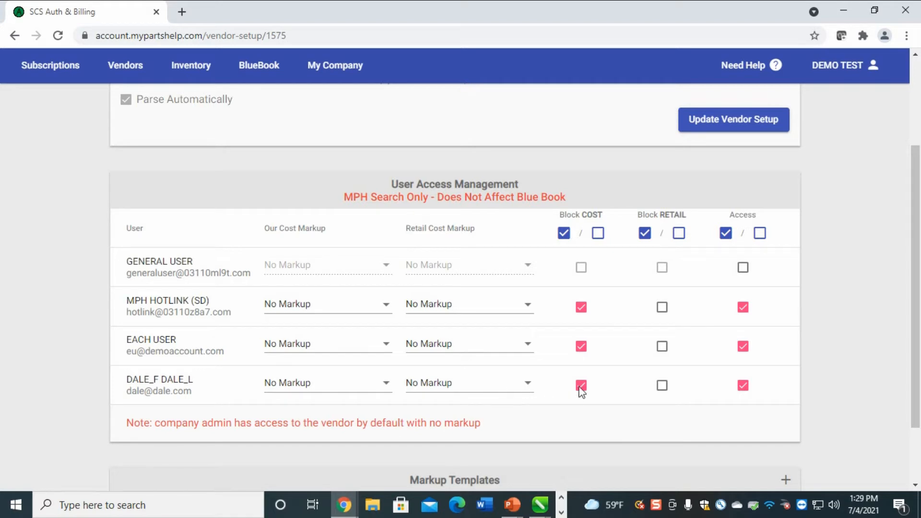
{"action": "left_click", "coordinate": [744, 269]}
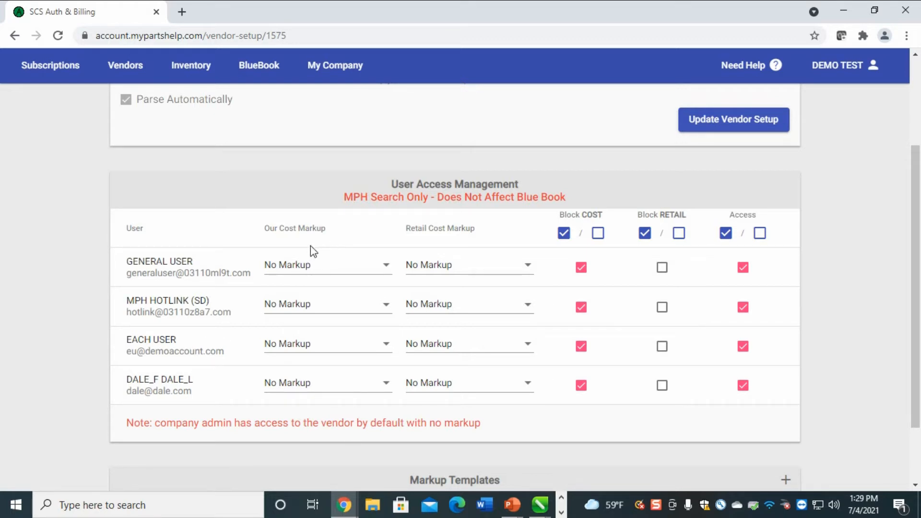
{"action": "left_click", "coordinate": [339, 225]}
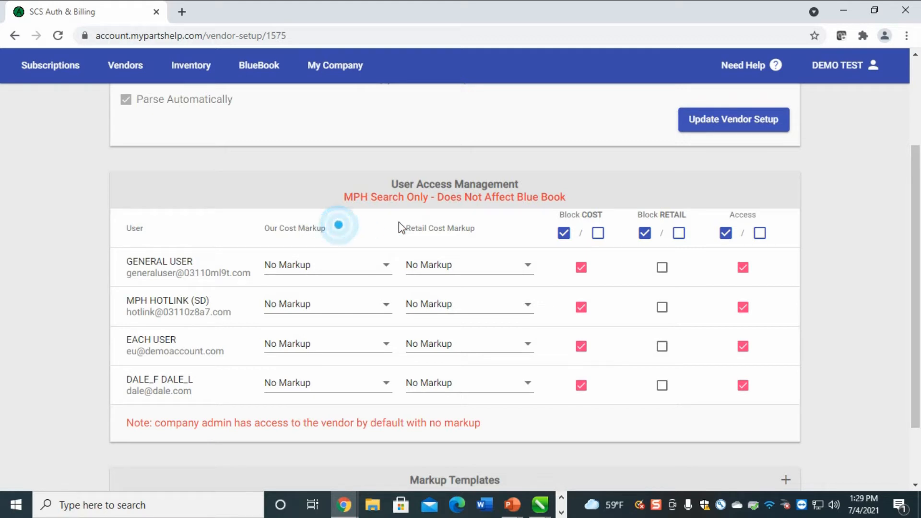
{"action": "left_click", "coordinate": [494, 221]}
{"action": "left_click", "coordinate": [607, 189]}
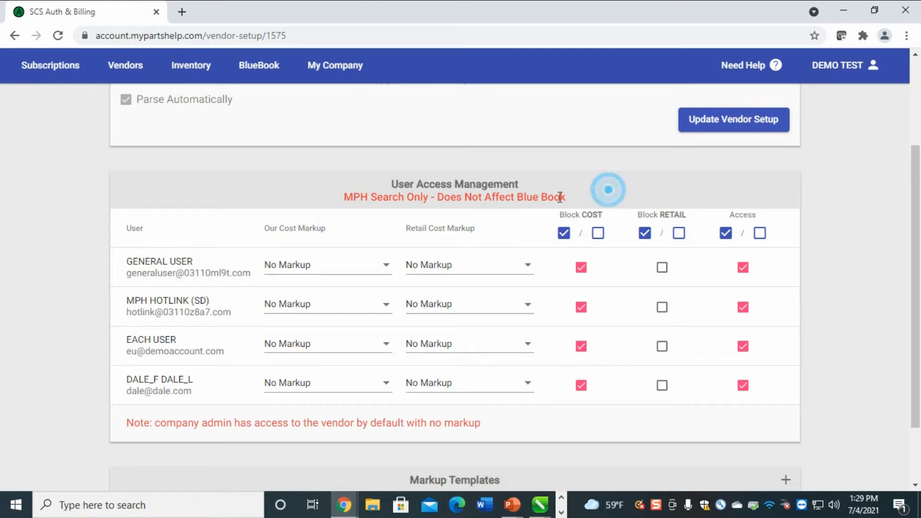
{"action": "left_click_drag", "start_coordinate": [577, 202], "coordinate": [550, 189]}
{"action": "left_click_drag", "start_coordinate": [586, 195], "coordinate": [514, 198]}
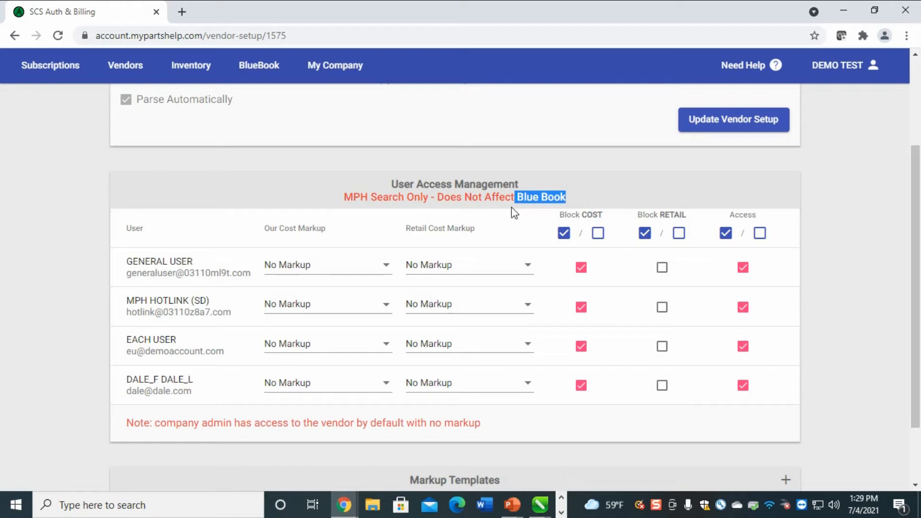
{"action": "left_click", "coordinate": [595, 181]}
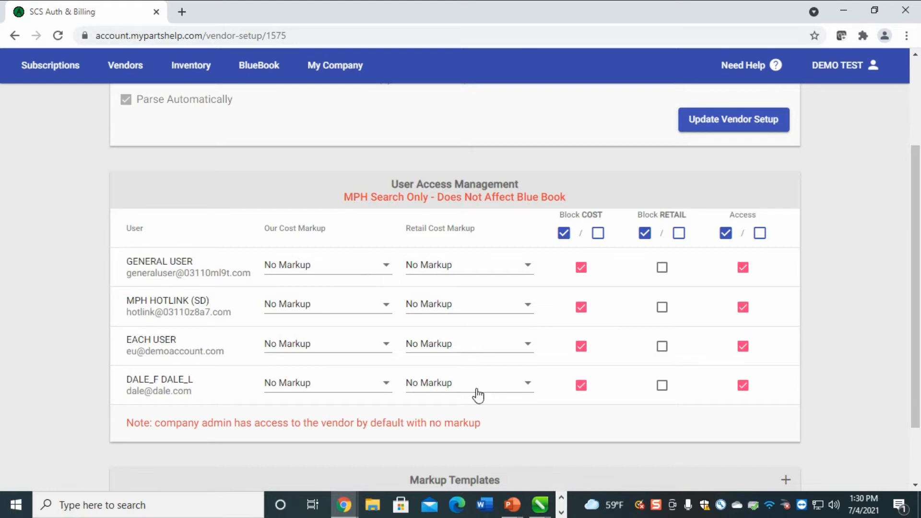
{"action": "scroll", "coordinate": [499, 389], "scroll_direction": "up", "scroll_amount": 3}
{"action": "scroll", "coordinate": [499, 388], "scroll_direction": "down", "scroll_amount": 3}
{"action": "left_click", "coordinate": [335, 230]}
{"action": "left_click_drag", "start_coordinate": [334, 230], "coordinate": [261, 242]}
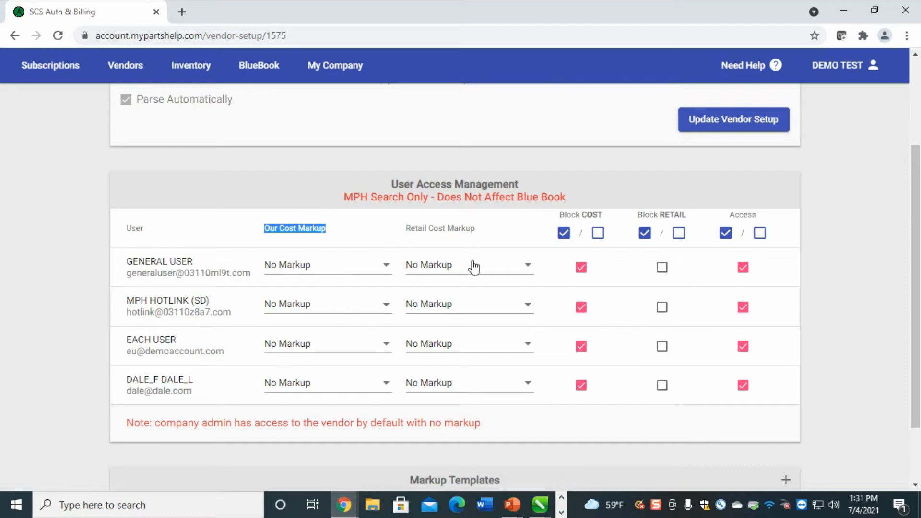
Highlight the Our Cost and Retail Cost Markup headings, then open GENERAL USER's retail markup choices
{"action": "left_click", "coordinate": [473, 231]}
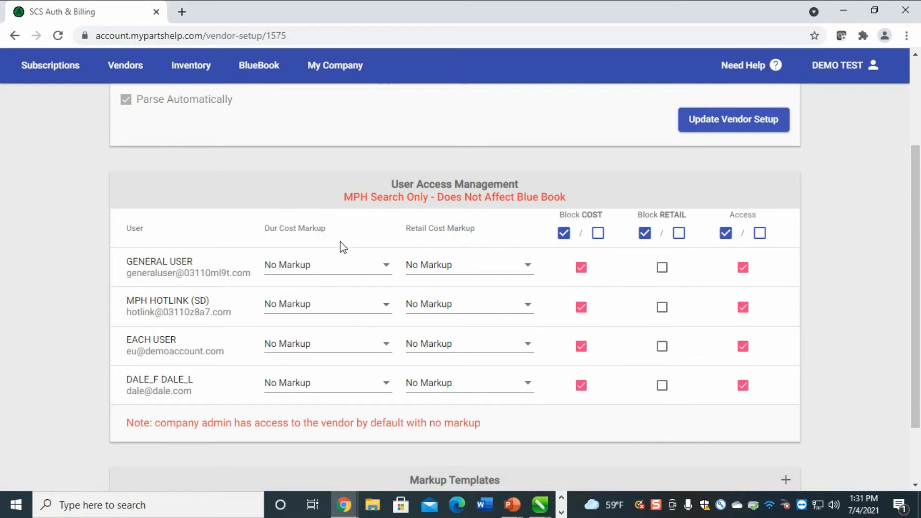
{"action": "left_click", "coordinate": [332, 226]}
{"action": "left_click_drag", "start_coordinate": [332, 227], "coordinate": [262, 245]}
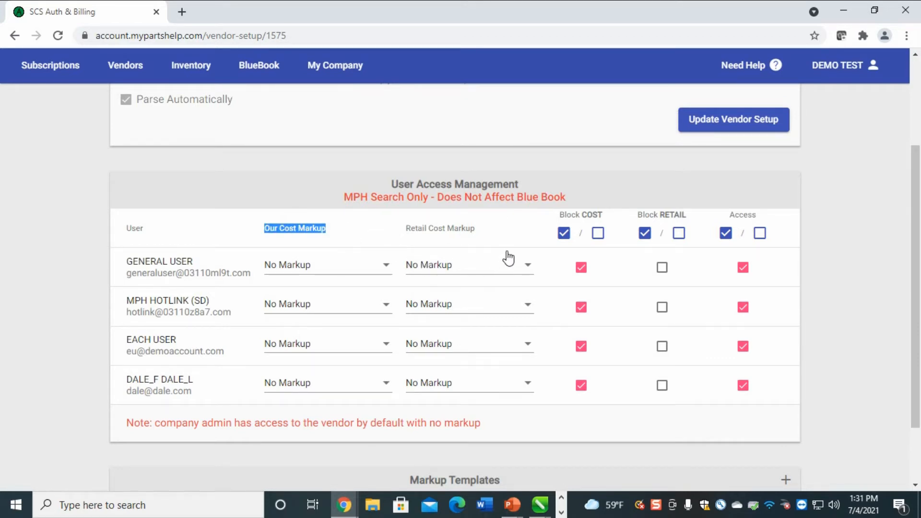
{"action": "left_click_drag", "start_coordinate": [509, 226], "coordinate": [404, 245]}
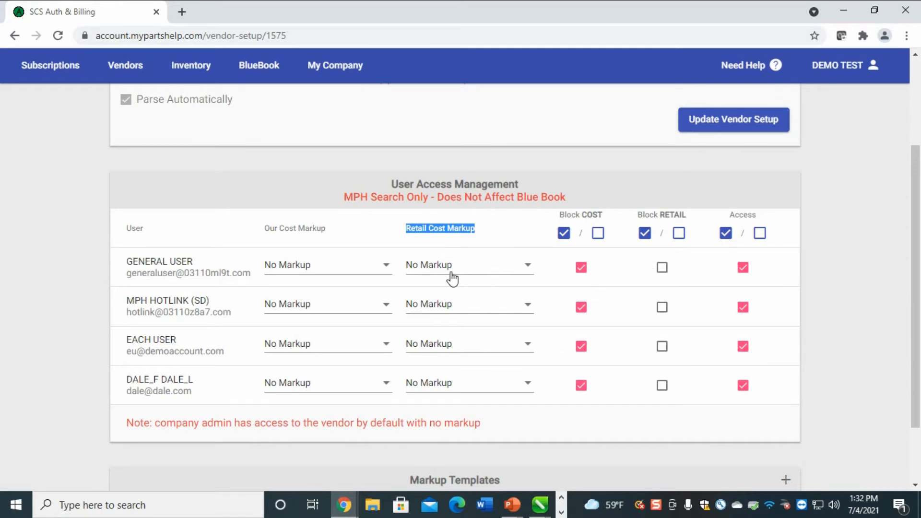
{"action": "left_click", "coordinate": [436, 267]}
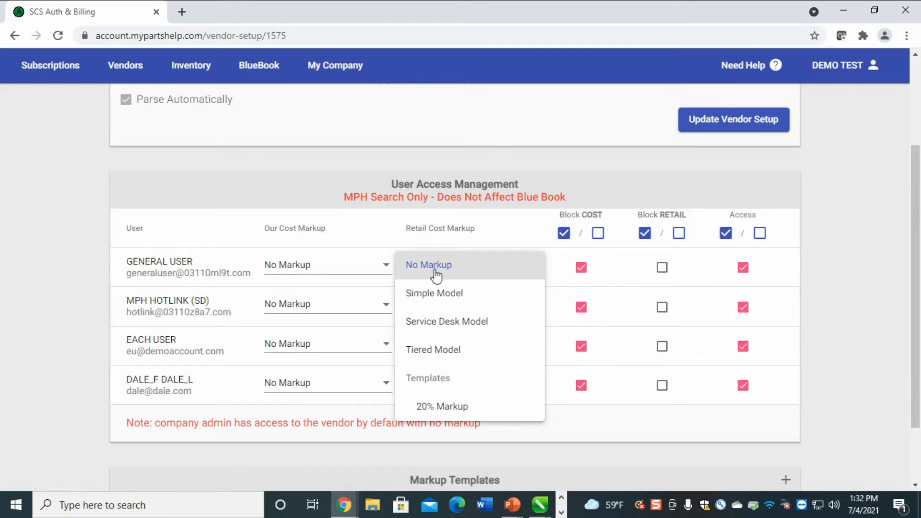
Pick the Simple Model for GENERAL USER's retail markup with a markup value of 2.0
{"action": "left_click", "coordinate": [457, 293]}
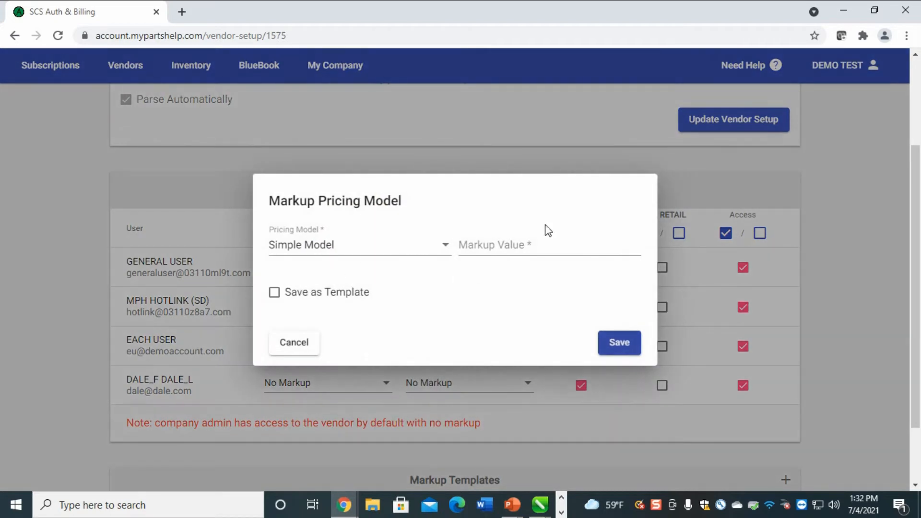
{"action": "left_click", "coordinate": [550, 240]}
{"action": "type", "text": "1."}
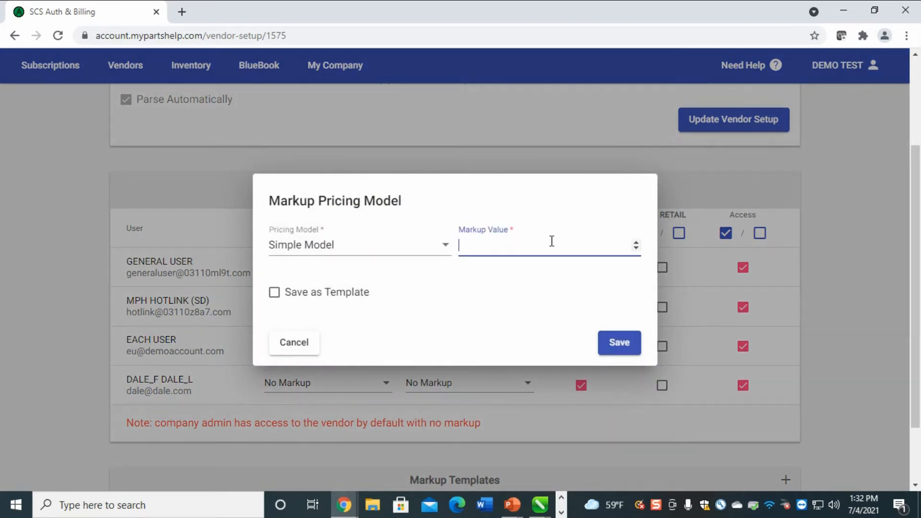
{"action": "type", "text": "1"}
{"action": "key", "text": "BackSpace"}
{"action": "type", "text": "25"}
{"action": "left_click_drag", "start_coordinate": [465, 245], "coordinate": [458, 245]}
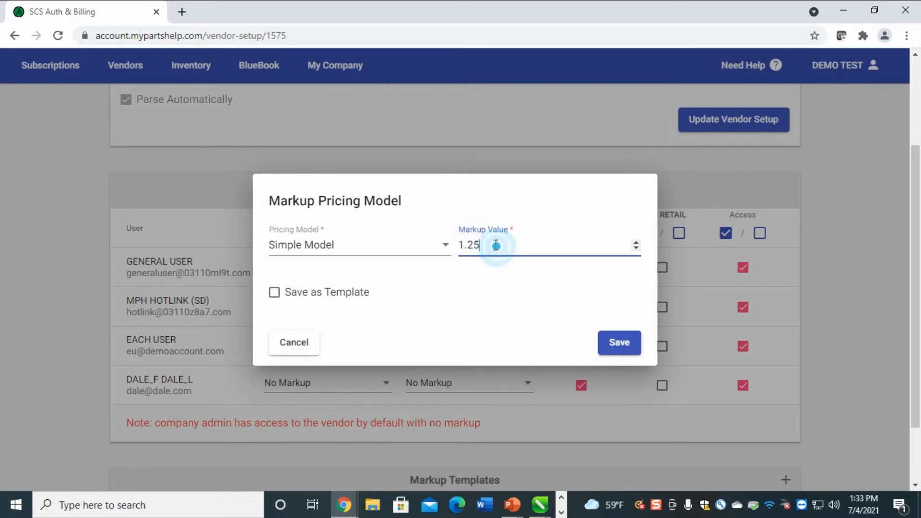
{"action": "left_click_drag", "start_coordinate": [499, 245], "coordinate": [427, 257]}
{"action": "type", "text": "2.0"}
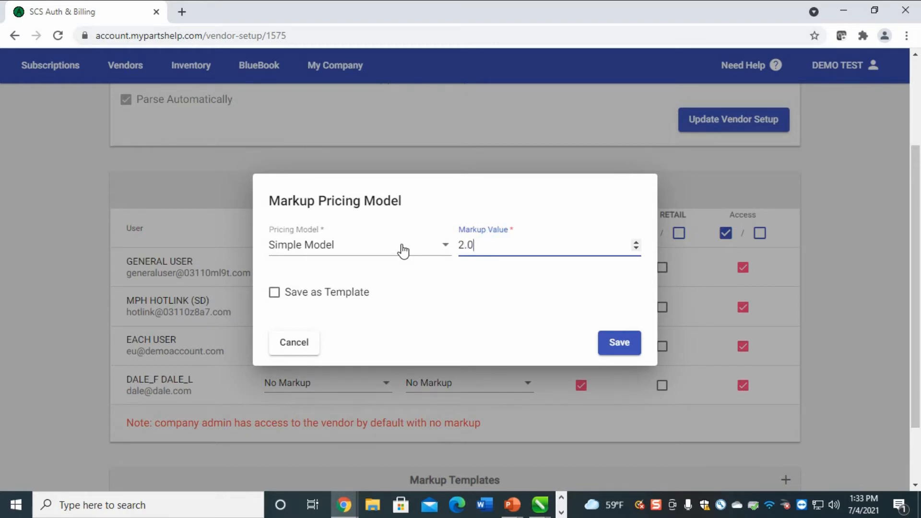
{"action": "left_click_drag", "start_coordinate": [481, 244], "coordinate": [426, 252]}
Switch the pricing model to Service Desk Model with M = 1.5 and r = 3.0
{"action": "left_click", "coordinate": [415, 253]}
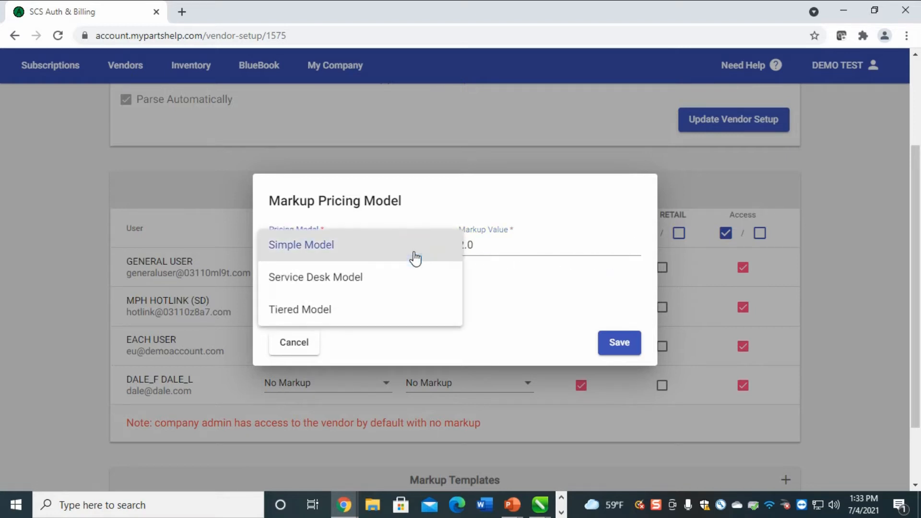
{"action": "left_click", "coordinate": [381, 283]}
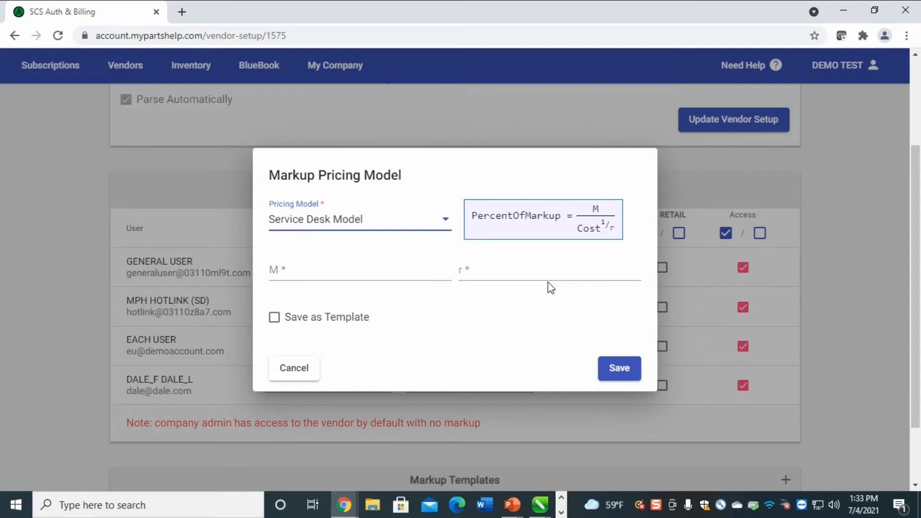
{"action": "left_click", "coordinate": [362, 276]}
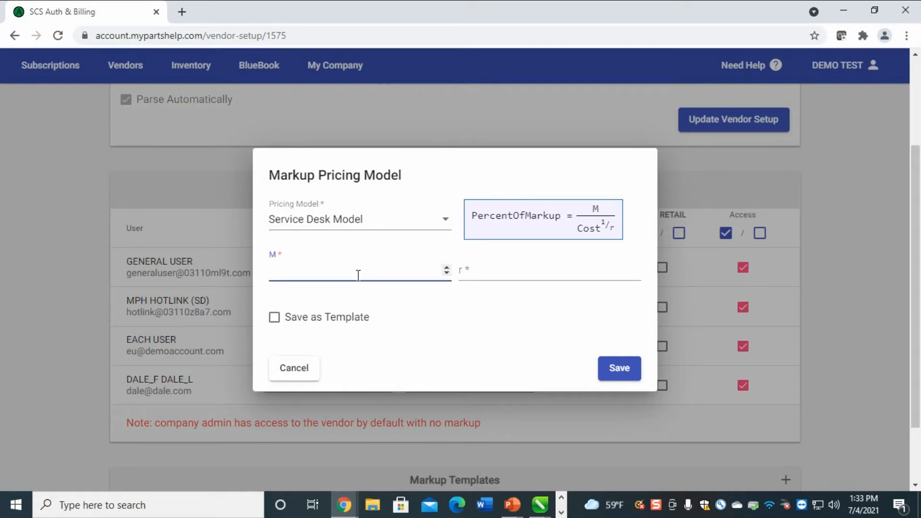
{"action": "type", "text": "1.5"}
{"action": "key", "text": "Tab"}
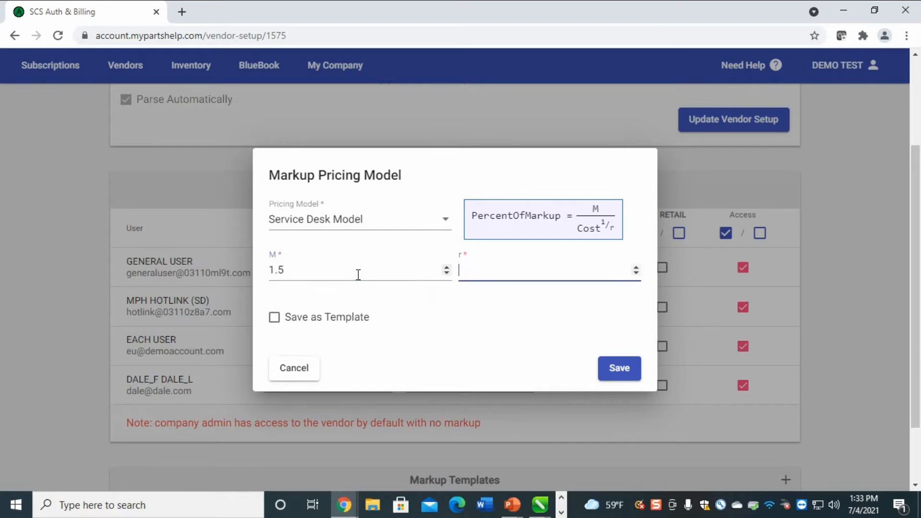
{"action": "type", "text": "3.0"}
{"action": "left_click", "coordinate": [576, 316]}
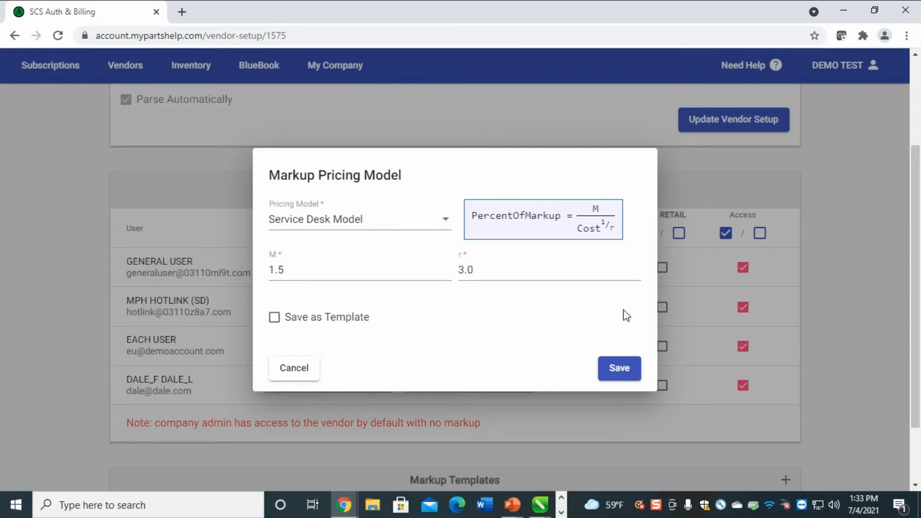
Switch to the Tiered Model, add a second tier, and set the first tier to 5.00 at markup 5.0
{"action": "left_click", "coordinate": [449, 226]}
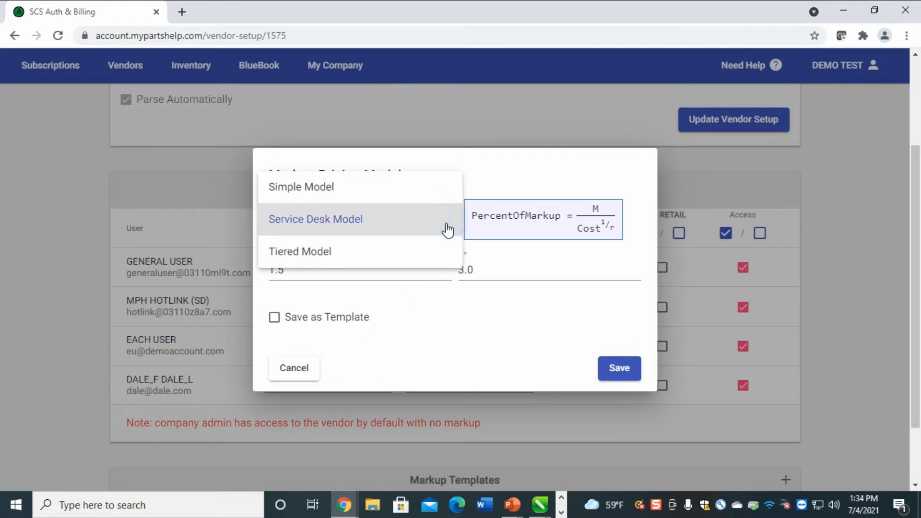
{"action": "left_click", "coordinate": [323, 258]}
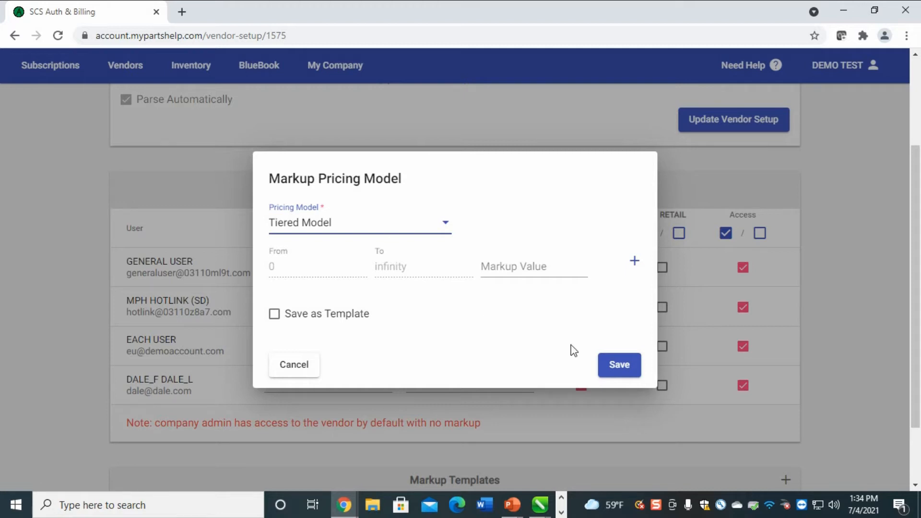
{"action": "left_click", "coordinate": [311, 269]}
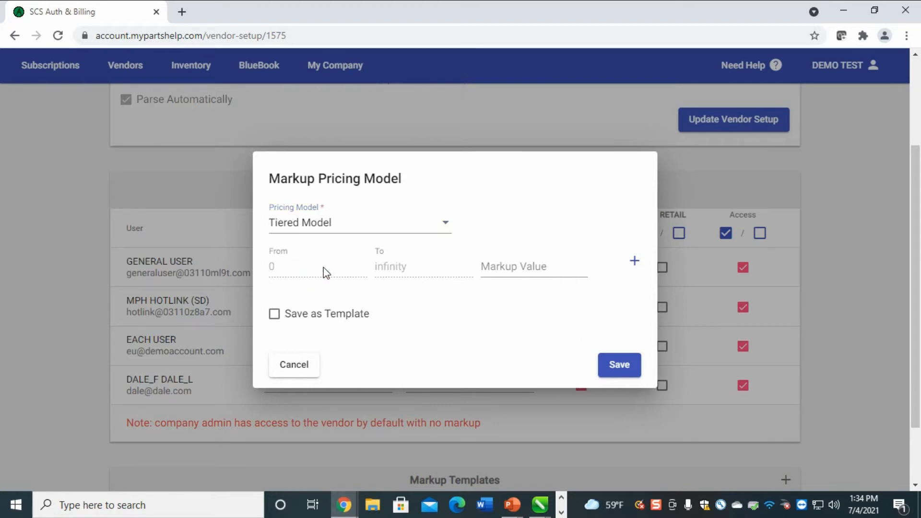
{"action": "left_click", "coordinate": [634, 261]}
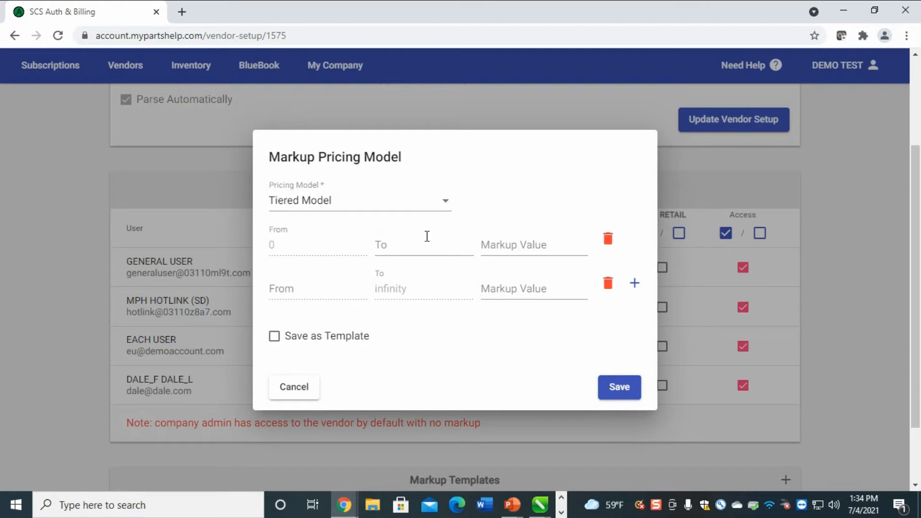
{"action": "left_click", "coordinate": [439, 245]}
{"action": "type", "text": "5.00"}
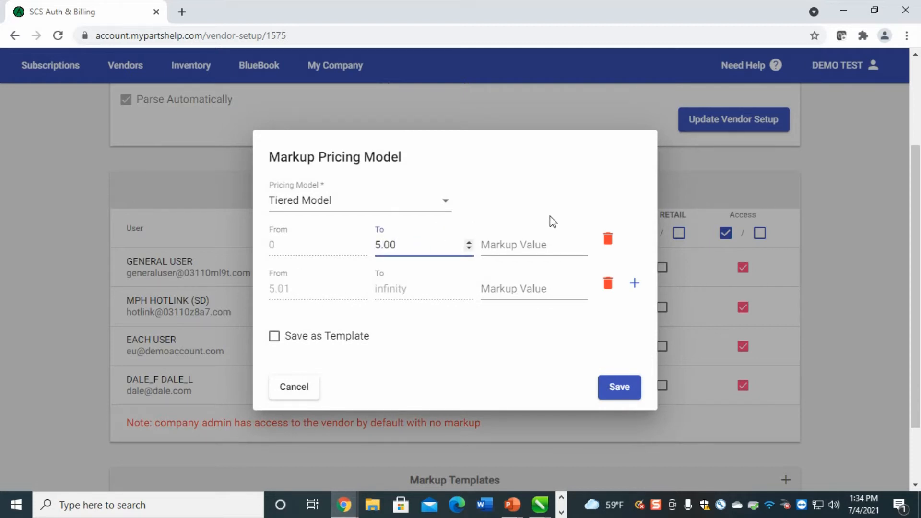
{"action": "left_click", "coordinate": [538, 239]}
{"action": "type", "text": "5."}
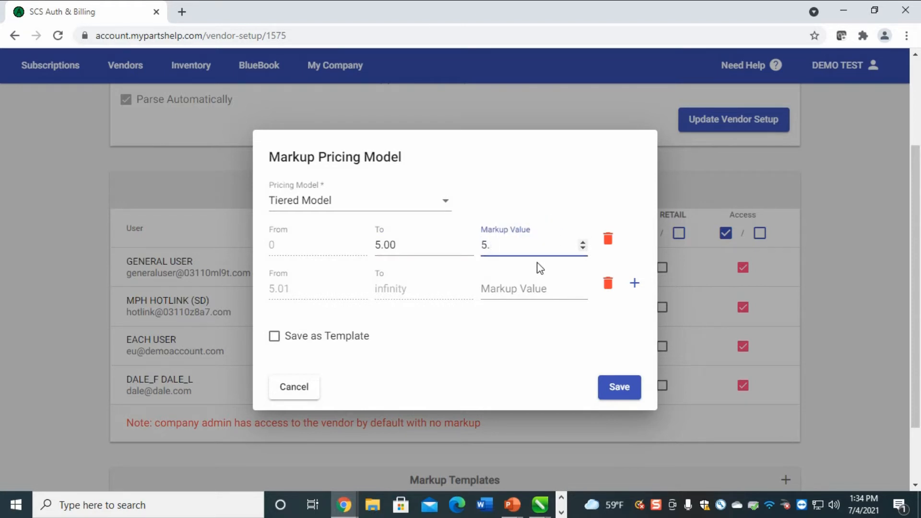
{"action": "type", "text": "0"}
{"action": "key", "text": "Tab"}
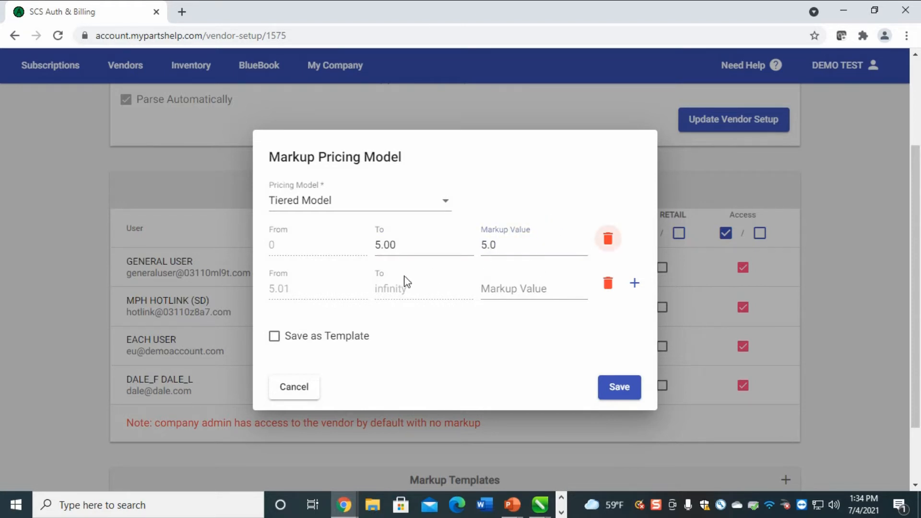
Add a third tier, set the second tier to 16.32 at 3.25 and the top tier's markup to 1.15
{"action": "left_click", "coordinate": [304, 294]}
{"action": "left_click", "coordinate": [635, 285]}
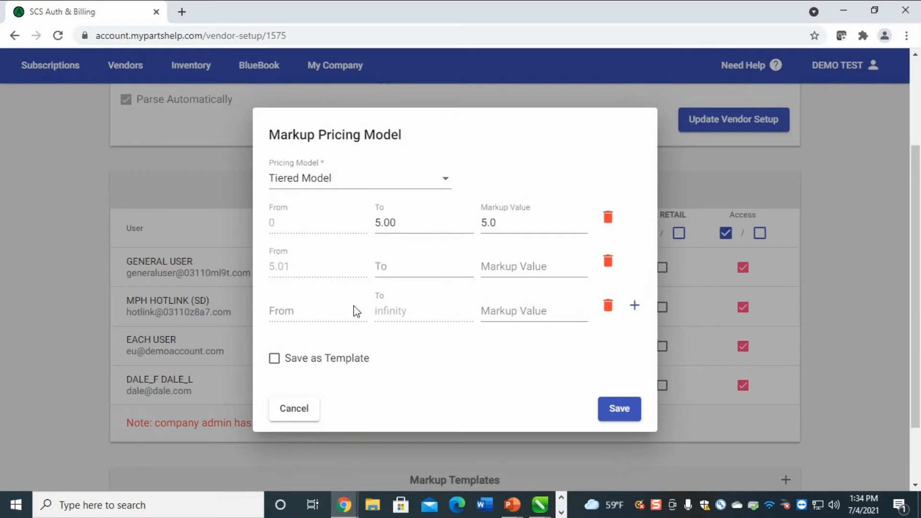
{"action": "left_click", "coordinate": [423, 272]}
{"action": "type", "text": "1"}
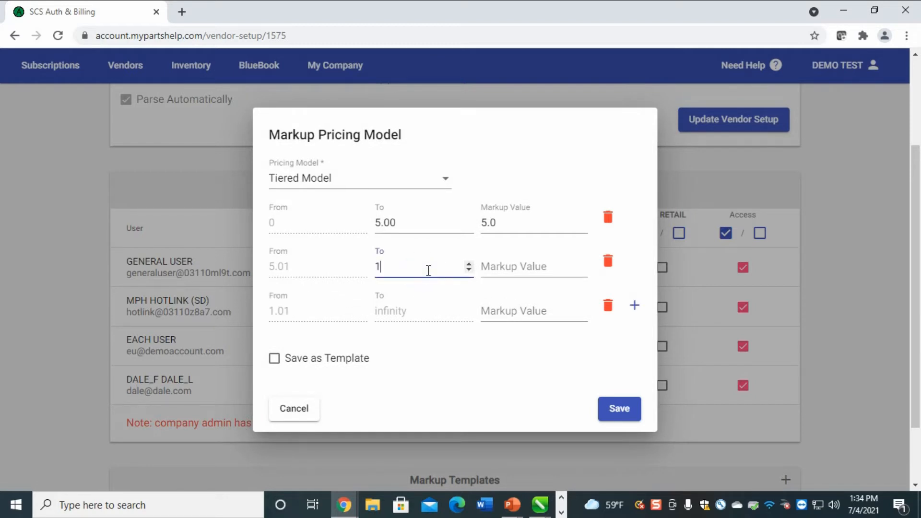
{"action": "type", "text": "6.32"}
{"action": "left_click", "coordinate": [536, 264]}
{"action": "type", "text": "3.25"}
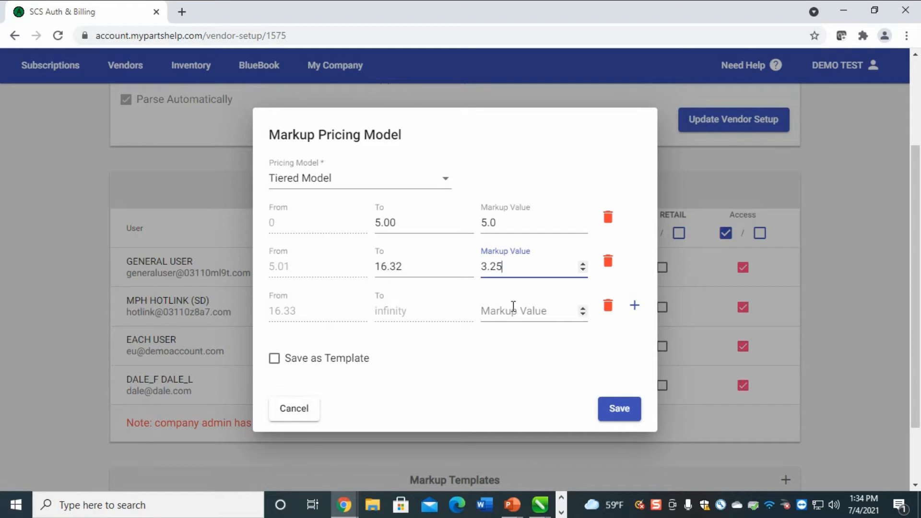
{"action": "left_click", "coordinate": [553, 309]}
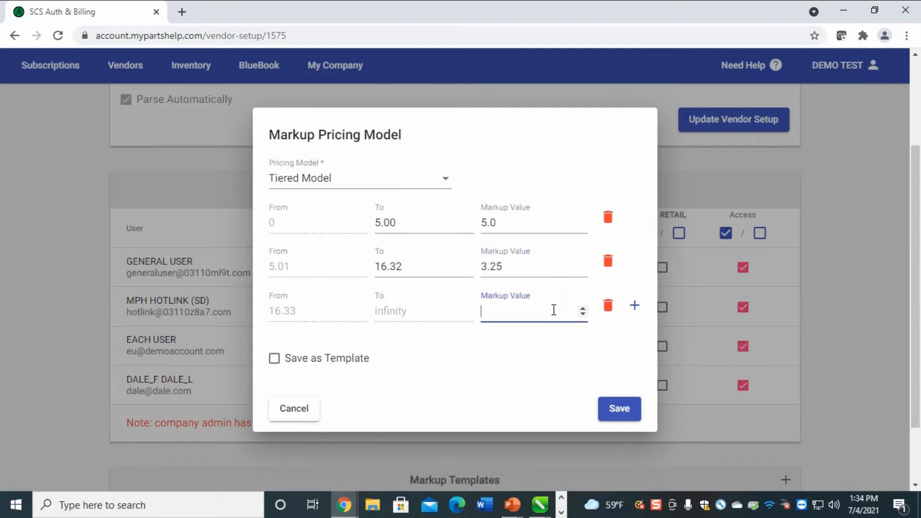
{"action": "type", "text": "1.15"}
Save the three tiers as the template 'test retail markup' and dismiss the template notice
{"action": "left_click", "coordinate": [274, 363]}
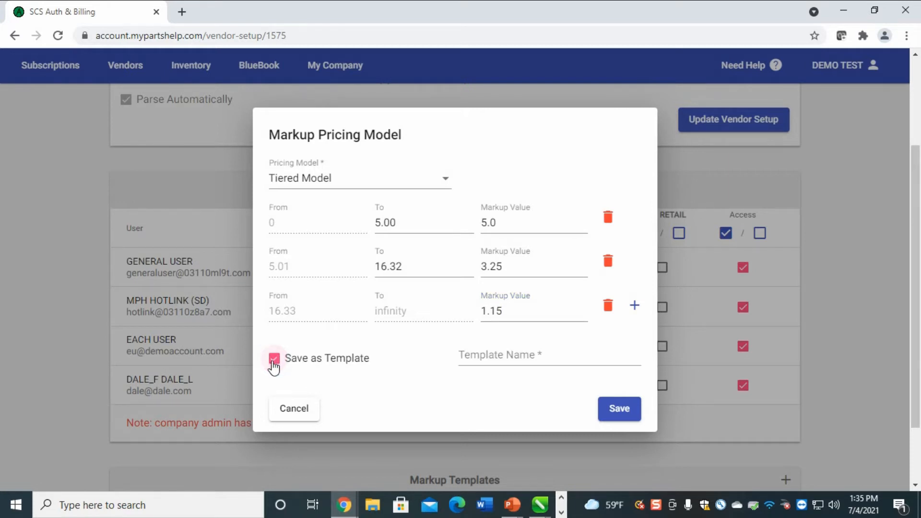
{"action": "left_click", "coordinate": [552, 350]}
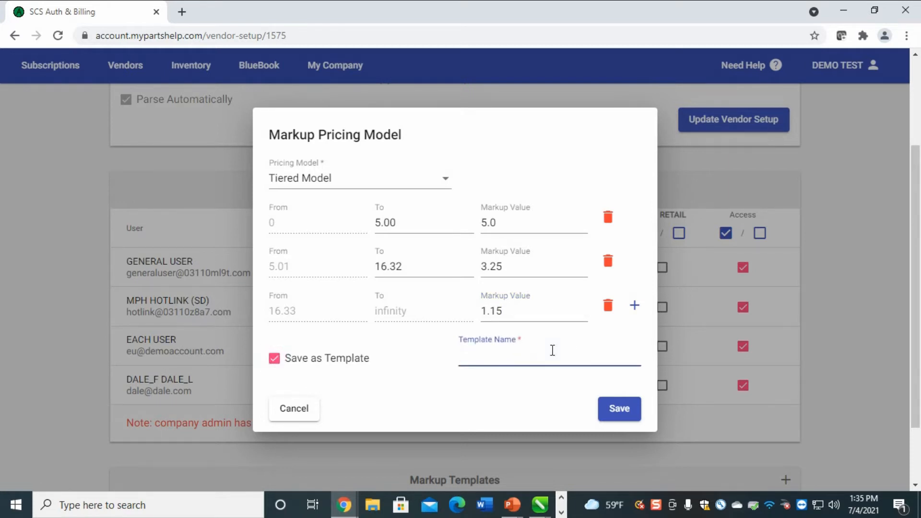
{"action": "type", "text": "test retail marku"}
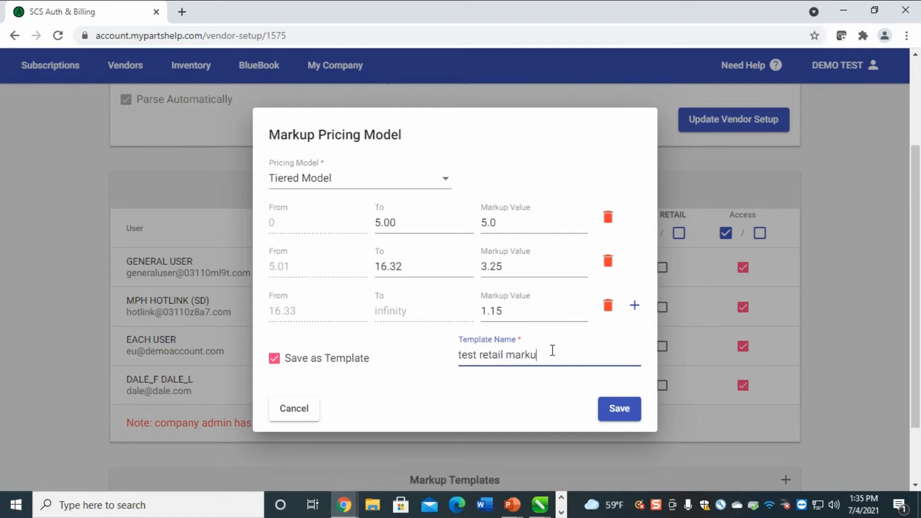
{"action": "type", "text": "p"}
{"action": "left_click", "coordinate": [629, 410]}
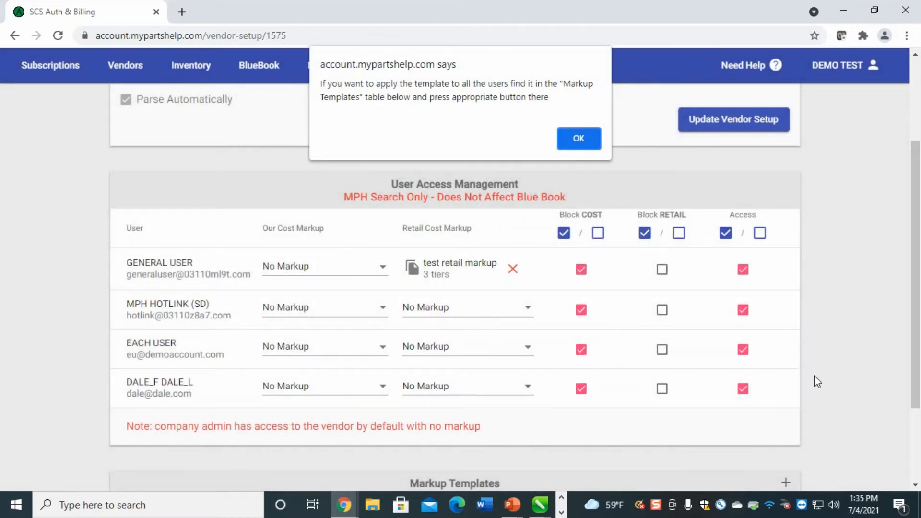
{"action": "left_click", "coordinate": [584, 144]}
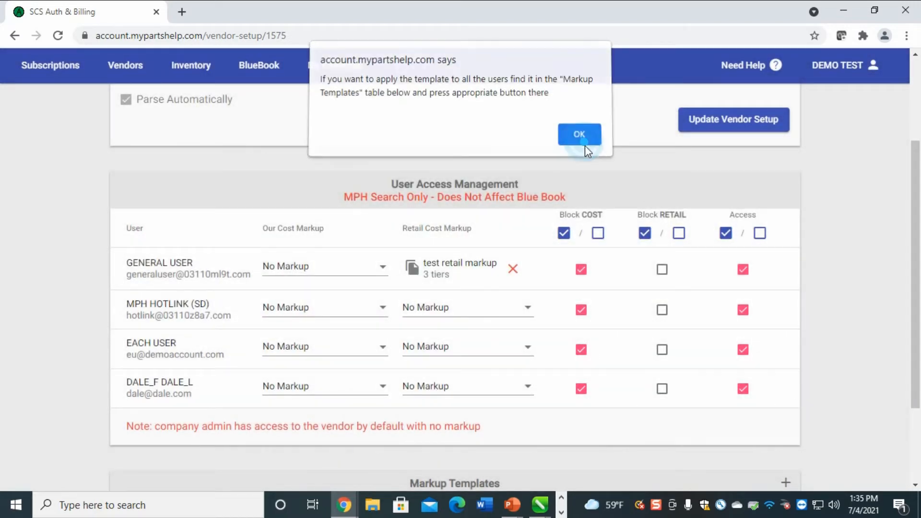
{"action": "scroll", "coordinate": [590, 413], "scroll_direction": "down", "scroll_amount": 3}
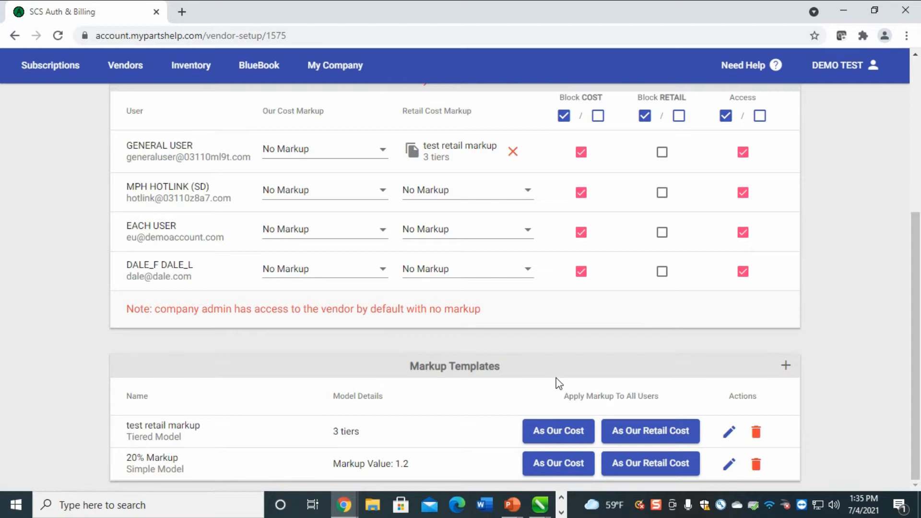
Assign the test retail markup template to MPH HOTLINK, EACH USER and the last user
{"action": "scroll", "coordinate": [557, 372], "scroll_direction": "up", "scroll_amount": 3}
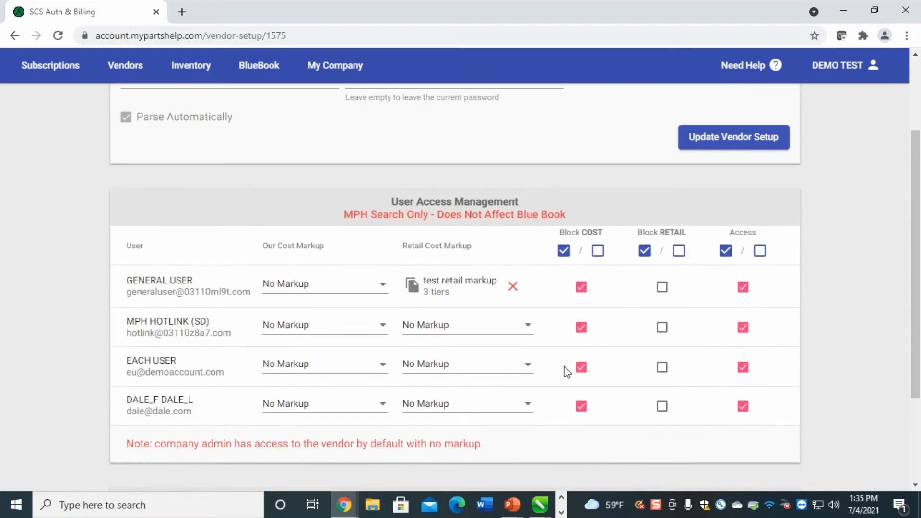
{"action": "left_click", "coordinate": [514, 324]}
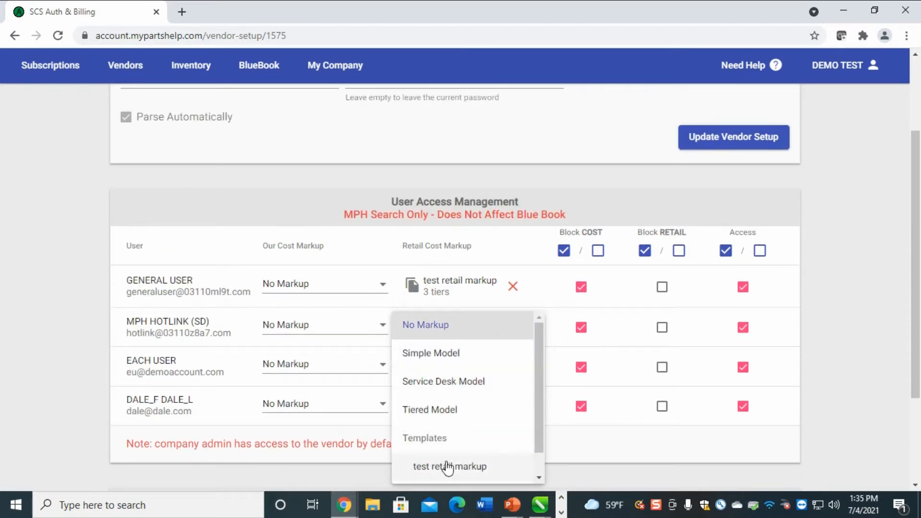
{"action": "scroll", "coordinate": [527, 416], "scroll_direction": "down", "scroll_amount": 2}
{"action": "left_click", "coordinate": [462, 441]}
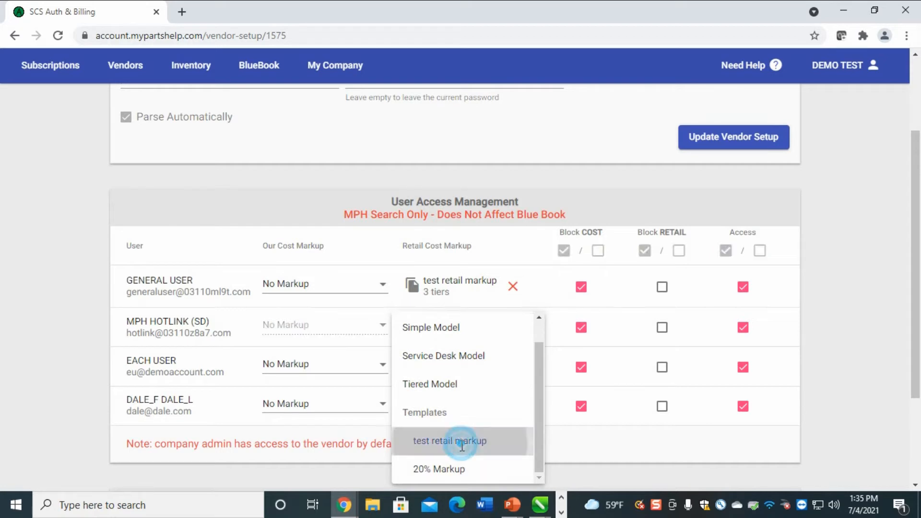
{"action": "left_click", "coordinate": [459, 383]}
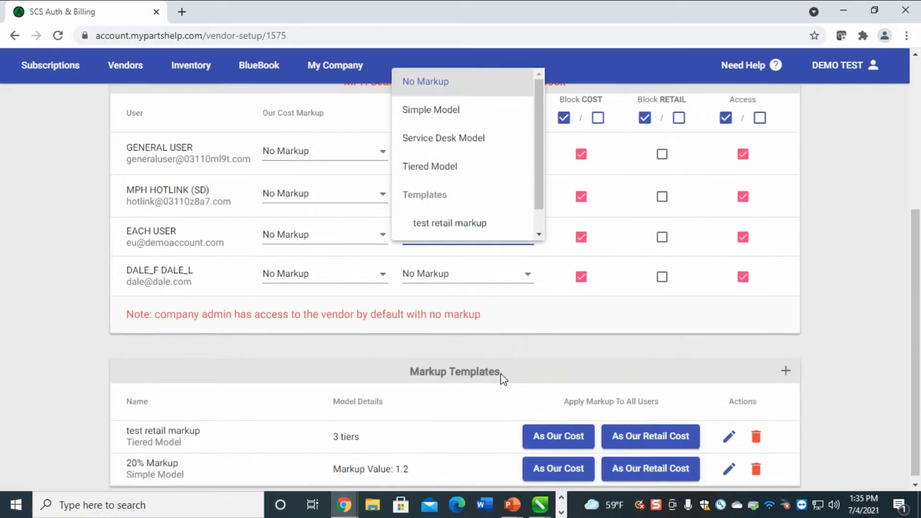
{"action": "scroll", "coordinate": [480, 336], "scroll_direction": "down", "scroll_amount": 3}
{"action": "scroll", "coordinate": [518, 199], "scroll_direction": "down", "scroll_amount": 1}
{"action": "left_click", "coordinate": [501, 203]}
{"action": "left_click", "coordinate": [468, 282]}
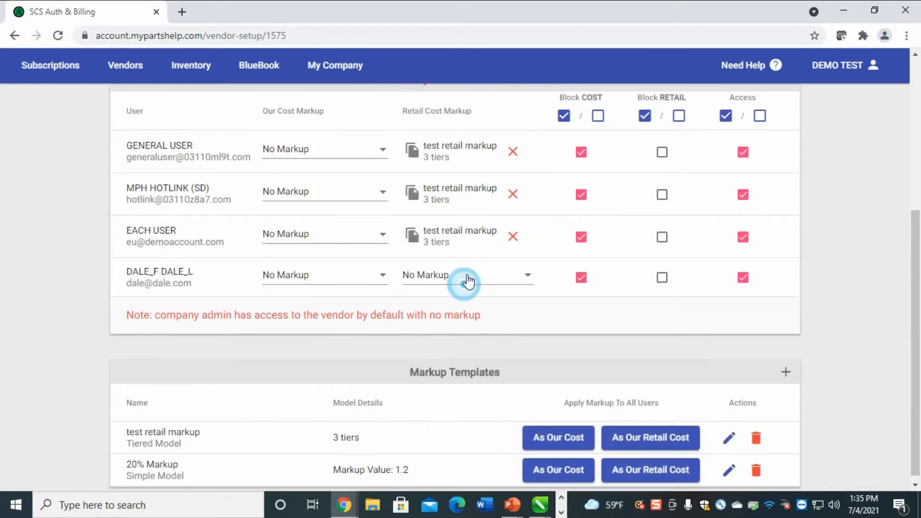
{"action": "scroll", "coordinate": [470, 288], "scroll_direction": "down", "scroll_amount": 1}
{"action": "left_click", "coordinate": [421, 391]}
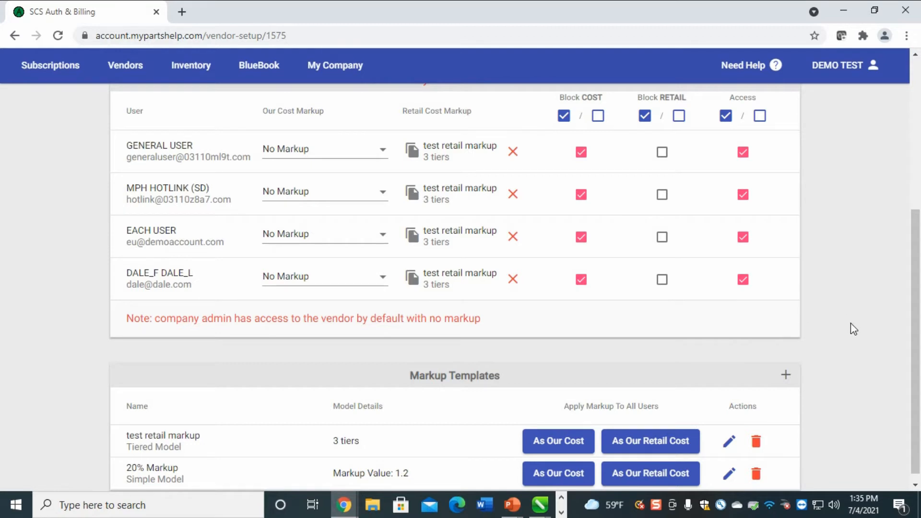
{"action": "scroll", "coordinate": [854, 307], "scroll_direction": "up", "scroll_amount": 4}
{"action": "scroll", "coordinate": [800, 372], "scroll_direction": "up", "scroll_amount": 1}
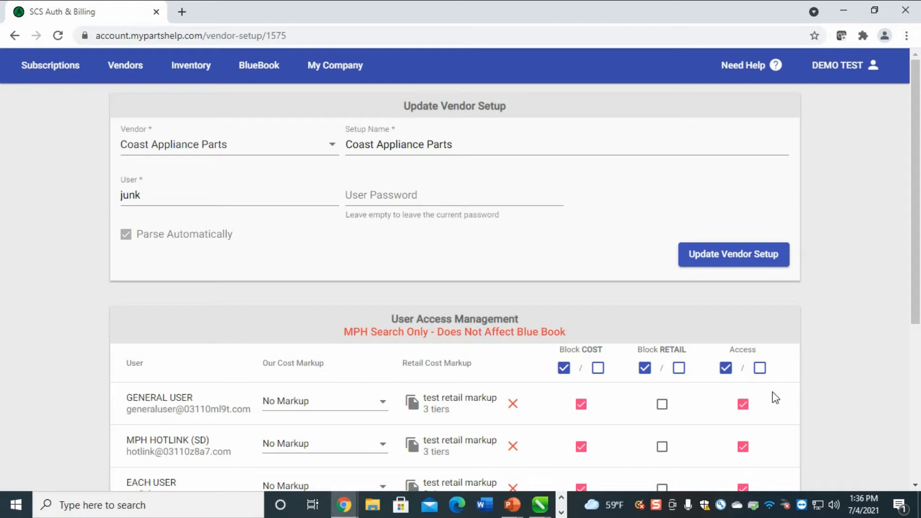
{"action": "scroll", "coordinate": [879, 357], "scroll_direction": "down", "scroll_amount": 5}
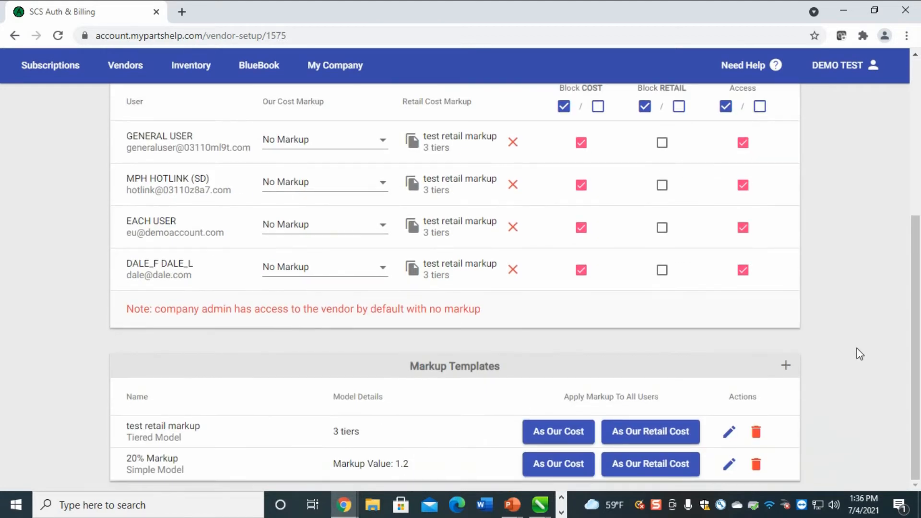
{"action": "scroll", "coordinate": [860, 354], "scroll_direction": "up", "scroll_amount": 5}
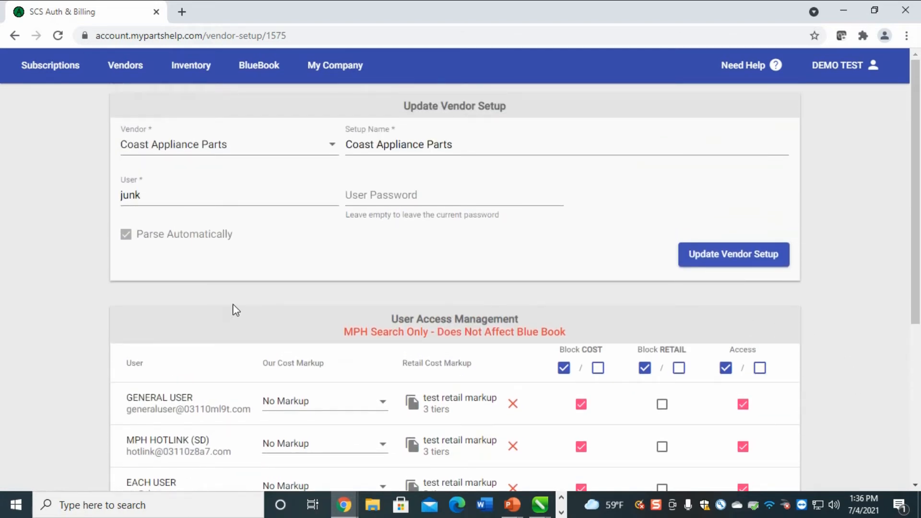
{"action": "scroll", "coordinate": [485, 362], "scroll_direction": "down", "scroll_amount": 3}
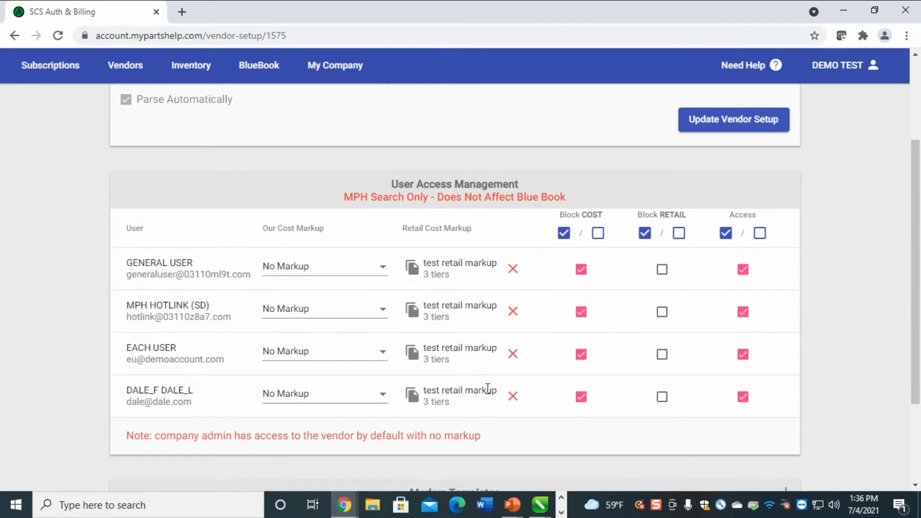
{"action": "scroll", "coordinate": [487, 389], "scroll_direction": "down", "scroll_amount": 1}
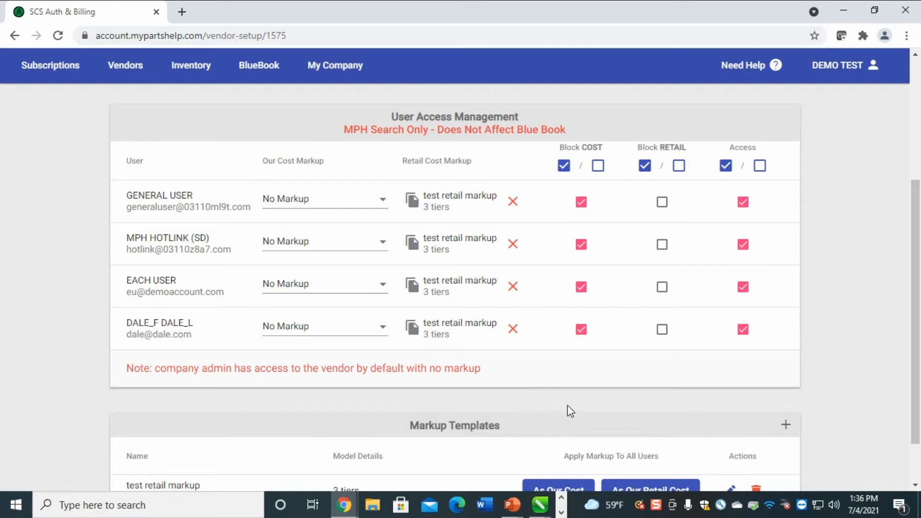
{"action": "scroll", "coordinate": [612, 392], "scroll_direction": "up", "scroll_amount": 4}
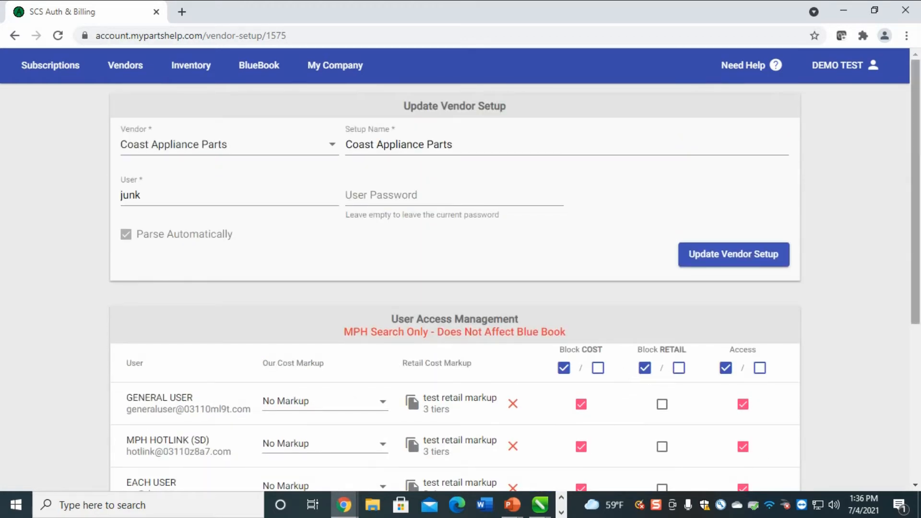
{"action": "scroll", "coordinate": [802, 331], "scroll_direction": "down", "scroll_amount": 2}
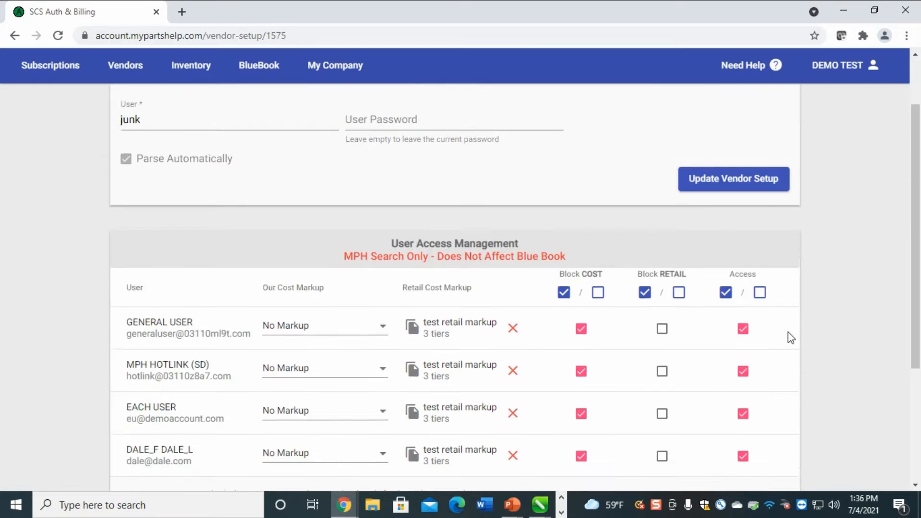
{"action": "scroll", "coordinate": [787, 334], "scroll_direction": "up", "scroll_amount": 2}
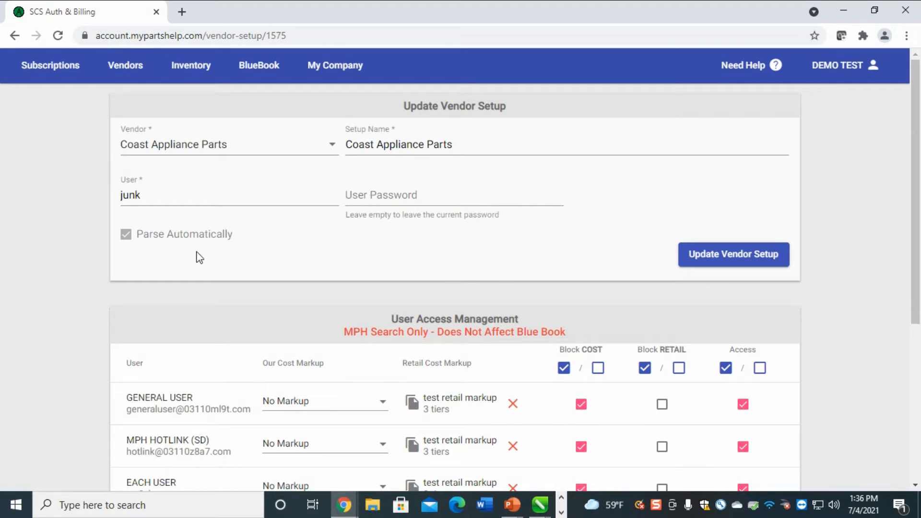
{"action": "scroll", "coordinate": [850, 330], "scroll_direction": "down", "scroll_amount": 1}
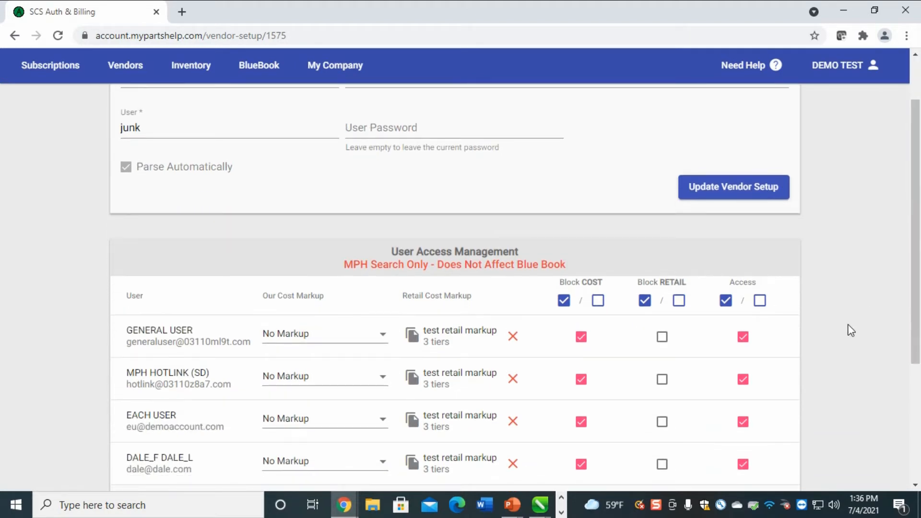
{"action": "scroll", "coordinate": [850, 330], "scroll_direction": "down", "scroll_amount": 2}
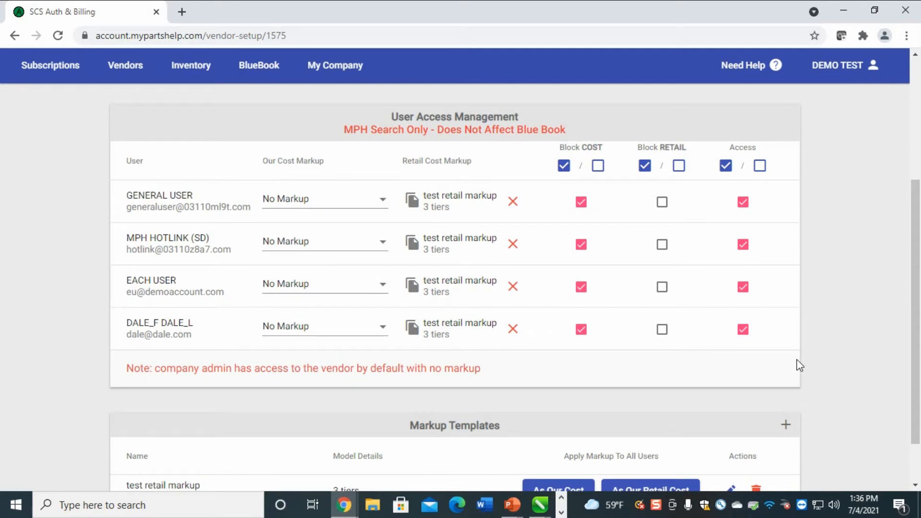
{"action": "scroll", "coordinate": [805, 355], "scroll_direction": "down", "scroll_amount": 1}
{"action": "scroll", "coordinate": [835, 336], "scroll_direction": "up", "scroll_amount": 4}
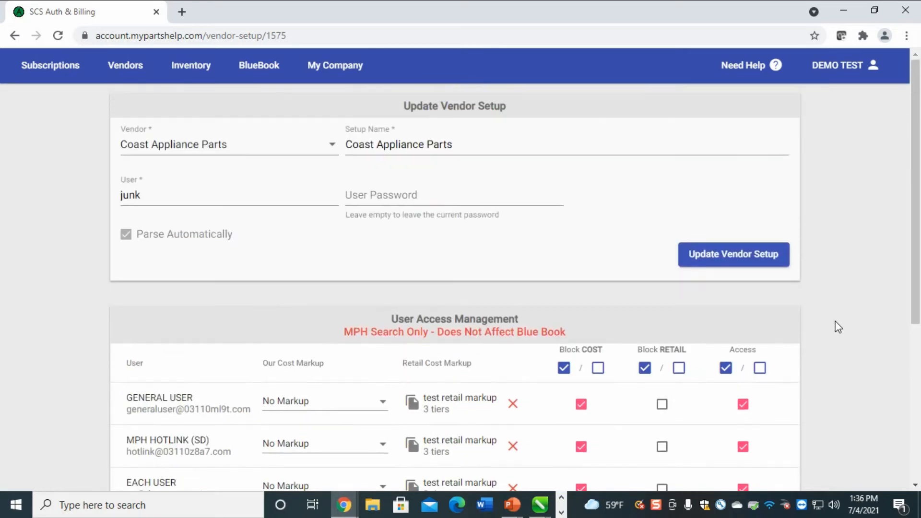
Delete the Coast Appliance Parts setup from Vendors Setup and confirm the deletion
{"action": "left_click", "coordinate": [121, 71]}
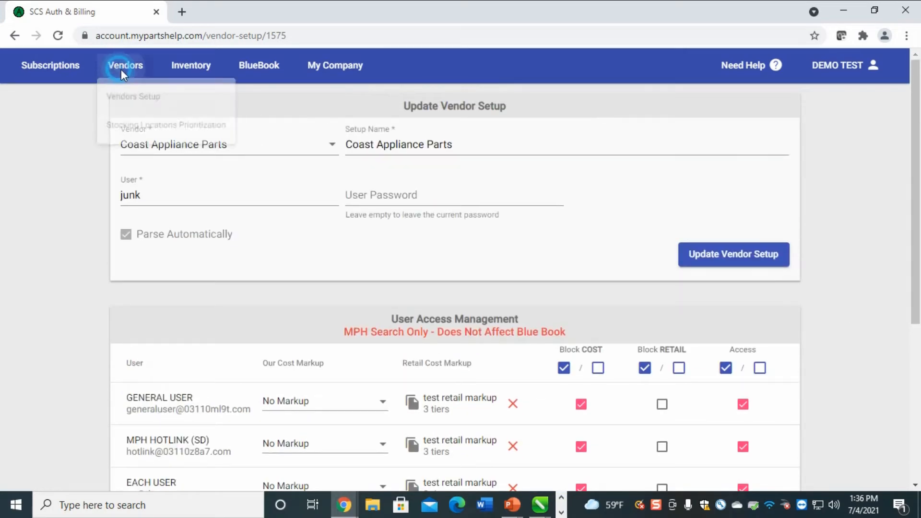
{"action": "left_click", "coordinate": [138, 101]}
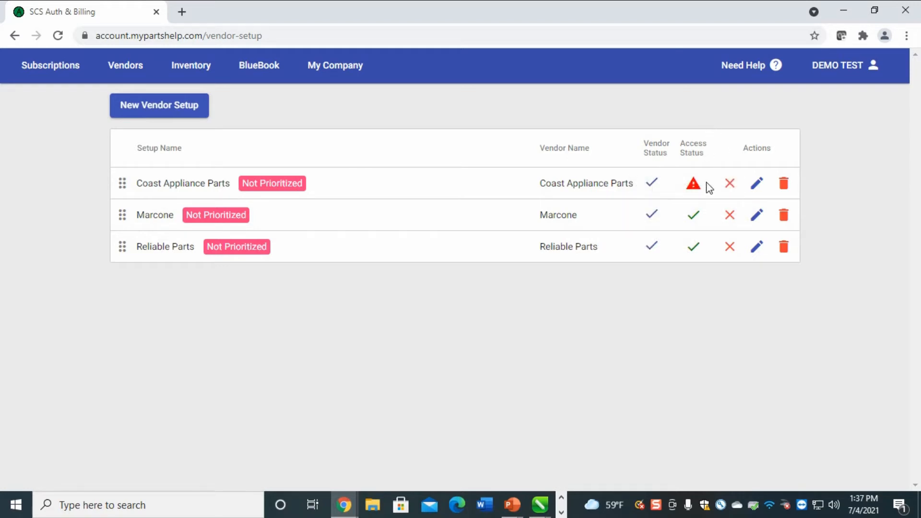
{"action": "mouse_move", "coordinate": [697, 191]}
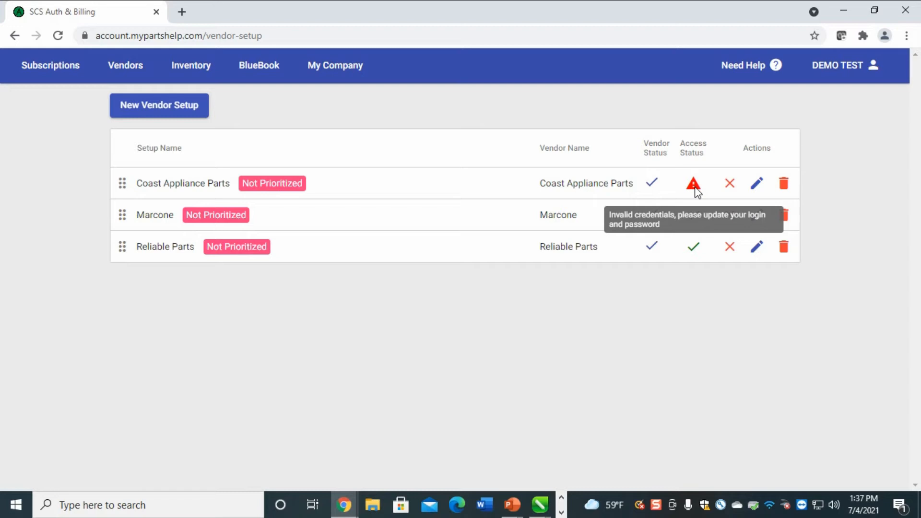
{"action": "left_click", "coordinate": [783, 190]}
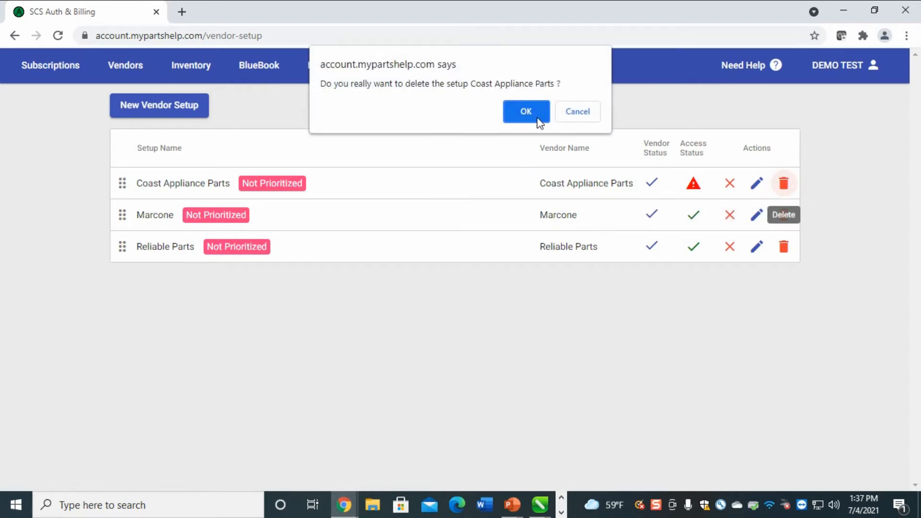
{"action": "left_click", "coordinate": [535, 116]}
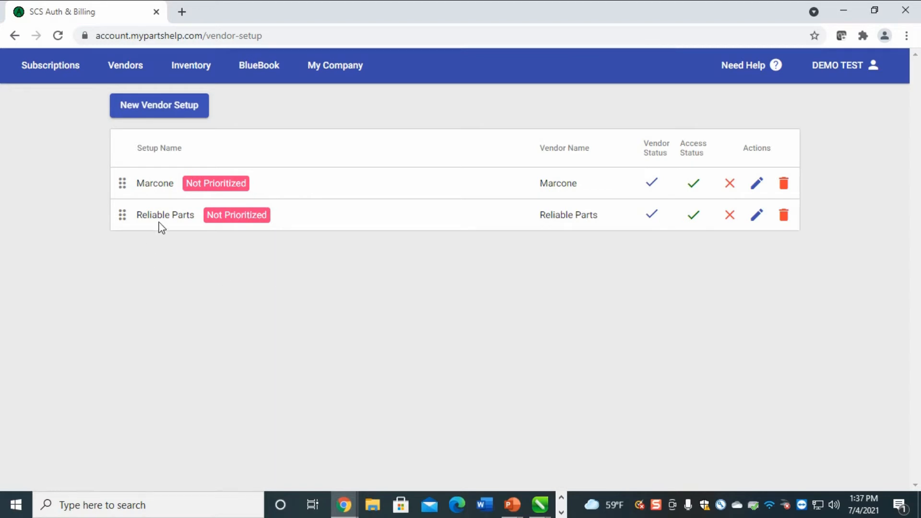
Edit the Marcone setup and grant access to EACH USER and the last user
{"action": "left_click", "coordinate": [756, 185]}
{"action": "scroll", "coordinate": [757, 189], "scroll_direction": "down", "scroll_amount": 3}
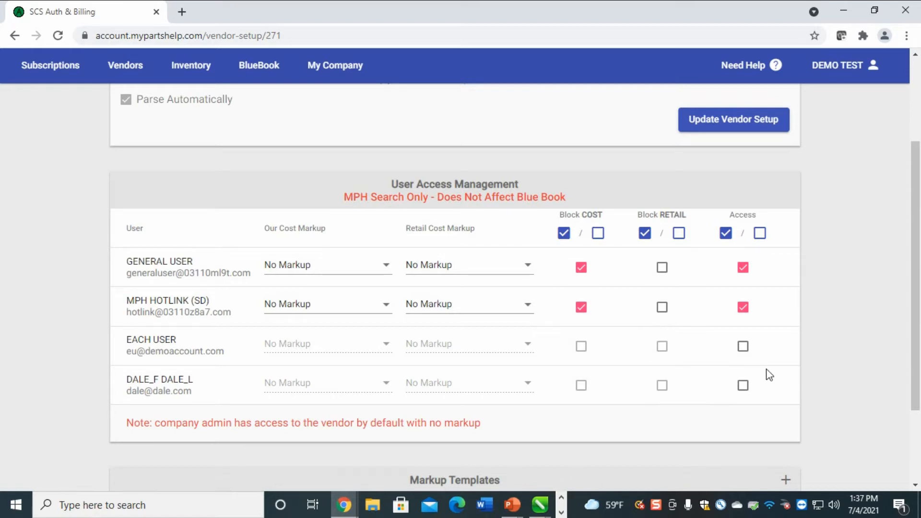
{"action": "left_click", "coordinate": [743, 346]}
{"action": "left_click", "coordinate": [746, 386]}
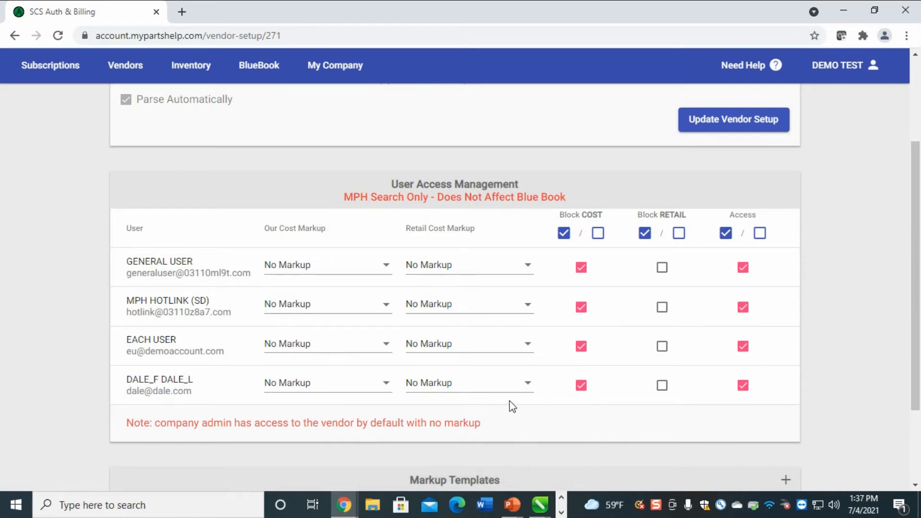
Apply the test retail markup template as retail markup for the last user and EACH USER
{"action": "left_click", "coordinate": [527, 384]}
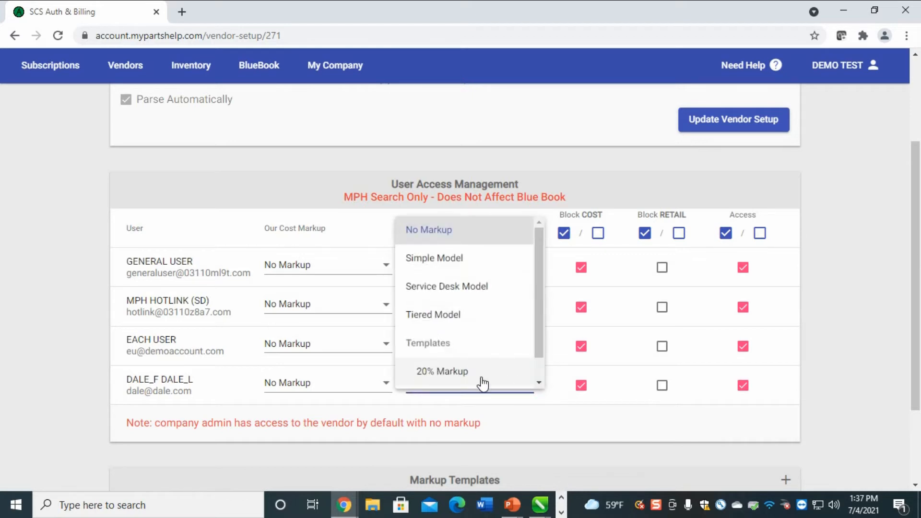
{"action": "scroll", "coordinate": [479, 382], "scroll_direction": "down", "scroll_amount": 1}
{"action": "left_click", "coordinate": [467, 375]}
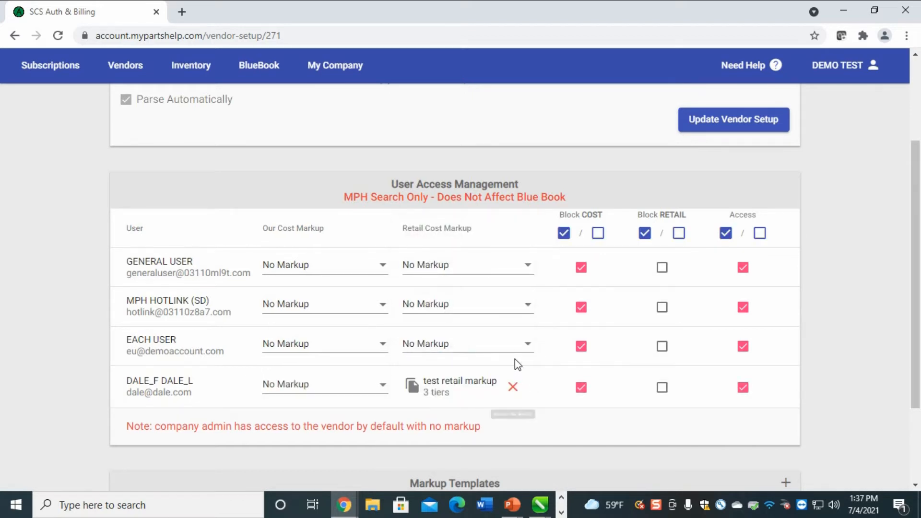
{"action": "left_click", "coordinate": [524, 344]}
{"action": "scroll", "coordinate": [500, 318], "scroll_direction": "down", "scroll_amount": 1}
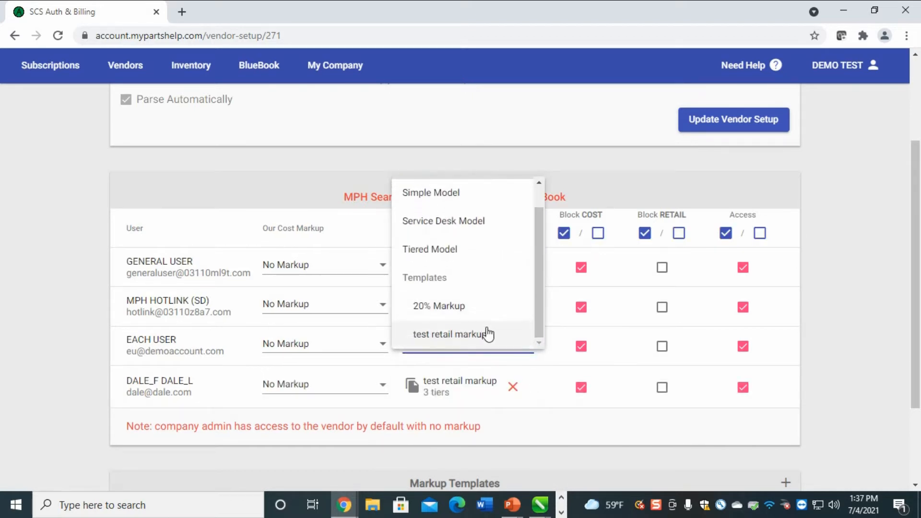
{"action": "left_click", "coordinate": [480, 338]}
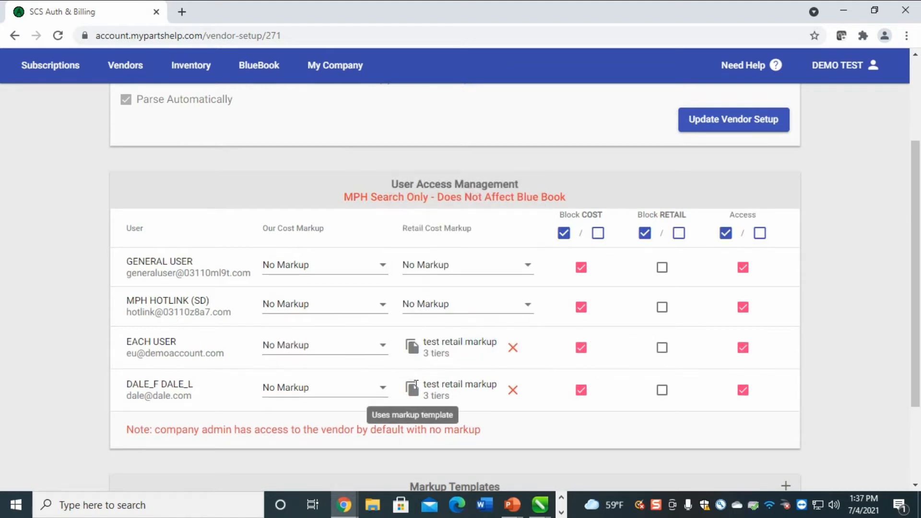
Review MPH HOTLINK's retail markup choices and close them, leaving MPH HOTLINK unchanged
{"action": "scroll", "coordinate": [515, 282], "scroll_direction": "down", "scroll_amount": 2}
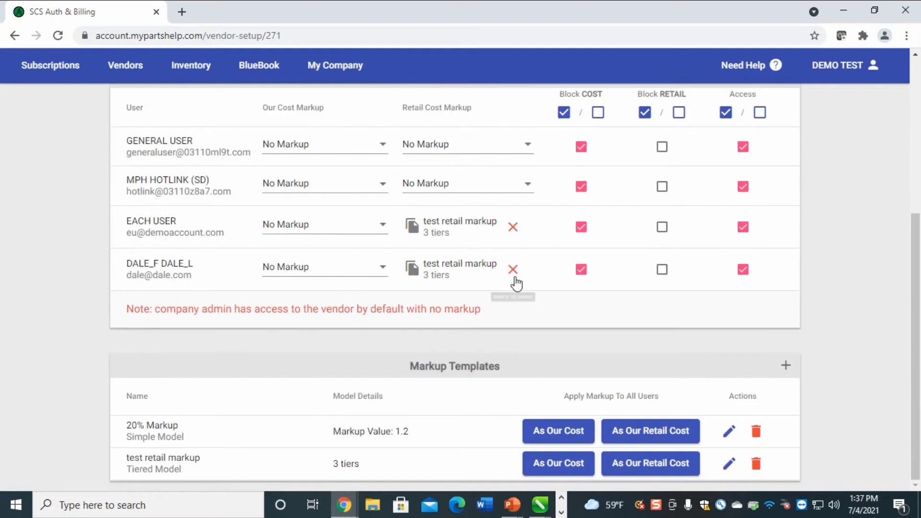
{"action": "scroll", "coordinate": [513, 283], "scroll_direction": "up", "scroll_amount": 2}
{"action": "scroll", "coordinate": [513, 286], "scroll_direction": "up", "scroll_amount": 1}
{"action": "left_click", "coordinate": [505, 319]}
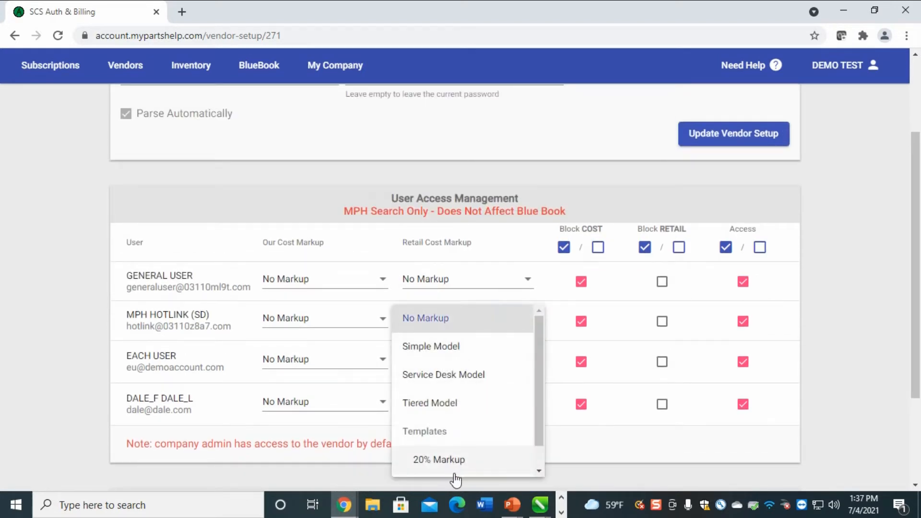
{"action": "scroll", "coordinate": [508, 462], "scroll_direction": "down", "scroll_amount": 1}
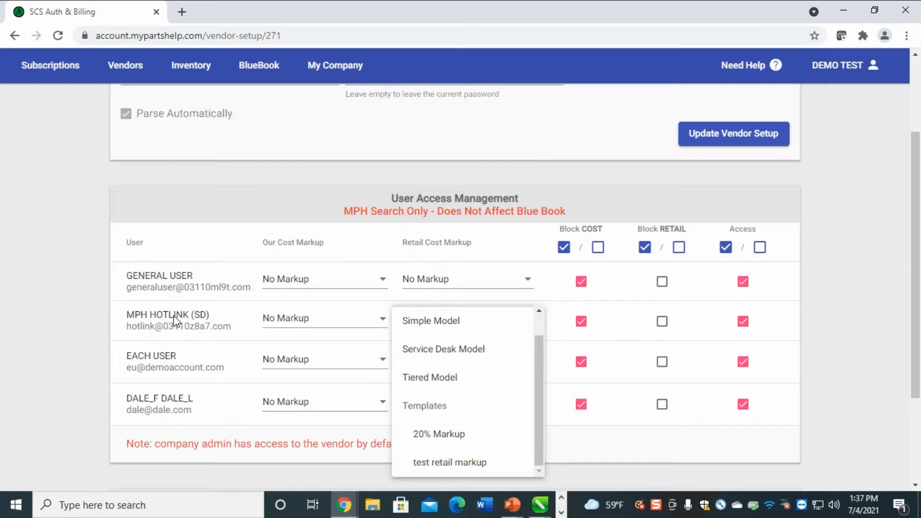
{"action": "scroll", "coordinate": [866, 303], "scroll_direction": "down", "scroll_amount": 3}
{"action": "scroll", "coordinate": [852, 313], "scroll_direction": "up", "scroll_amount": 4}
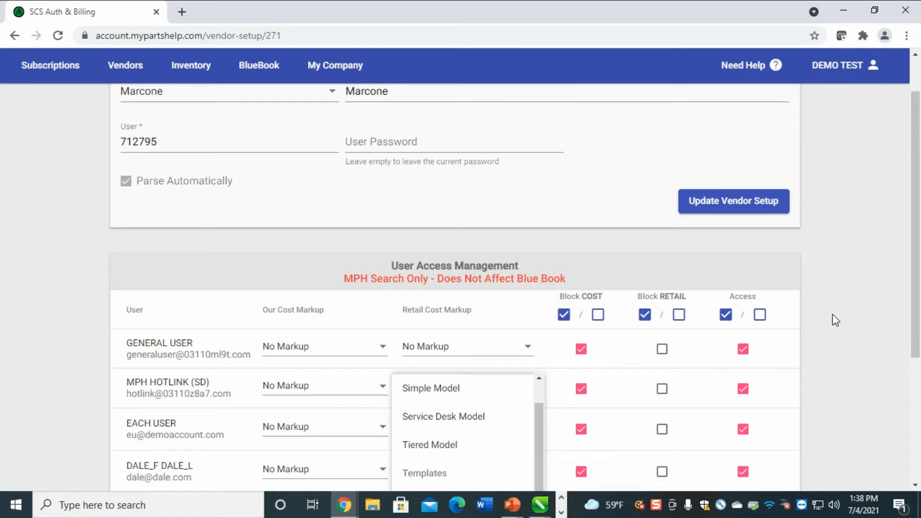
{"action": "scroll", "coordinate": [830, 312], "scroll_direction": "down", "scroll_amount": 3}
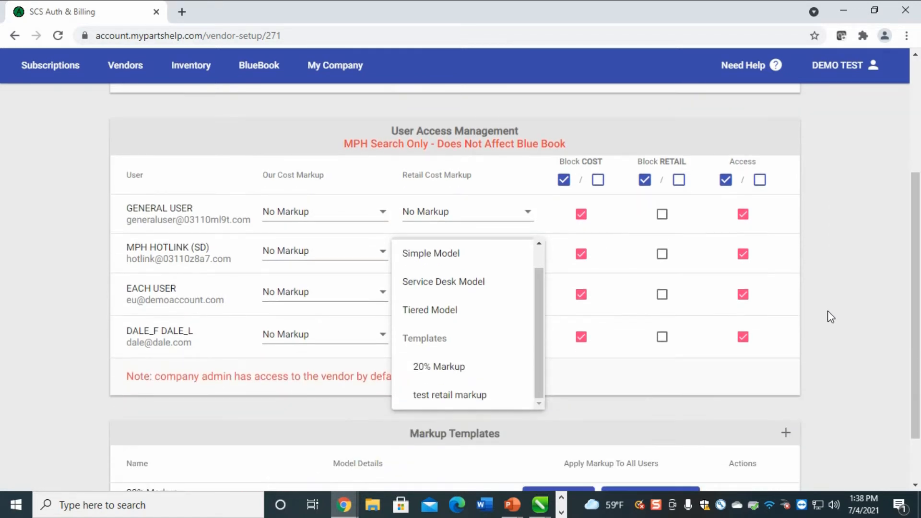
{"action": "scroll", "coordinate": [826, 310], "scroll_direction": "up", "scroll_amount": 3}
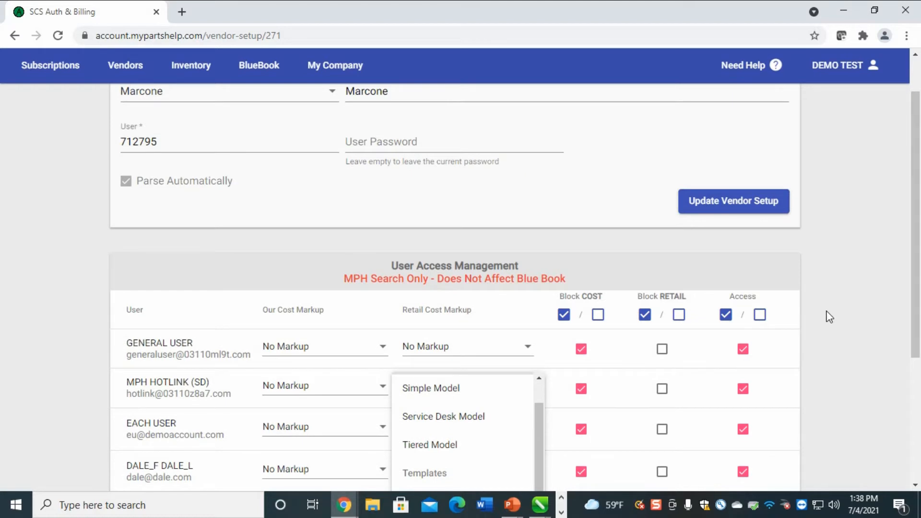
{"action": "scroll", "coordinate": [819, 306], "scroll_direction": "up", "scroll_amount": 1}
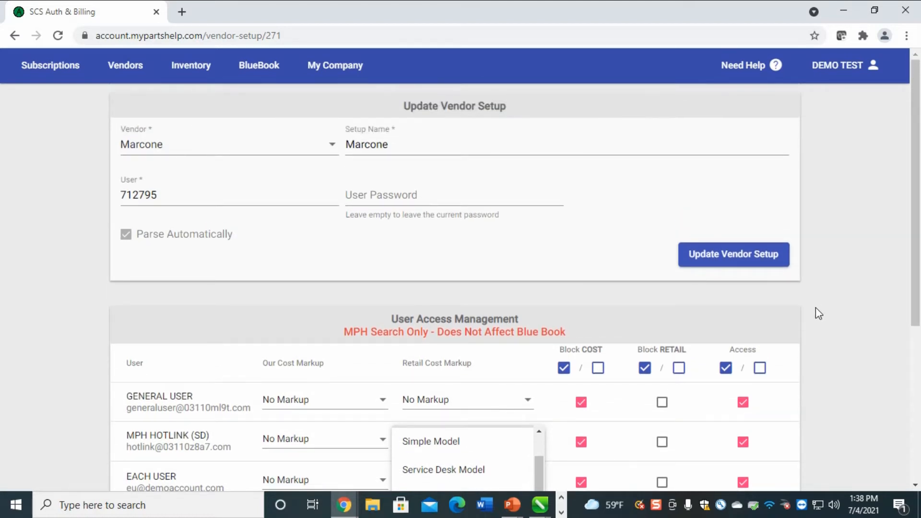
{"action": "left_click", "coordinate": [845, 268]}
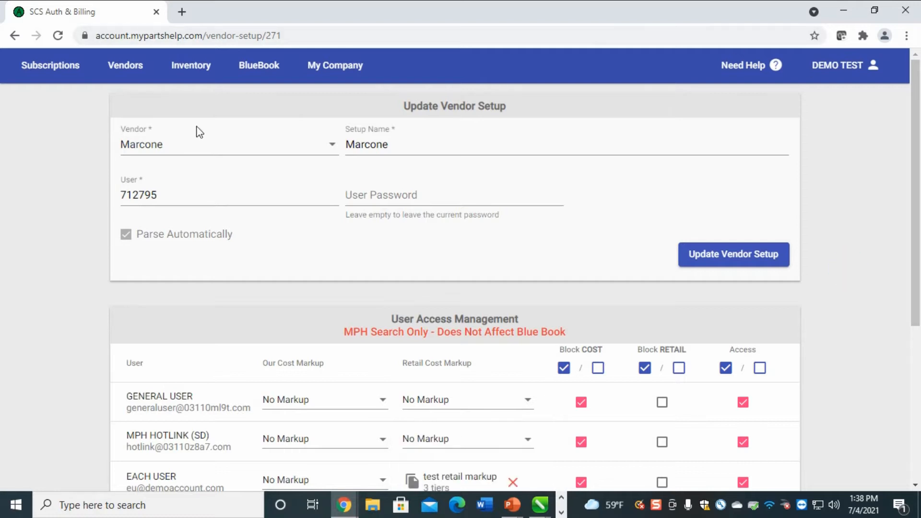
{"action": "scroll", "coordinate": [512, 298], "scroll_direction": "down", "scroll_amount": 5}
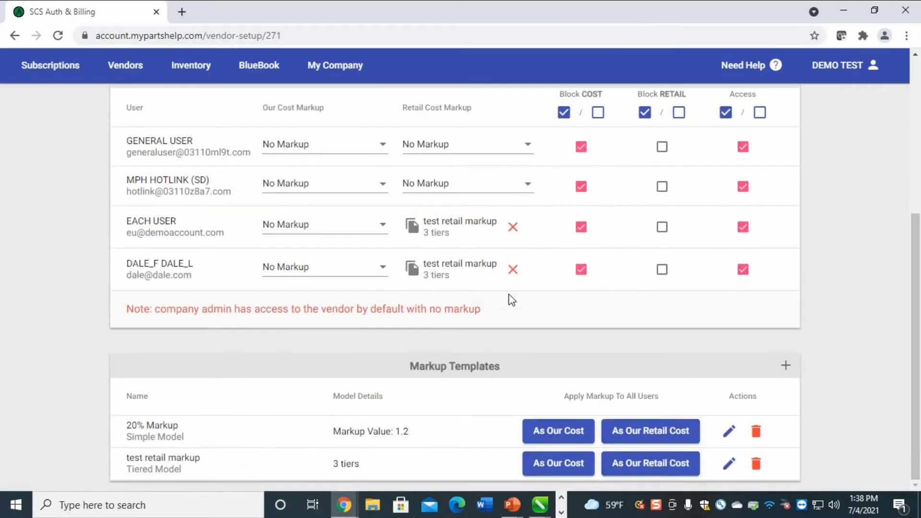
{"action": "scroll", "coordinate": [523, 298], "scroll_direction": "up", "scroll_amount": 2}
{"action": "scroll", "coordinate": [672, 206], "scroll_direction": "up", "scroll_amount": 2}
{"action": "scroll", "coordinate": [771, 250], "scroll_direction": "down", "scroll_amount": 2}
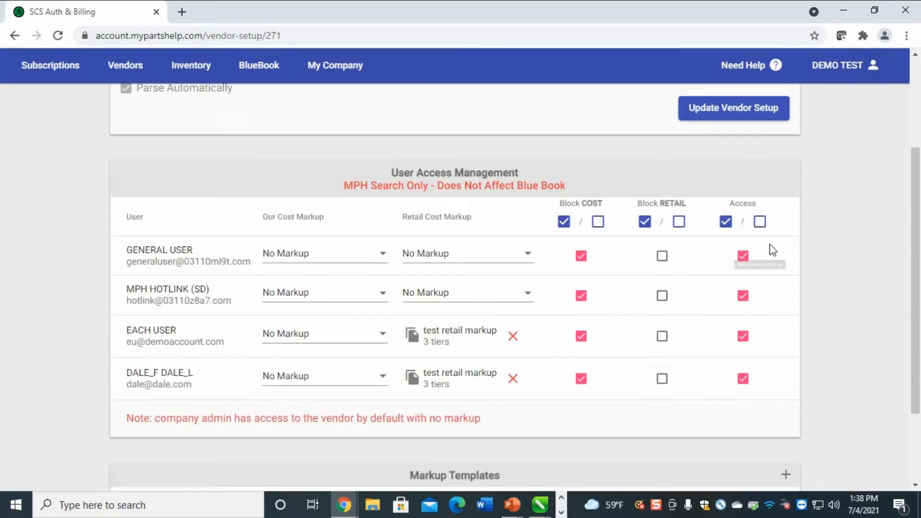
{"action": "scroll", "coordinate": [759, 244], "scroll_direction": "up", "scroll_amount": 3}
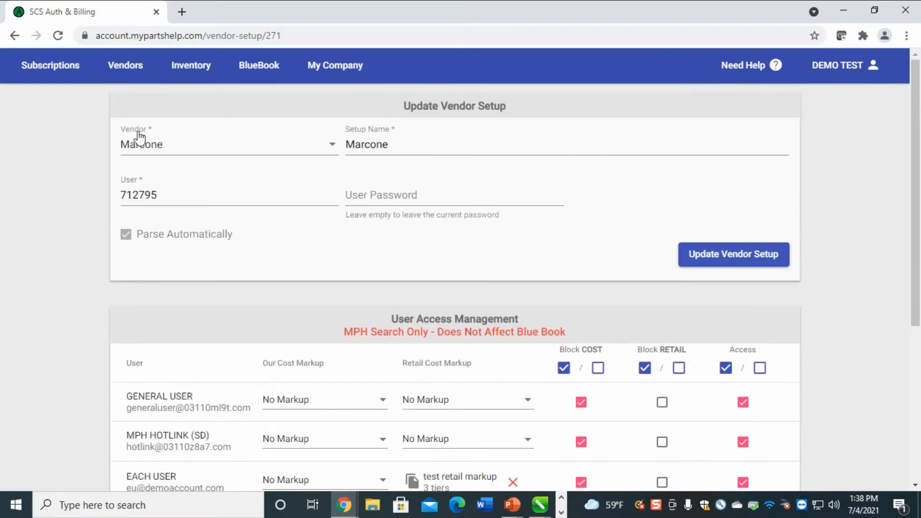
In Vendors Setup, drag Reliable Parts above Marcone so Reliable Parts ranks first
{"action": "left_click", "coordinate": [124, 66]}
{"action": "left_click", "coordinate": [114, 105]}
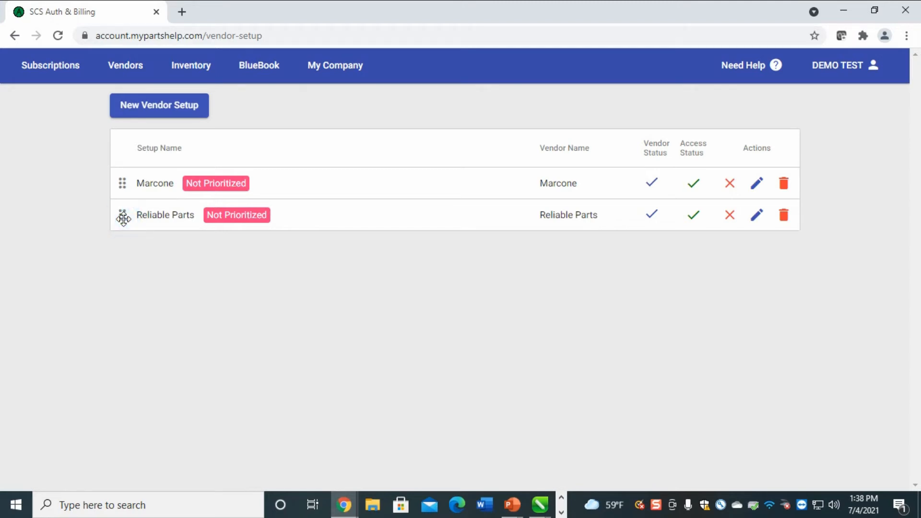
{"action": "left_click_drag", "start_coordinate": [124, 216], "coordinate": [127, 183]}
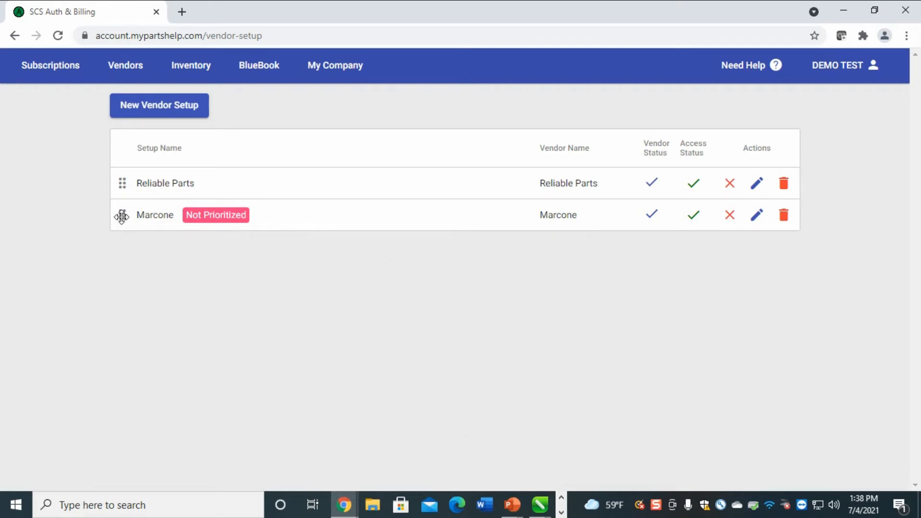
{"action": "left_click_drag", "start_coordinate": [123, 215], "coordinate": [107, 267]}
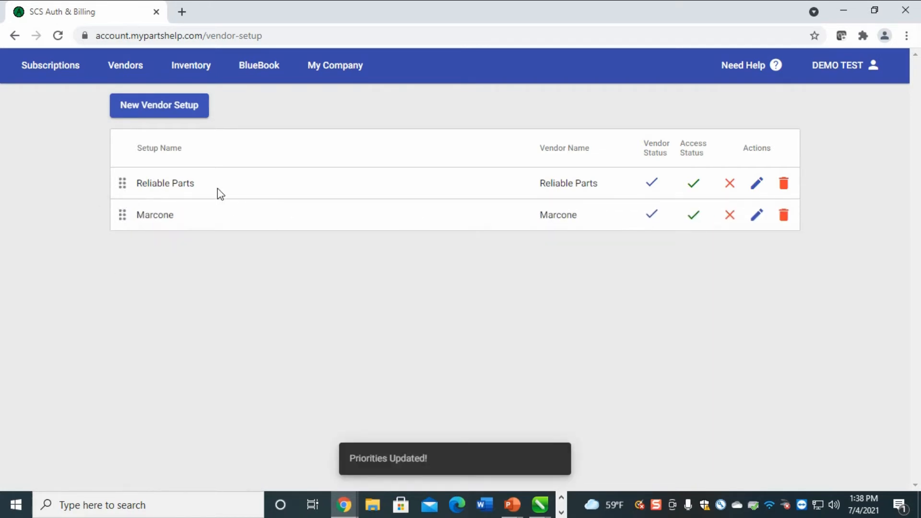
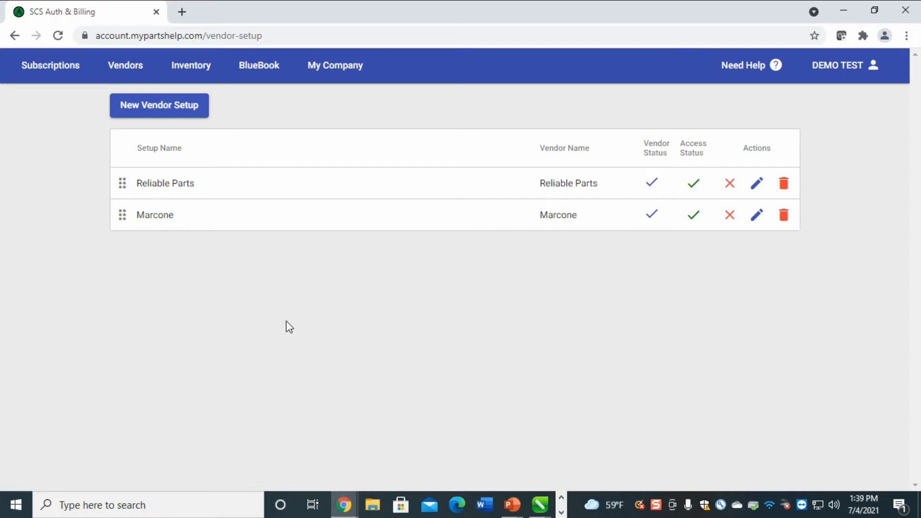
Open Vendors > Stocking Locations Prioritization and scroll through the Reliable Parts locations
{"action": "left_click", "coordinate": [124, 65]}
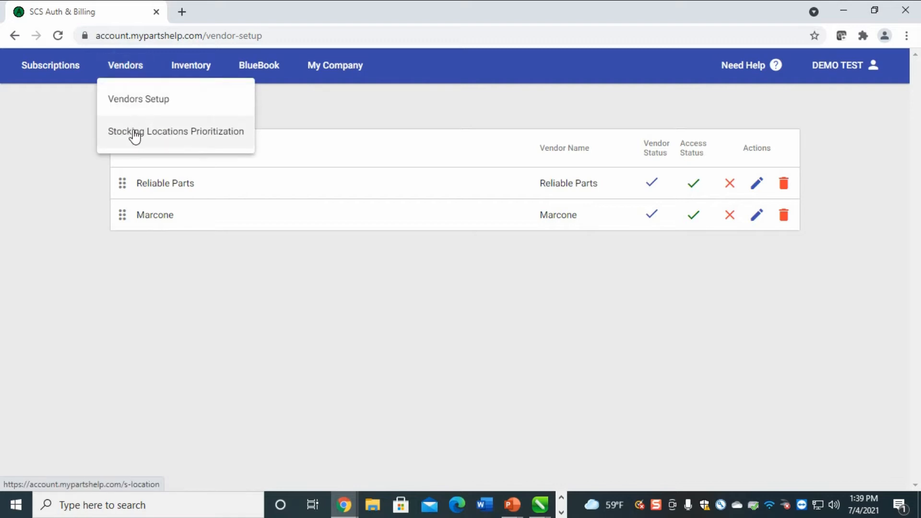
{"action": "left_click", "coordinate": [135, 135]}
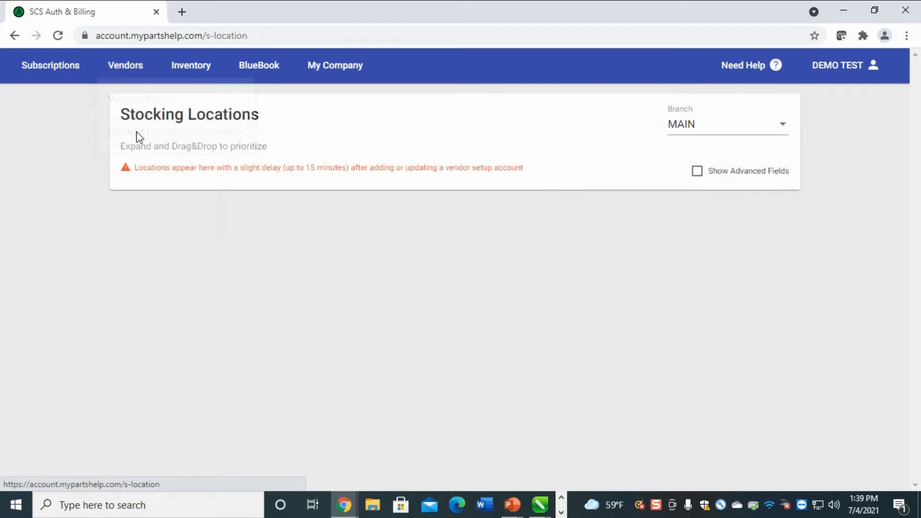
{"action": "scroll", "coordinate": [491, 246], "scroll_direction": "down", "scroll_amount": 12}
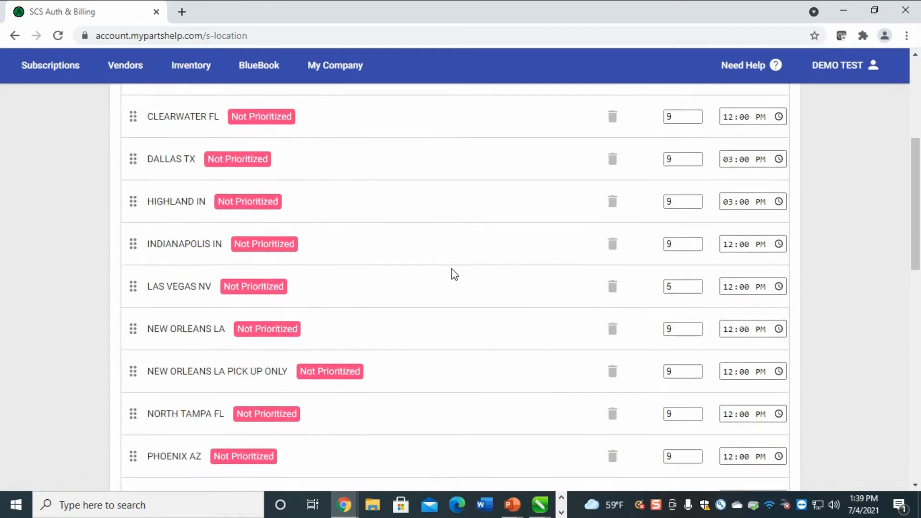
{"action": "scroll", "coordinate": [458, 271], "scroll_direction": "down", "scroll_amount": 6}
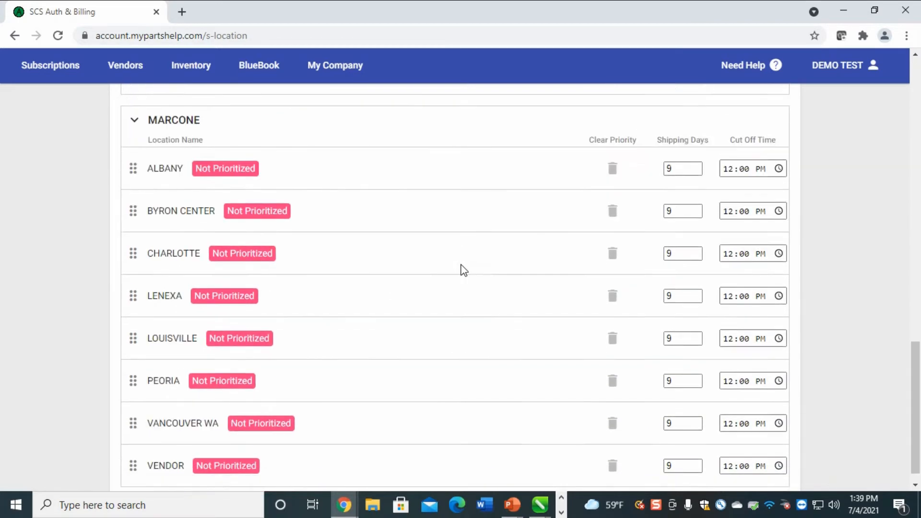
{"action": "scroll", "coordinate": [456, 272], "scroll_direction": "up", "scroll_amount": 15}
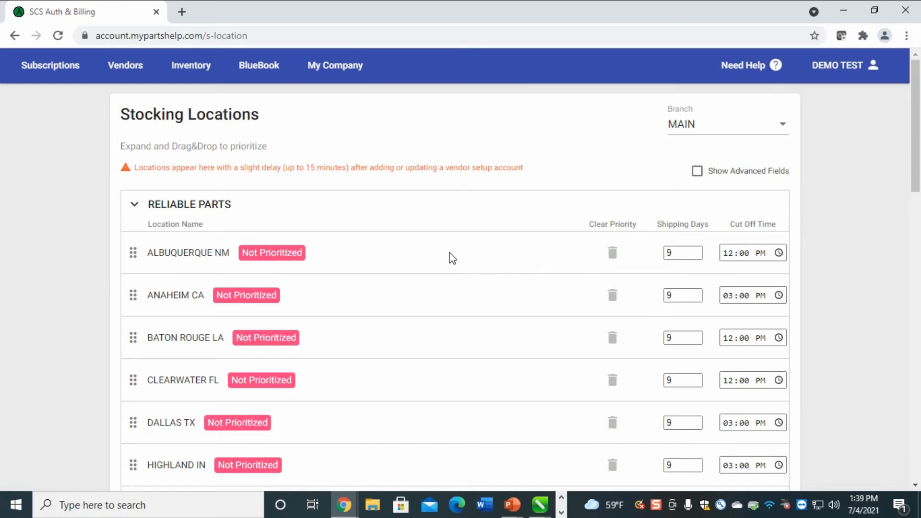
{"action": "scroll", "coordinate": [442, 236], "scroll_direction": "down", "scroll_amount": 10}
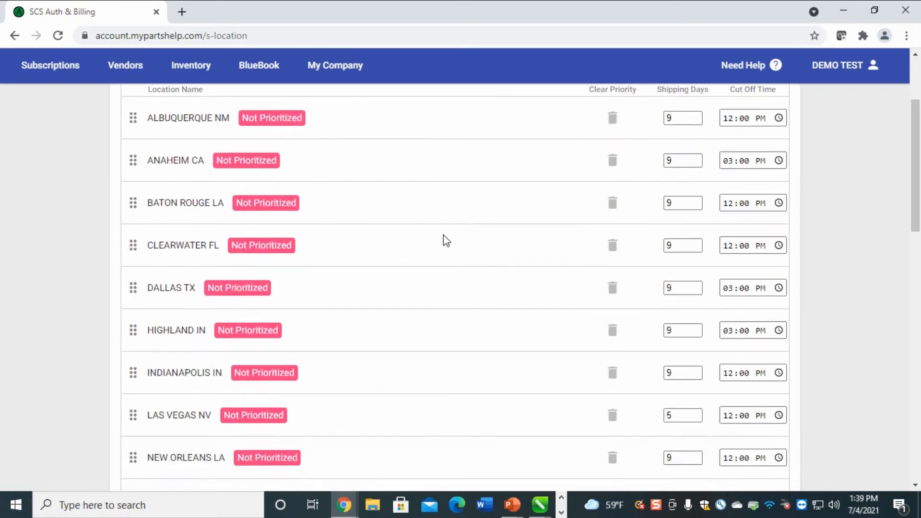
{"action": "scroll", "coordinate": [437, 243], "scroll_direction": "down", "scroll_amount": 10}
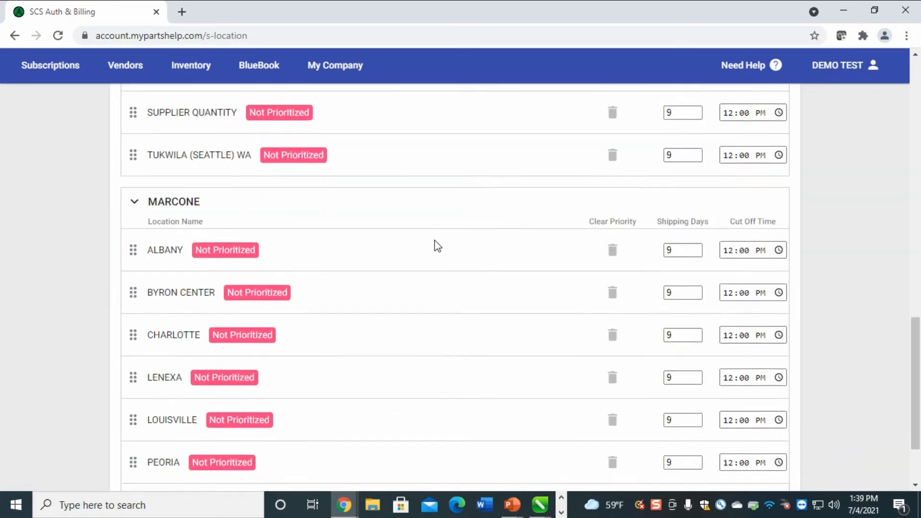
Highlight the MARCONE vendor name and a VENDOR location while reviewing the Marcone list
{"action": "left_click_drag", "start_coordinate": [216, 117], "coordinate": [132, 139]}
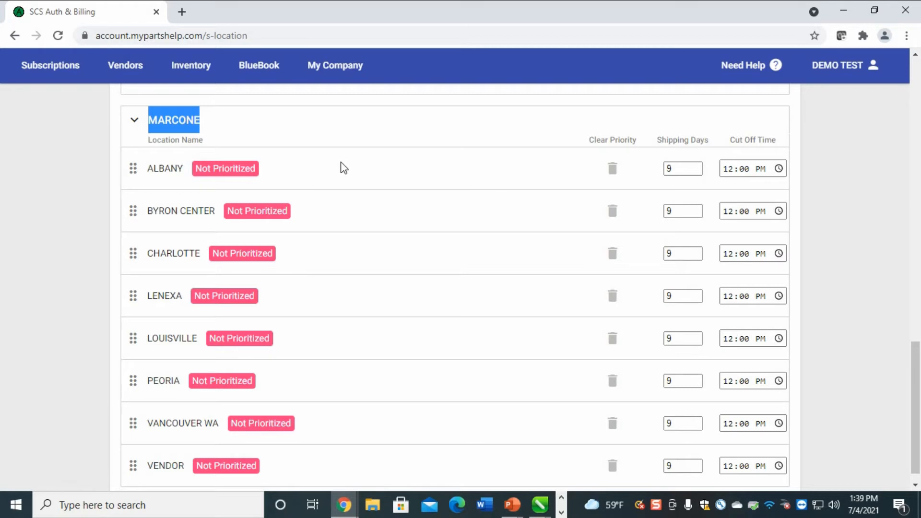
{"action": "scroll", "coordinate": [148, 477], "scroll_direction": "down", "scroll_amount": 1}
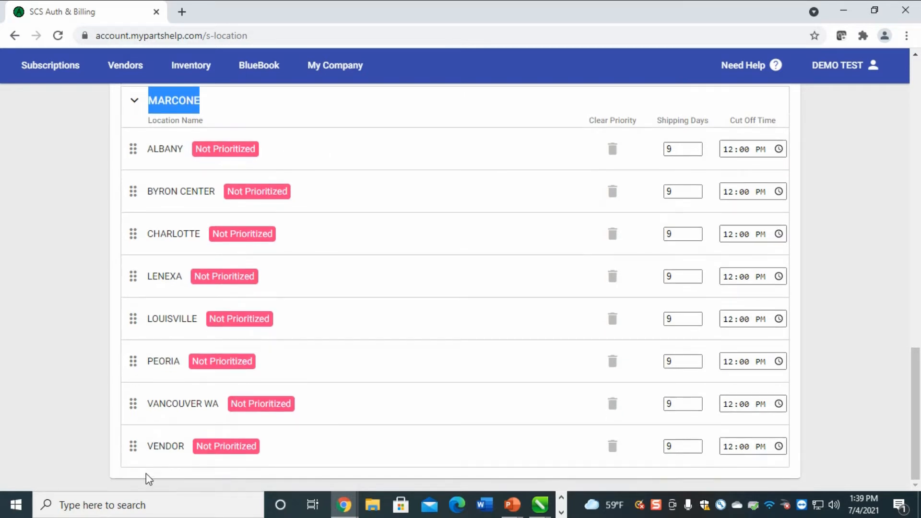
{"action": "left_click_drag", "start_coordinate": [179, 441], "coordinate": [143, 452]}
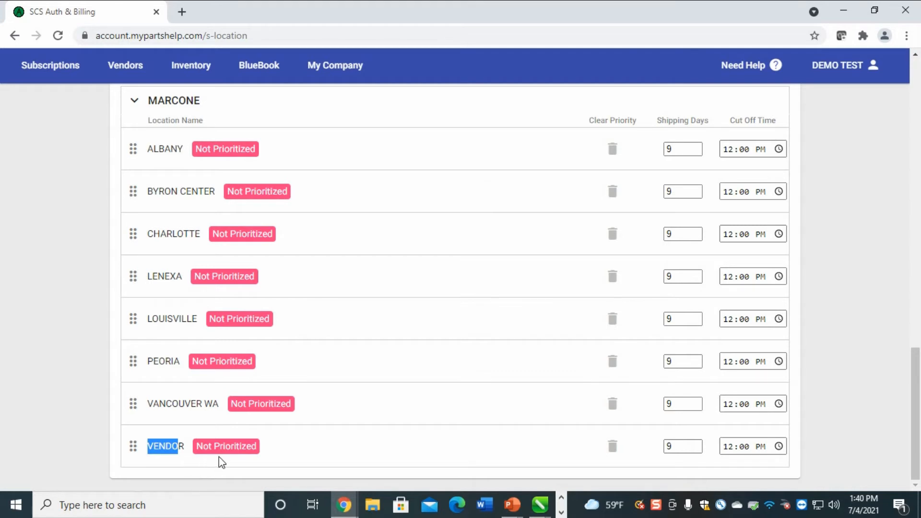
{"action": "scroll", "coordinate": [276, 442], "scroll_direction": "up", "scroll_amount": 18}
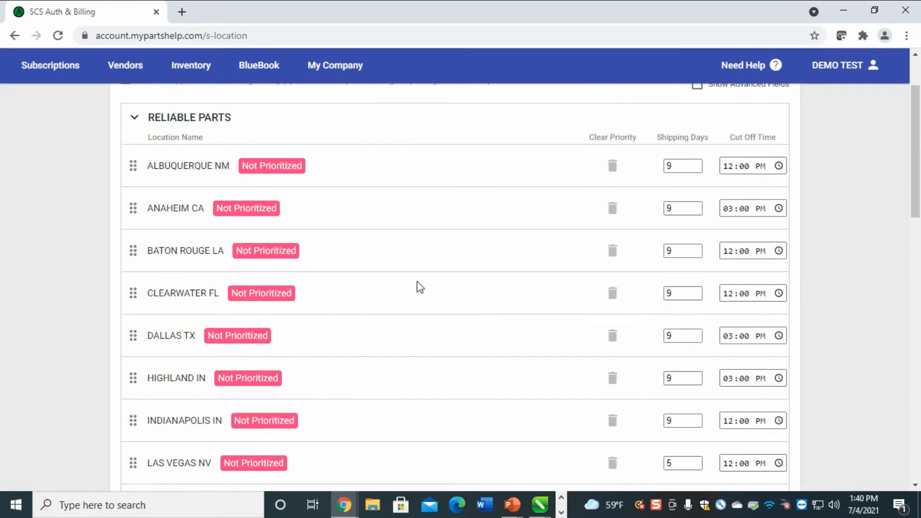
{"action": "scroll", "coordinate": [419, 283], "scroll_direction": "down", "scroll_amount": 3}
{"action": "scroll", "coordinate": [417, 282], "scroll_direction": "down", "scroll_amount": 1}
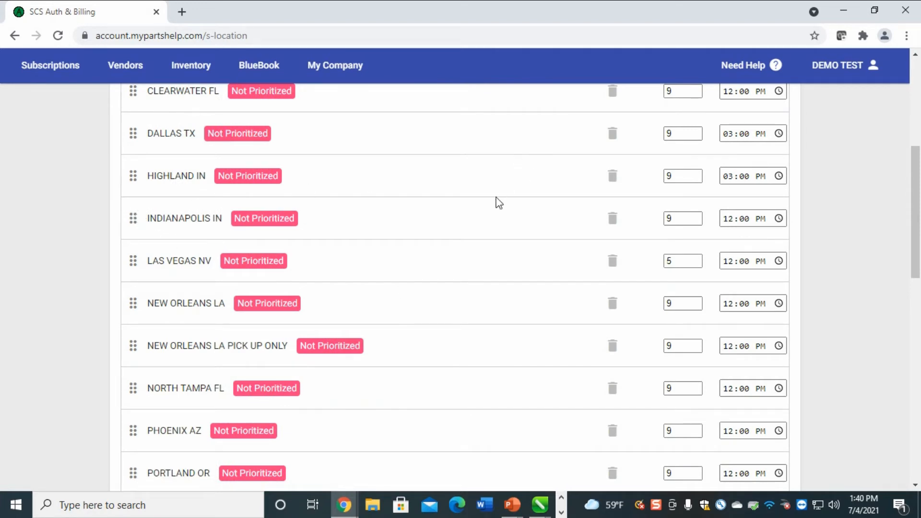
{"action": "scroll", "coordinate": [497, 203], "scroll_direction": "up", "scroll_amount": 2}
{"action": "scroll", "coordinate": [220, 346], "scroll_direction": "up", "scroll_amount": 1}
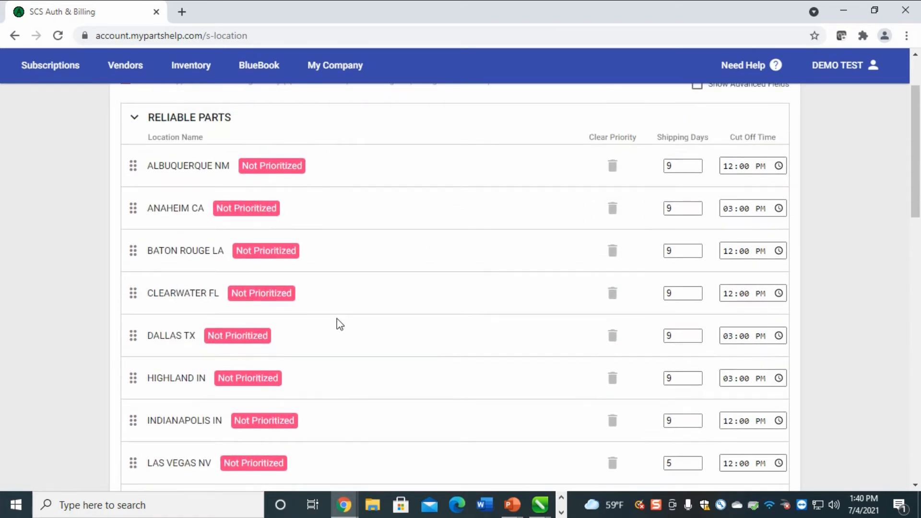
Drag HIGHLAND IN up into the prioritized top rows of Reliable Parts
{"action": "left_click_drag", "start_coordinate": [130, 419], "coordinate": [136, 166]}
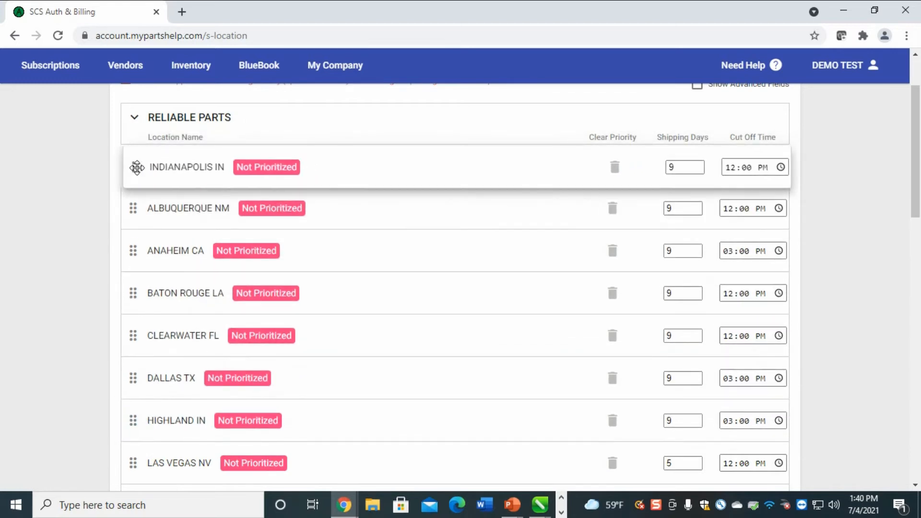
{"action": "scroll", "coordinate": [234, 310], "scroll_direction": "down", "scroll_amount": 2}
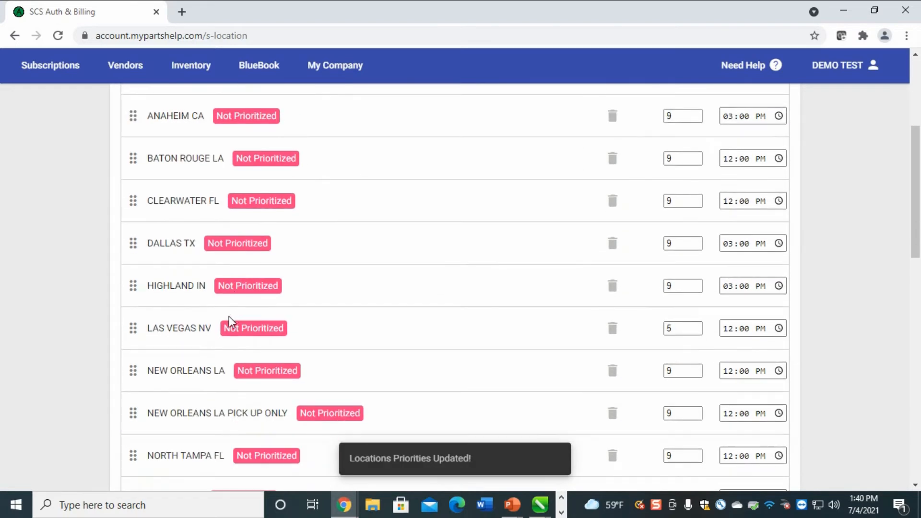
{"action": "left_click_drag", "start_coordinate": [133, 286], "coordinate": [136, 118]}
{"action": "scroll", "coordinate": [247, 148], "scroll_direction": "up", "scroll_amount": 3}
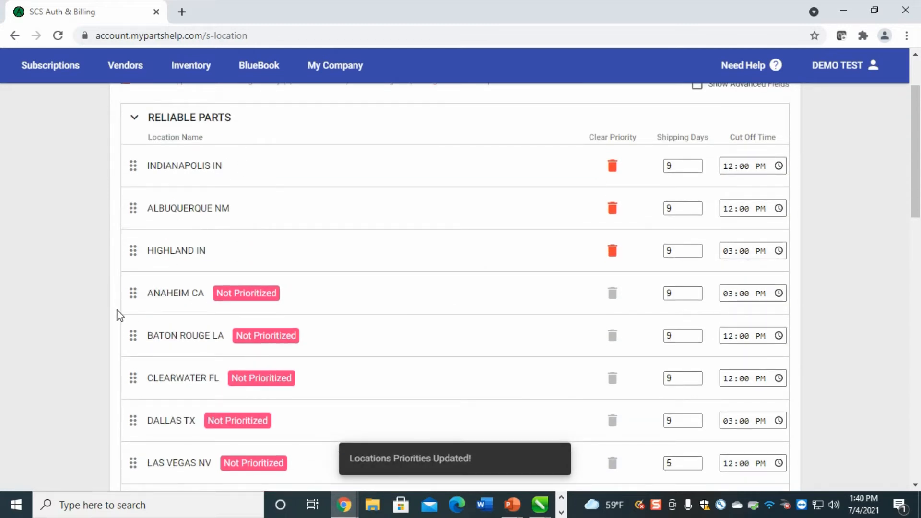
{"action": "left_click_drag", "start_coordinate": [134, 249], "coordinate": [139, 207]}
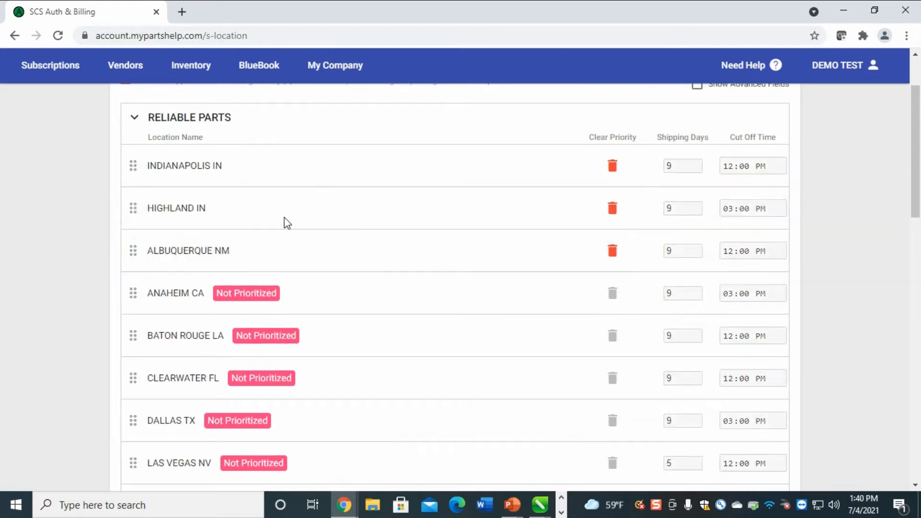
Move TUKWILA (SEATTLE) WA up to third place, just below HIGHLAND IN
{"action": "scroll", "coordinate": [312, 231], "scroll_direction": "down", "scroll_amount": 2}
{"action": "scroll", "coordinate": [273, 365], "scroll_direction": "down", "scroll_amount": 4}
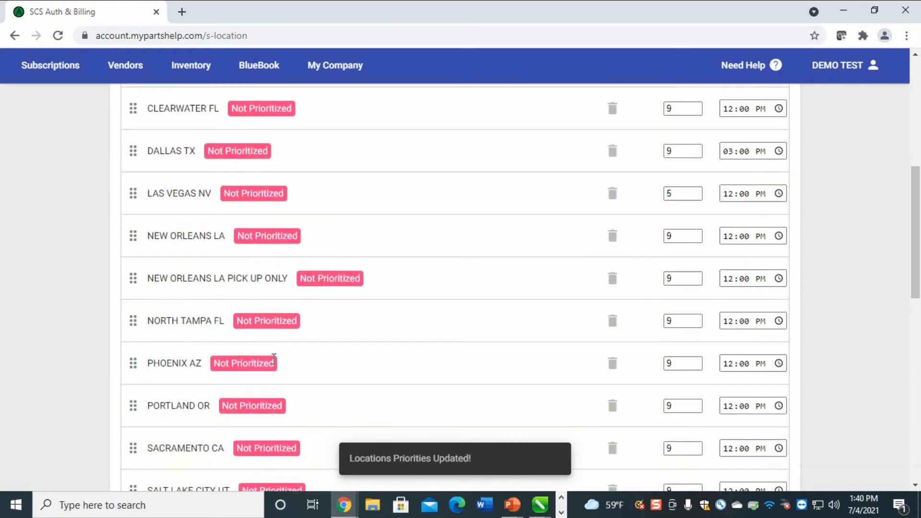
{"action": "scroll", "coordinate": [272, 366], "scroll_direction": "down", "scroll_amount": 1}
{"action": "scroll", "coordinate": [422, 347], "scroll_direction": "down", "scroll_amount": 4}
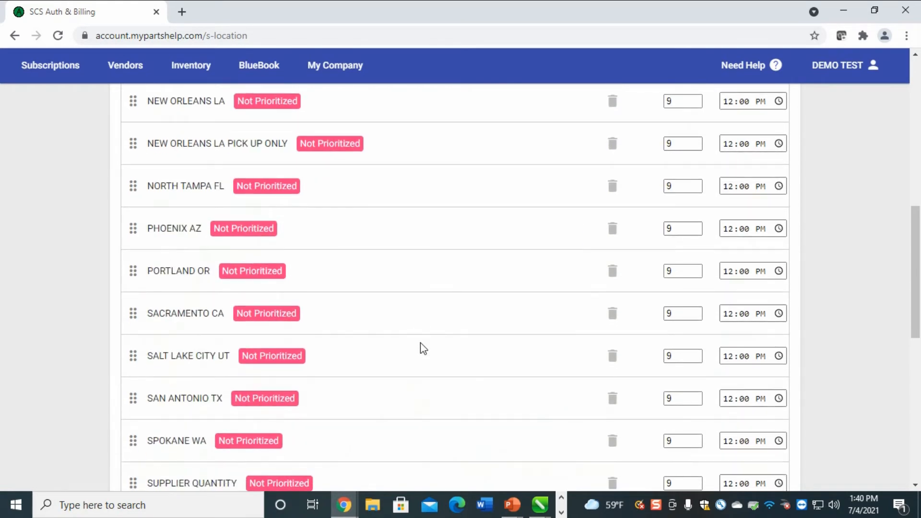
{"action": "scroll", "coordinate": [422, 344], "scroll_direction": "up", "scroll_amount": 4}
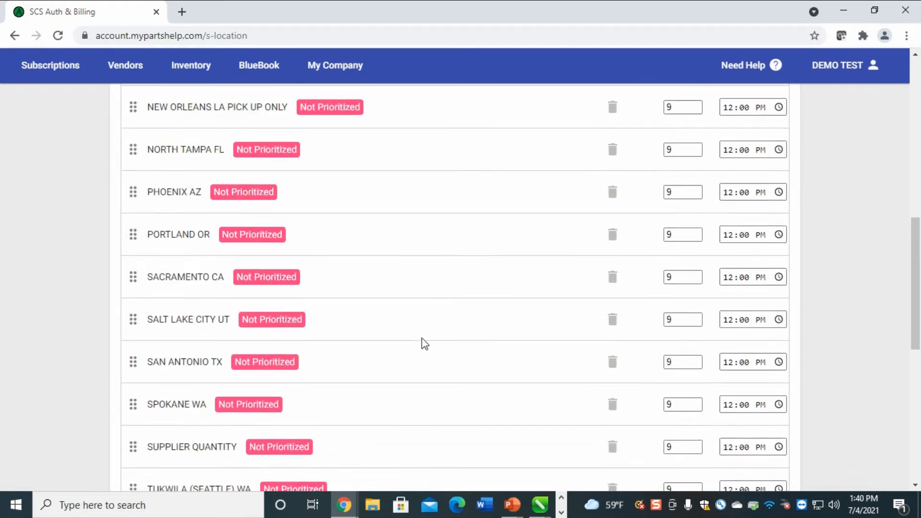
{"action": "scroll", "coordinate": [417, 343], "scroll_direction": "down", "scroll_amount": 6}
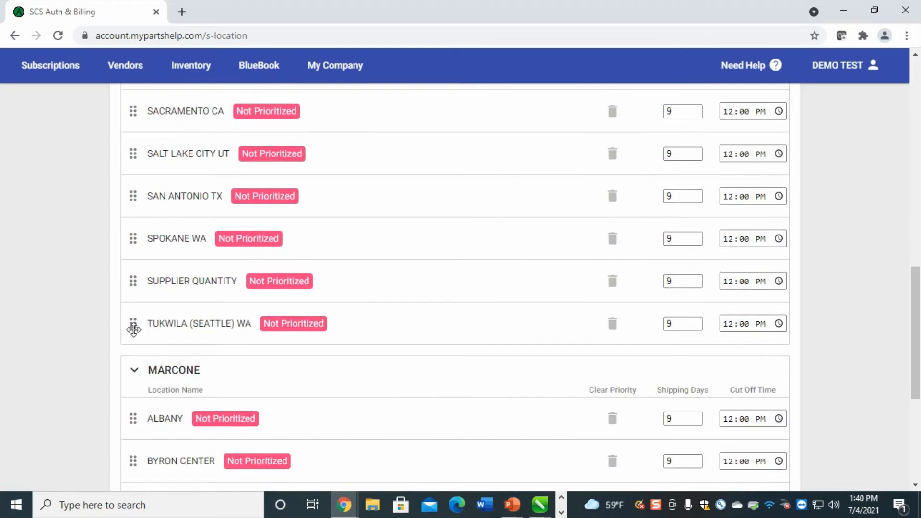
{"action": "left_click_drag", "start_coordinate": [129, 324], "coordinate": [139, 108]}
{"action": "scroll", "coordinate": [207, 171], "scroll_direction": "up", "scroll_amount": 3}
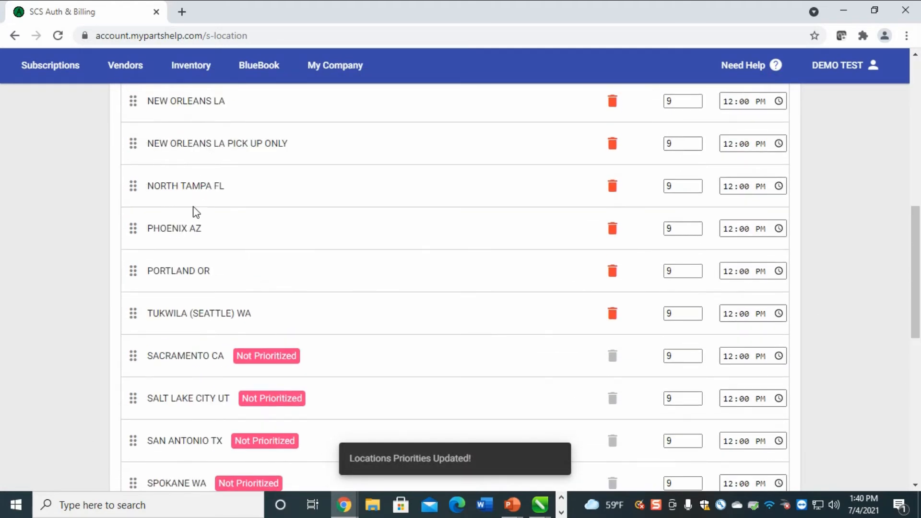
{"action": "scroll", "coordinate": [196, 212], "scroll_direction": "up", "scroll_amount": 3}
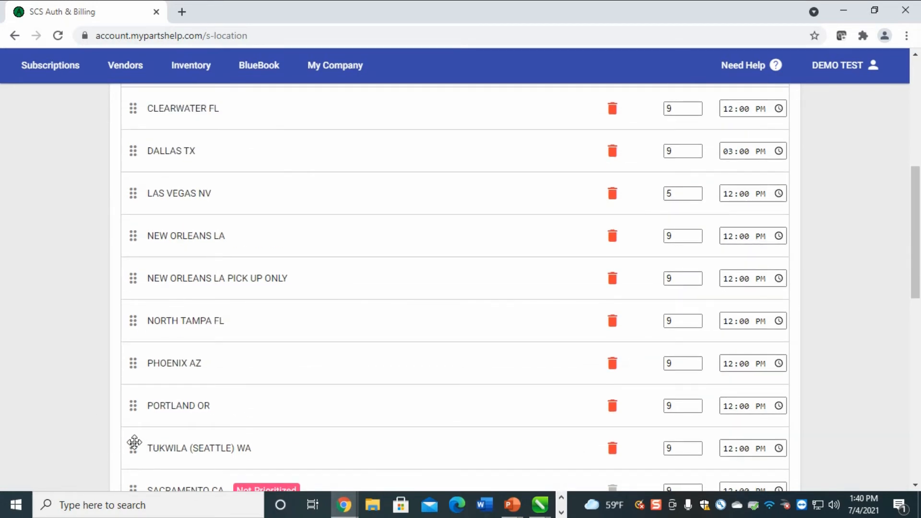
{"action": "left_click_drag", "start_coordinate": [134, 442], "coordinate": [170, 107]}
{"action": "scroll", "coordinate": [205, 120], "scroll_direction": "up", "scroll_amount": 5}
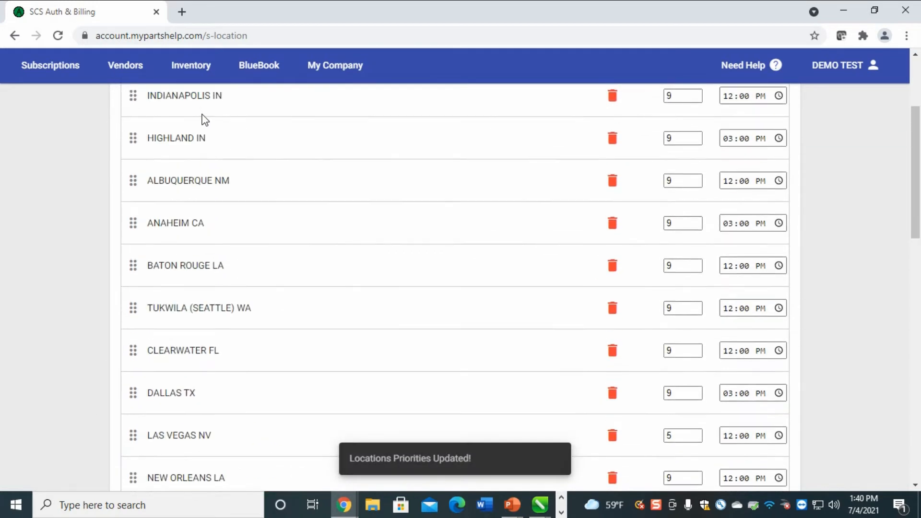
{"action": "left_click_drag", "start_coordinate": [128, 310], "coordinate": [129, 181]}
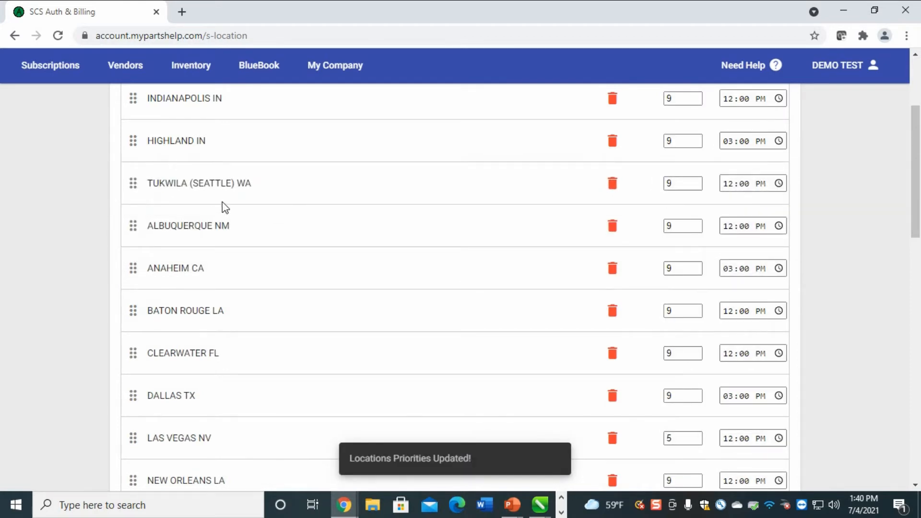
Prioritize the remaining Not Prioritized rows, SACRAMENTO CA through SUPPLIER QUANTITY
{"action": "scroll", "coordinate": [225, 207], "scroll_direction": "down", "scroll_amount": 8}
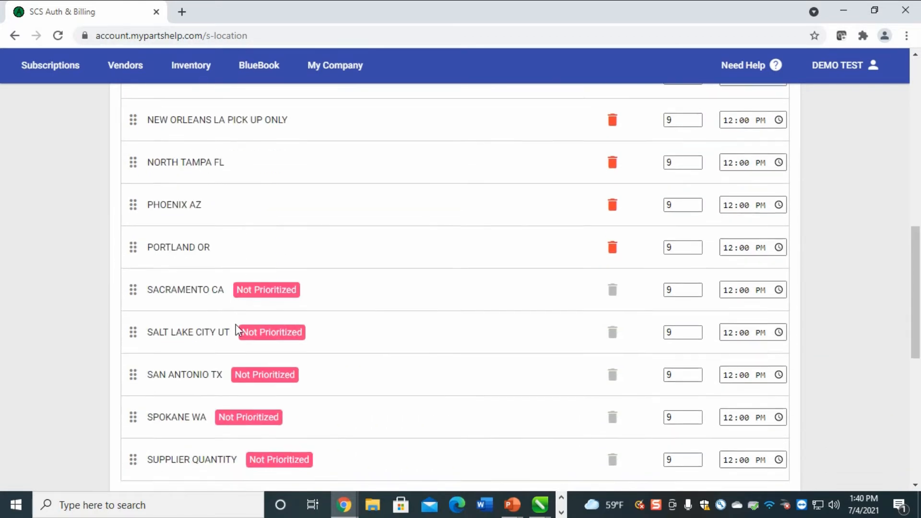
{"action": "scroll", "coordinate": [246, 304], "scroll_direction": "down", "scroll_amount": 3}
{"action": "scroll", "coordinate": [245, 307], "scroll_direction": "up", "scroll_amount": 2}
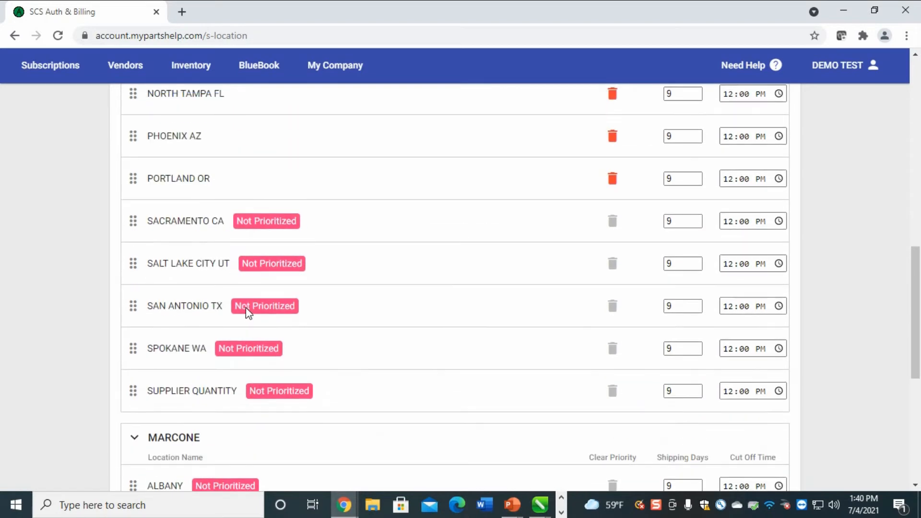
{"action": "scroll", "coordinate": [247, 313], "scroll_direction": "up", "scroll_amount": 2}
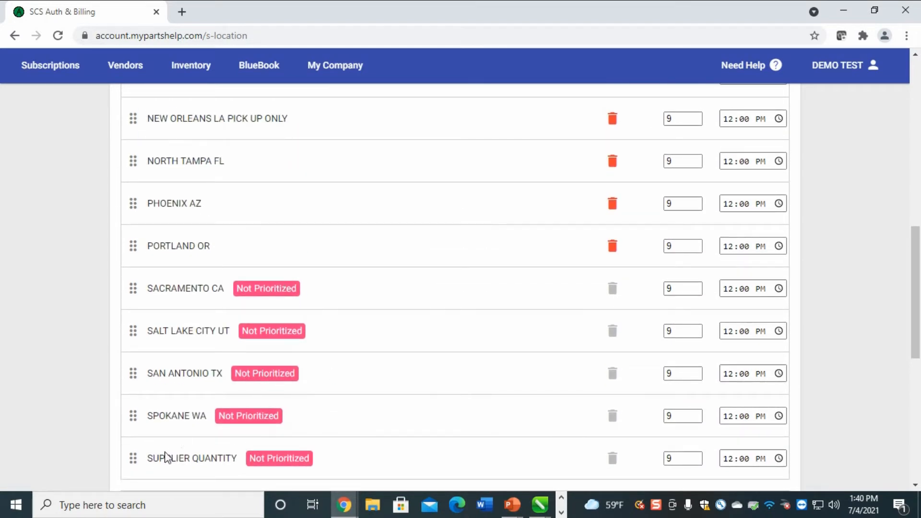
{"action": "left_click_drag", "start_coordinate": [133, 459], "coordinate": [125, 479]}
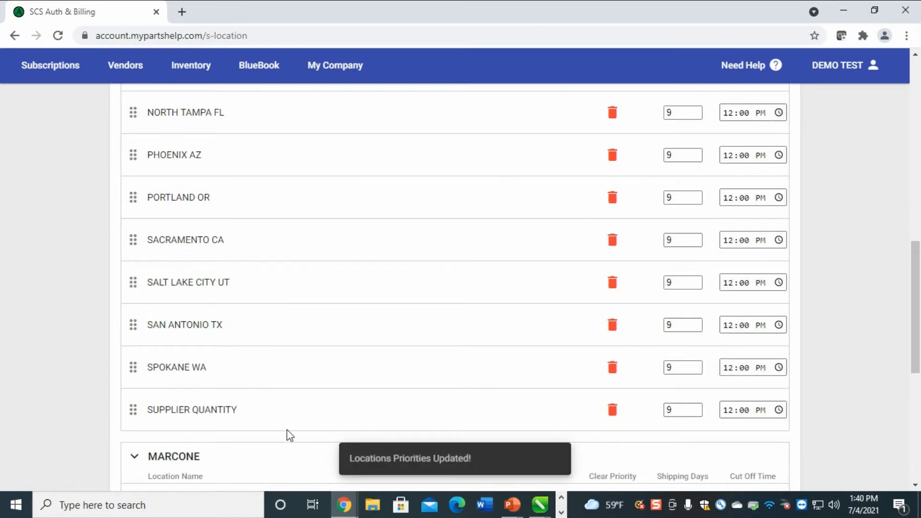
{"action": "scroll", "coordinate": [289, 435], "scroll_direction": "up", "scroll_amount": 2}
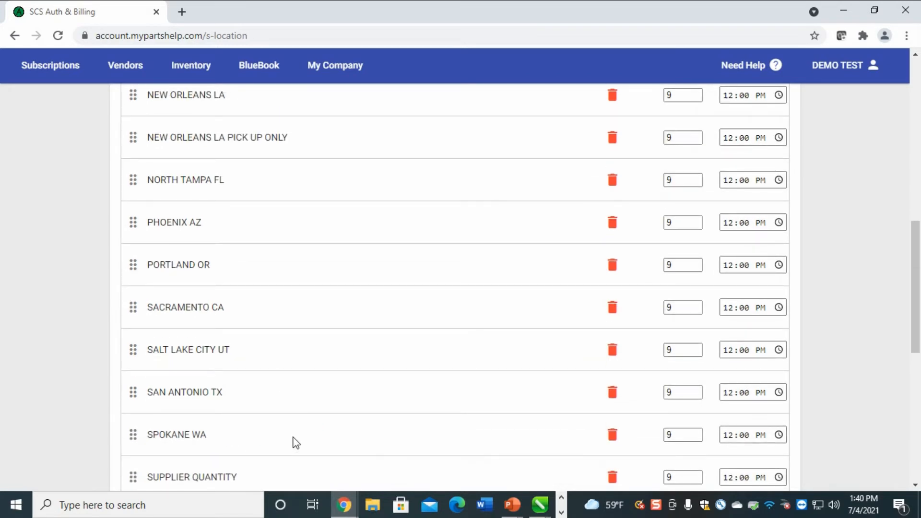
{"action": "scroll", "coordinate": [304, 430], "scroll_direction": "up", "scroll_amount": 8}
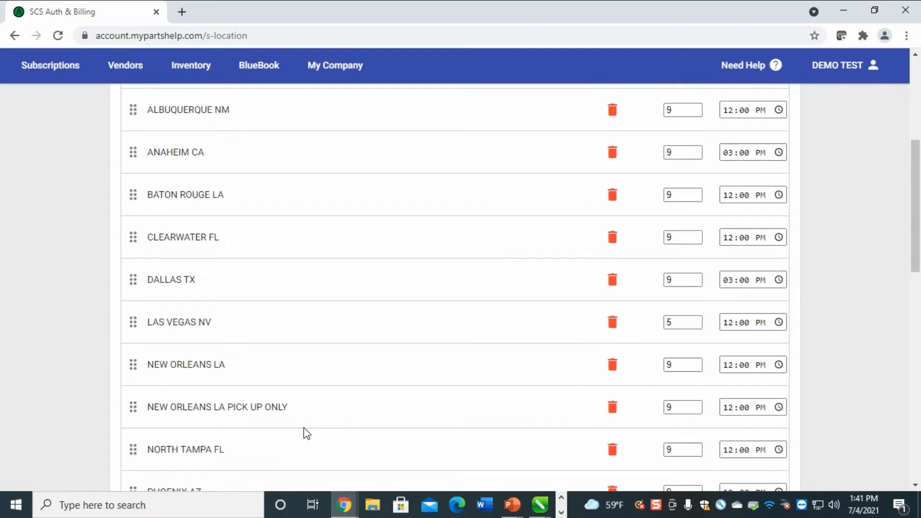
{"action": "scroll", "coordinate": [307, 433], "scroll_direction": "up", "scroll_amount": 2}
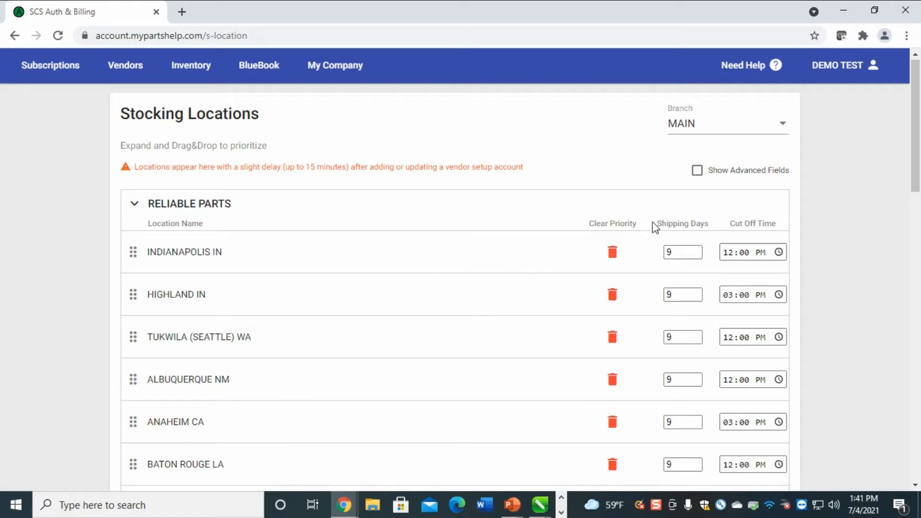
Enter shipping days 1, 2 and 5 for Indianapolis, Highland and Tukwila (Seattle)
{"action": "left_click", "coordinate": [676, 253]}
{"action": "type", "text": "1"}
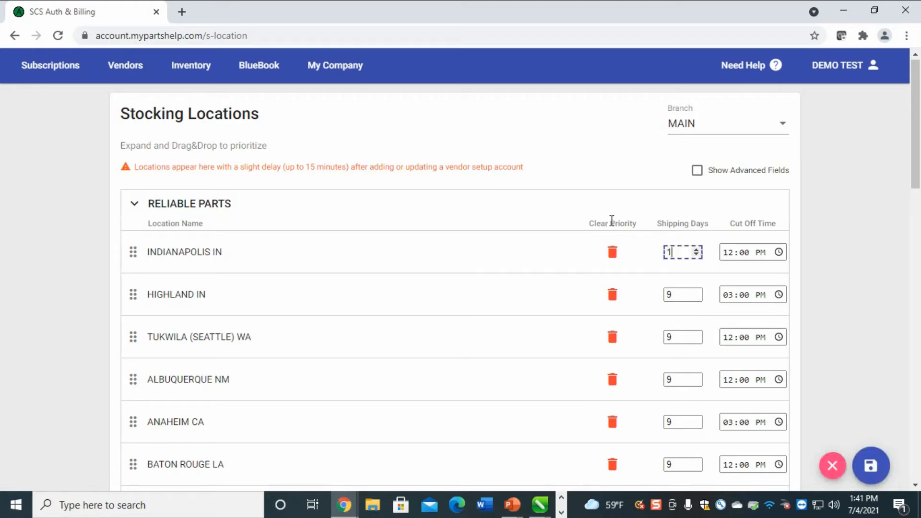
{"action": "left_click", "coordinate": [691, 295]}
{"action": "type", "text": "2"}
{"action": "left_click", "coordinate": [681, 338]}
{"action": "type", "text": "5"}
{"action": "scroll", "coordinate": [691, 341], "scroll_direction": "down", "scroll_amount": 5}
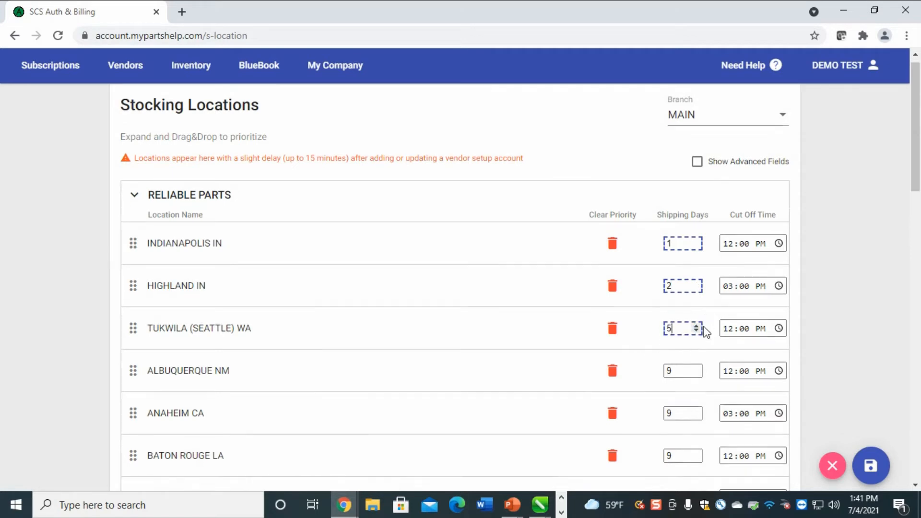
{"action": "left_click", "coordinate": [690, 340]}
{"action": "type", "text": "5"}
{"action": "scroll", "coordinate": [694, 348], "scroll_direction": "down", "scroll_amount": 5}
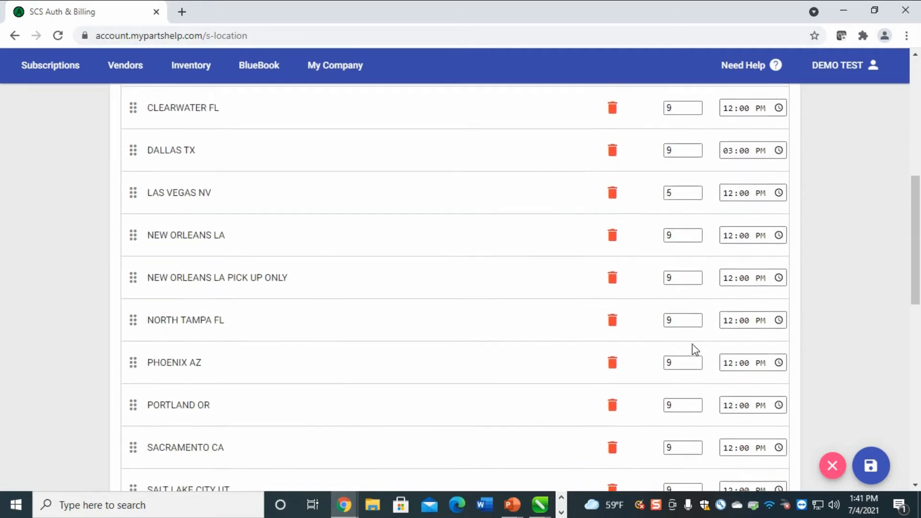
{"action": "scroll", "coordinate": [695, 355], "scroll_direction": "down", "scroll_amount": 1}
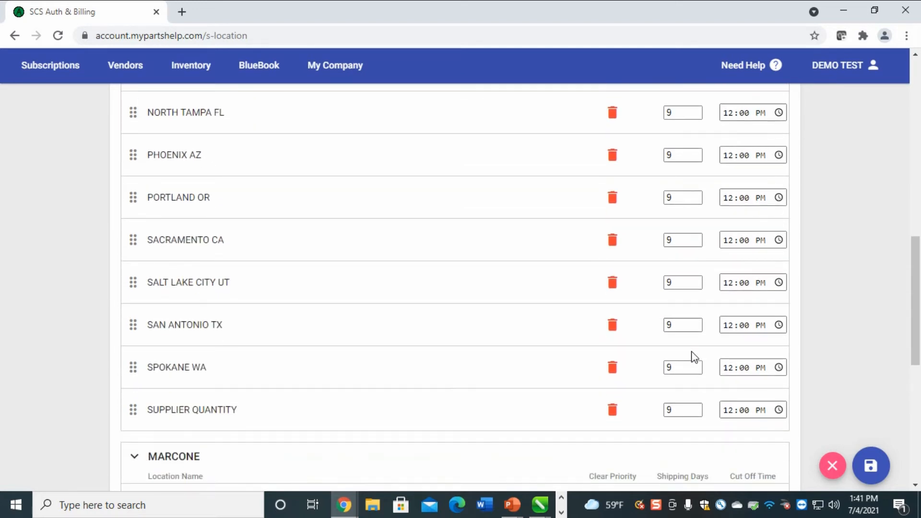
{"action": "scroll", "coordinate": [698, 346], "scroll_direction": "up", "scroll_amount": 6}
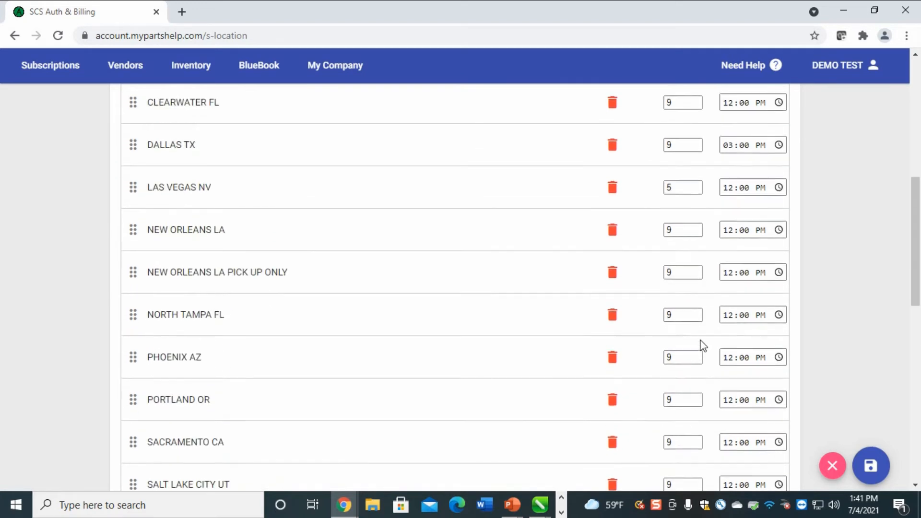
{"action": "scroll", "coordinate": [716, 162], "scroll_direction": "up", "scroll_amount": 5}
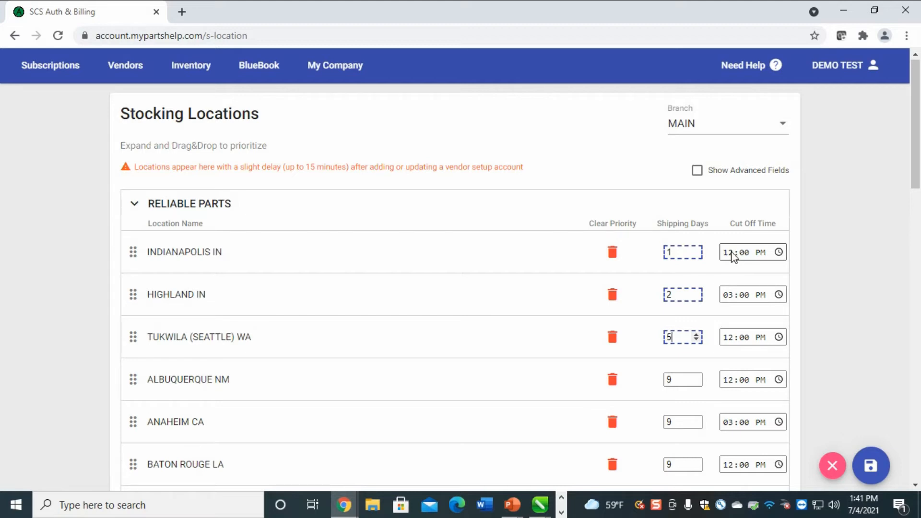
Set the cut-off time to 03:00 PM for Indianapolis IN and Tukwila (Seattle) WA
{"action": "left_click", "coordinate": [732, 255]}
{"action": "scroll", "coordinate": [730, 258], "scroll_direction": "down", "scroll_amount": 1}
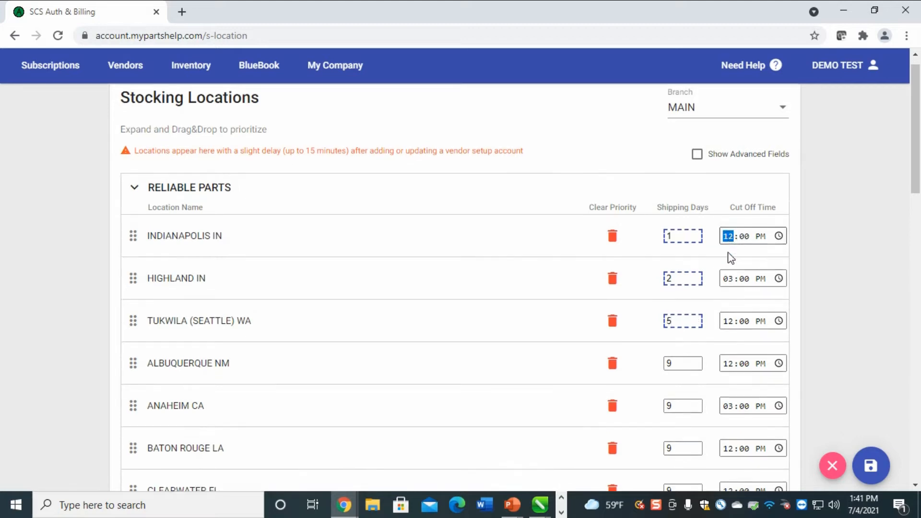
{"action": "scroll", "coordinate": [731, 258], "scroll_direction": "up", "scroll_amount": 1}
{"action": "left_click", "coordinate": [779, 251]}
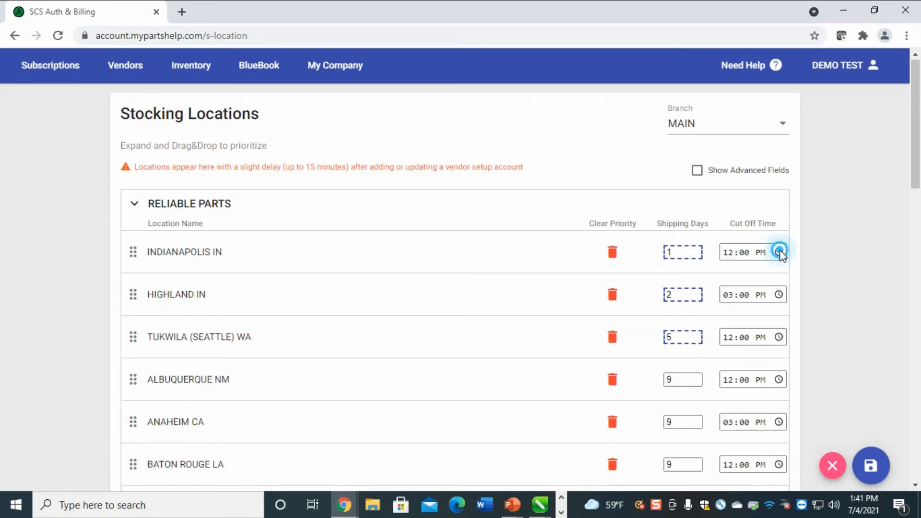
{"action": "left_click", "coordinate": [742, 349]}
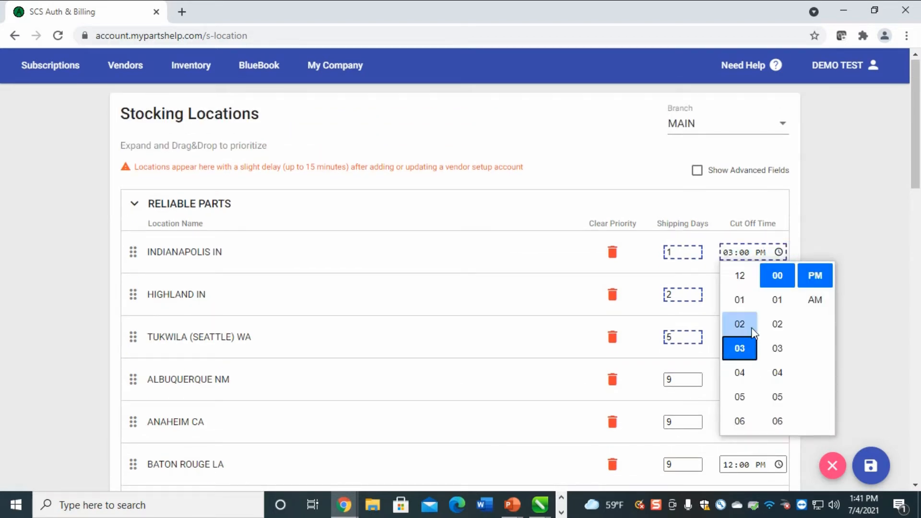
{"action": "left_click", "coordinate": [786, 228]}
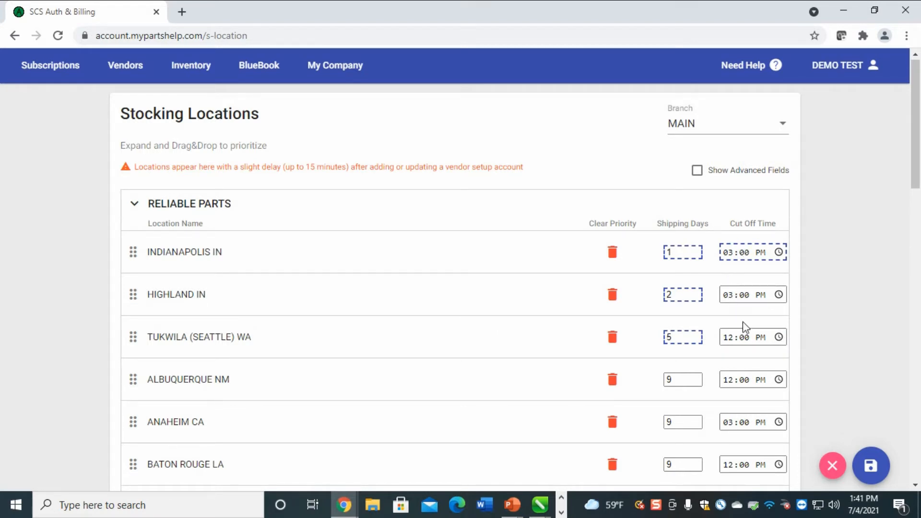
{"action": "left_click", "coordinate": [730, 337]}
{"action": "scroll", "coordinate": [749, 330], "scroll_direction": "down", "scroll_amount": 3}
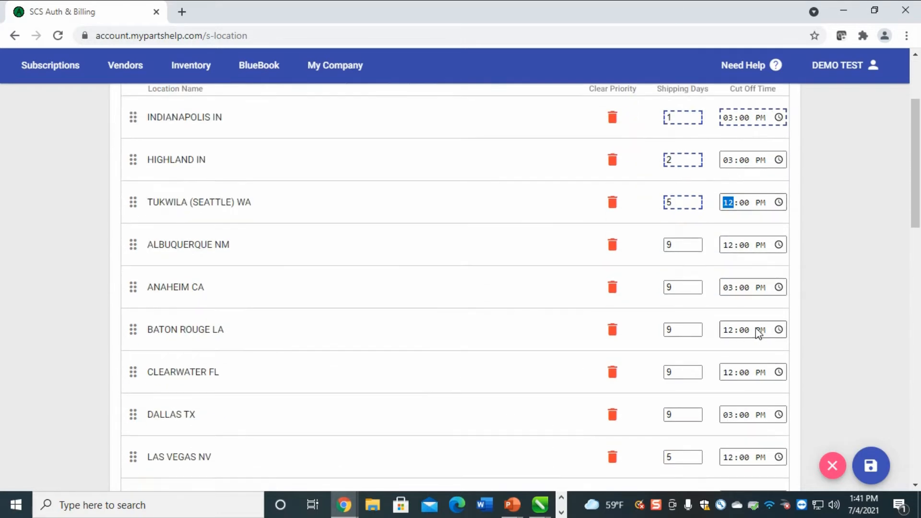
{"action": "left_click", "coordinate": [778, 209]}
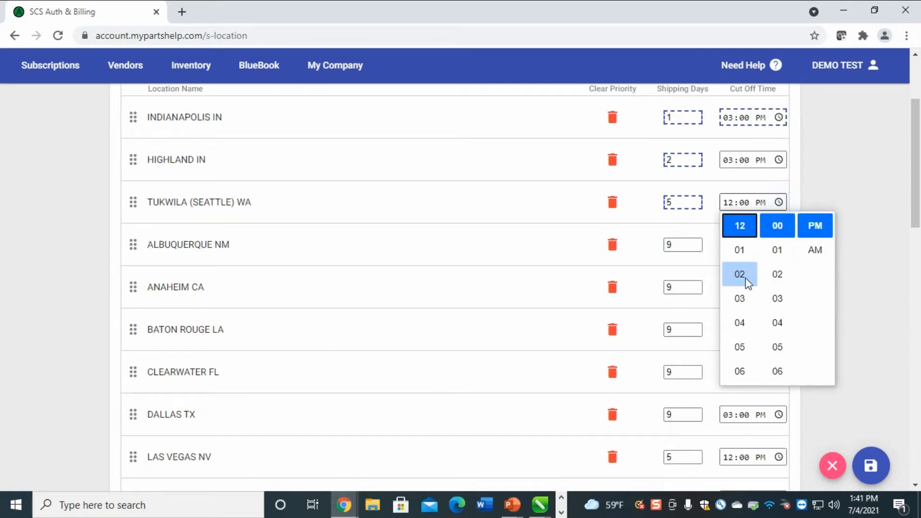
{"action": "left_click", "coordinate": [739, 298]}
{"action": "left_click", "coordinate": [796, 177]}
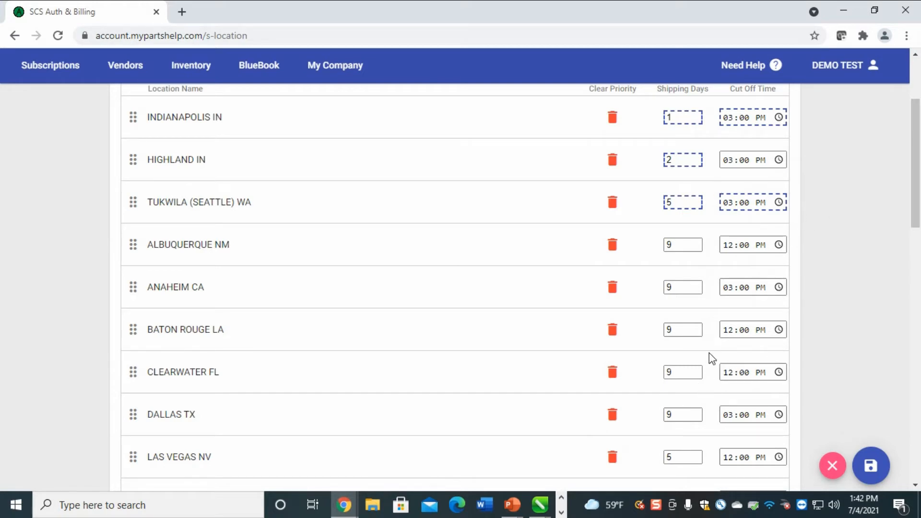
Save the Reliable Parts shipping-day and cut-off edits, confirming with OK
{"action": "left_click", "coordinate": [871, 468]}
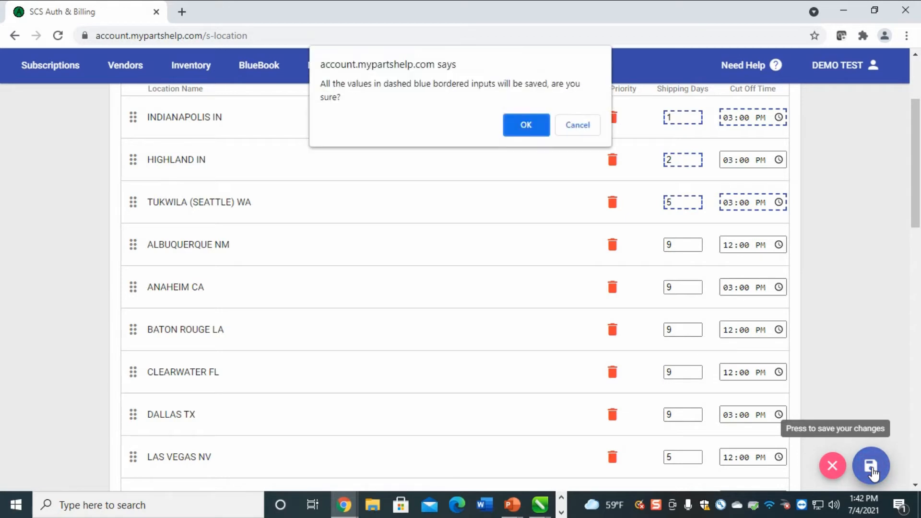
{"action": "left_click", "coordinate": [526, 126]}
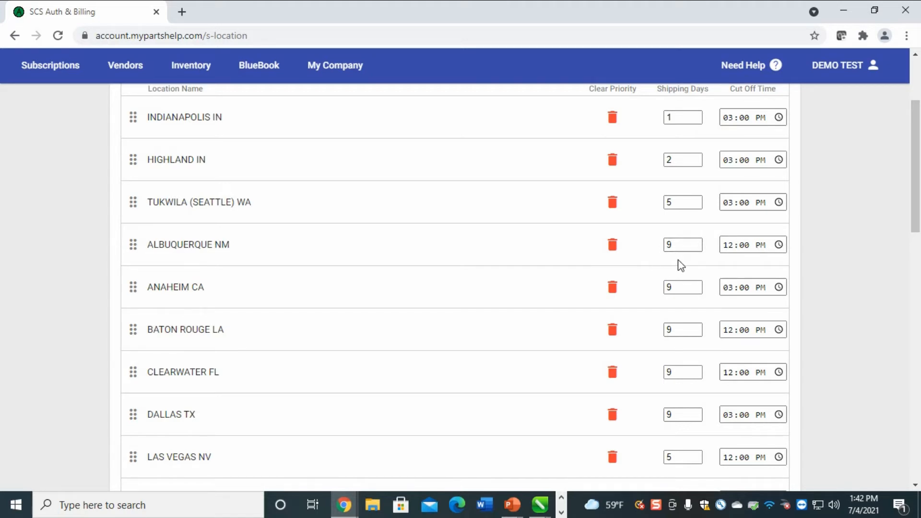
Order Marcone as Albany, Charlotte, Louisville first and prioritize all remaining locations
{"action": "scroll", "coordinate": [687, 261], "scroll_direction": "down", "scroll_amount": 7}
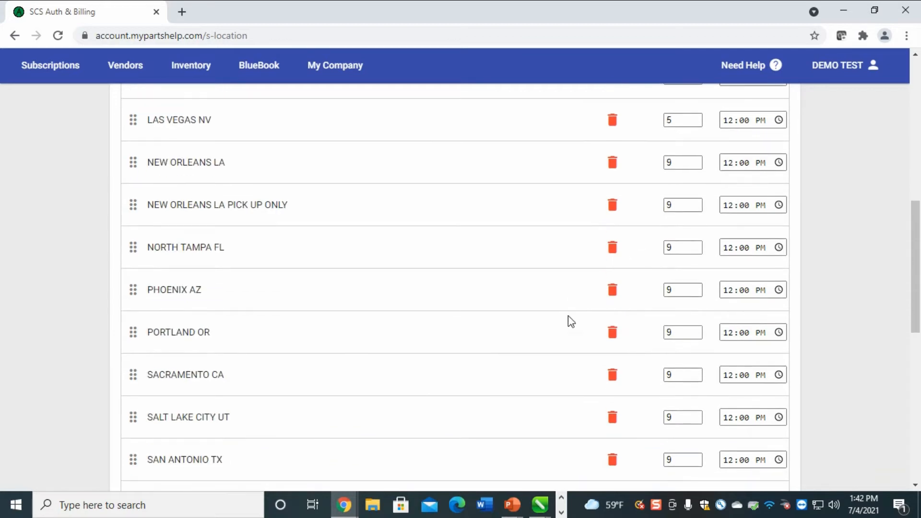
{"action": "scroll", "coordinate": [568, 315], "scroll_direction": "down", "scroll_amount": 7}
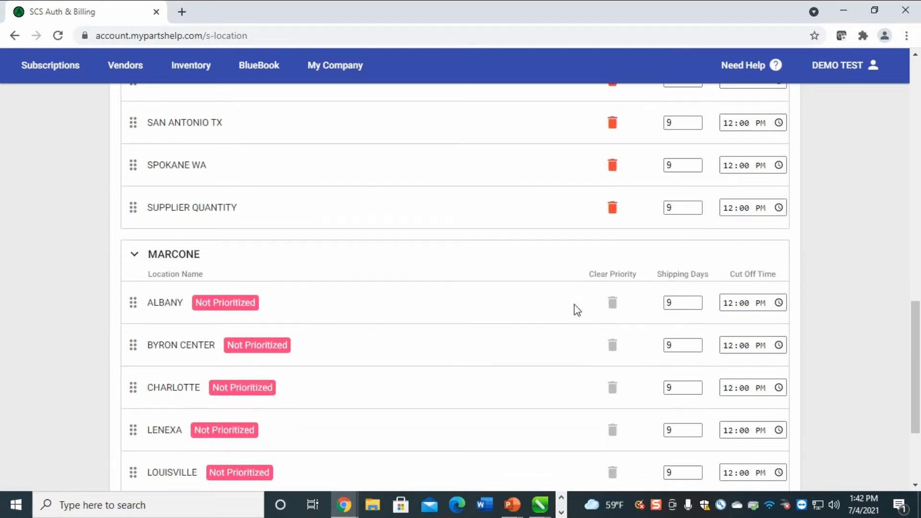
{"action": "scroll", "coordinate": [569, 282], "scroll_direction": "down", "scroll_amount": 3}
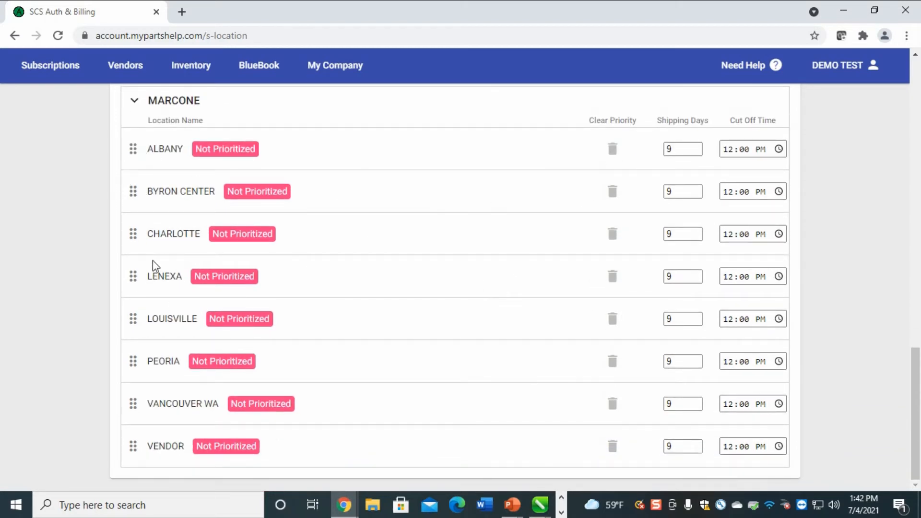
{"action": "left_click_drag", "start_coordinate": [133, 234], "coordinate": [134, 191]}
{"action": "left_click_drag", "start_coordinate": [133, 318], "coordinate": [139, 236]}
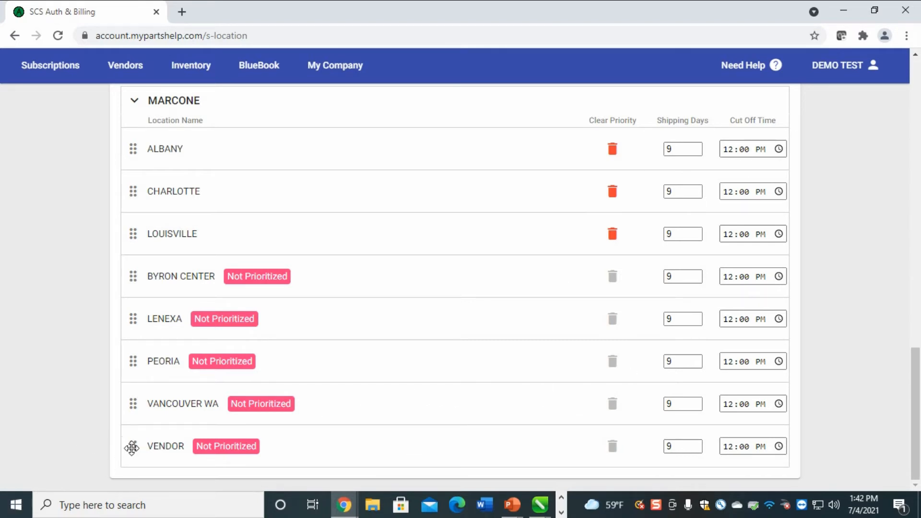
{"action": "left_click_drag", "start_coordinate": [132, 445], "coordinate": [123, 492]}
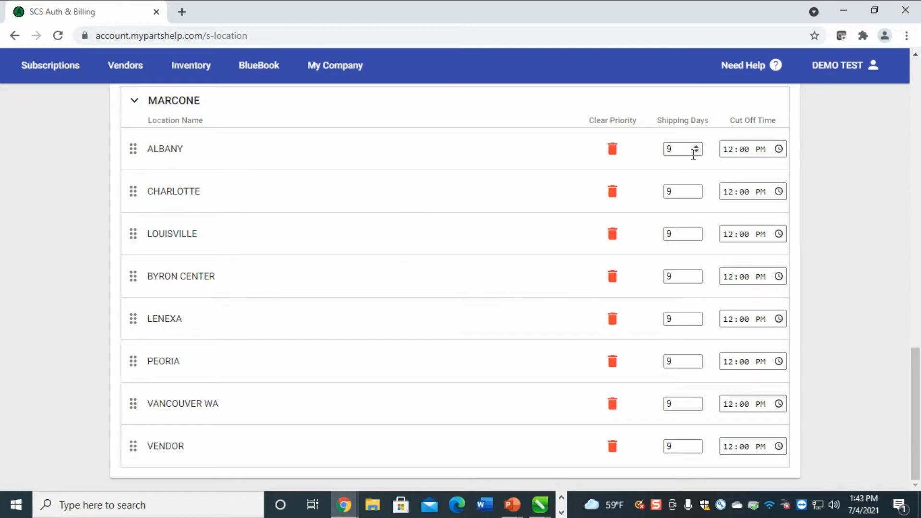
Set shipping days 1, 2 and 5 for Marcone's Albany, Charlotte and Louisville
{"action": "double_click", "coordinate": [678, 149]}
{"action": "type", "text": "1"}
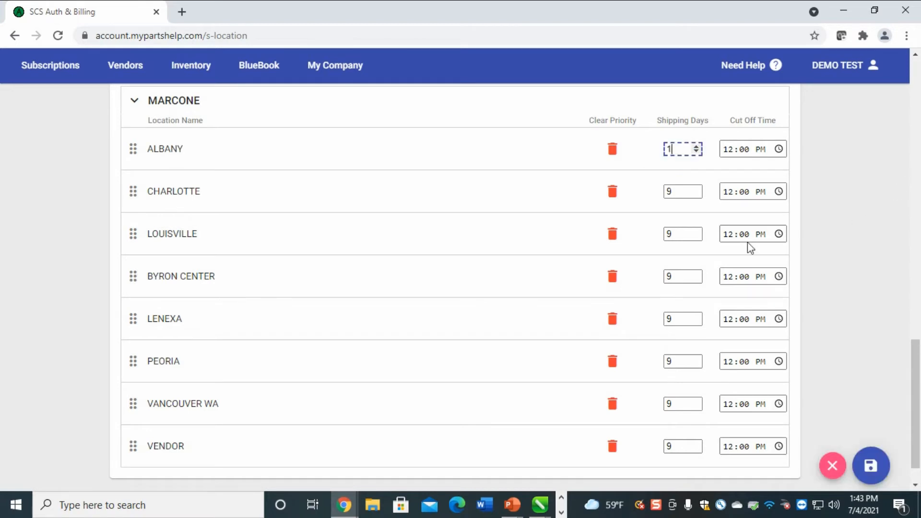
{"action": "double_click", "coordinate": [678, 191]}
{"action": "type", "text": "2"}
{"action": "double_click", "coordinate": [678, 234]}
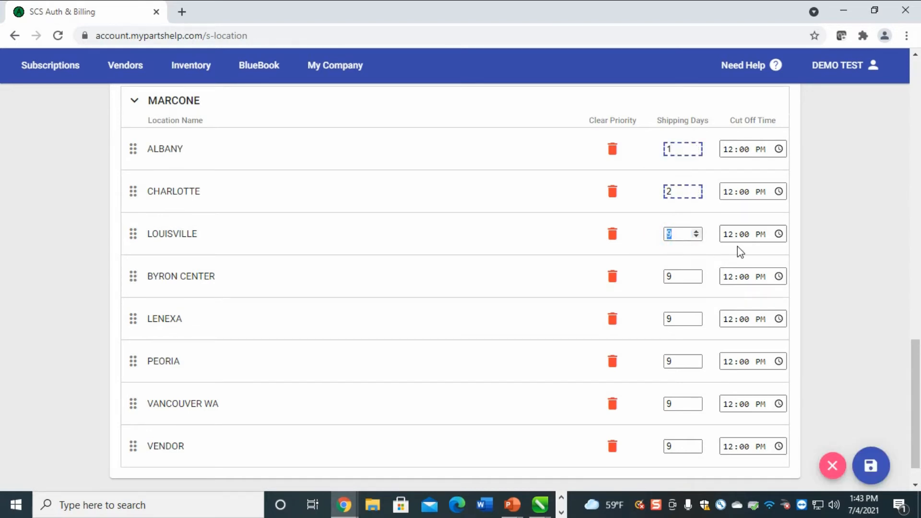
{"action": "type", "text": "5"}
Set the cut-off hour to 02 for Albany, Charlotte and Louisville
{"action": "left_click", "coordinate": [732, 149]}
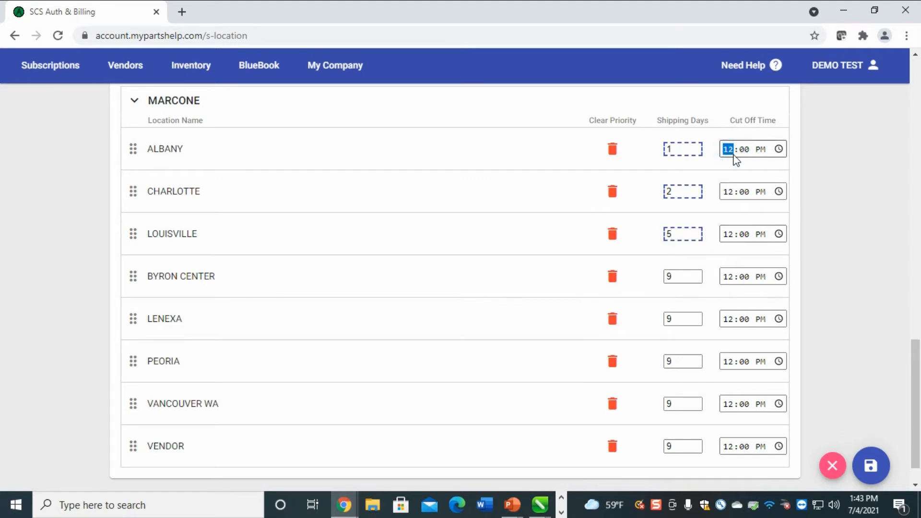
{"action": "type", "text": "2"}
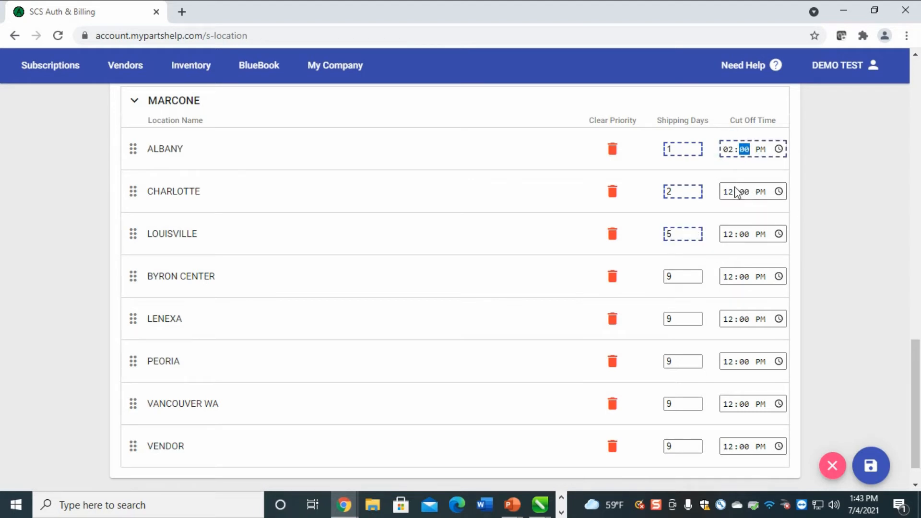
{"action": "left_click", "coordinate": [729, 192]}
{"action": "type", "text": "2"}
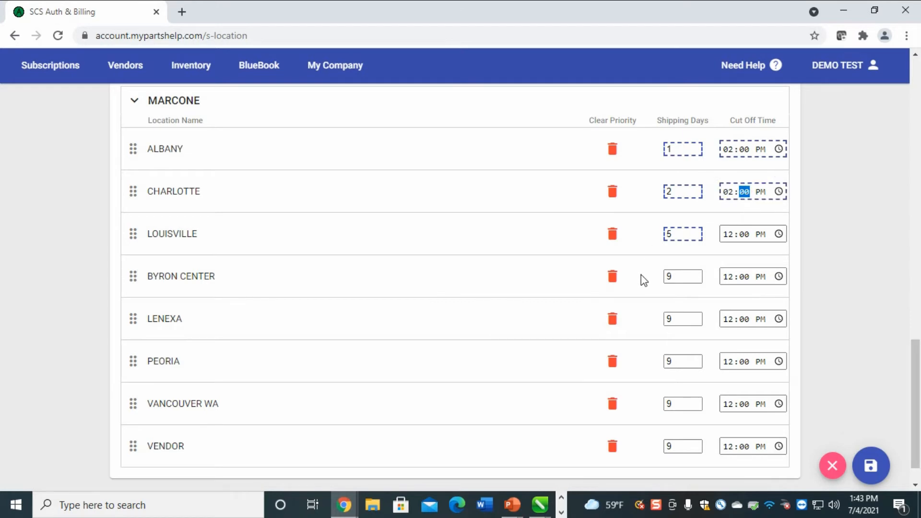
{"action": "left_click", "coordinate": [727, 234]}
{"action": "type", "text": "2"}
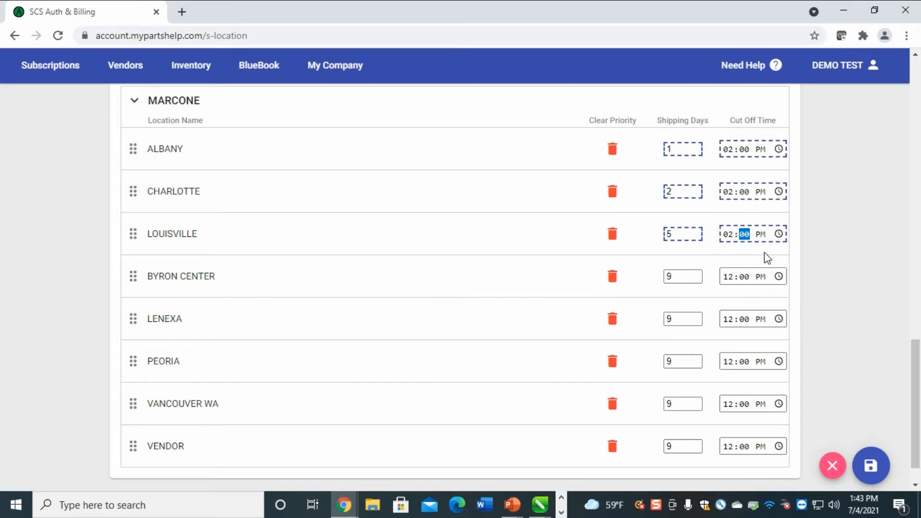
Save the Marcone shipping changes, confirm with OK, and review the list
{"action": "left_click", "coordinate": [880, 480]}
{"action": "left_click", "coordinate": [532, 128]}
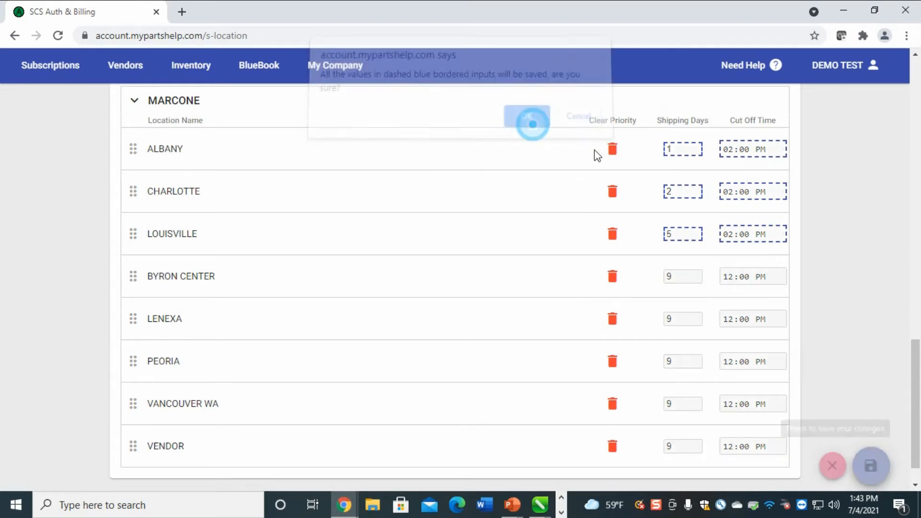
{"action": "scroll", "coordinate": [818, 268], "scroll_direction": "up", "scroll_amount": 10}
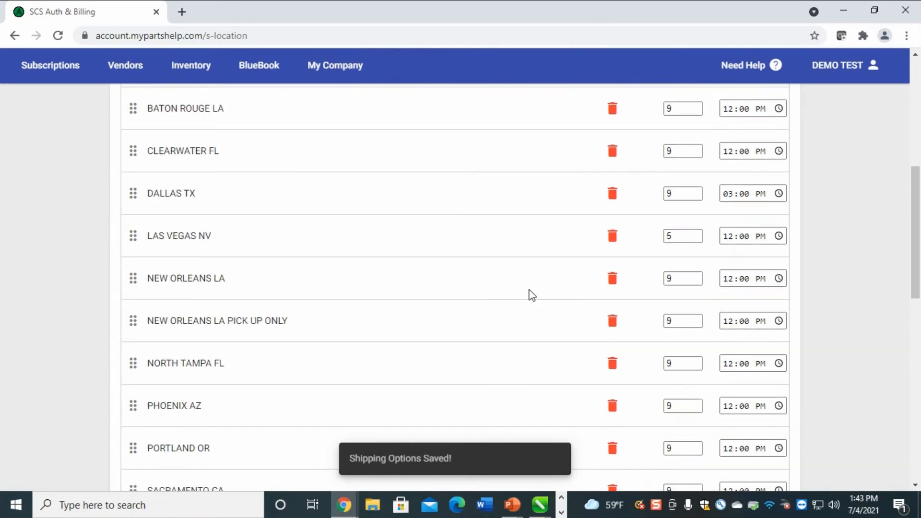
{"action": "scroll", "coordinate": [528, 291], "scroll_direction": "down", "scroll_amount": 5}
{"action": "scroll", "coordinate": [528, 292], "scroll_direction": "down", "scroll_amount": 7}
{"action": "scroll", "coordinate": [526, 293], "scroll_direction": "up", "scroll_amount": 15}
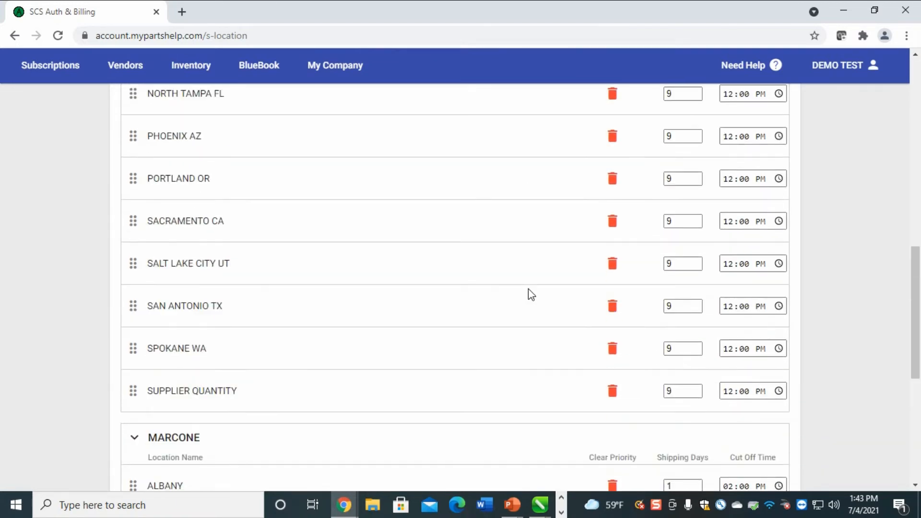
{"action": "scroll", "coordinate": [531, 285], "scroll_direction": "up", "scroll_amount": 5}
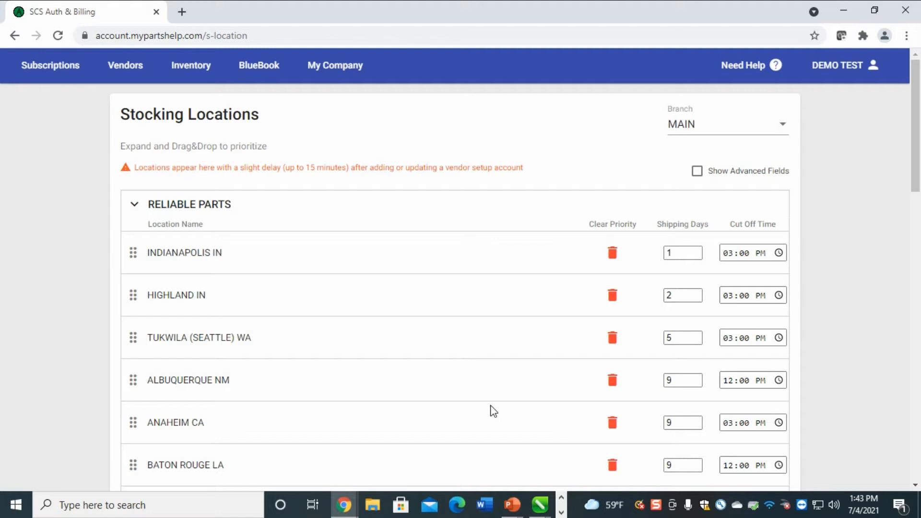
{"action": "scroll", "coordinate": [372, 364], "scroll_direction": "down", "scroll_amount": 10}
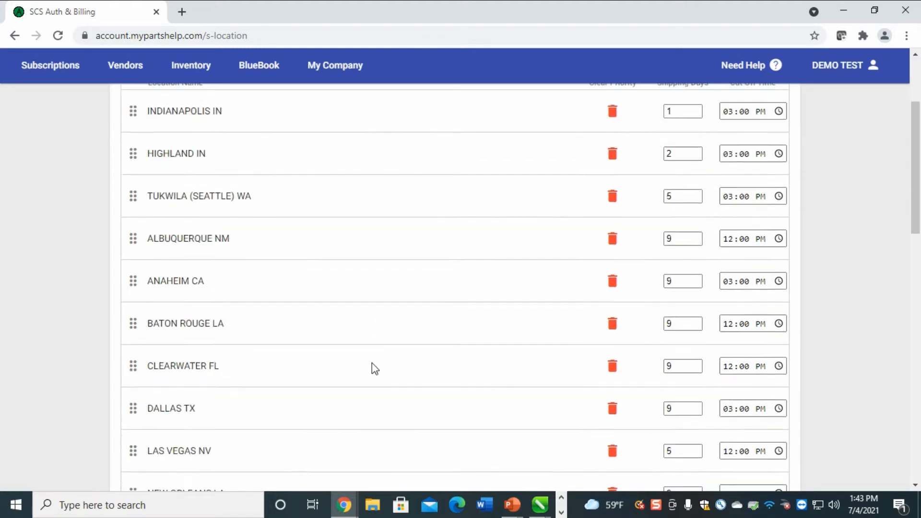
{"action": "scroll", "coordinate": [377, 362], "scroll_direction": "up", "scroll_amount": 10}
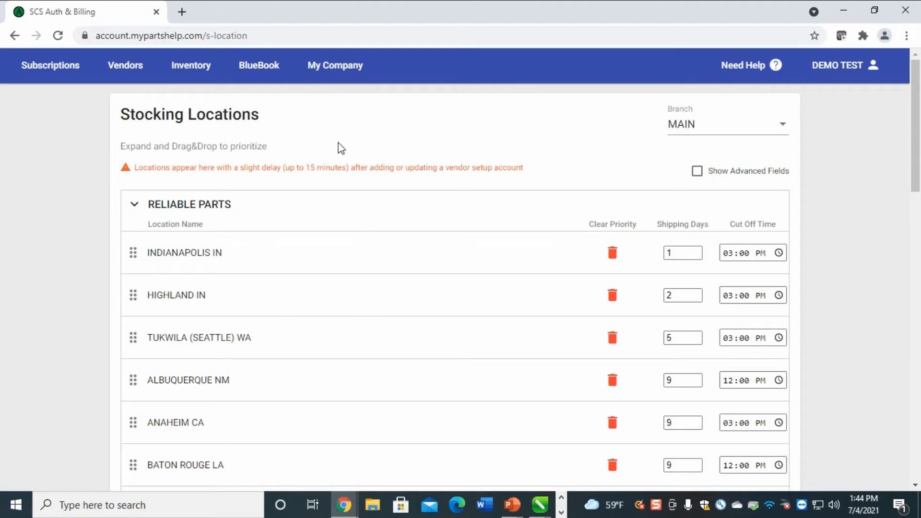
{"action": "left_click", "coordinate": [189, 71]}
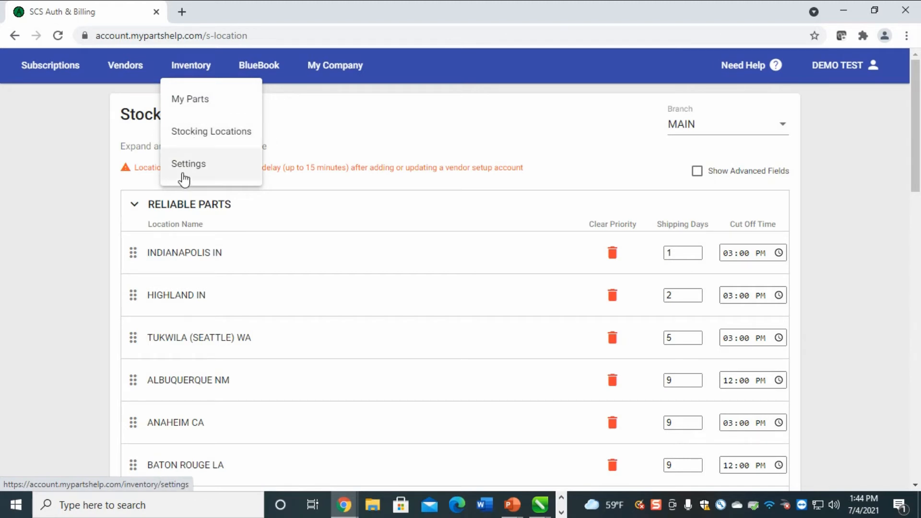
{"action": "left_click", "coordinate": [199, 176]}
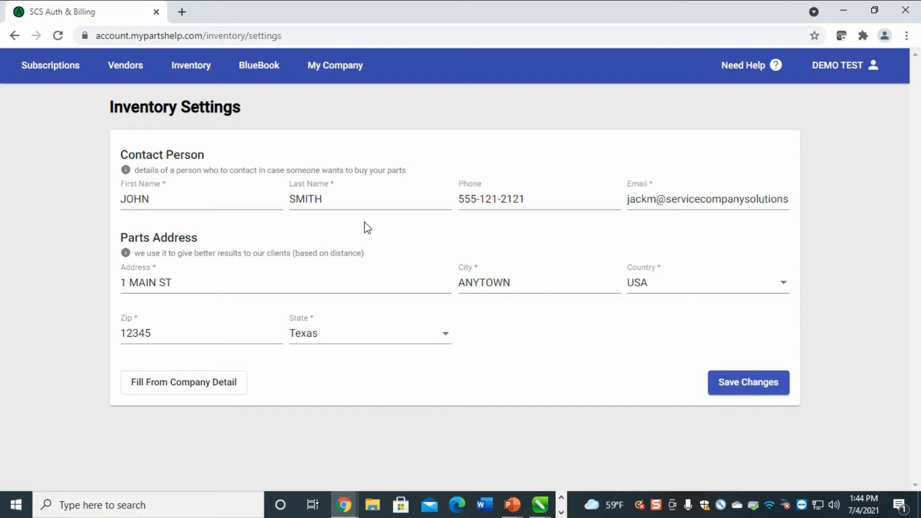
Change the inventory contact's first name to PART NAME and last name to PART, then save
{"action": "double_click", "coordinate": [168, 200]}
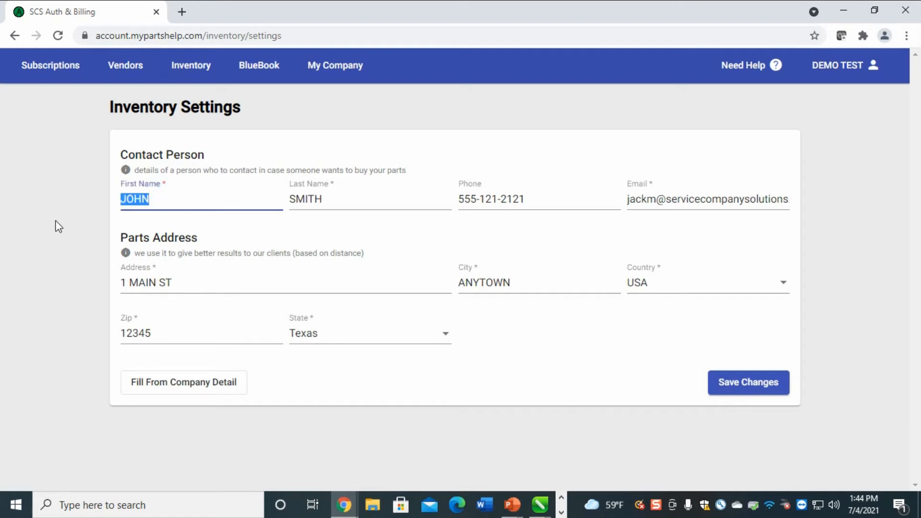
{"action": "type", "text": "PART NAME"}
{"action": "key", "text": "Tab"}
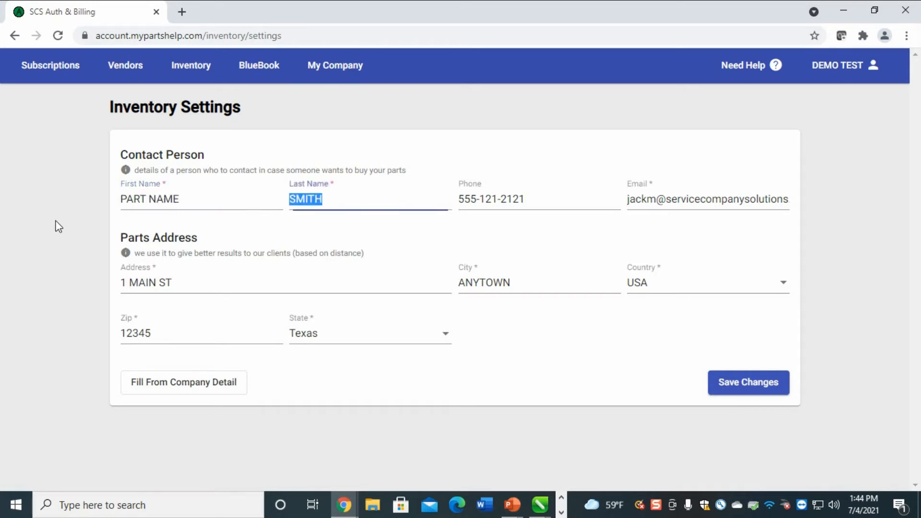
{"action": "type", "text": "PART"}
{"action": "key", "text": "Tab"}
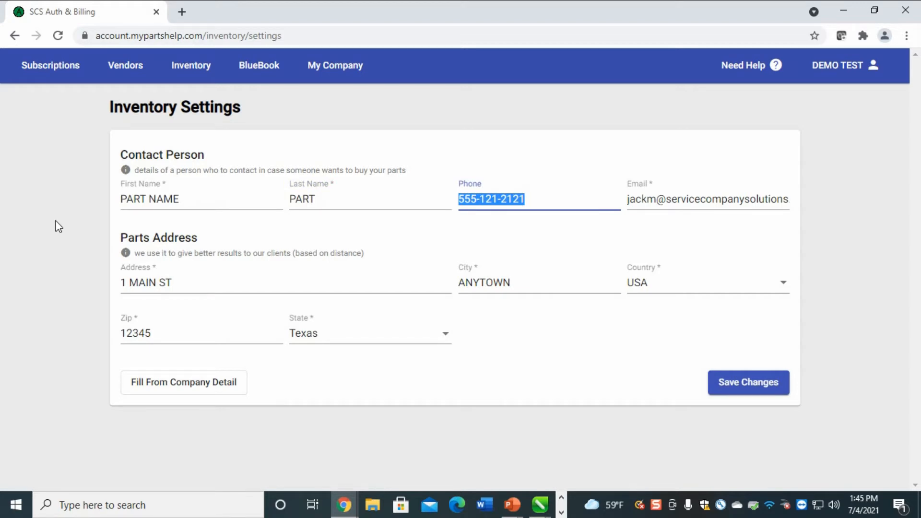
{"action": "key", "text": "Tab"}
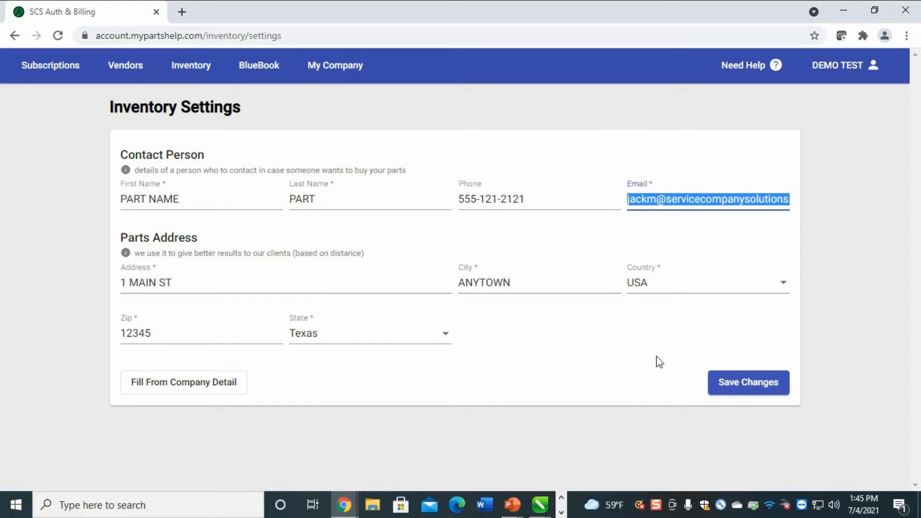
{"action": "left_click", "coordinate": [753, 390]}
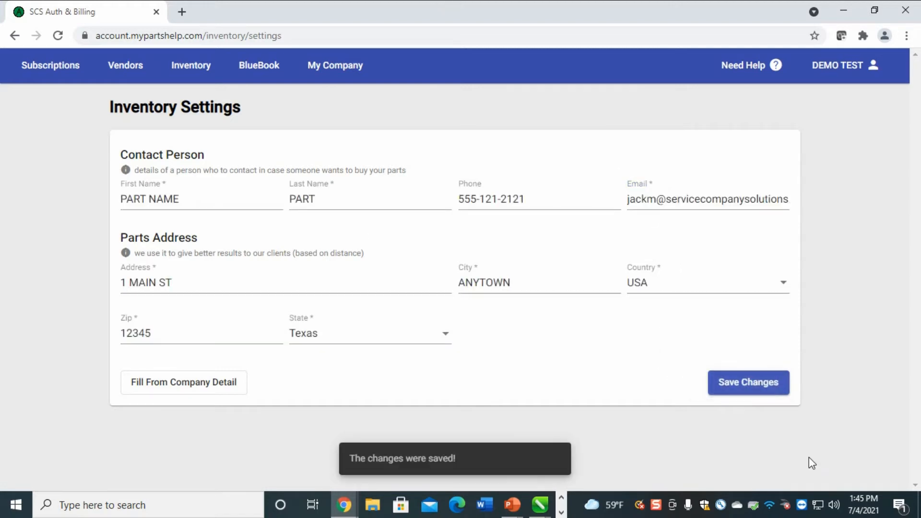
{"action": "left_click", "coordinate": [453, 415]}
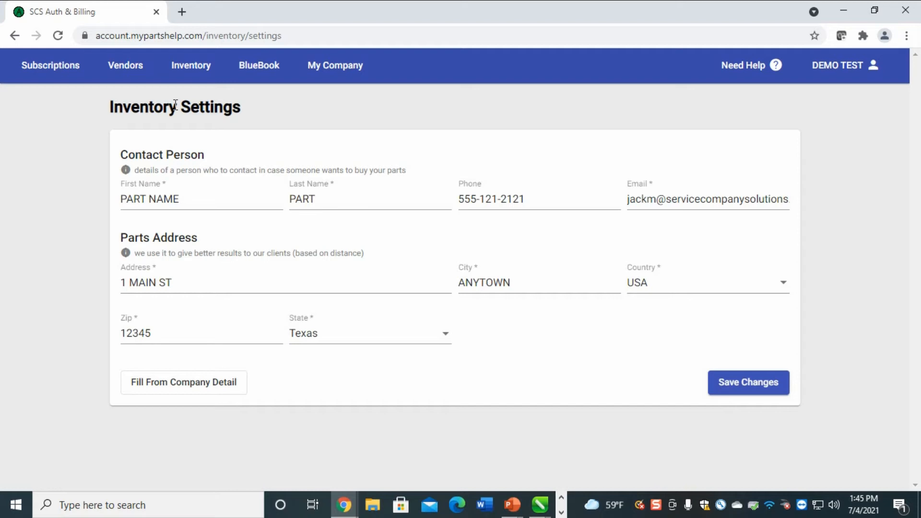
Go to Inventory > My Parts to list the three stocked parts
{"action": "left_click", "coordinate": [191, 67]}
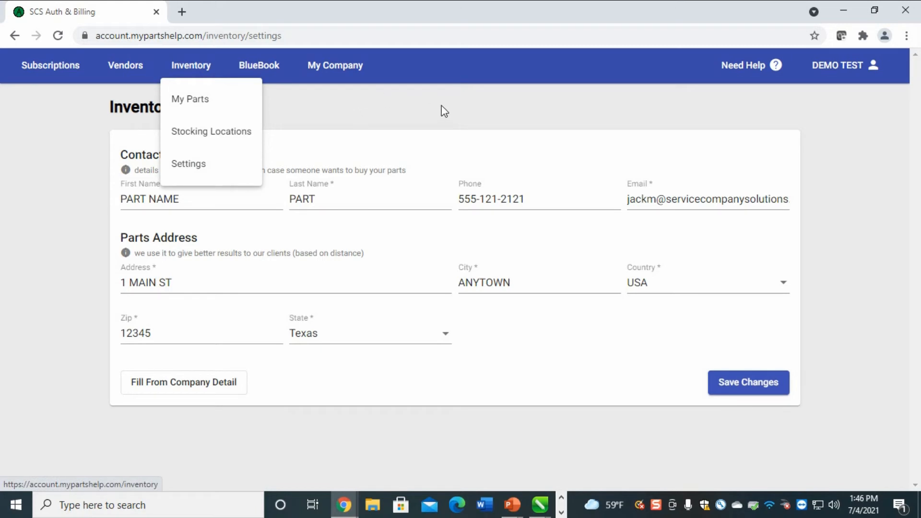
{"action": "left_click", "coordinate": [824, 141]}
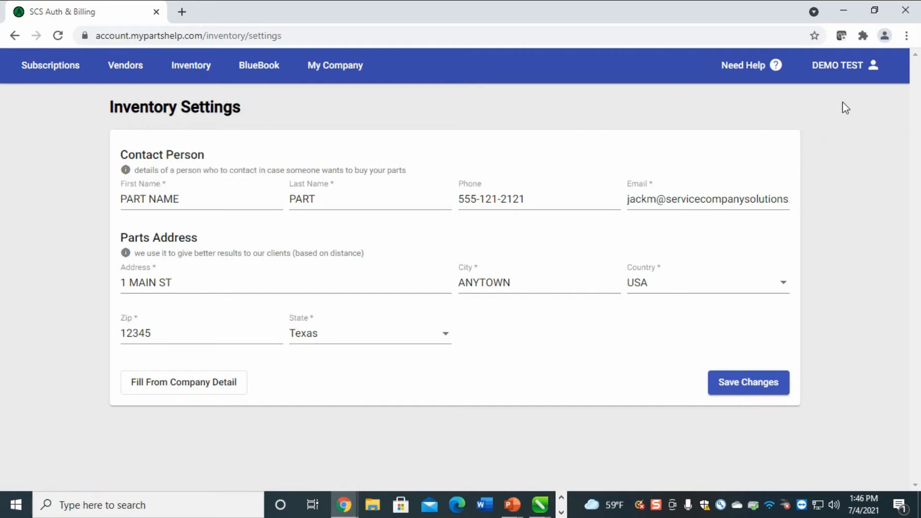
{"action": "left_click", "coordinate": [190, 73]}
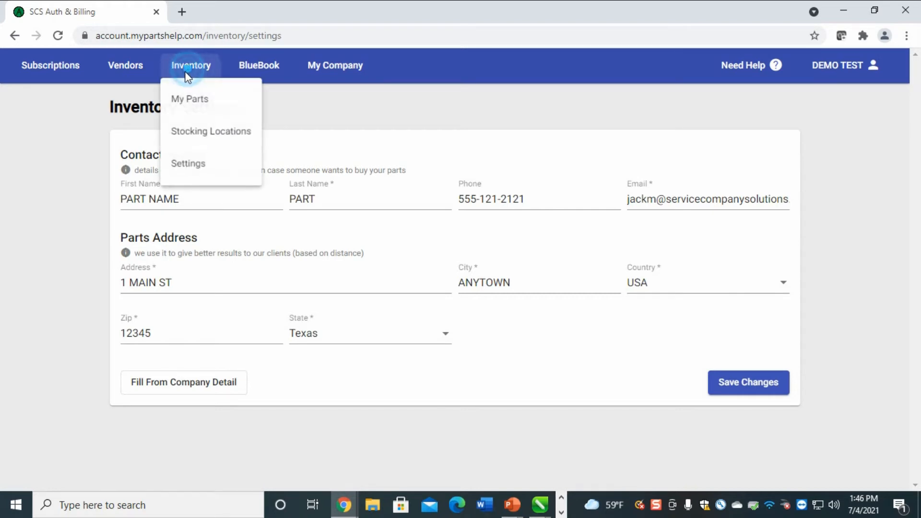
{"action": "left_click", "coordinate": [177, 103]}
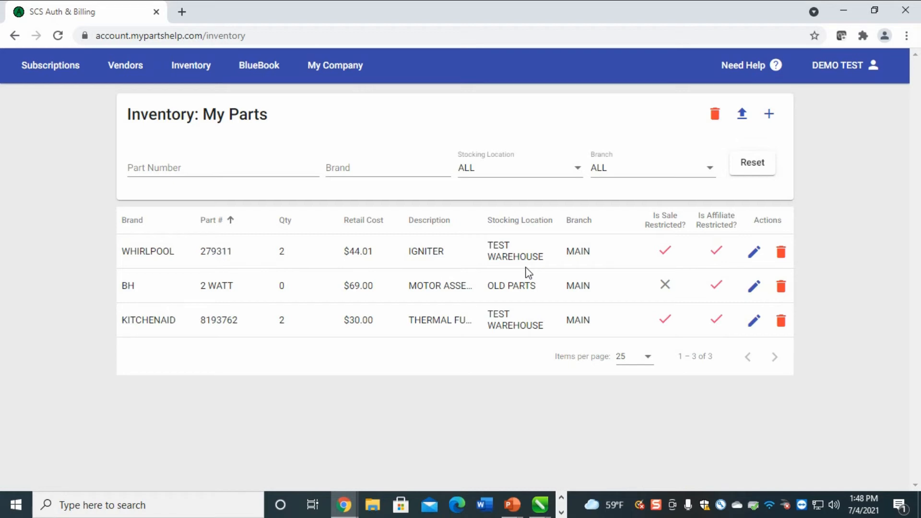
{"action": "left_click_drag", "start_coordinate": [655, 215], "coordinate": [679, 226]}
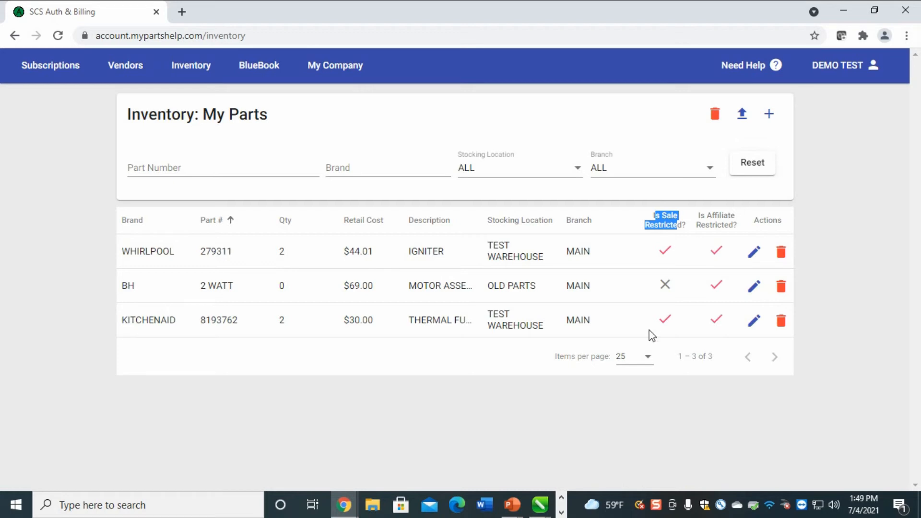
{"action": "left_click_drag", "start_coordinate": [541, 288], "coordinate": [490, 297]}
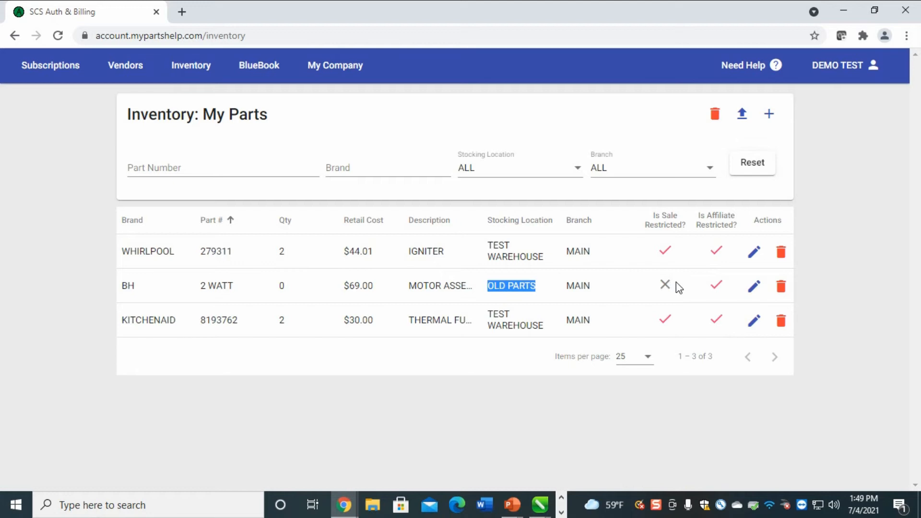
{"action": "left_click", "coordinate": [702, 216]}
{"action": "left_click_drag", "start_coordinate": [702, 216], "coordinate": [737, 227]}
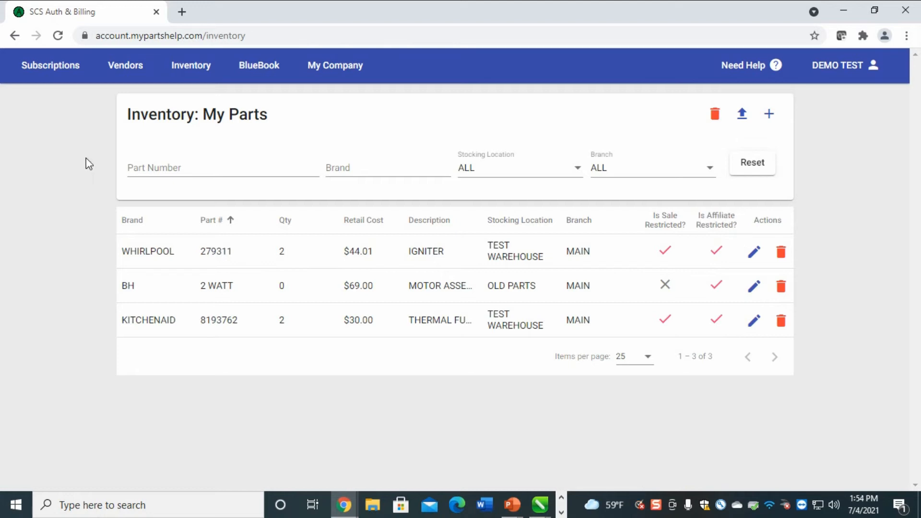
{"action": "left_click", "coordinate": [182, 72]}
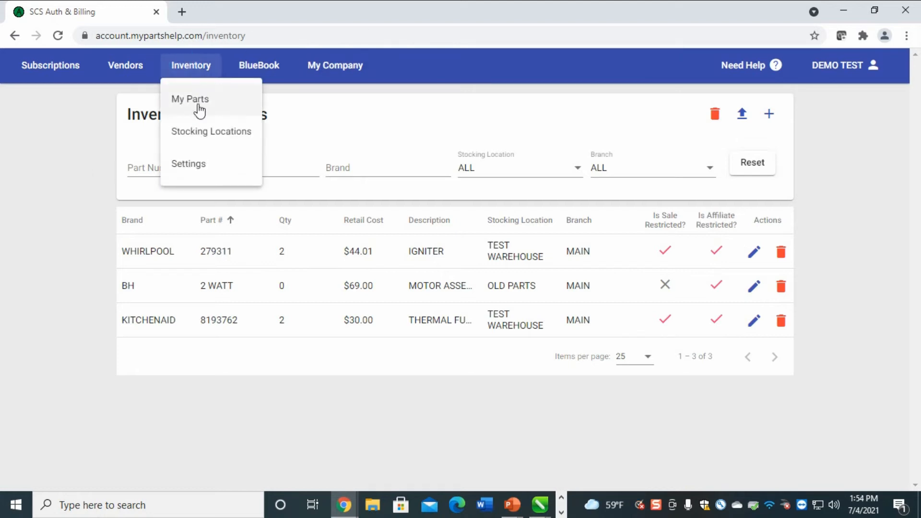
Open Inventory > Stocking Locations and highlight OLD PARTS, TEST WAREHOUSE and OLD PARTS' sale-restricted flag
{"action": "left_click", "coordinate": [189, 136]}
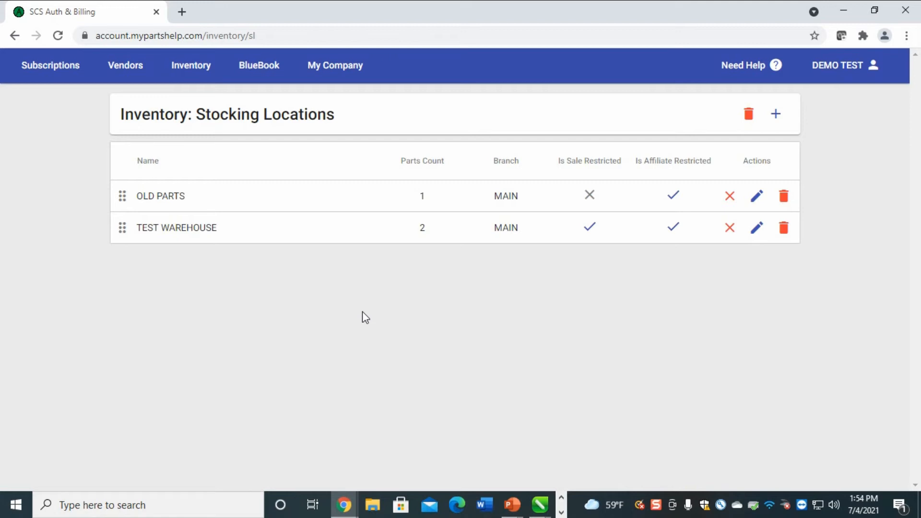
{"action": "triple_click", "coordinate": [186, 197]}
{"action": "triple_click", "coordinate": [231, 230]}
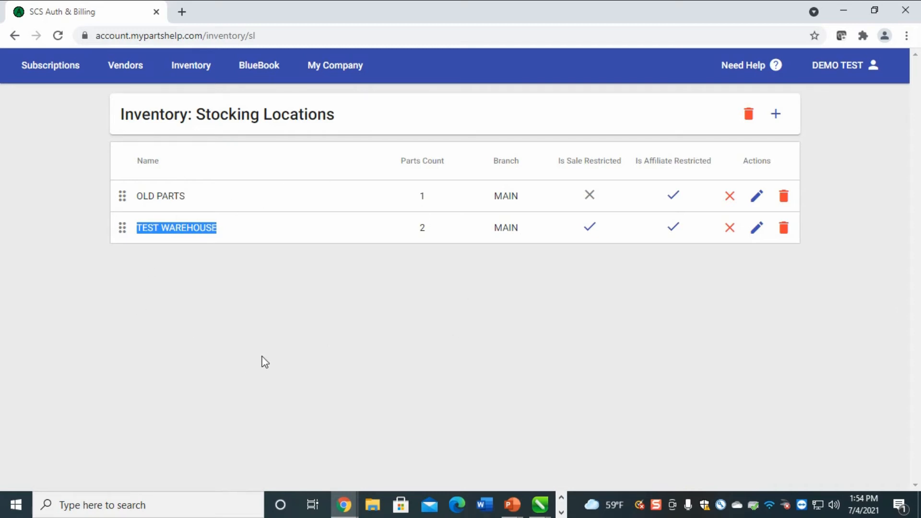
{"action": "left_click_drag", "start_coordinate": [191, 196], "coordinate": [123, 197]}
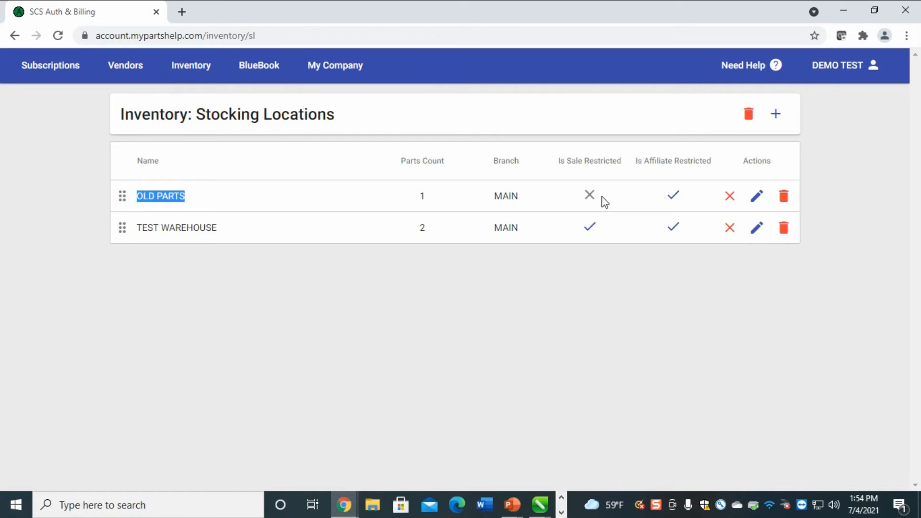
{"action": "left_click", "coordinate": [590, 195]}
{"action": "left_click", "coordinate": [652, 255]}
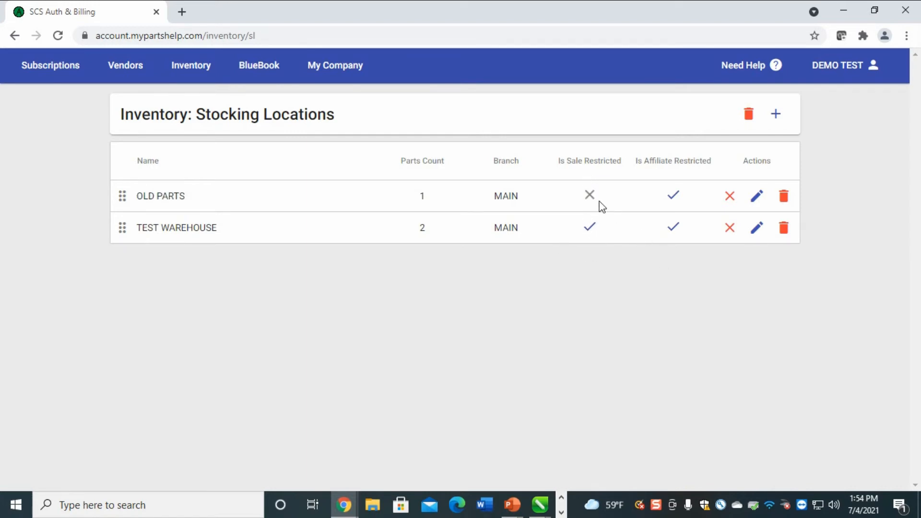
Clear the Sale Restricted and Affiliate Restricted flags on OLD PARTS and save the location
{"action": "left_click", "coordinate": [757, 198]}
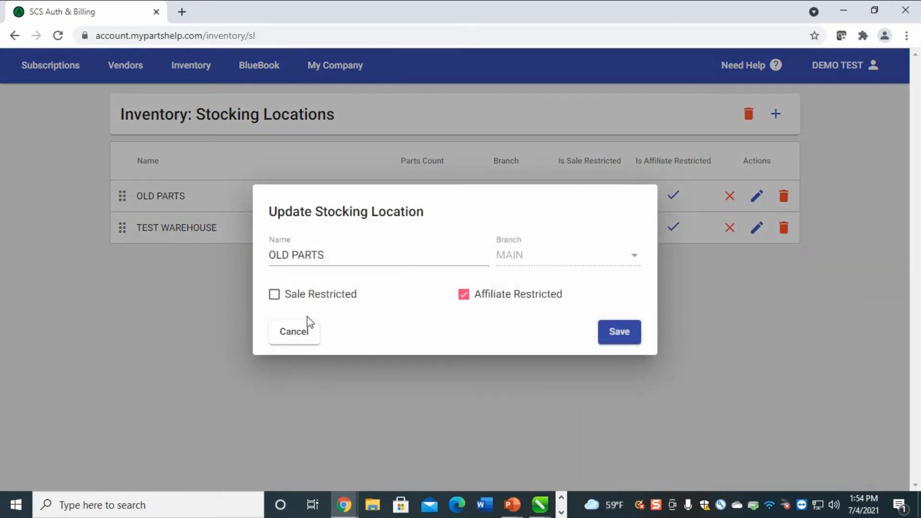
{"action": "left_click", "coordinate": [275, 295]}
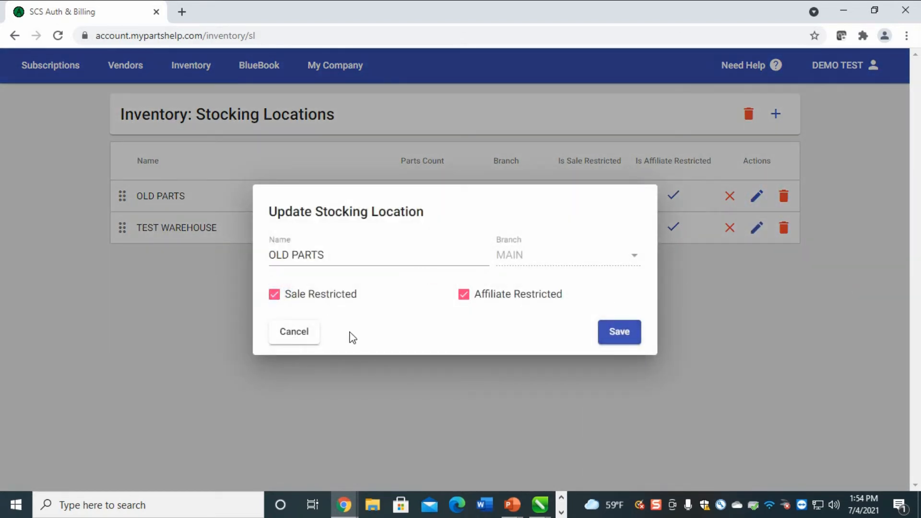
{"action": "left_click", "coordinate": [283, 297]}
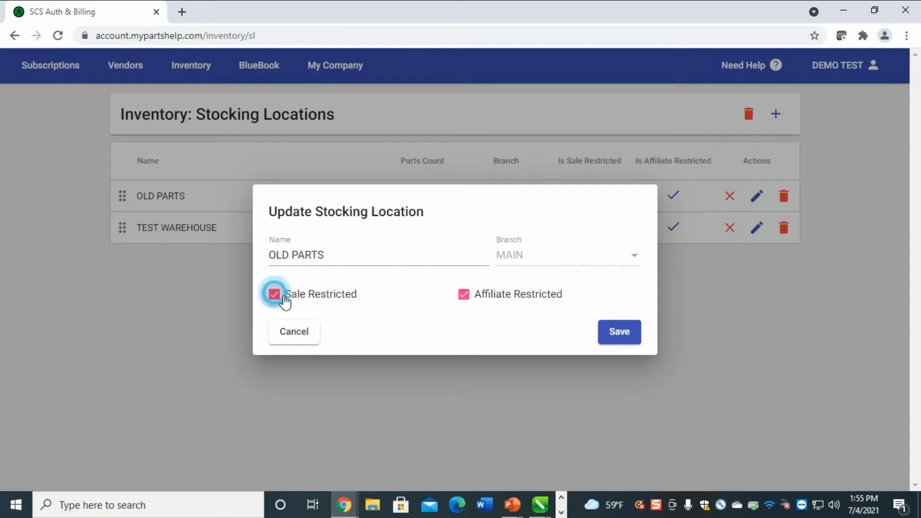
{"action": "left_click", "coordinate": [464, 301]}
{"action": "left_click", "coordinate": [459, 297]}
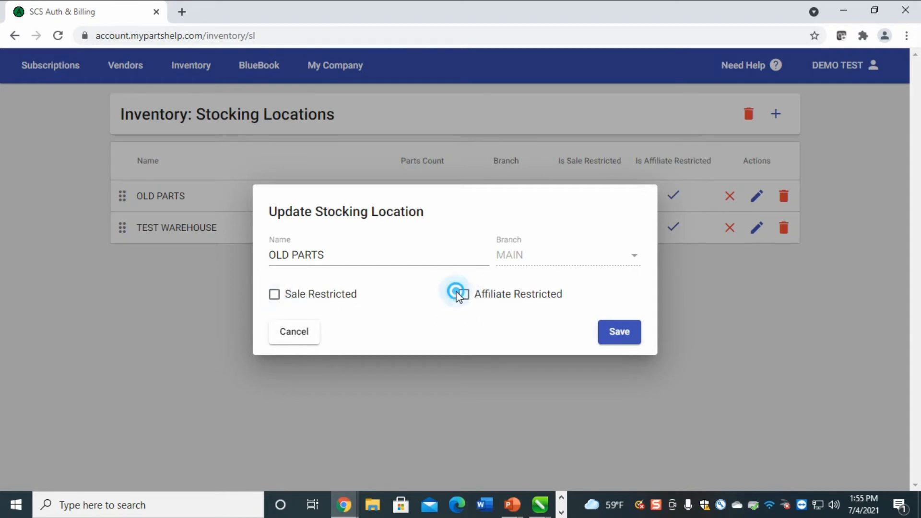
{"action": "left_click", "coordinate": [464, 300]}
{"action": "left_click", "coordinate": [464, 300]}
{"action": "left_click", "coordinate": [623, 337]}
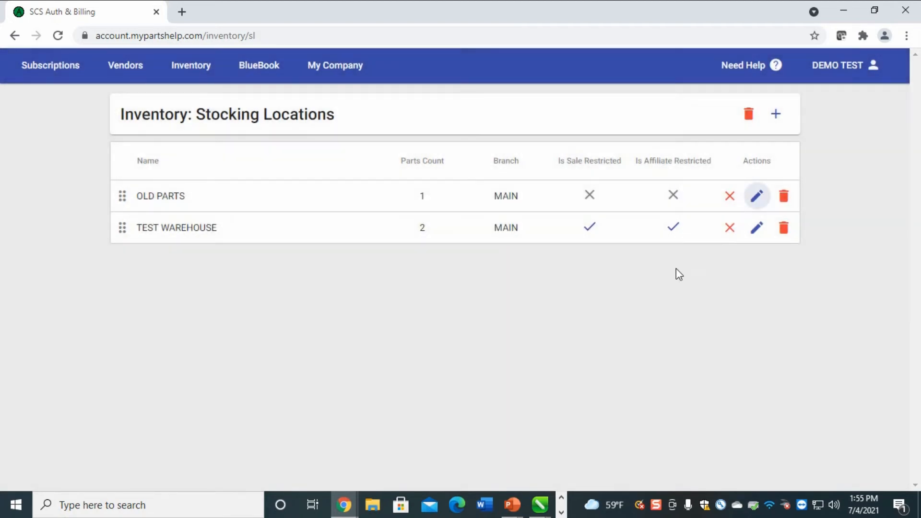
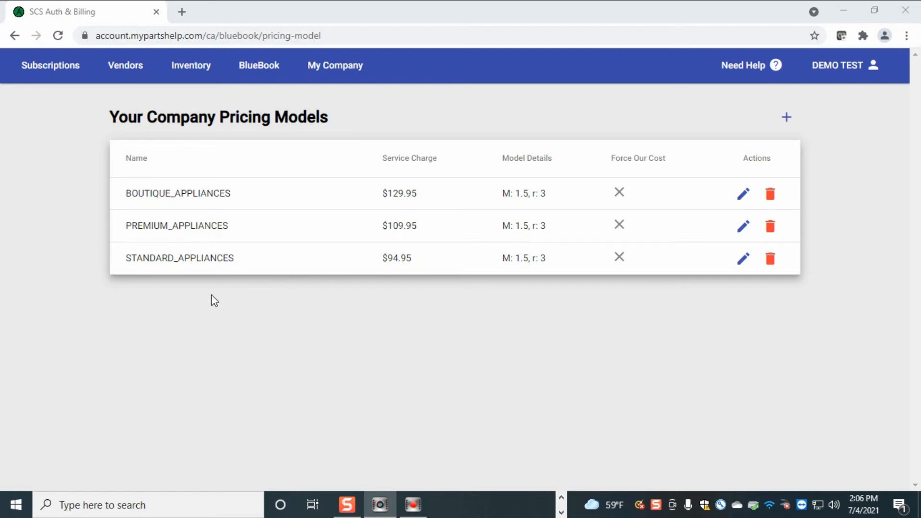
{"action": "left_click", "coordinate": [744, 260]}
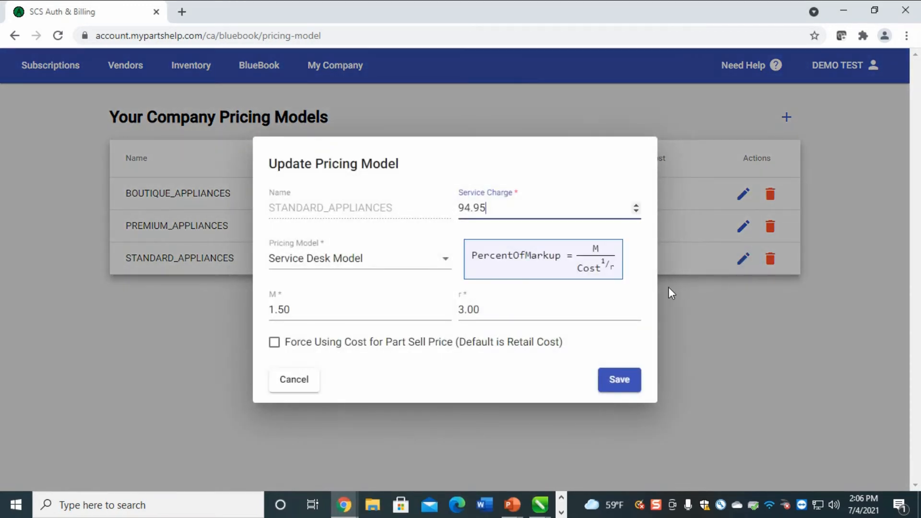
{"action": "double_click", "coordinate": [508, 206]}
{"action": "type", "text": "149.95"}
{"action": "left_click", "coordinate": [497, 205]}
{"action": "double_click", "coordinate": [487, 207]}
{"action": "type", "text": "199.5"}
{"action": "key", "text": "BackSpace"}
{"action": "type", "text": "95"}
{"action": "left_click", "coordinate": [626, 377]}
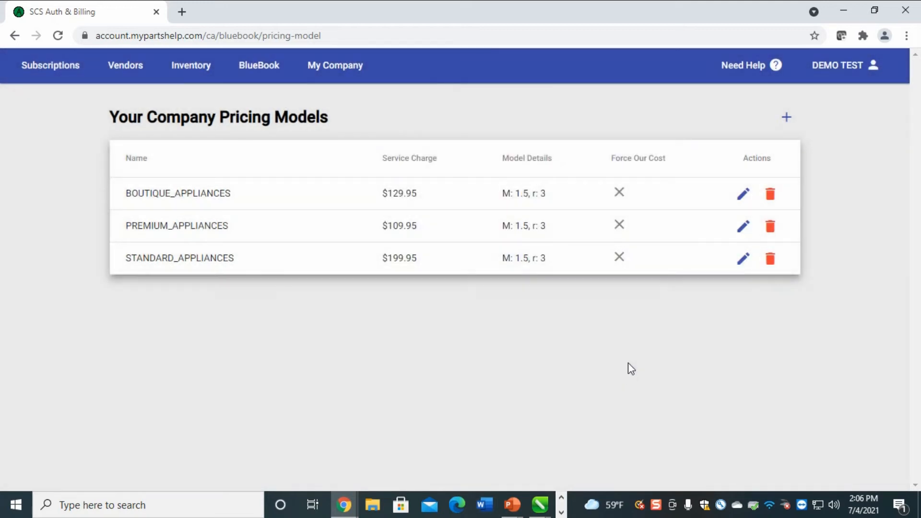
{"action": "left_click_drag", "start_coordinate": [438, 259], "coordinate": [383, 269]}
{"action": "left_click", "coordinate": [743, 259]}
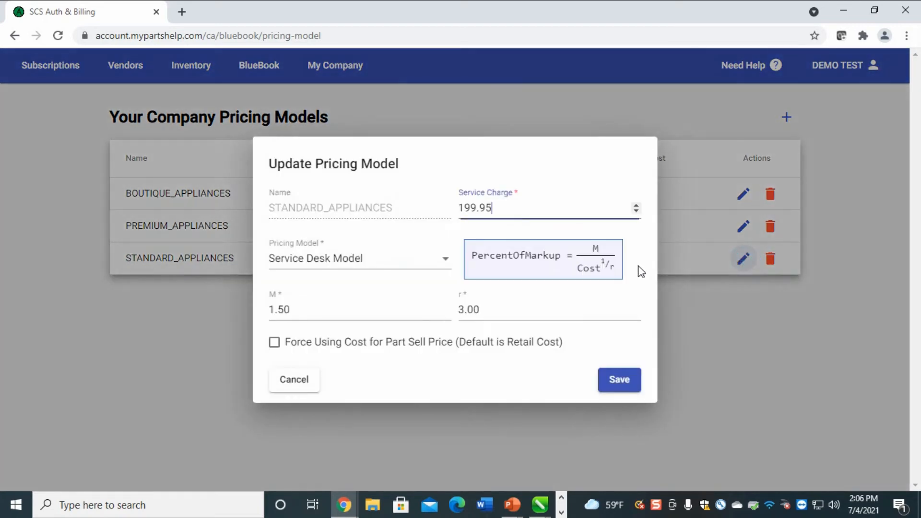
{"action": "double_click", "coordinate": [498, 206]}
{"action": "type", "text": "94.95"}
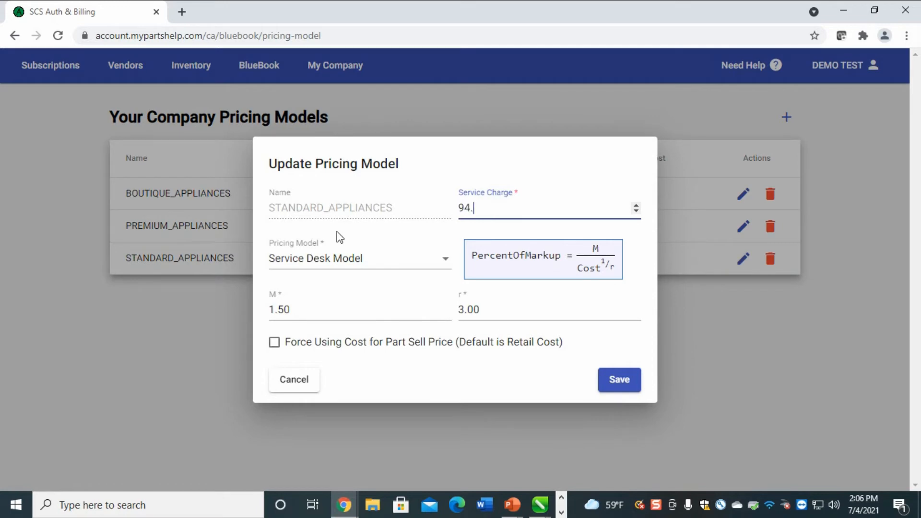
{"action": "left_click", "coordinate": [612, 386]}
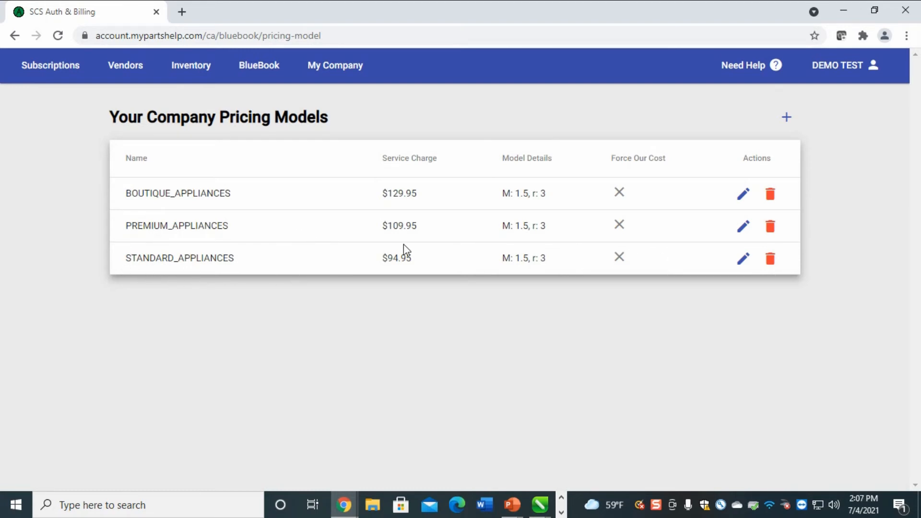
{"action": "left_click_drag", "start_coordinate": [434, 255], "coordinate": [362, 262]}
{"action": "left_click", "coordinate": [492, 291]}
{"action": "left_click_drag", "start_coordinate": [562, 258], "coordinate": [502, 260]}
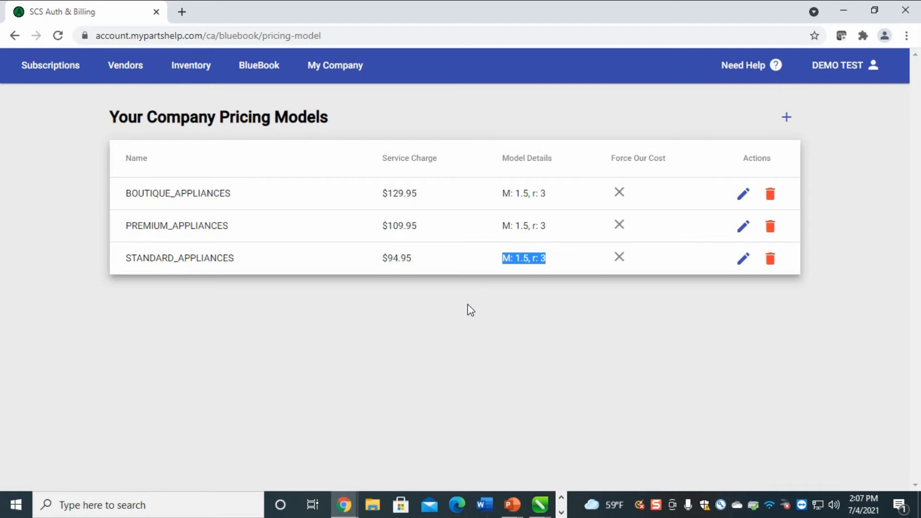
{"action": "left_click", "coordinate": [574, 293]}
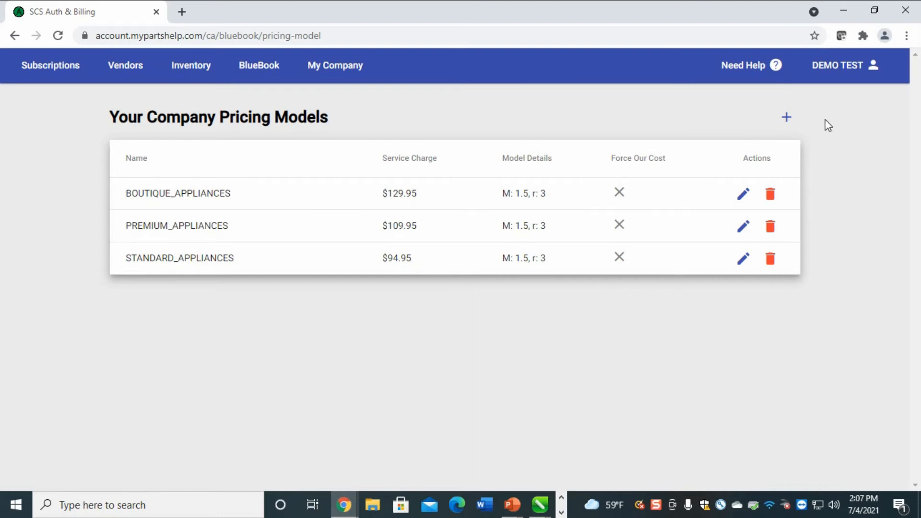
Open STANDARD_APPLIANCES for editing, select its 94.95 service charge, and list the pricing model types
{"action": "left_click", "coordinate": [744, 259]}
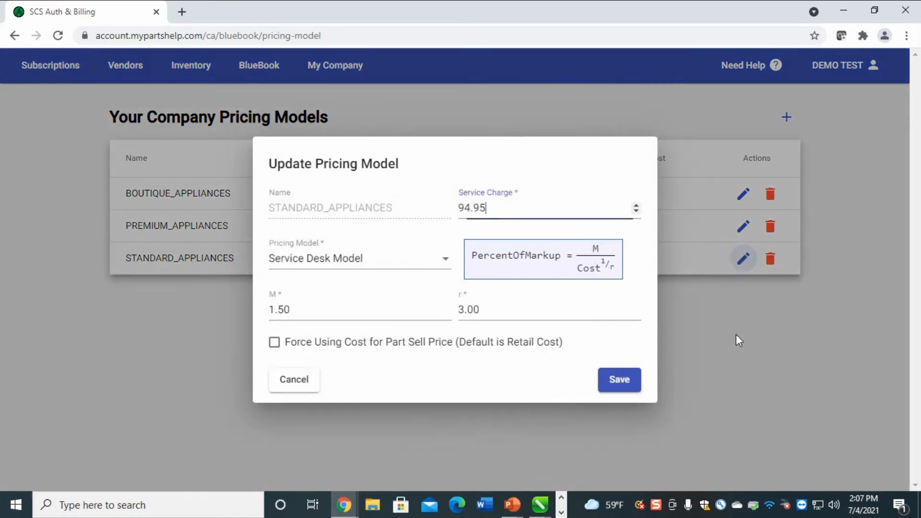
{"action": "double_click", "coordinate": [520, 210]}
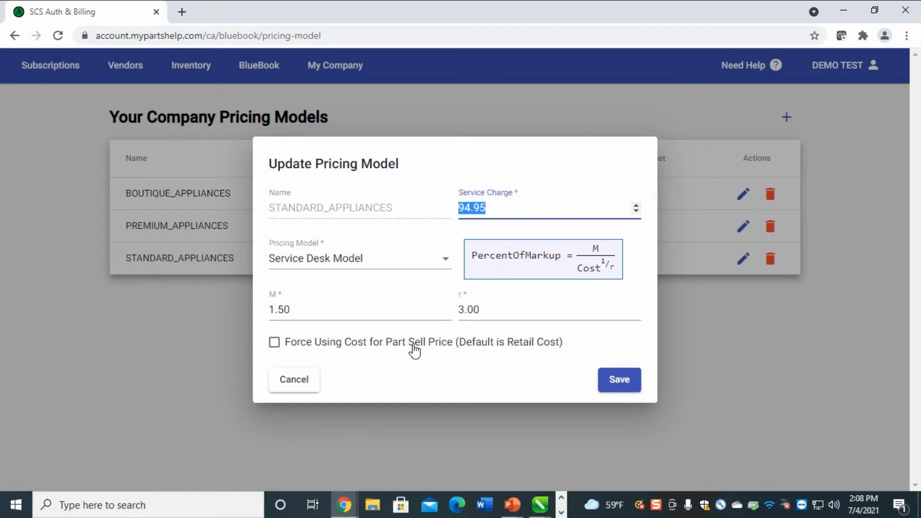
{"action": "left_click", "coordinate": [435, 262]}
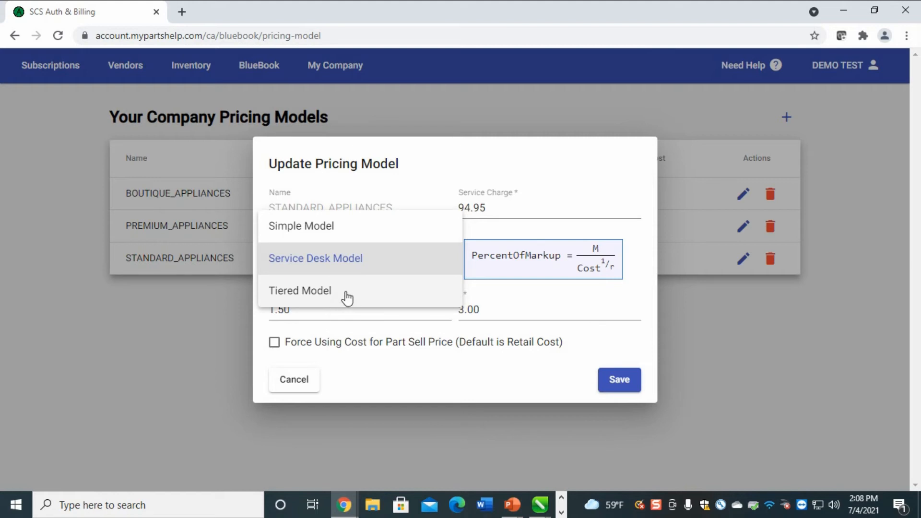
Switch STANDARD_APPLIANCES to Simple Model, trying markup values 1.15, 2.0 and 1.25
{"action": "left_click", "coordinate": [342, 237]}
{"action": "left_click", "coordinate": [528, 280]}
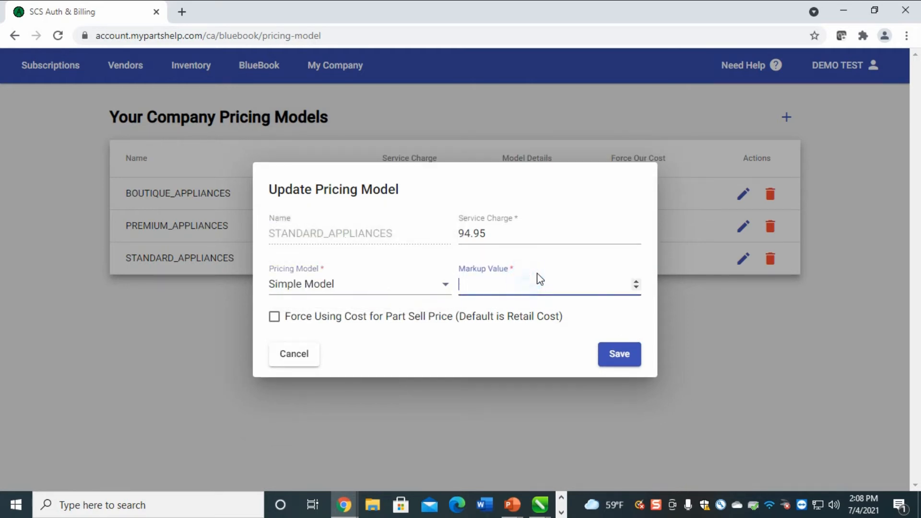
{"action": "type", "text": "1.15"}
{"action": "double_click", "coordinate": [496, 279]}
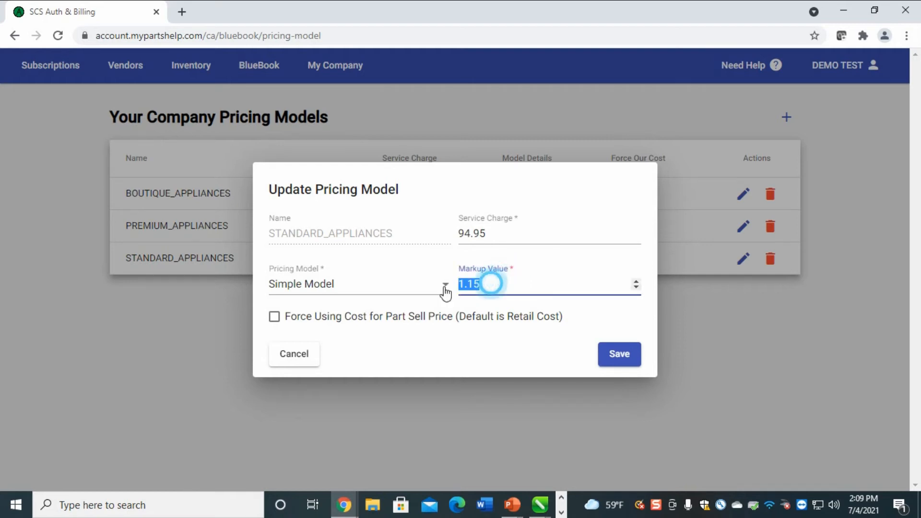
{"action": "type", "text": "2.0"}
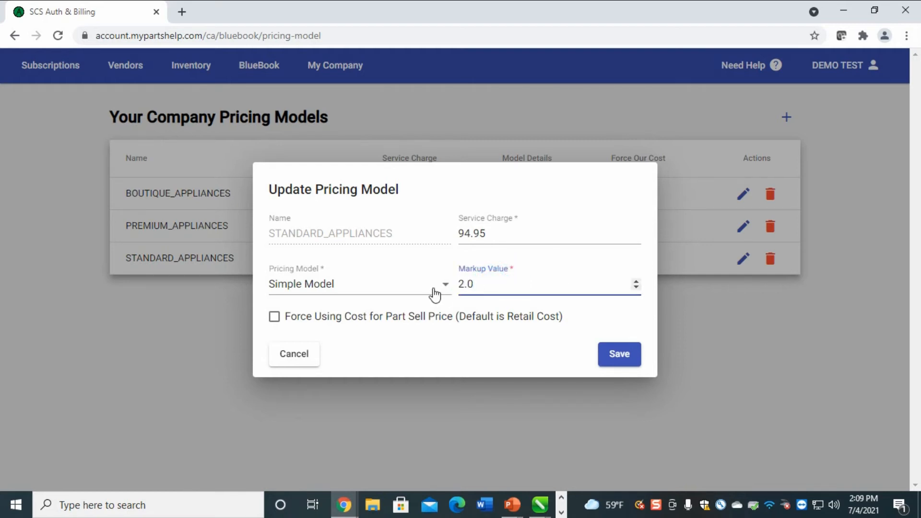
{"action": "double_click", "coordinate": [520, 286]}
{"action": "type", "text": ".25"}
{"action": "double_click", "coordinate": [505, 286]}
{"action": "left_click_drag", "start_coordinate": [490, 287], "coordinate": [441, 302]}
{"action": "type", "text": "1.25"}
Tick Force Using Cost for Part Sell Price and set the markup value to 2.0
{"action": "left_click", "coordinate": [274, 316]}
{"action": "double_click", "coordinate": [437, 289]}
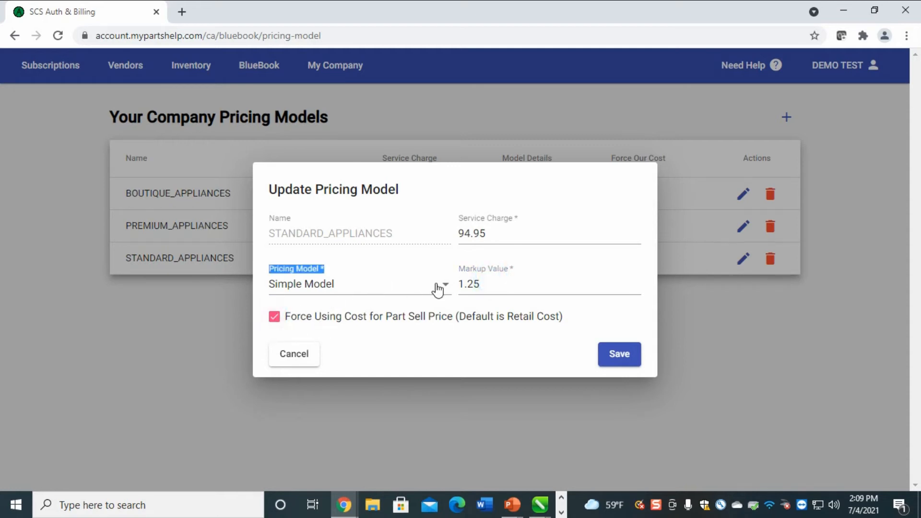
{"action": "left_click", "coordinate": [489, 283]}
{"action": "key", "text": "ctrl+a"}
{"action": "type", "text": "2"}
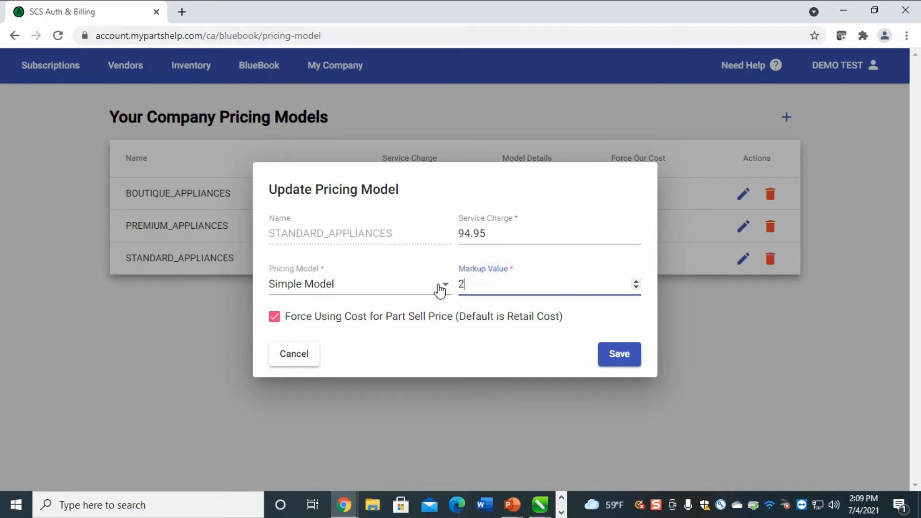
{"action": "type", "text": ".0"}
Switch to Tiered Model with tiers up to 5.00 at markup 5.0 and up to 10.00 at 3.0
{"action": "left_click", "coordinate": [441, 288]}
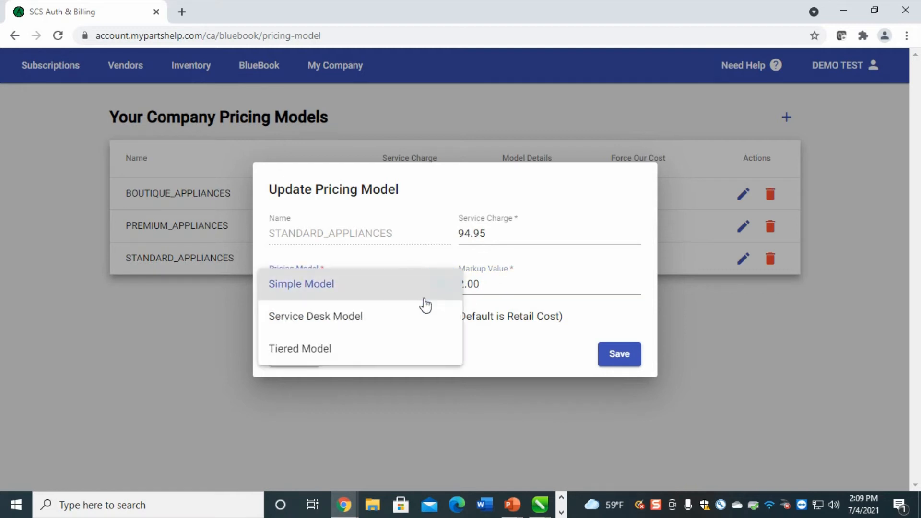
{"action": "left_click", "coordinate": [346, 350]}
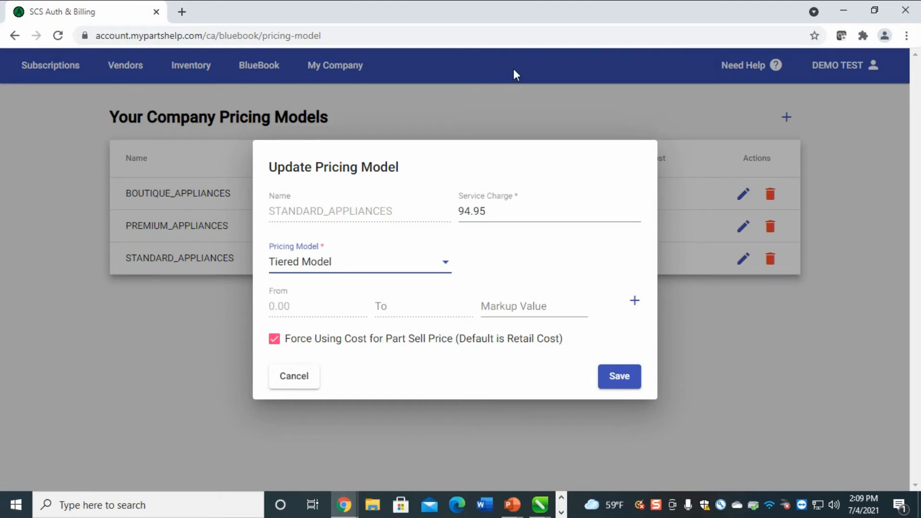
{"action": "left_click", "coordinate": [636, 301]}
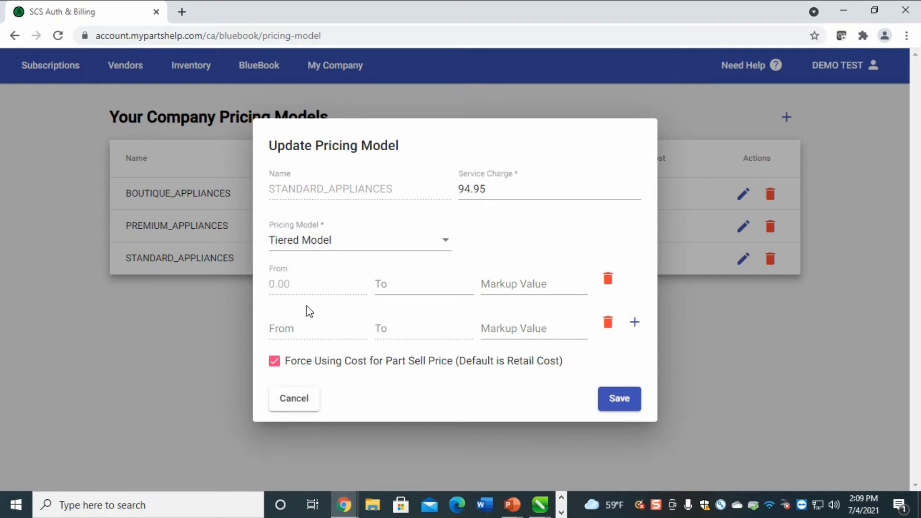
{"action": "left_click", "coordinate": [409, 277]}
{"action": "type", "text": "5.00"}
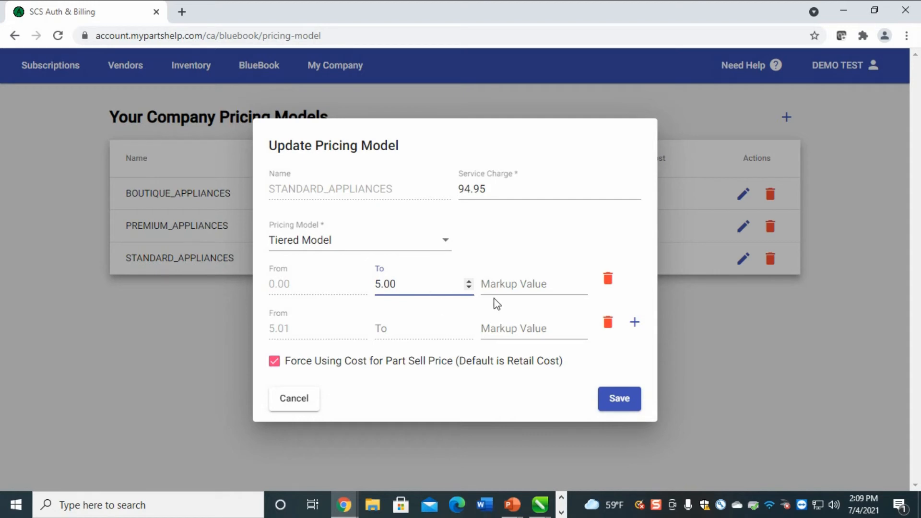
{"action": "left_click", "coordinate": [518, 280]}
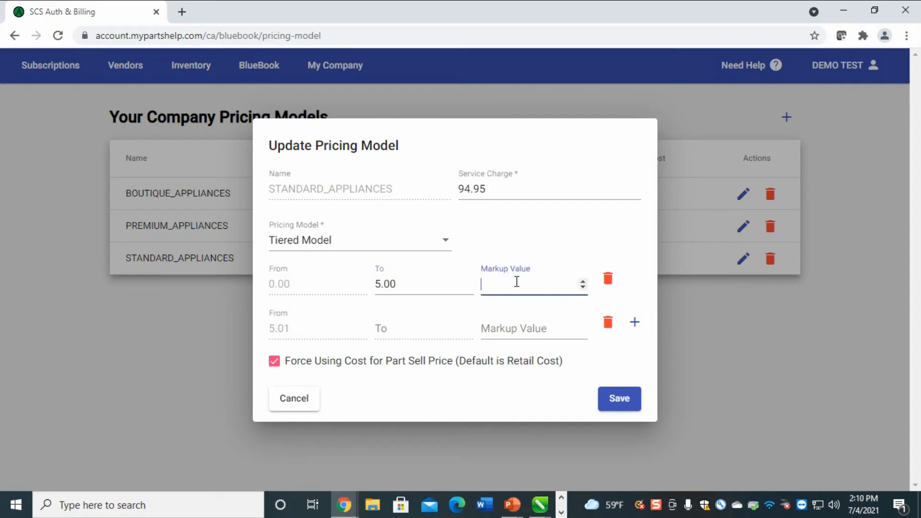
{"action": "type", "text": "5.0"}
{"action": "left_click", "coordinate": [636, 324]}
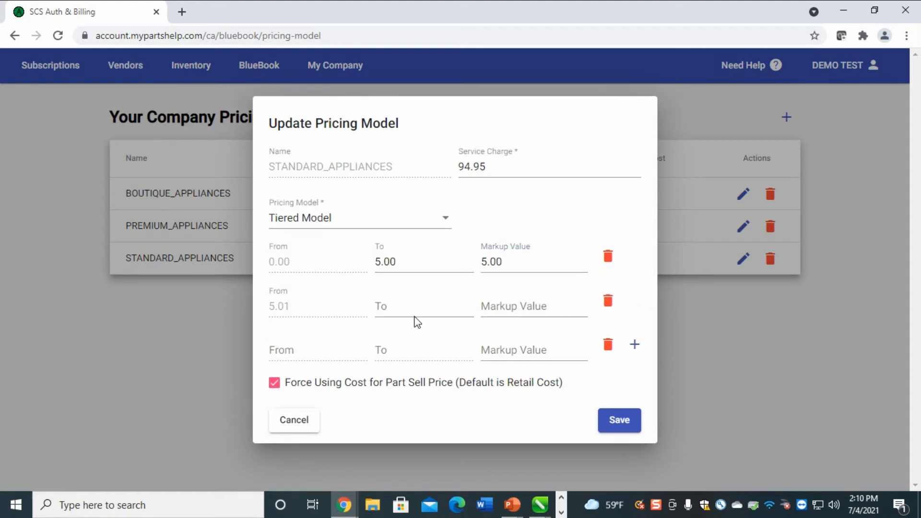
{"action": "left_click", "coordinate": [418, 308]}
{"action": "type", "text": "10.00"}
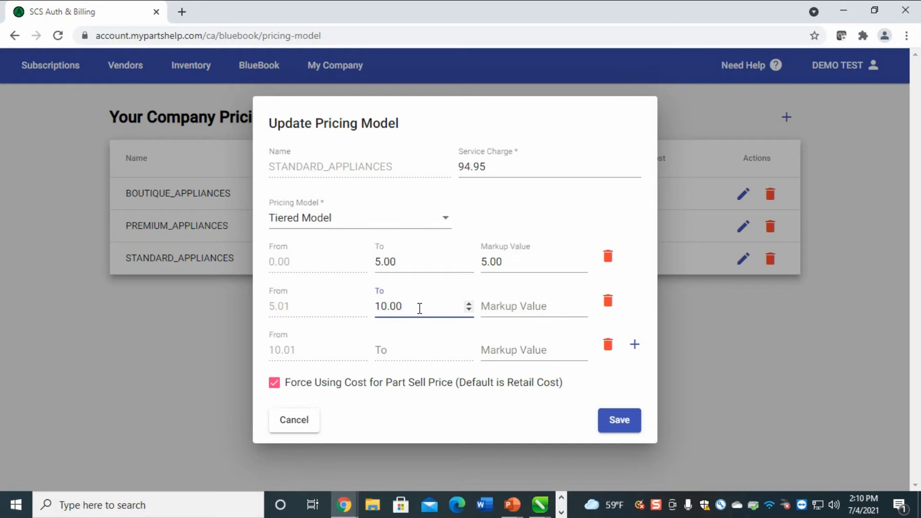
{"action": "key", "text": "Tab"}
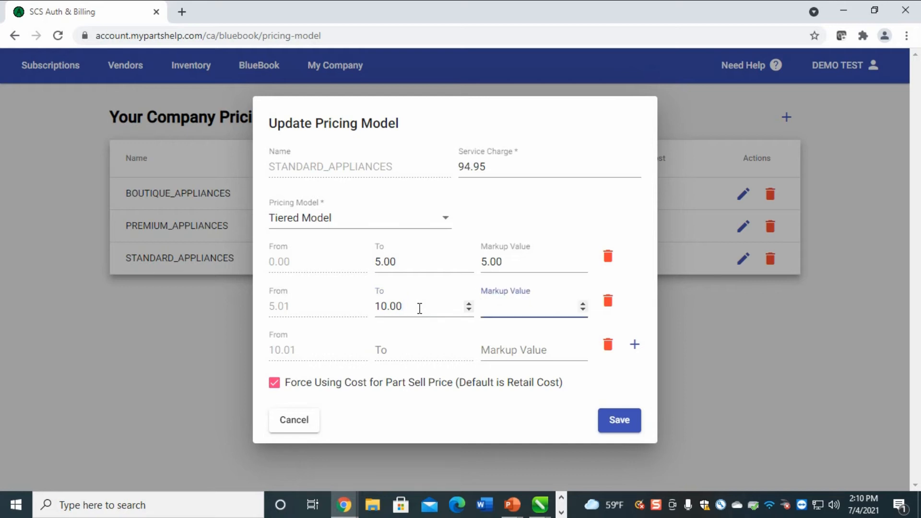
{"action": "type", "text": "3.0"}
Add a tier up to 25.00 at markup 2 and a final tier at 1.5, then save
{"action": "left_click", "coordinate": [634, 344]}
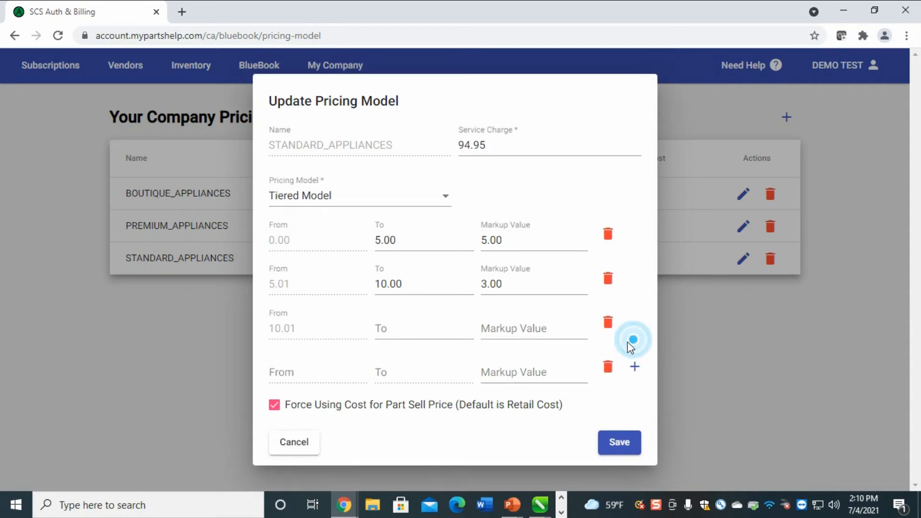
{"action": "left_click", "coordinate": [407, 326]}
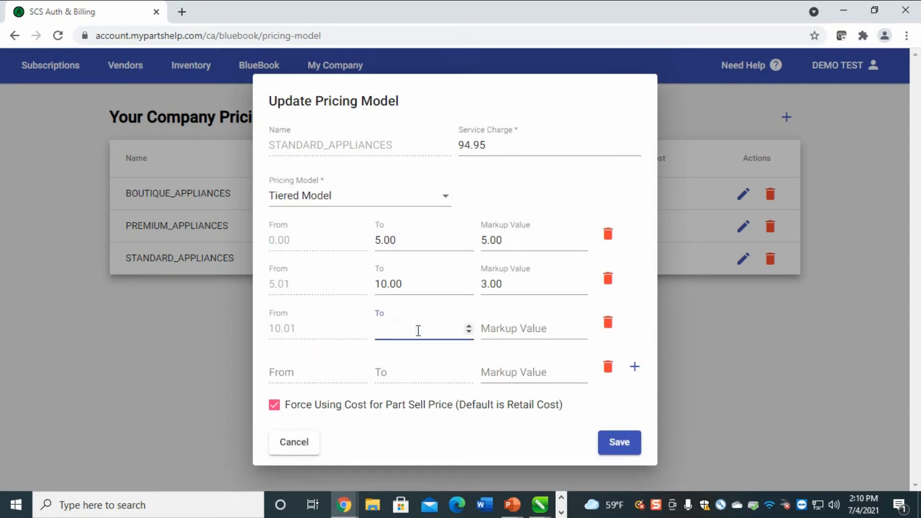
{"action": "type", "text": "25.00"}
{"action": "left_click", "coordinate": [550, 325]}
{"action": "type", "text": "2."}
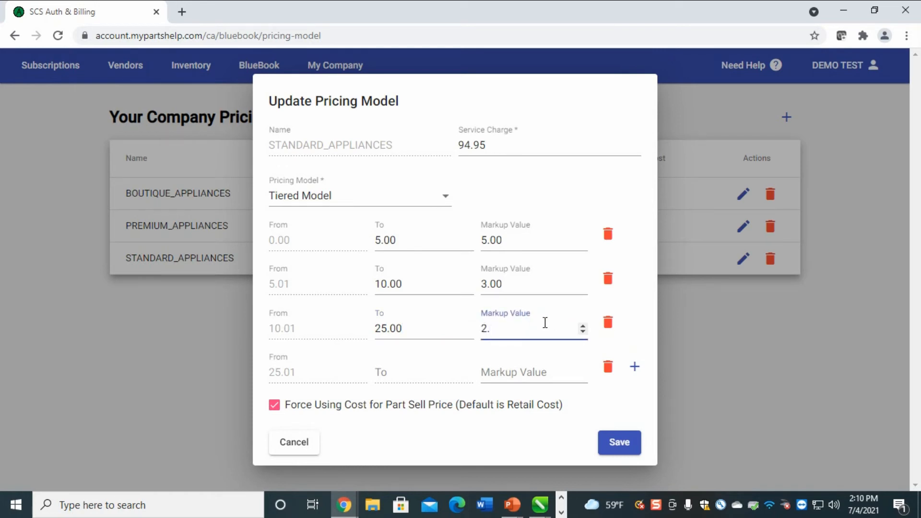
{"action": "left_click", "coordinate": [535, 367]}
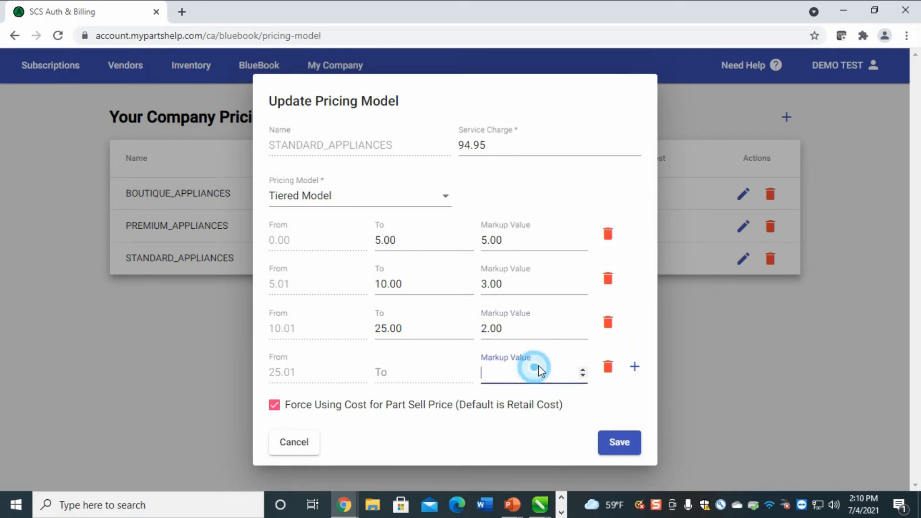
{"action": "type", "text": "1.5"}
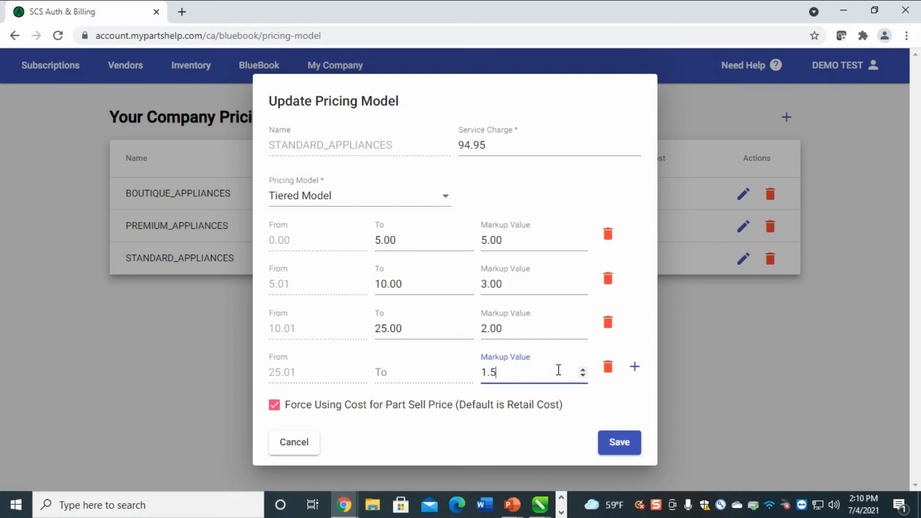
{"action": "left_click", "coordinate": [614, 442]}
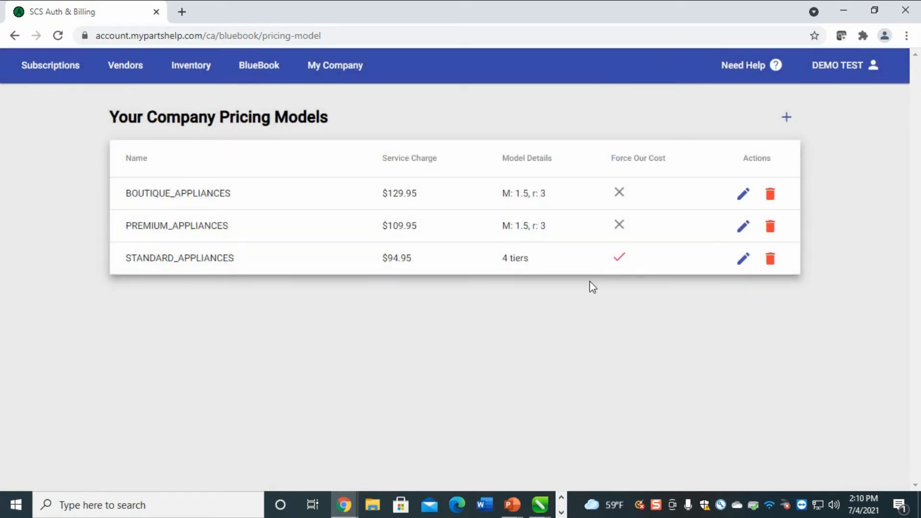
Resave STANDARD_APPLIANCES as a Service Desk Model with M 1.50, r 3.0 and Force Using Cost unchecked
{"action": "left_click", "coordinate": [743, 259]}
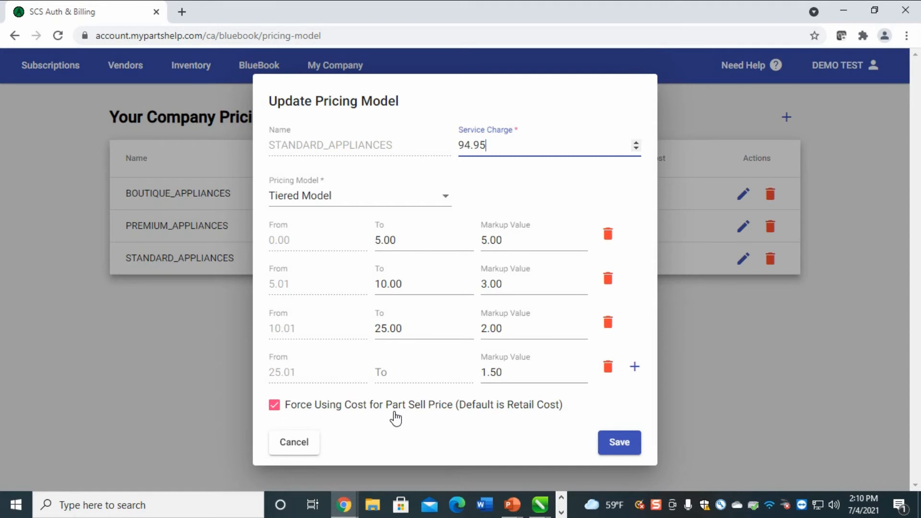
{"action": "left_click", "coordinate": [274, 404]}
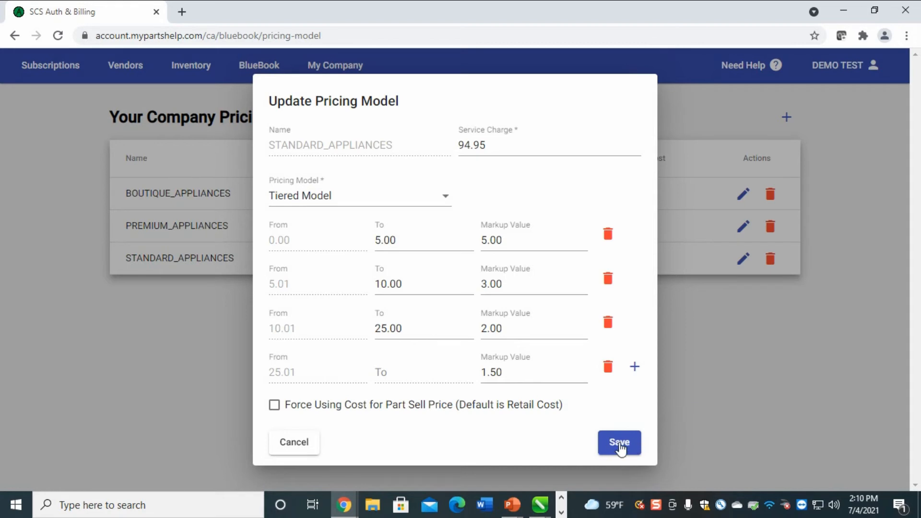
{"action": "left_click", "coordinate": [373, 193]}
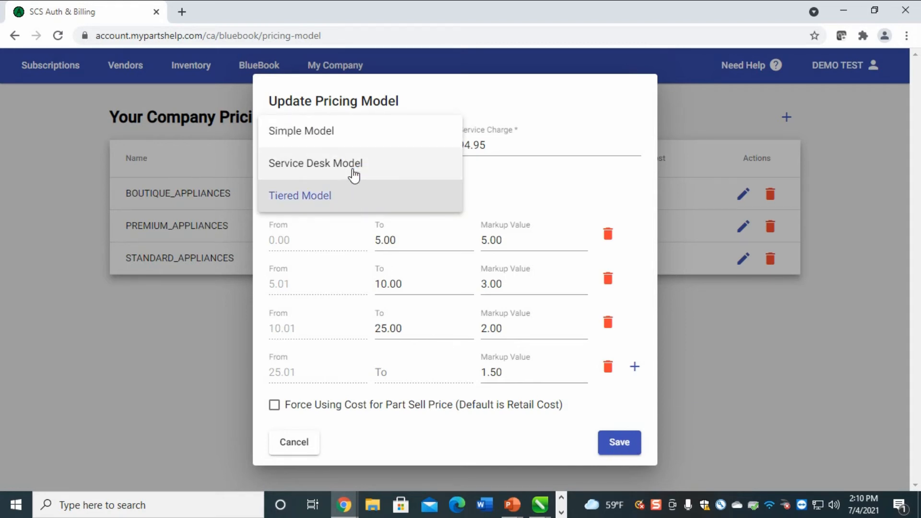
{"action": "left_click", "coordinate": [353, 164]}
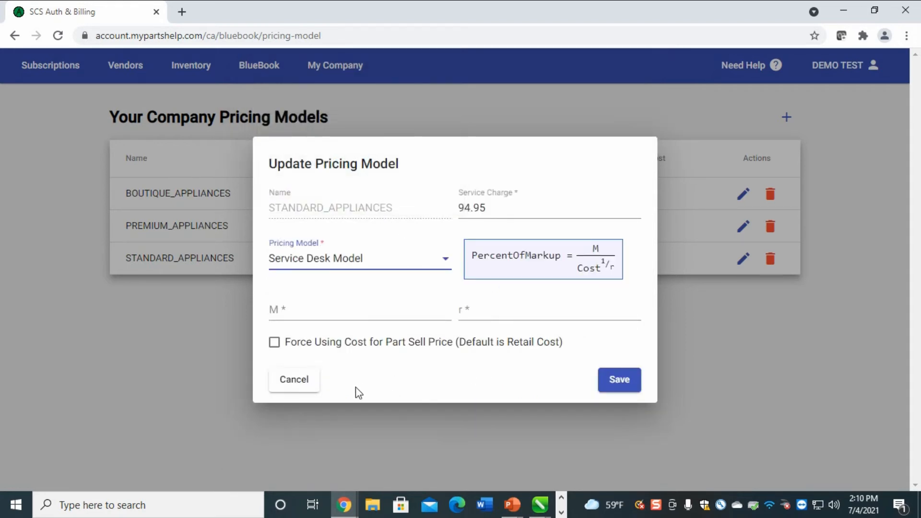
{"action": "left_click", "coordinate": [341, 313]}
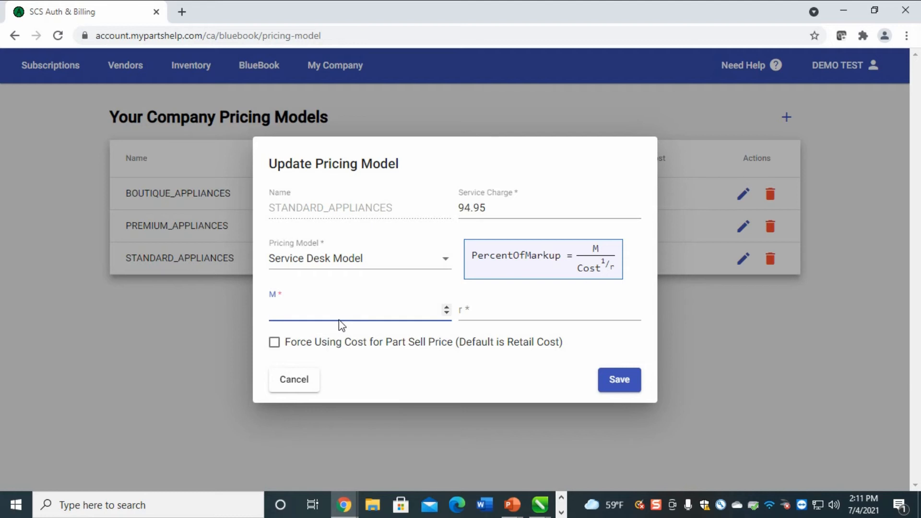
{"action": "type", "text": "1.50"}
{"action": "key", "text": "Tab"}
{"action": "type", "text": "3.0"}
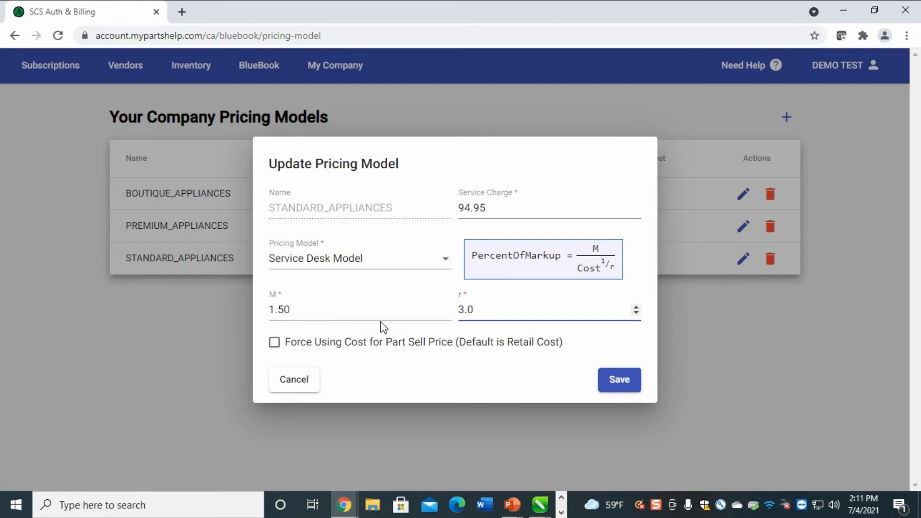
{"action": "left_click", "coordinate": [632, 372]}
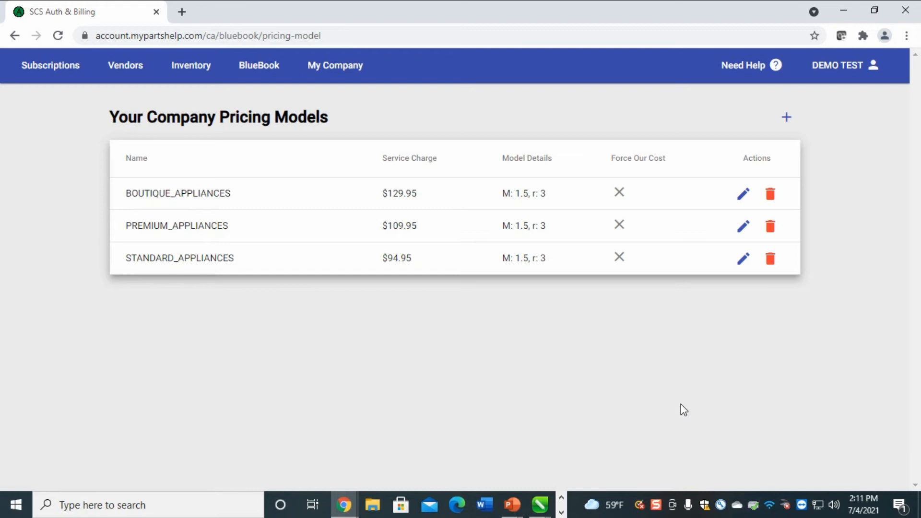
Start a new pricing model named Specialty with a 199.95 service charge
{"action": "left_click", "coordinate": [785, 119]}
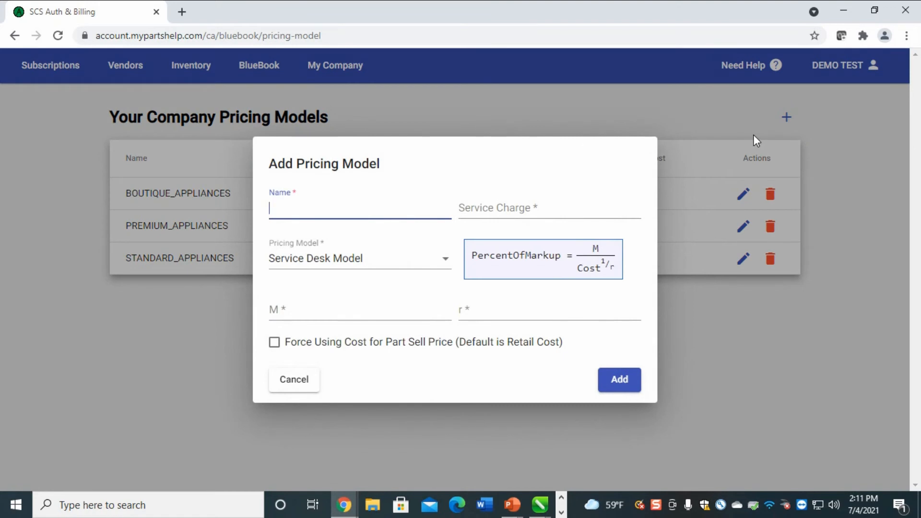
{"action": "type", "text": "Specialty"}
{"action": "key", "text": "Tab"}
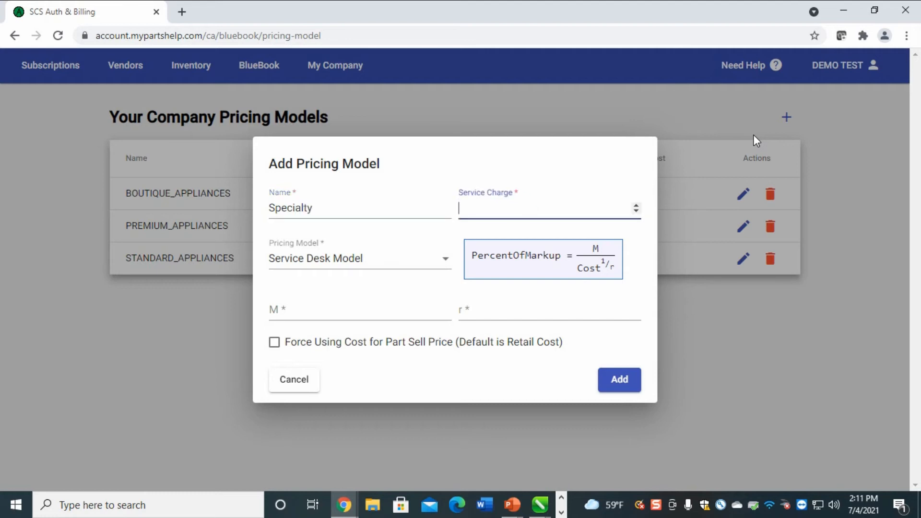
{"action": "type", "text": "199.95"}
{"action": "key", "text": "Tab"}
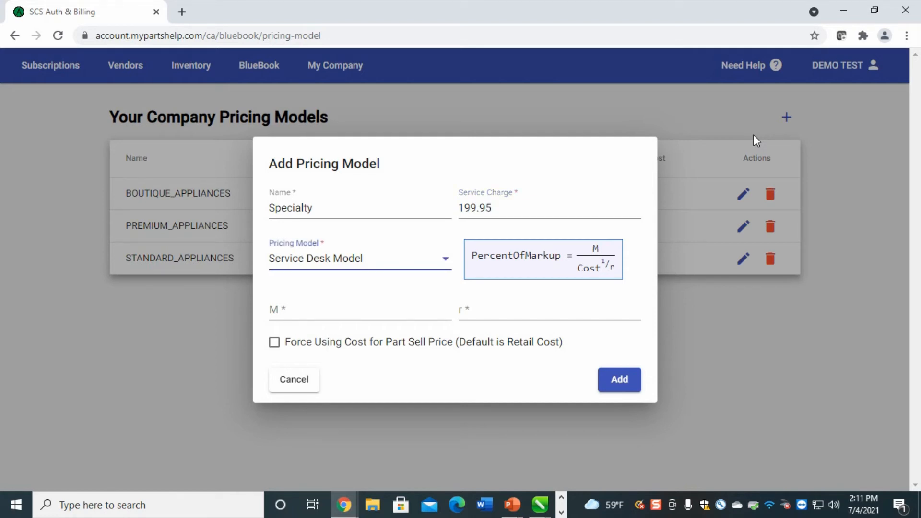
Give it Simple Model with markup 1.35 and Force Using Cost checked, then add it
{"action": "left_click", "coordinate": [426, 263]}
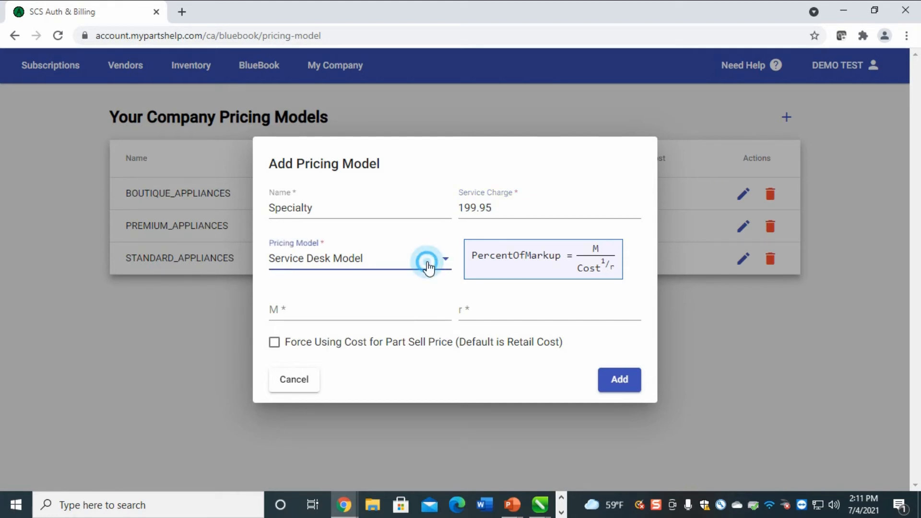
{"action": "left_click", "coordinate": [374, 239]}
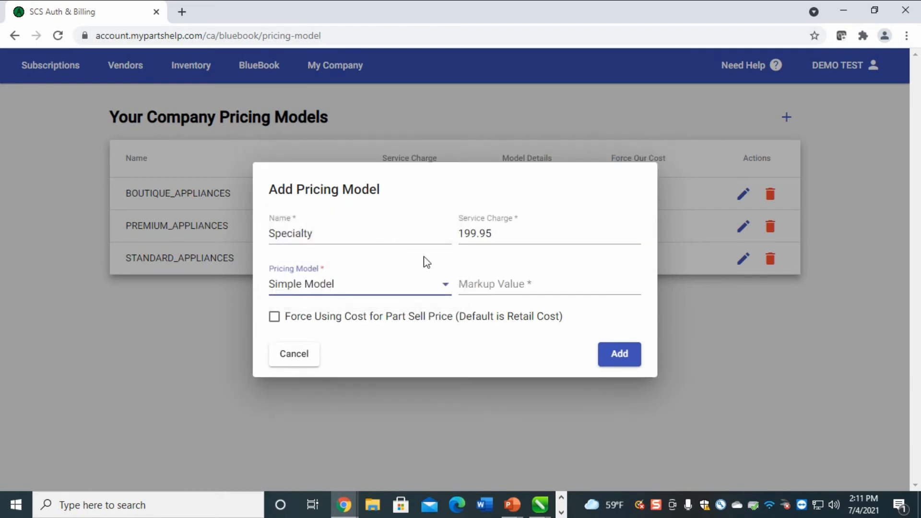
{"action": "left_click", "coordinate": [506, 279]}
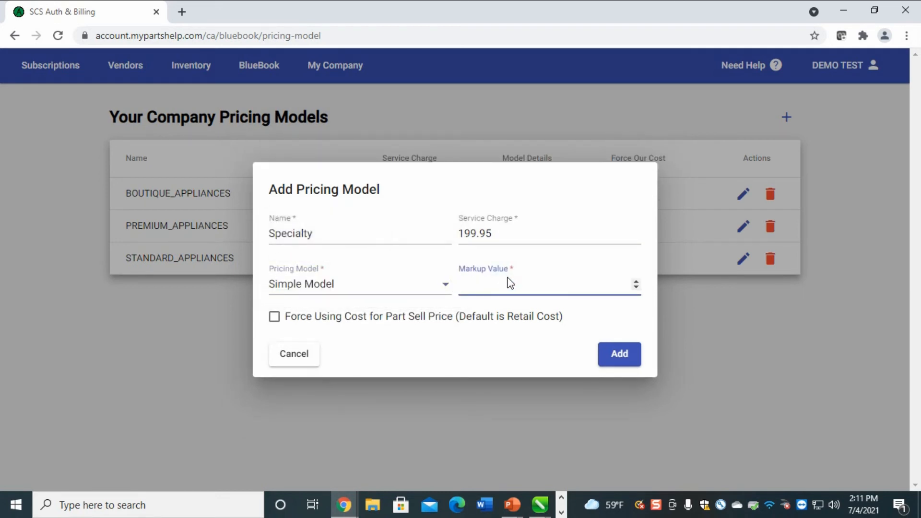
{"action": "type", "text": "1.25"}
{"action": "double_click", "coordinate": [497, 283]}
{"action": "type", "text": "1.35"}
{"action": "left_click", "coordinate": [274, 316]}
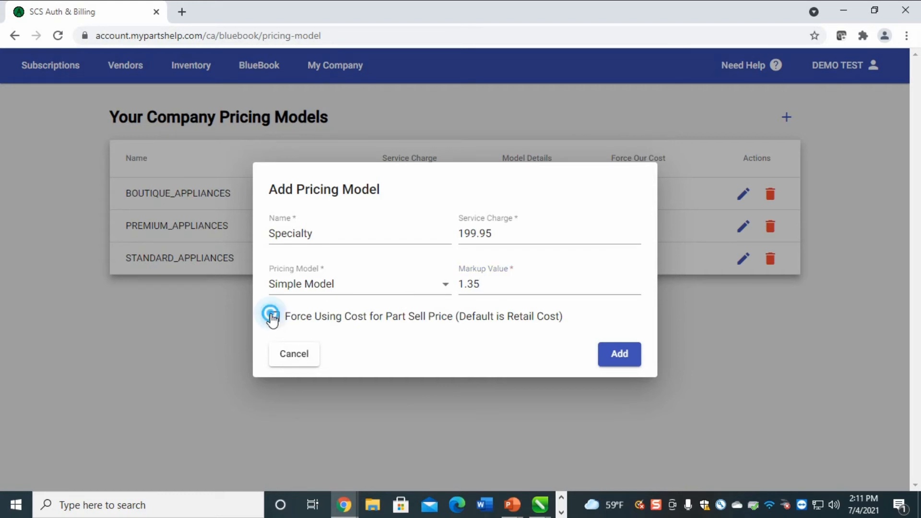
{"action": "left_click", "coordinate": [624, 359]}
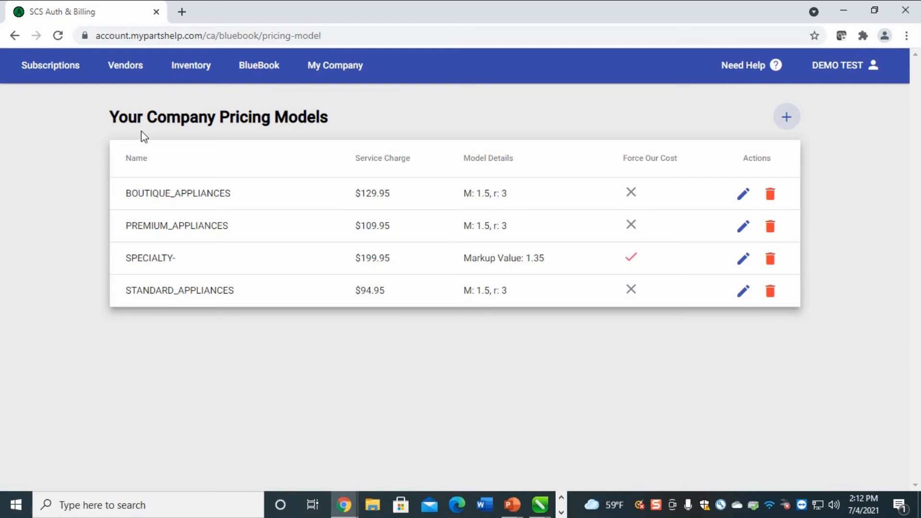
Go to BlueBook > Pricing Model Assignment, choose Refrigerators, and scroll through the brand assignments
{"action": "left_click", "coordinate": [265, 68]}
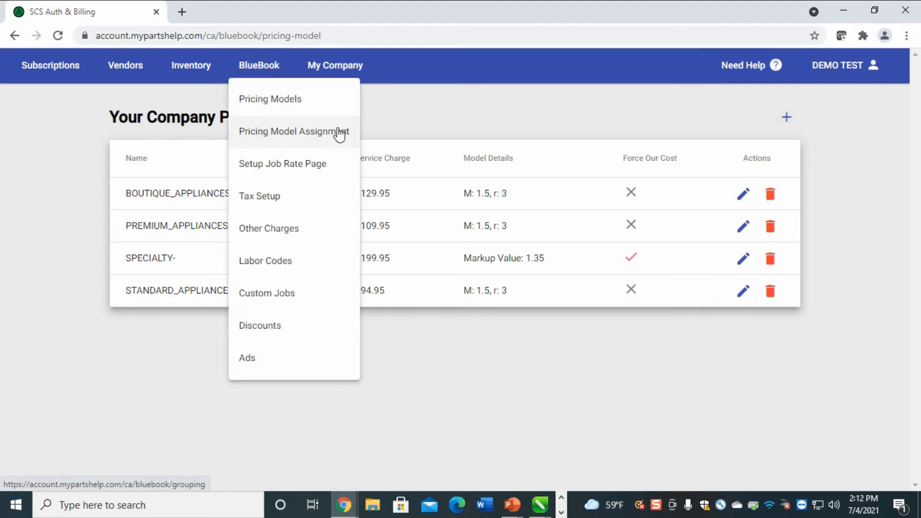
{"action": "left_click", "coordinate": [325, 139]}
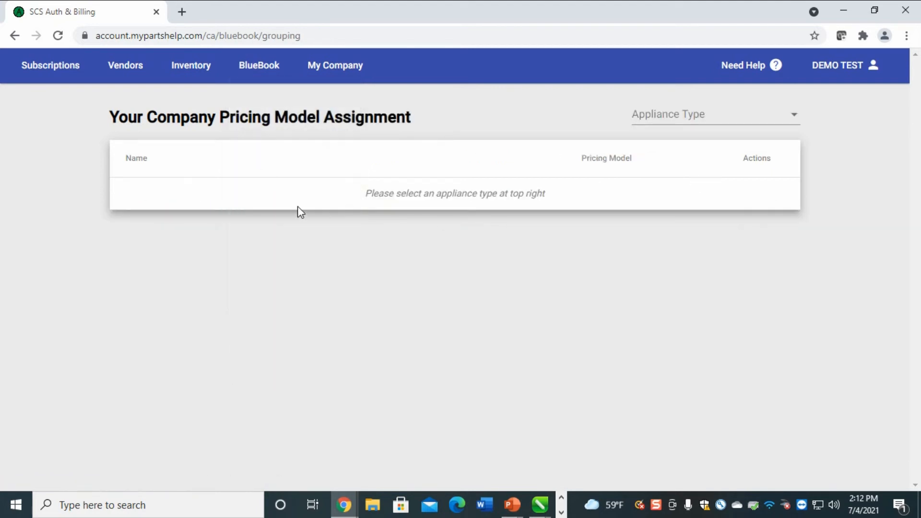
{"action": "left_click", "coordinate": [795, 120]}
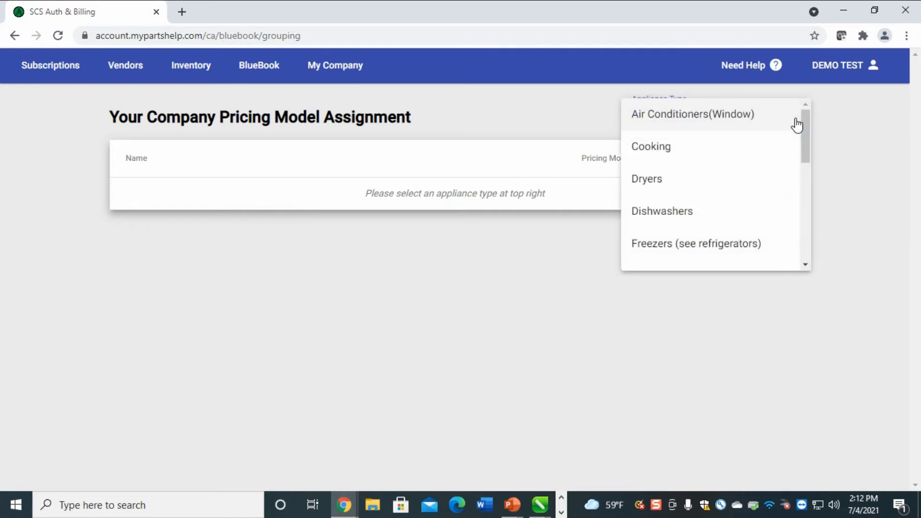
{"action": "scroll", "coordinate": [765, 182], "scroll_direction": "down", "scroll_amount": 7}
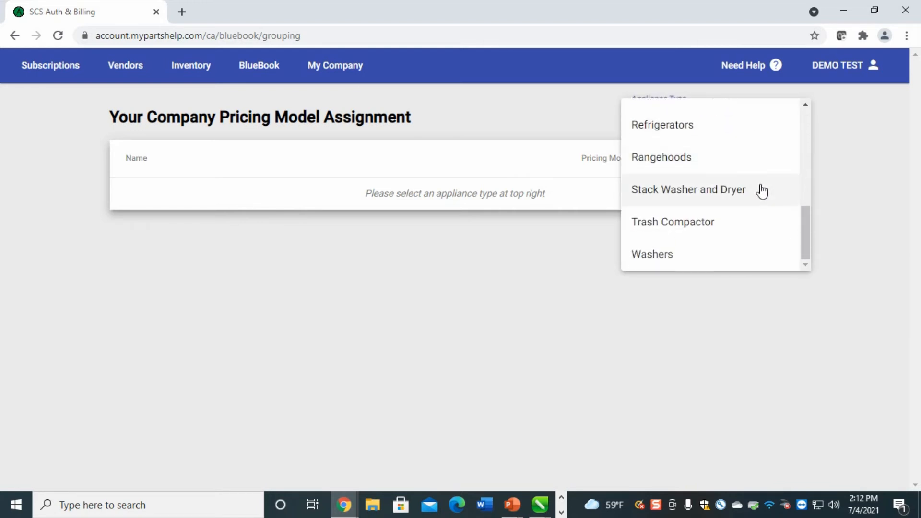
{"action": "left_click", "coordinate": [674, 127]}
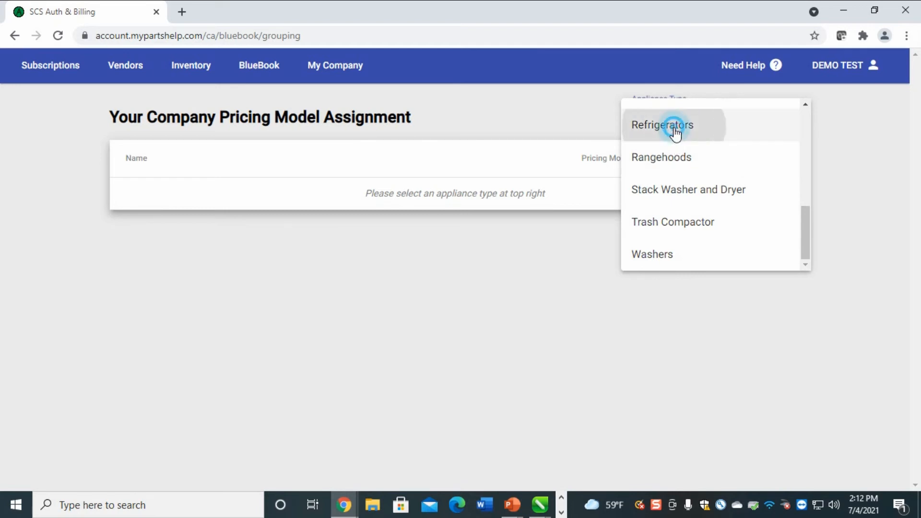
{"action": "scroll", "coordinate": [459, 313], "scroll_direction": "down", "scroll_amount": 5}
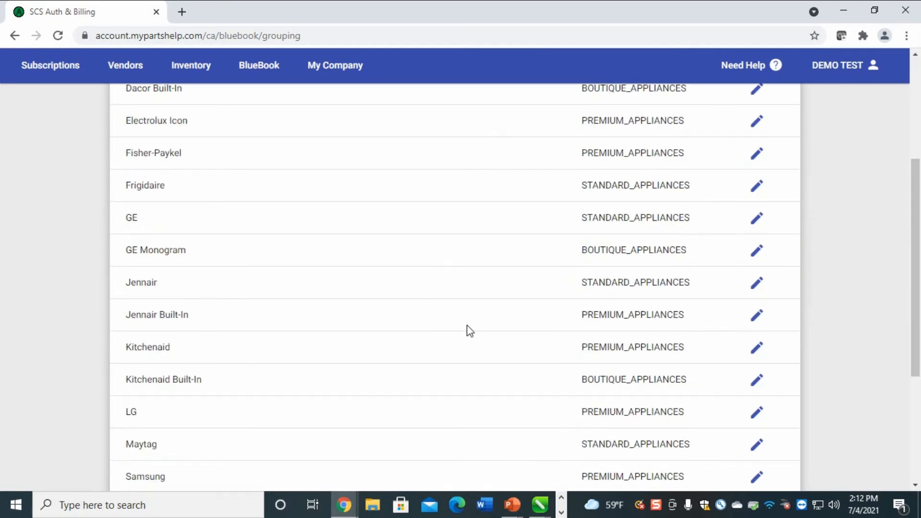
{"action": "scroll", "coordinate": [469, 331], "scroll_direction": "up", "scroll_amount": 4}
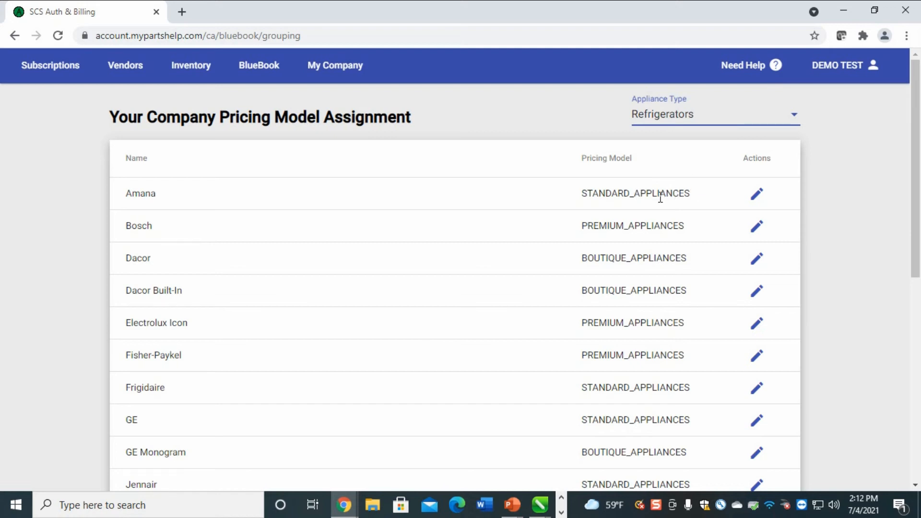
{"action": "scroll", "coordinate": [568, 247], "scroll_direction": "down", "scroll_amount": 1}
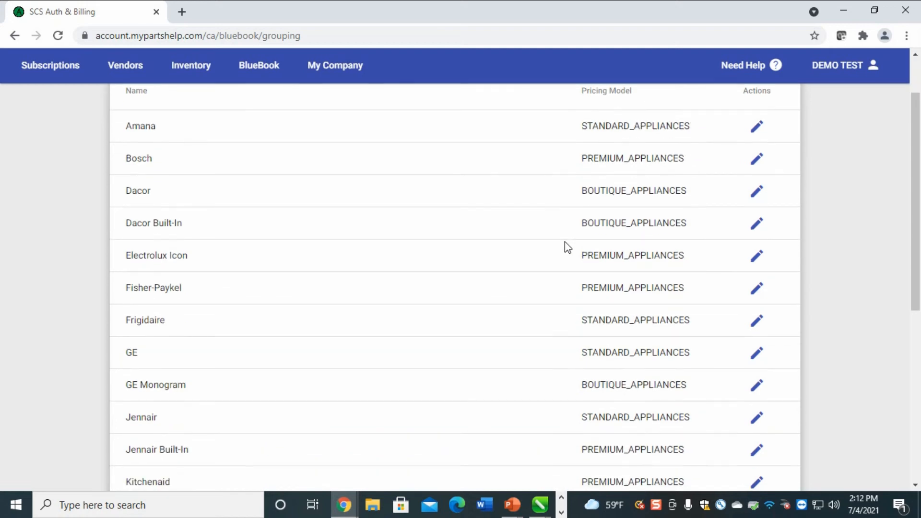
{"action": "scroll", "coordinate": [541, 247], "scroll_direction": "down", "scroll_amount": 2}
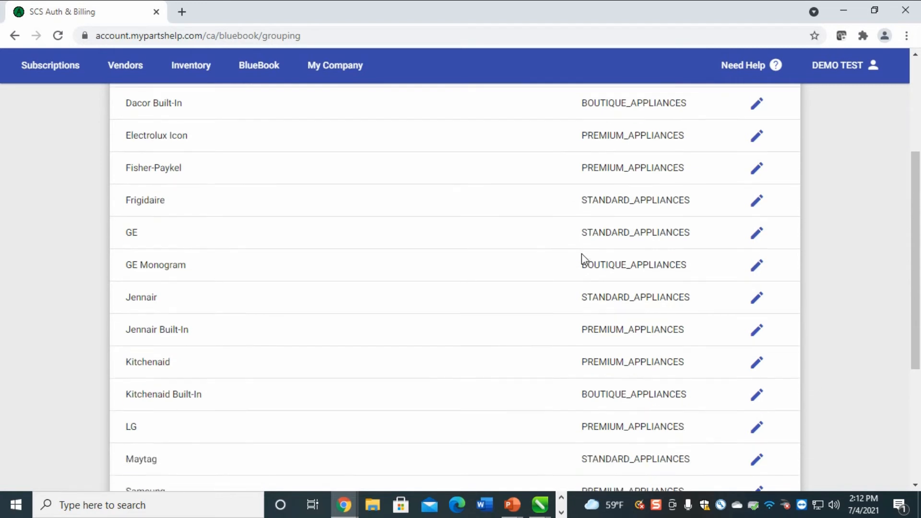
{"action": "scroll", "coordinate": [581, 254], "scroll_direction": "down", "scroll_amount": 3}
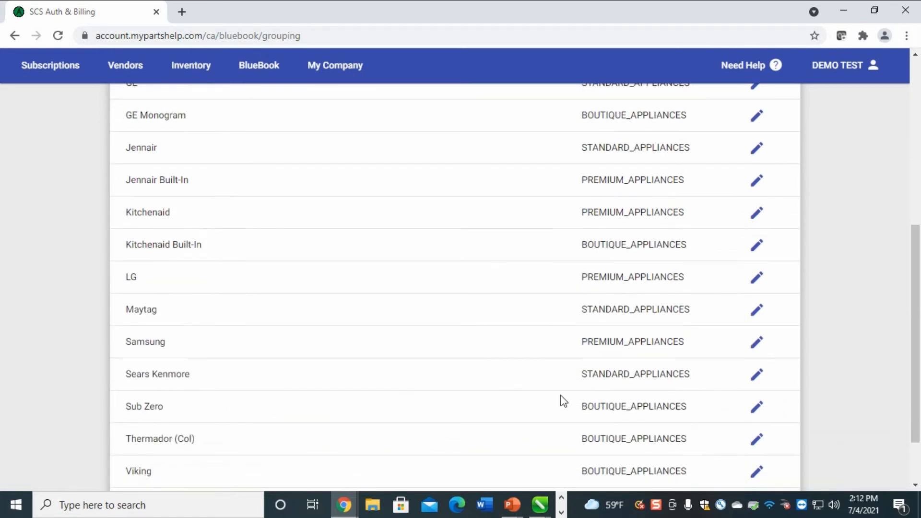
Begin changing Samsung's refrigerator model to STANDARD_APPLIANCES, cancel it, and review the brand table
{"action": "left_click_drag", "start_coordinate": [691, 347], "coordinate": [583, 353]}
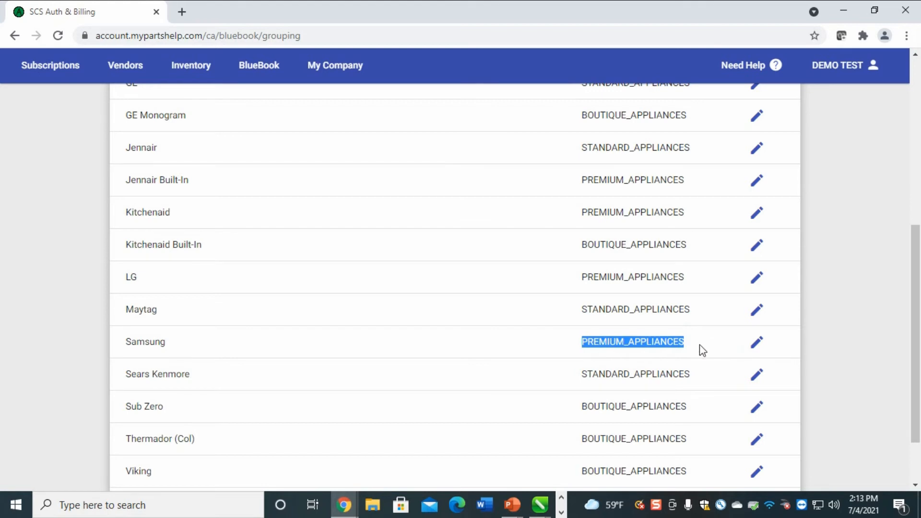
{"action": "left_click", "coordinate": [757, 348]}
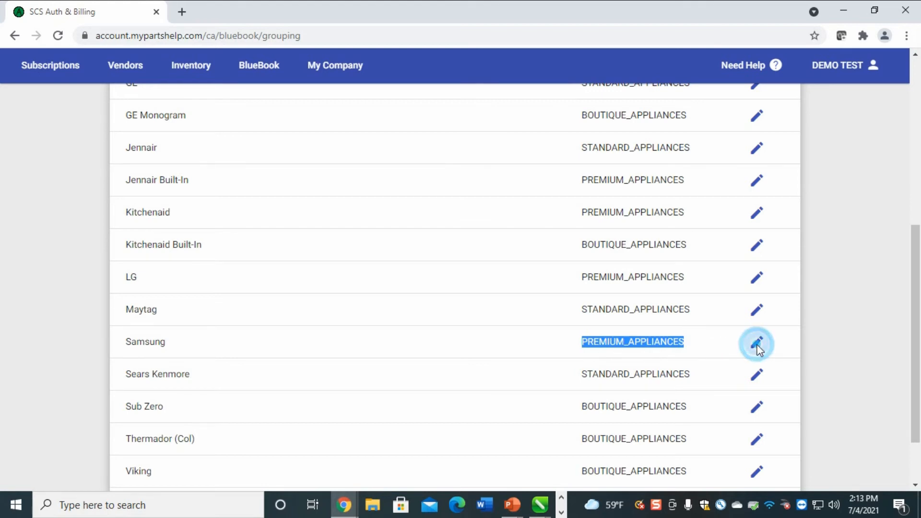
{"action": "left_click", "coordinate": [390, 267]}
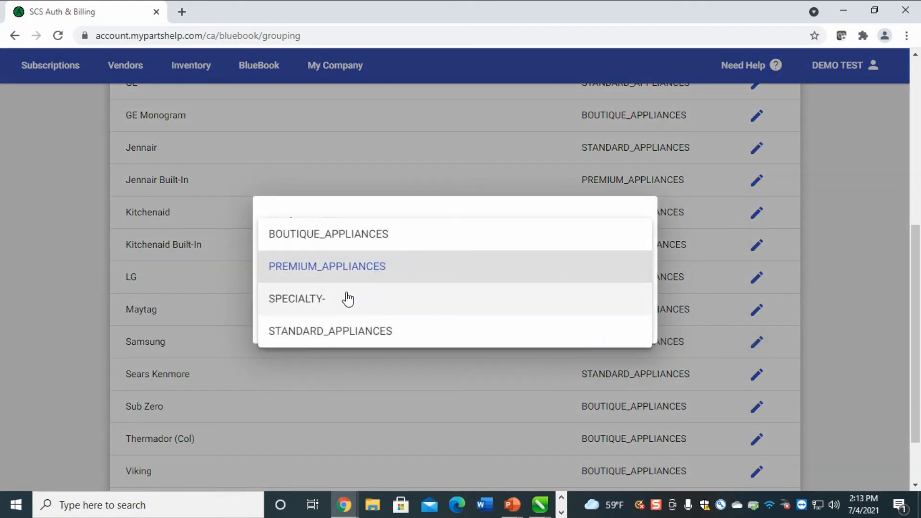
{"action": "left_click", "coordinate": [326, 332]}
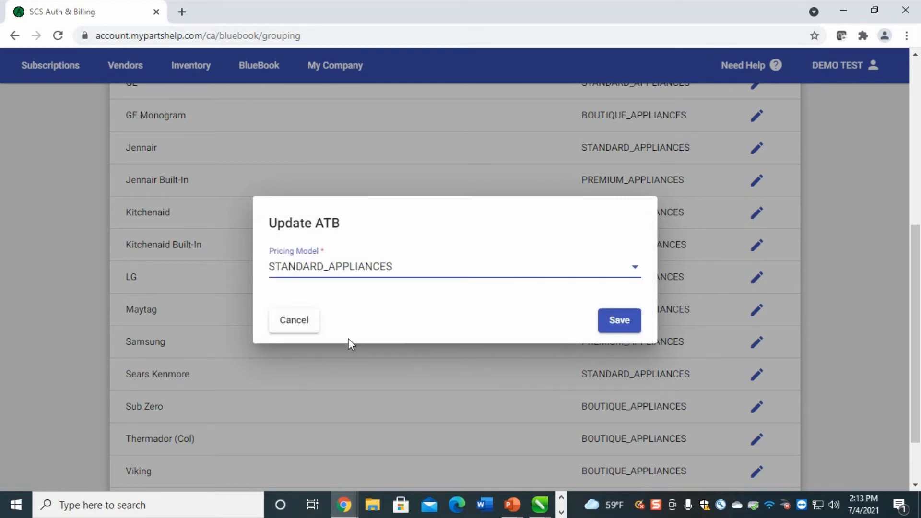
{"action": "left_click", "coordinate": [291, 330]}
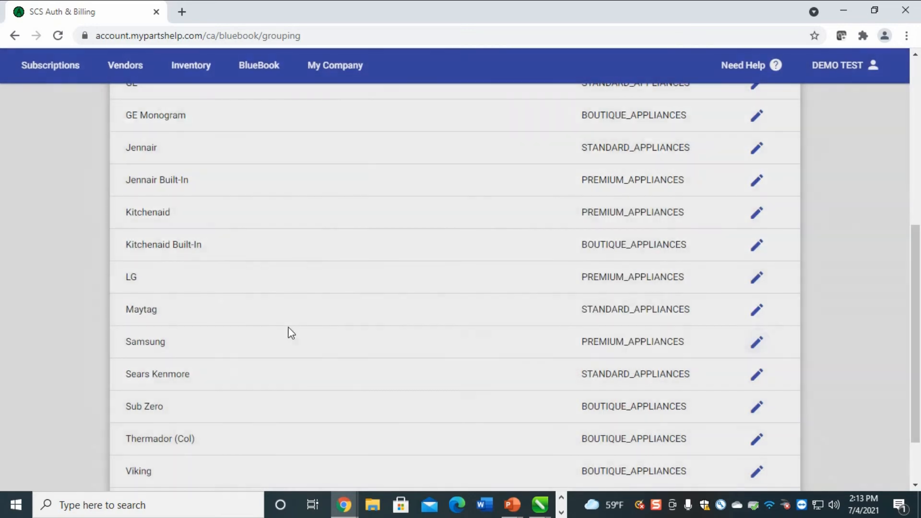
{"action": "scroll", "coordinate": [564, 344], "scroll_direction": "up", "scroll_amount": 7}
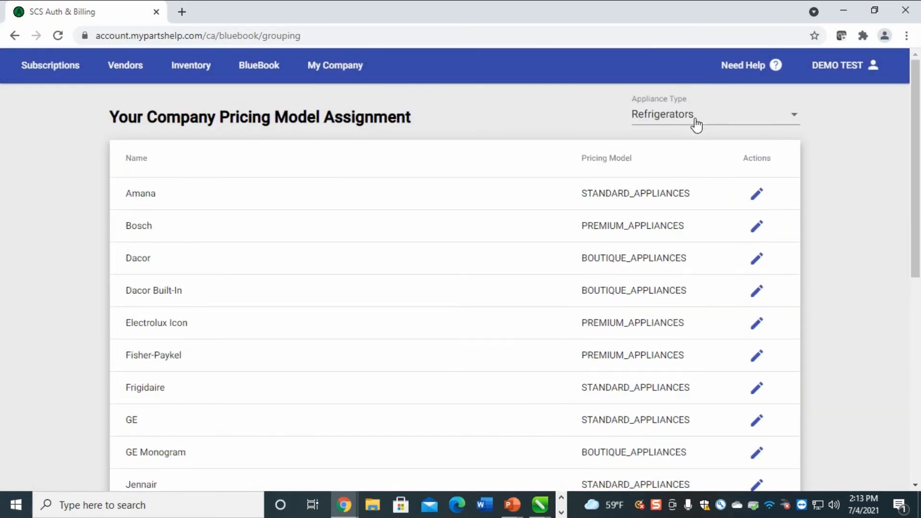
{"action": "scroll", "coordinate": [372, 329], "scroll_direction": "down", "scroll_amount": 3}
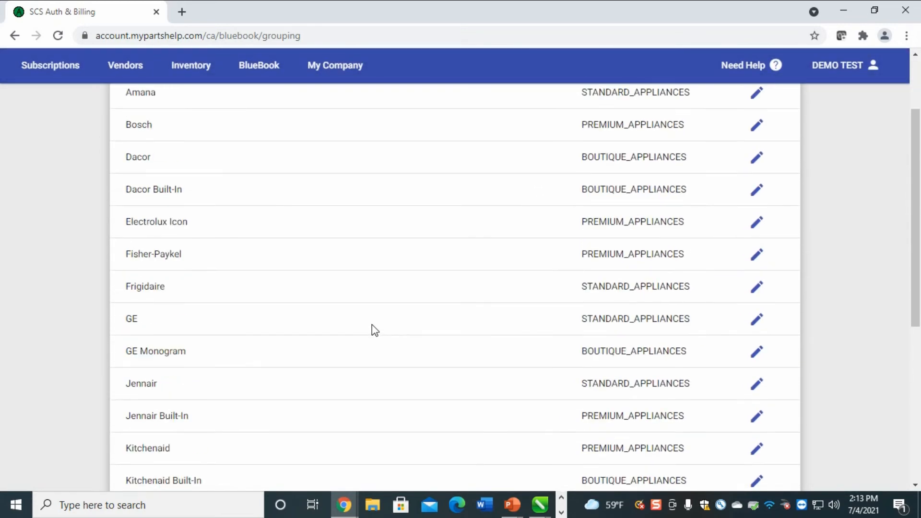
{"action": "scroll", "coordinate": [380, 327], "scroll_direction": "down", "scroll_amount": 5}
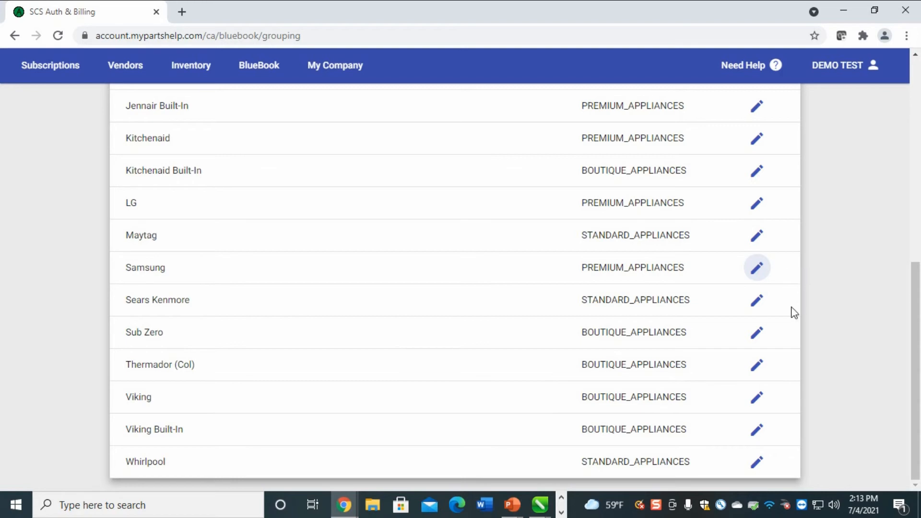
Assign SPECIALTY- as the pricing model for Sub Zero refrigerators and save
{"action": "left_click", "coordinate": [757, 332]}
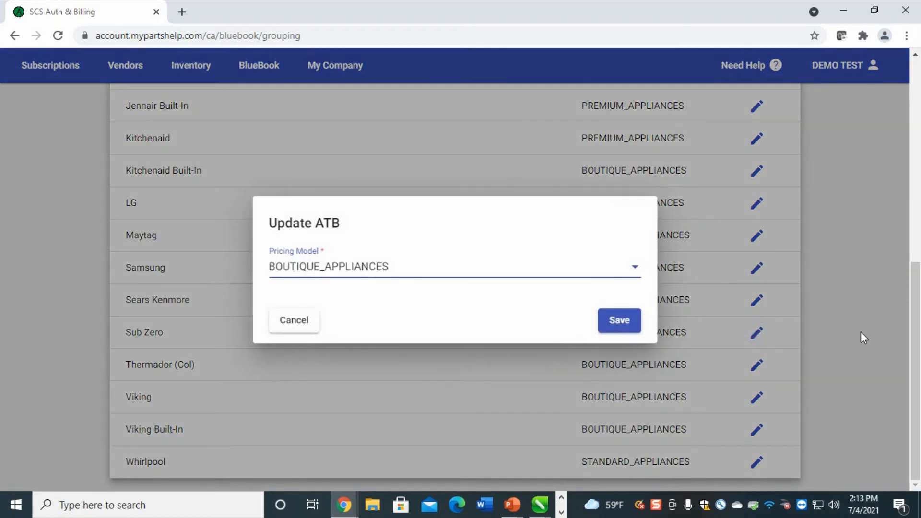
{"action": "left_click", "coordinate": [443, 271]}
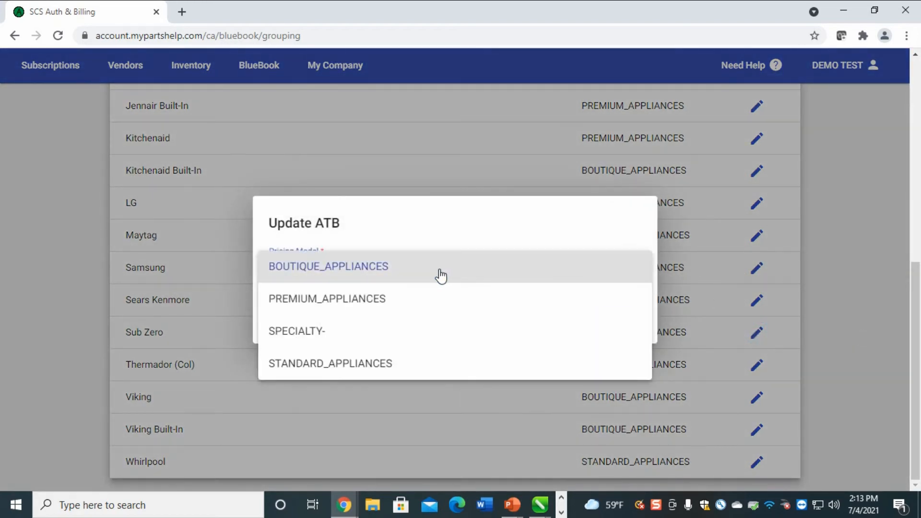
{"action": "left_click", "coordinate": [331, 332]}
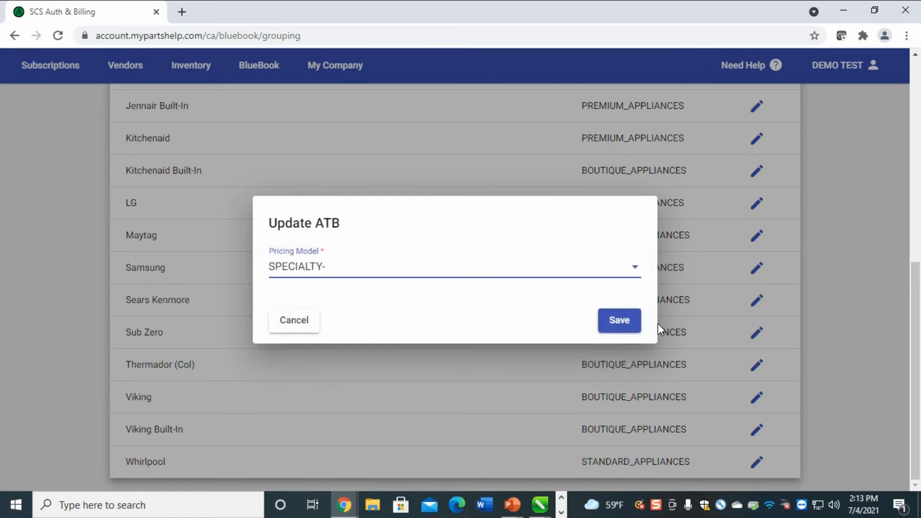
{"action": "left_click", "coordinate": [625, 321]}
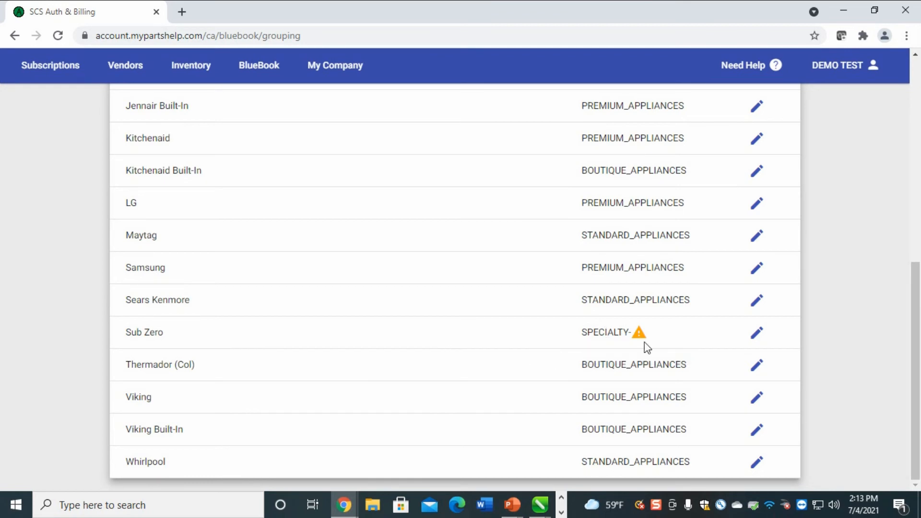
{"action": "mouse_move", "coordinate": [639, 335]}
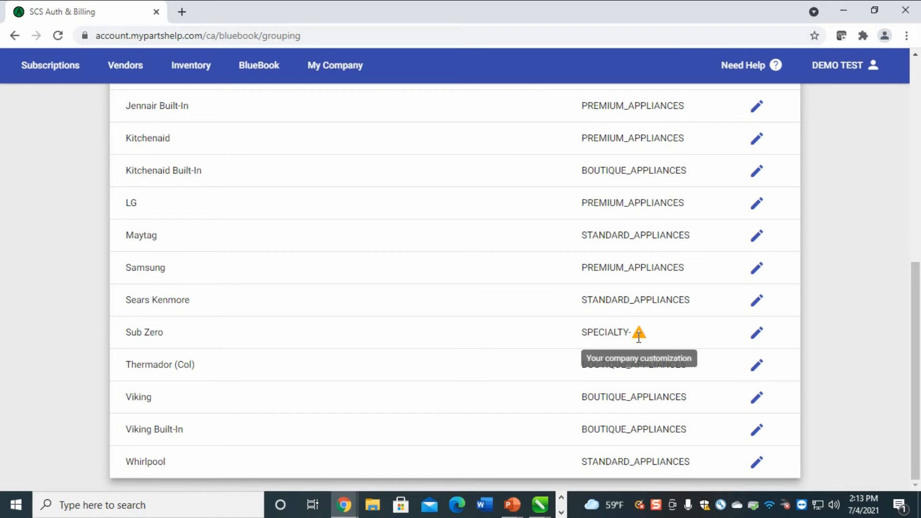
Set Sub Zero's pricing model to PREMIUM_APPLIANCES and save
{"action": "left_click", "coordinate": [757, 333]}
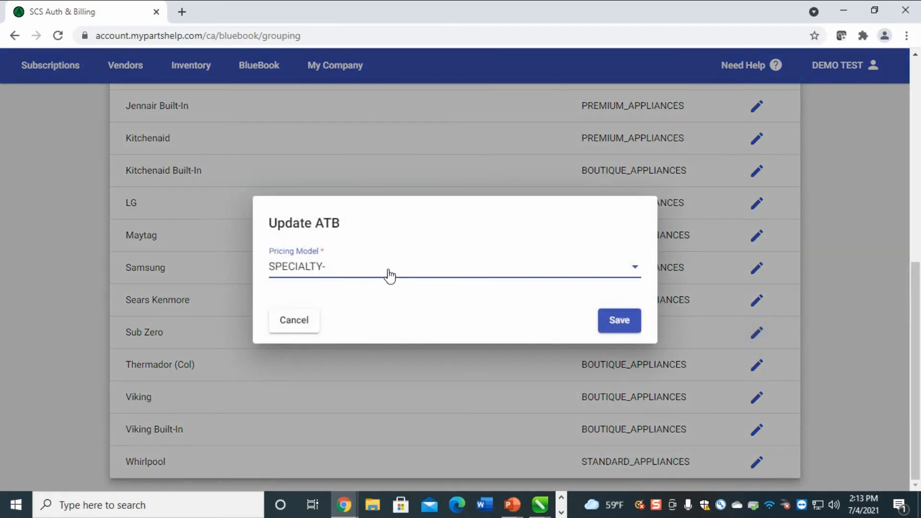
{"action": "left_click", "coordinate": [389, 275]}
{"action": "left_click", "coordinate": [345, 236]}
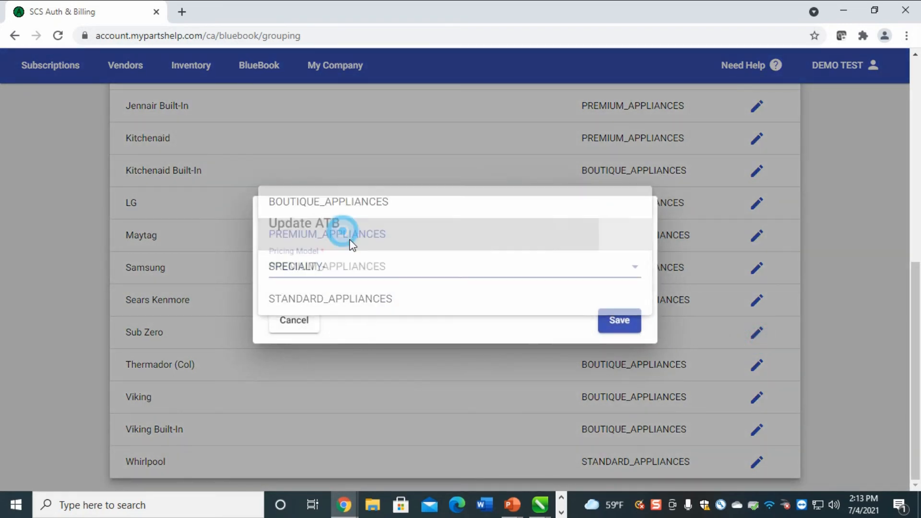
{"action": "left_click", "coordinate": [613, 327]}
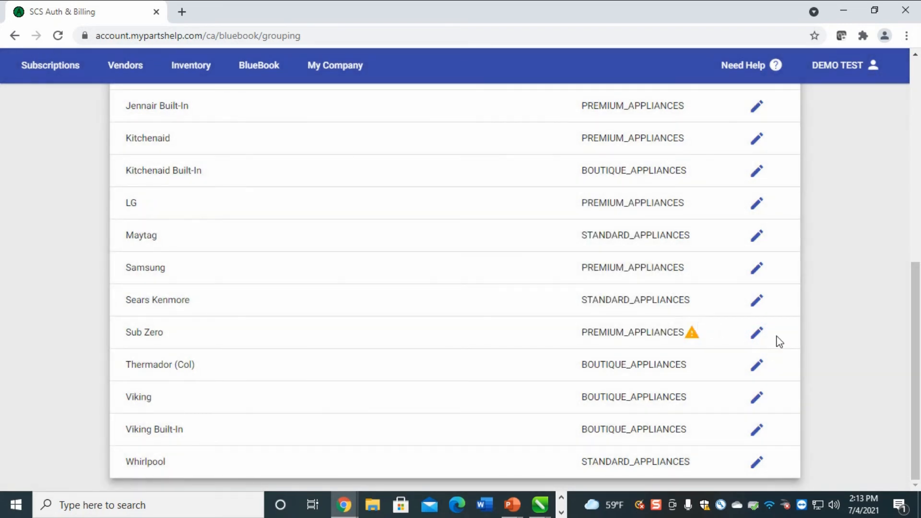
Change Sub Zero's pricing model to BOUTIQUE_APPLIANCES and save
{"action": "left_click", "coordinate": [756, 335]}
{"action": "left_click", "coordinate": [378, 261]}
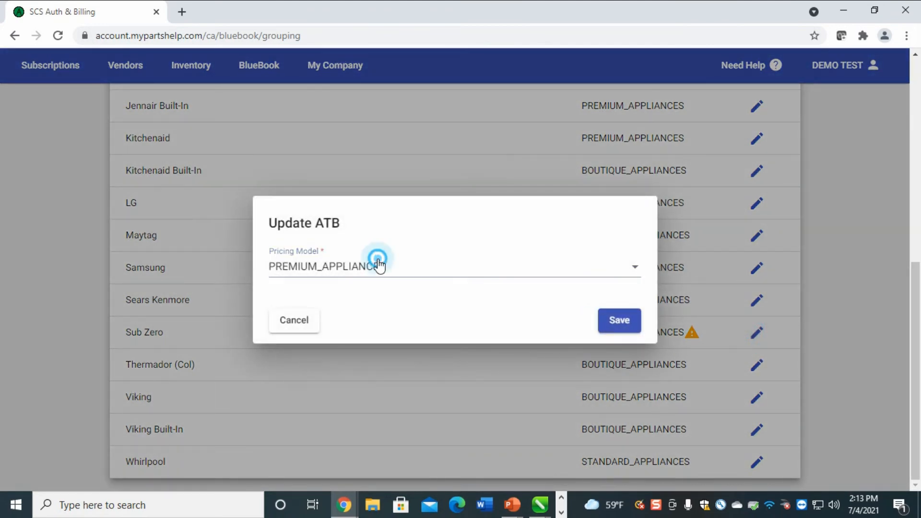
{"action": "left_click", "coordinate": [370, 238]}
{"action": "left_click", "coordinate": [618, 322]}
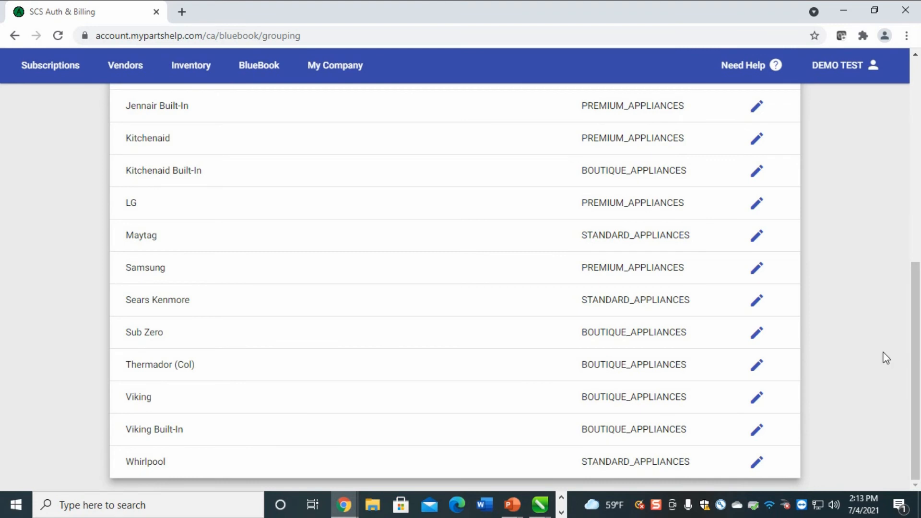
Go to BlueBook > Pricing Models and delete the SPECIALTY- model, confirming with OK
{"action": "scroll", "coordinate": [392, 356], "scroll_direction": "up", "scroll_amount": 8}
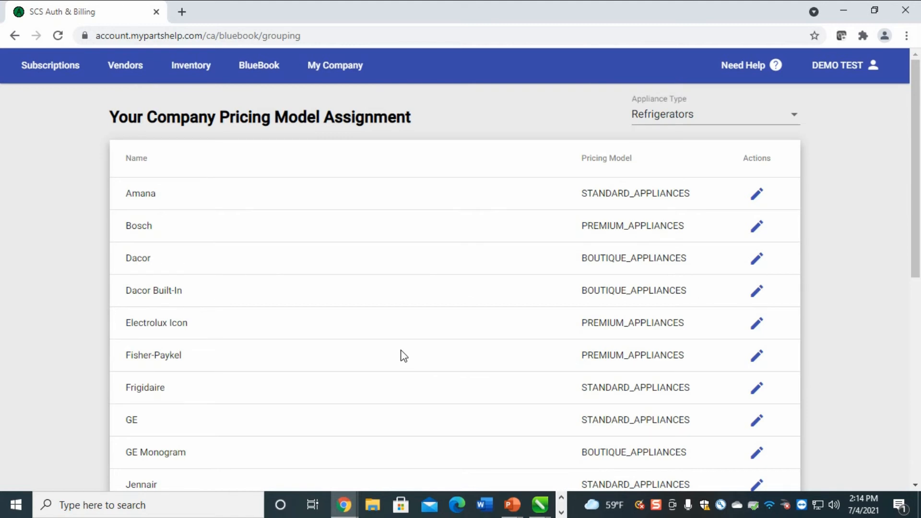
{"action": "left_click", "coordinate": [710, 114]}
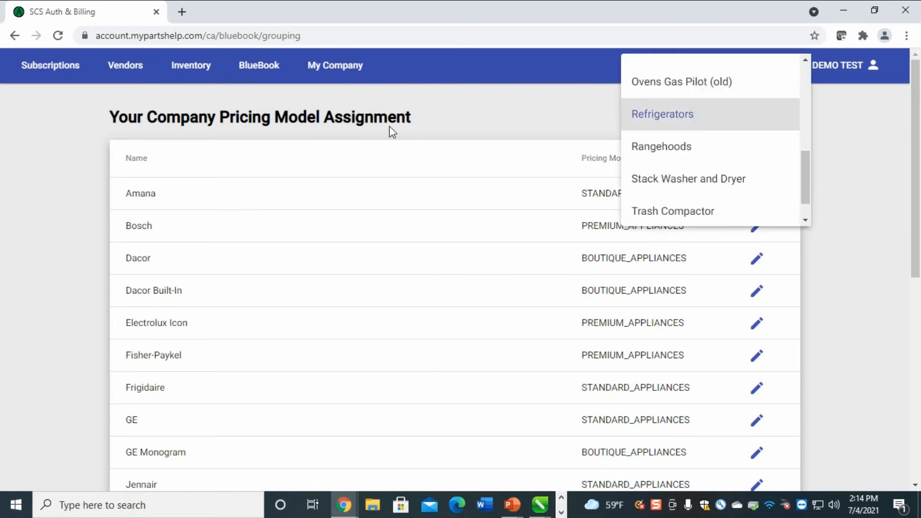
{"action": "left_click", "coordinate": [254, 72]}
{"action": "left_click", "coordinate": [259, 69]}
{"action": "left_click", "coordinate": [267, 95]}
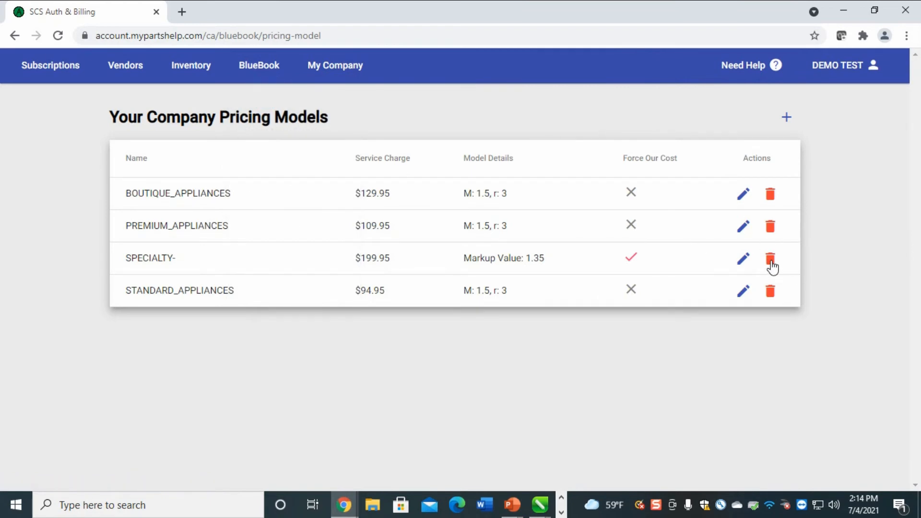
{"action": "left_click", "coordinate": [770, 259]}
{"action": "left_click", "coordinate": [527, 111]}
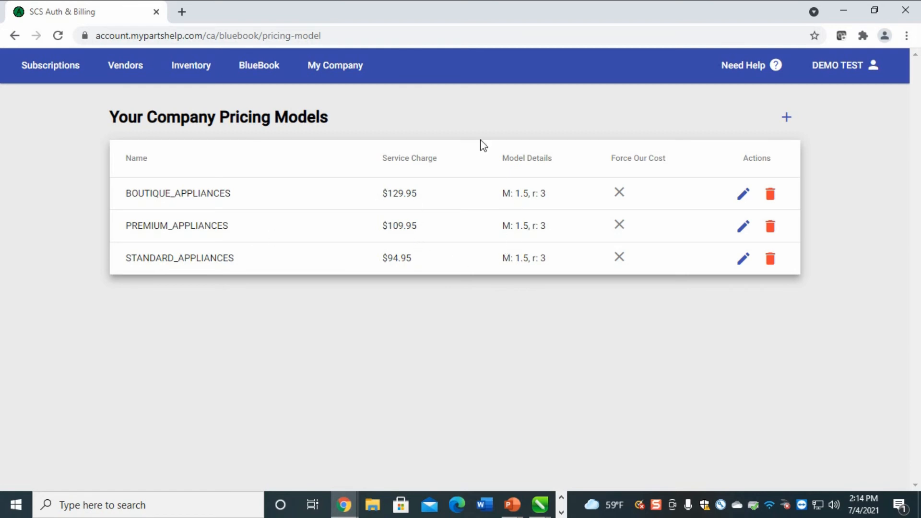
{"action": "left_click", "coordinate": [259, 71]}
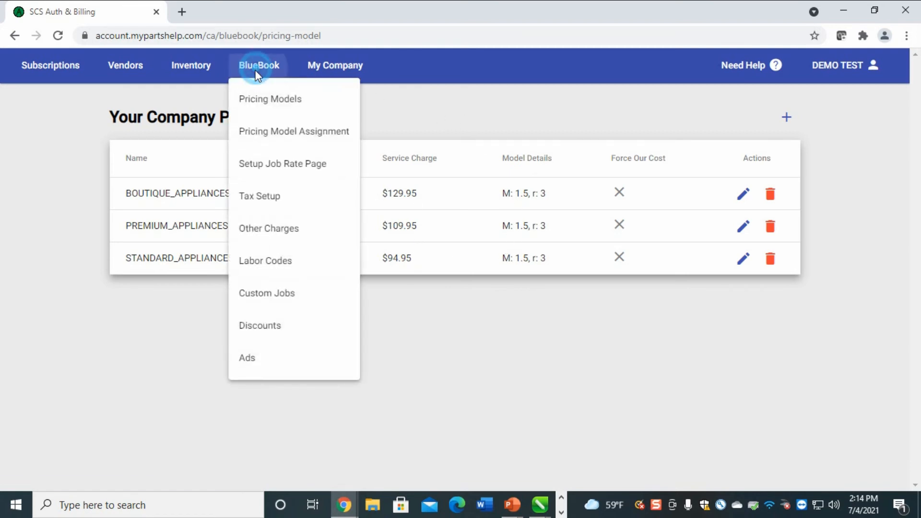
Go to the Job Rate Setup Page, cancel choosing another logo, and highlight the 800x240 size note
{"action": "left_click", "coordinate": [274, 164]}
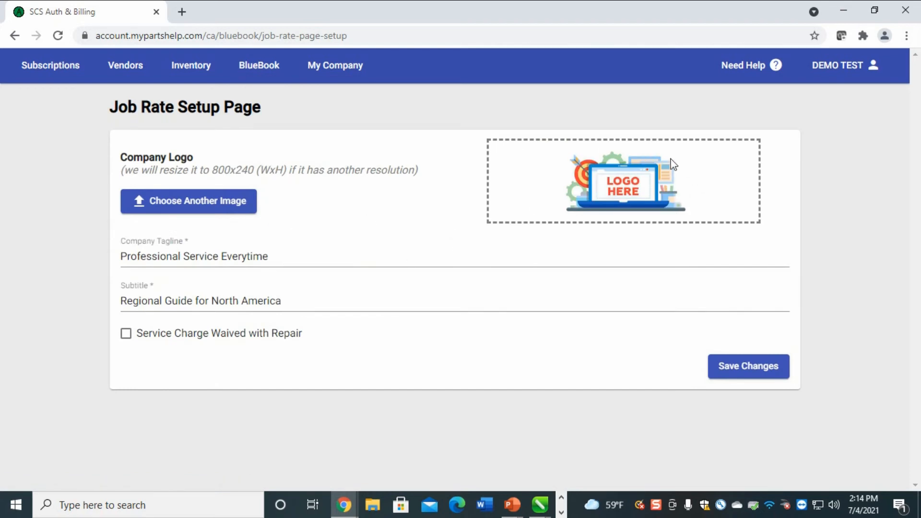
{"action": "left_click", "coordinate": [192, 206]}
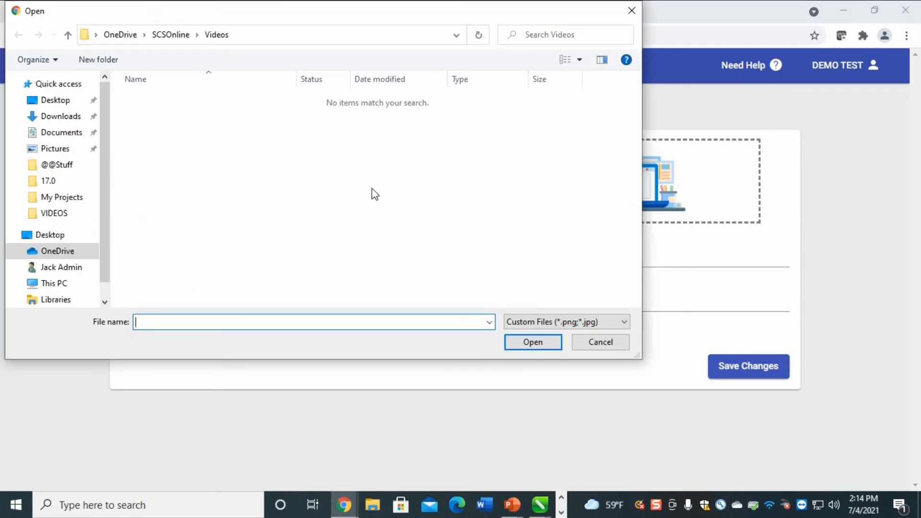
{"action": "left_click", "coordinate": [622, 343]}
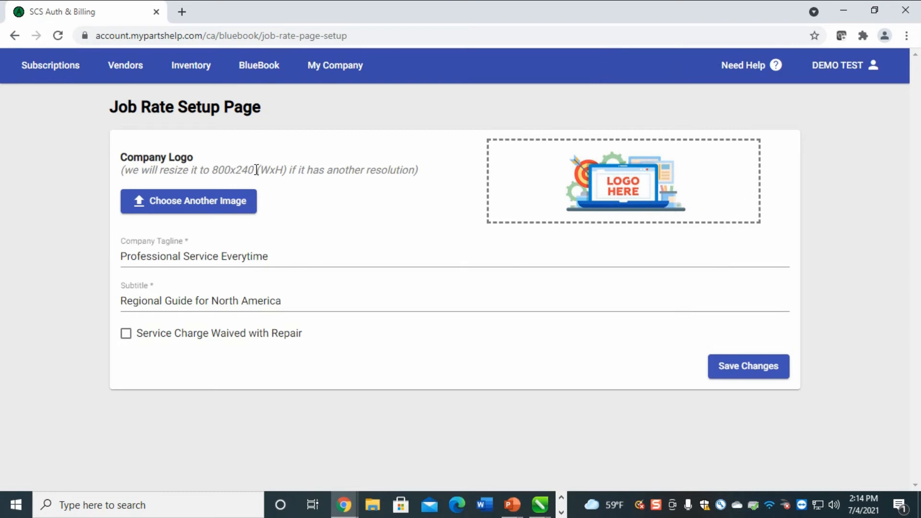
{"action": "left_click_drag", "start_coordinate": [255, 171], "coordinate": [211, 170]}
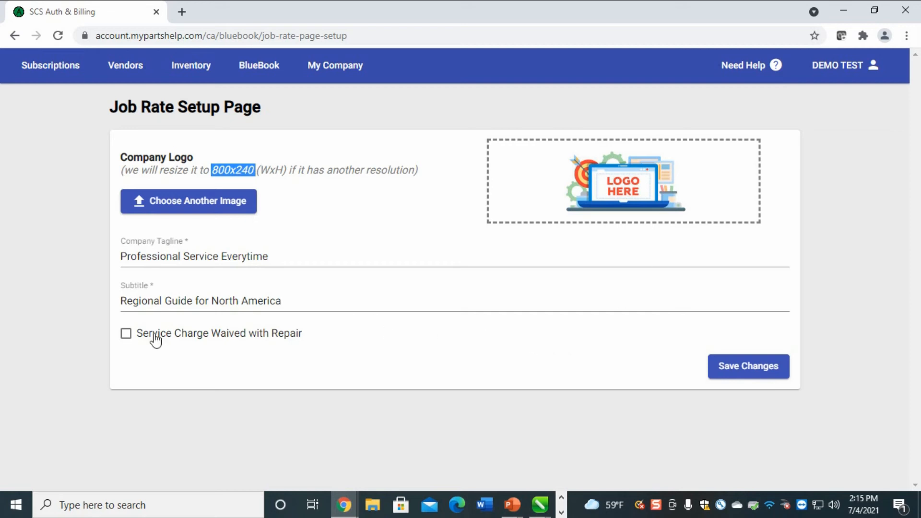
Change the tagline to 'Professional Service Every Time' and highlight the Service Charge Waived with Repair option
{"action": "left_click", "coordinate": [288, 247]}
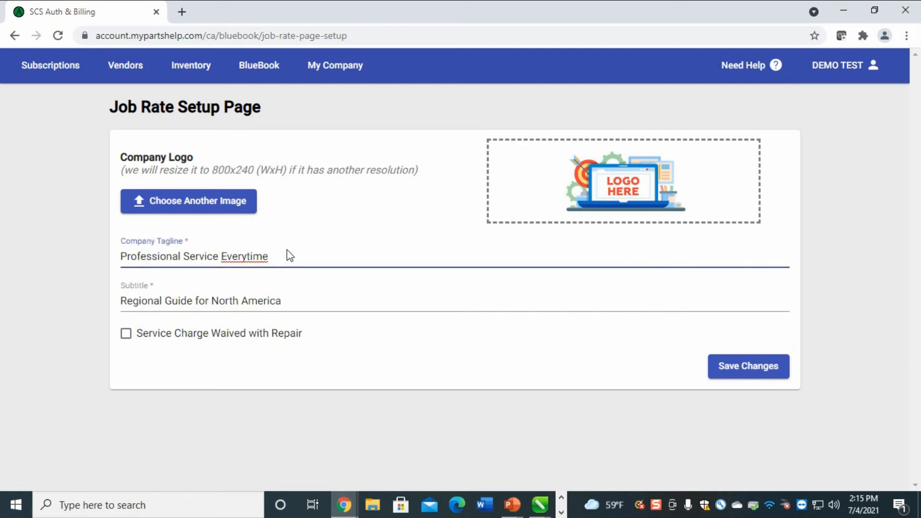
{"action": "left_click", "coordinate": [248, 257]}
{"action": "type", "text": "T"}
{"action": "key", "text": "Delete"}
{"action": "left_click", "coordinate": [313, 258]}
{"action": "left_click_drag", "start_coordinate": [320, 331], "coordinate": [136, 337]}
{"action": "left_click", "coordinate": [141, 355]}
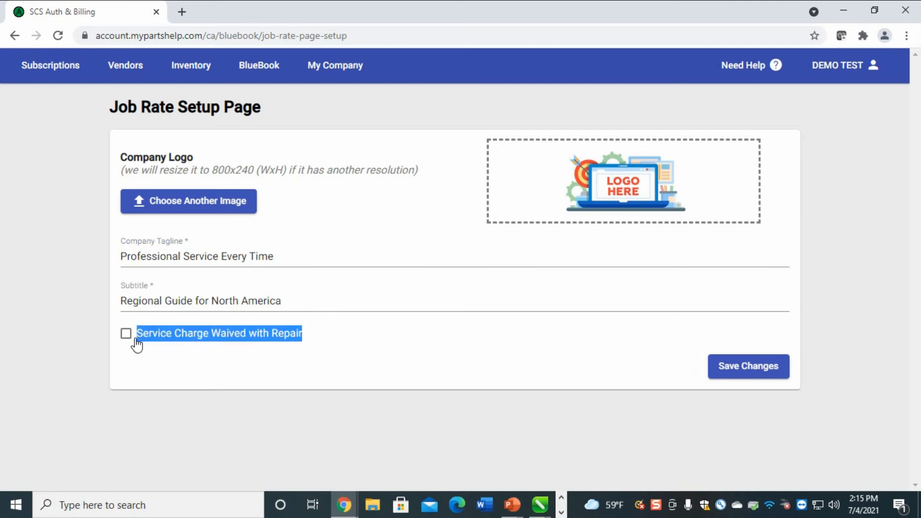
{"action": "left_click", "coordinate": [296, 323]}
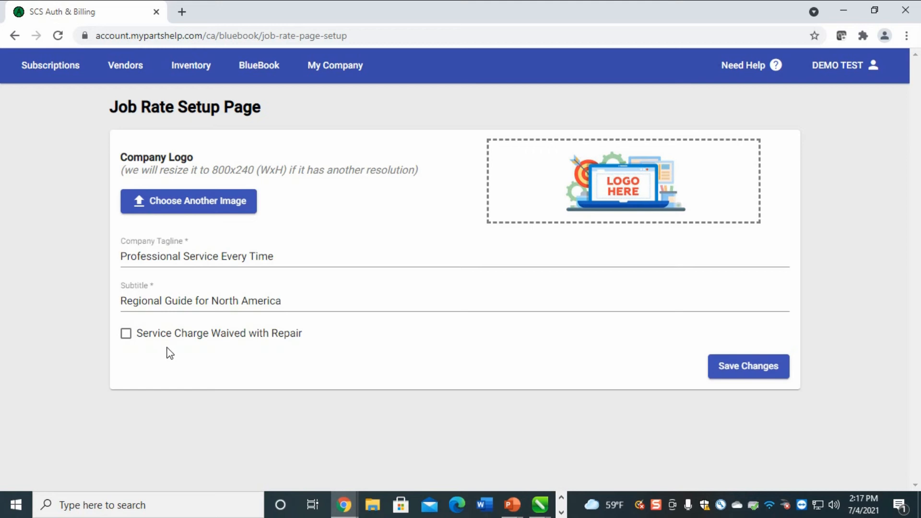
Save the job rate page changes and go to BlueBook's Tax Setup page
{"action": "left_click", "coordinate": [747, 373]}
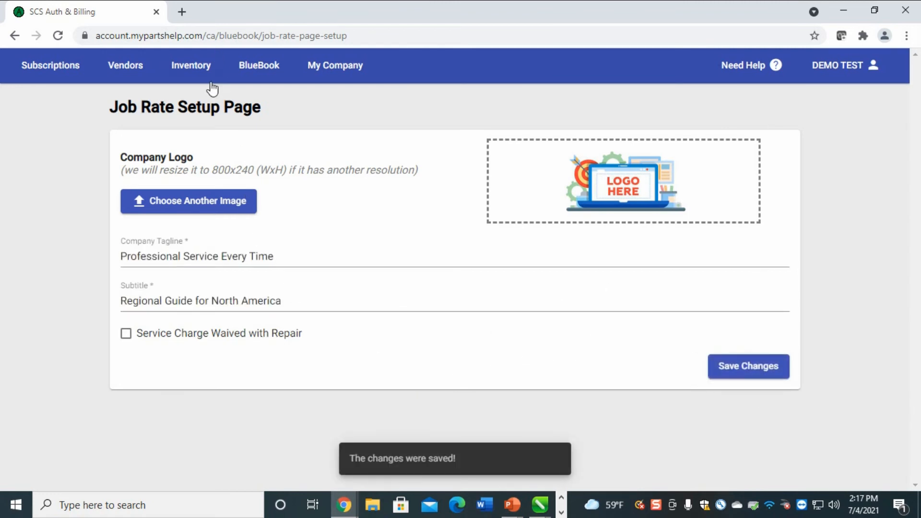
{"action": "left_click", "coordinate": [264, 70]}
{"action": "left_click", "coordinate": [264, 203]}
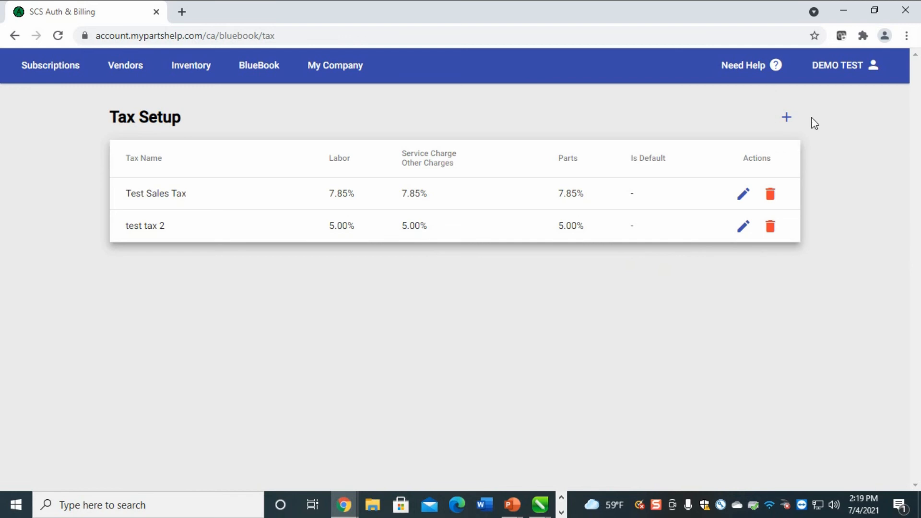
Start a new tax and name it 'test 3'
{"action": "left_click", "coordinate": [788, 118]}
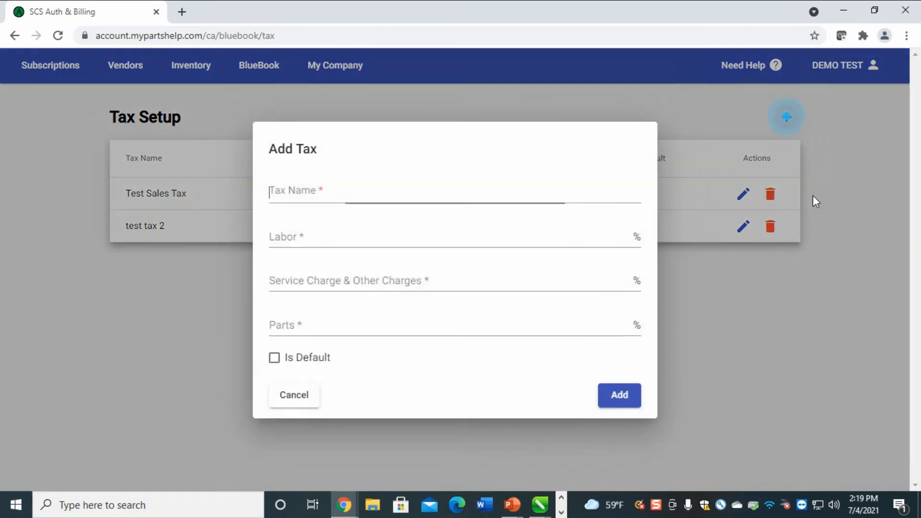
{"action": "left_click", "coordinate": [319, 191]}
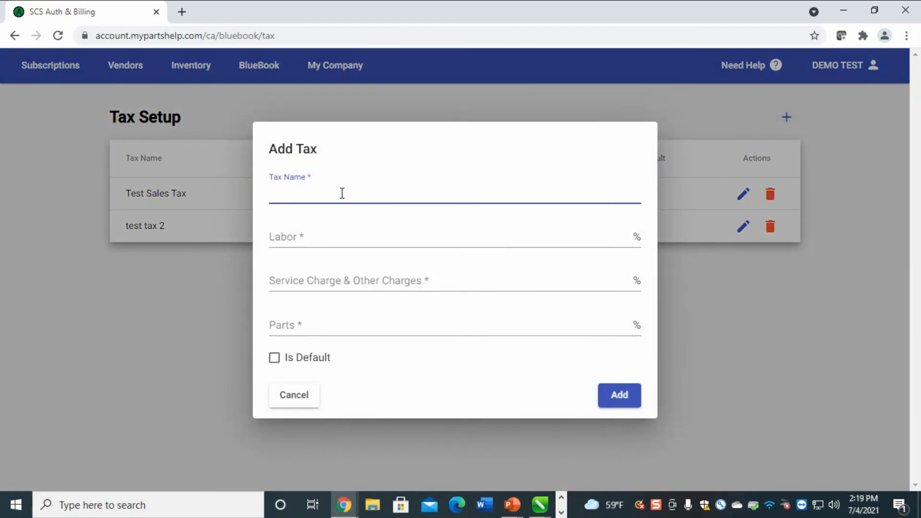
{"action": "type", "text": "test 3"}
Enter rates of 0.0 labor, 0.0 service and other charges, and 5.0 parts
{"action": "left_click", "coordinate": [321, 235]}
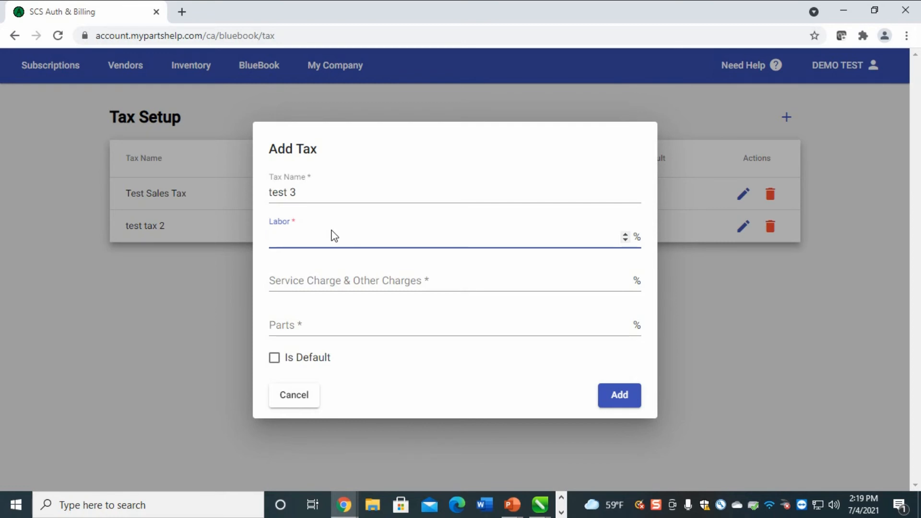
{"action": "type", "text": "0.0"}
{"action": "left_click", "coordinate": [353, 285]}
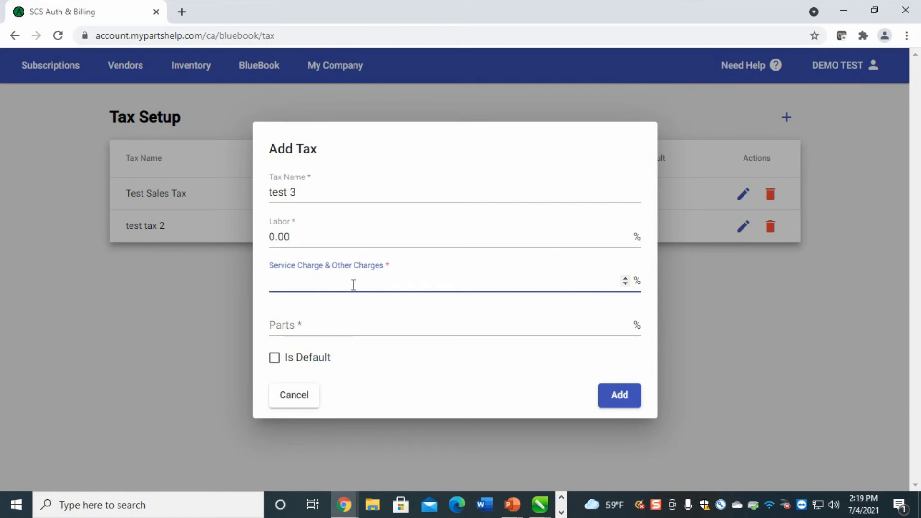
{"action": "type", "text": "0.0"}
{"action": "left_click", "coordinate": [343, 324]}
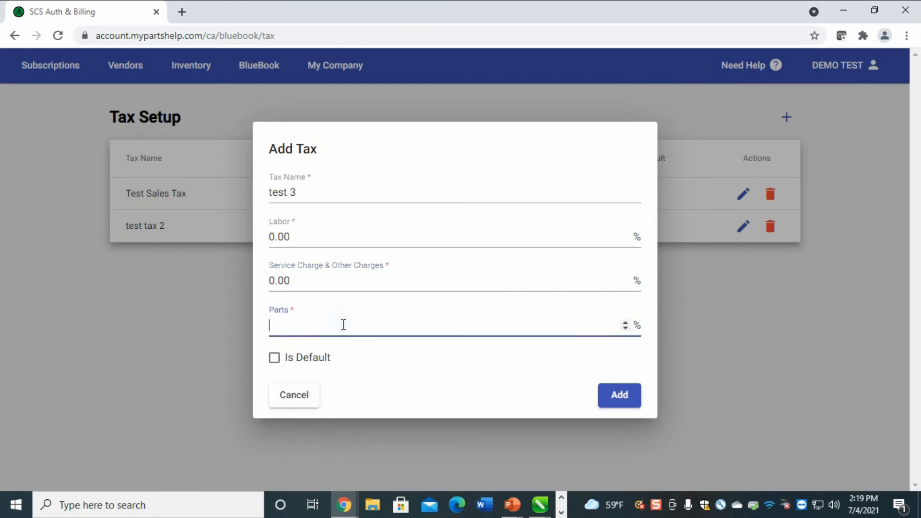
{"action": "type", "text": "5.0"}
Add the test 3 tax and highlight its name, 0.00% labor, 0.00% service and 5.00% parts values
{"action": "left_click", "coordinate": [627, 396]}
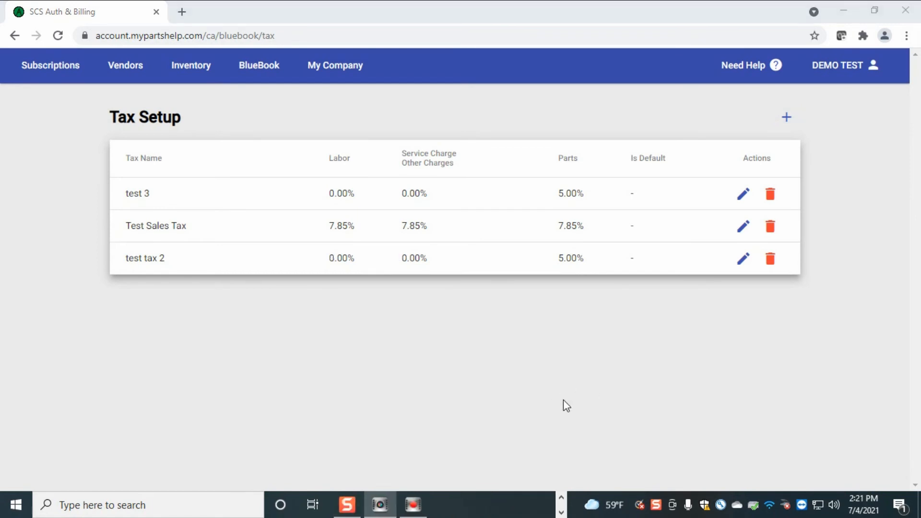
{"action": "left_click_drag", "start_coordinate": [175, 196], "coordinate": [134, 193]}
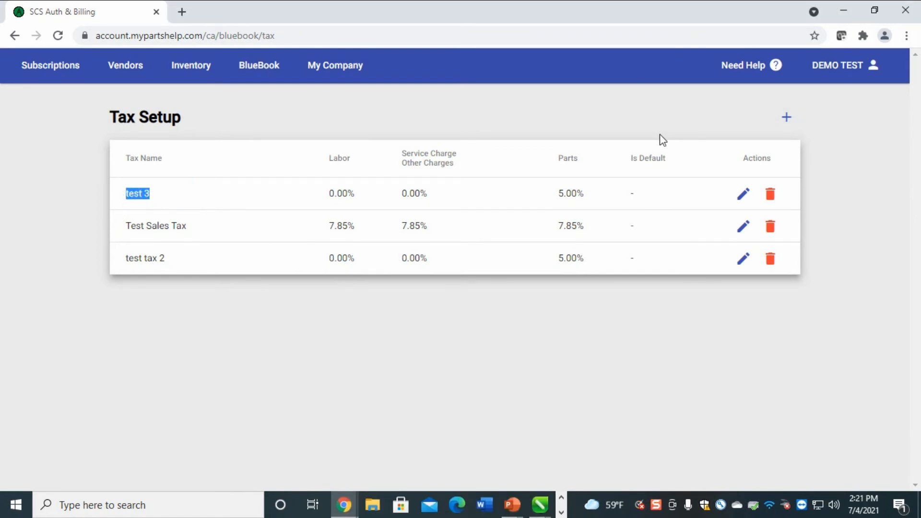
{"action": "left_click_drag", "start_coordinate": [366, 192], "coordinate": [320, 200]}
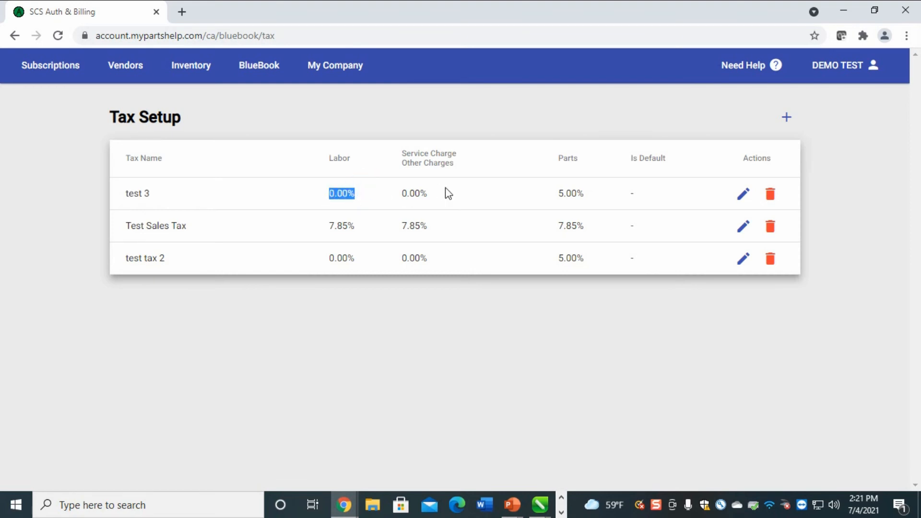
{"action": "left_click_drag", "start_coordinate": [445, 190], "coordinate": [391, 197]}
{"action": "left_click_drag", "start_coordinate": [597, 191], "coordinate": [489, 201]}
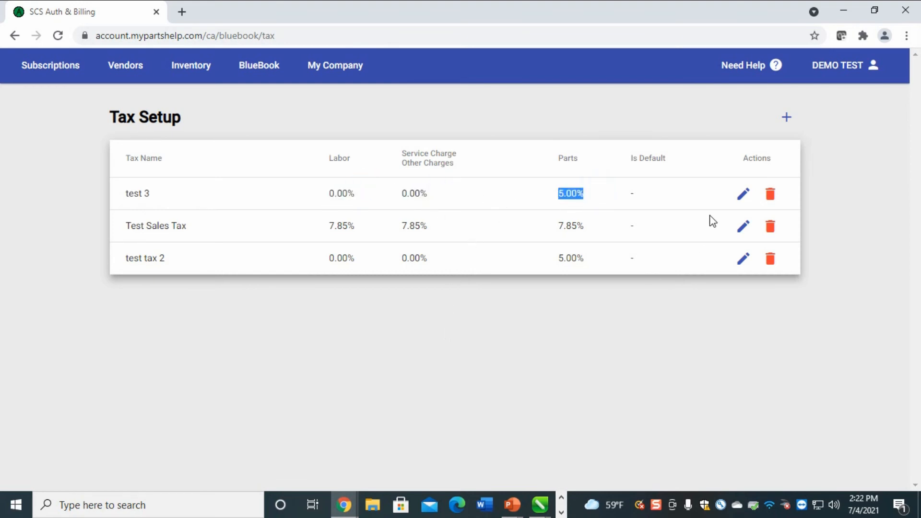
{"action": "left_click", "coordinate": [656, 188]}
Go to the Other Charges page and highlight the After Hours Charge of 50.00 and the Custom Name row
{"action": "left_click", "coordinate": [259, 64]}
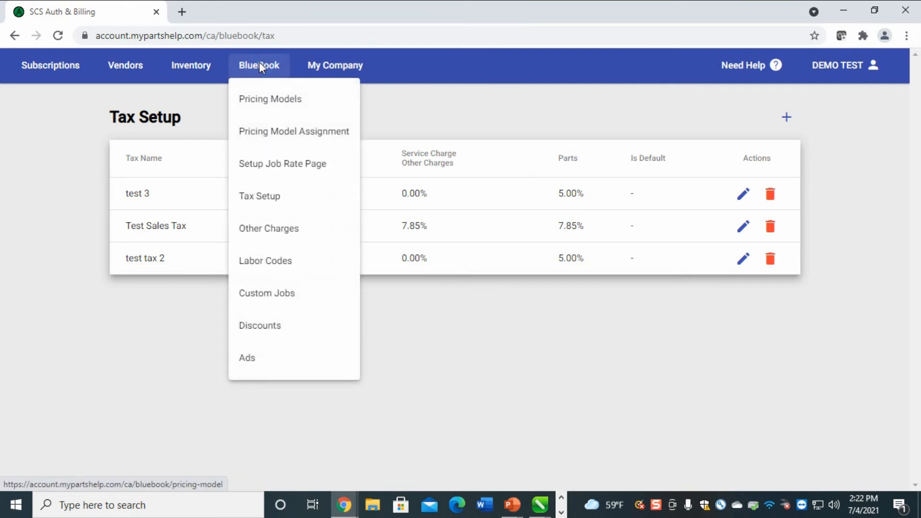
{"action": "left_click", "coordinate": [254, 239]}
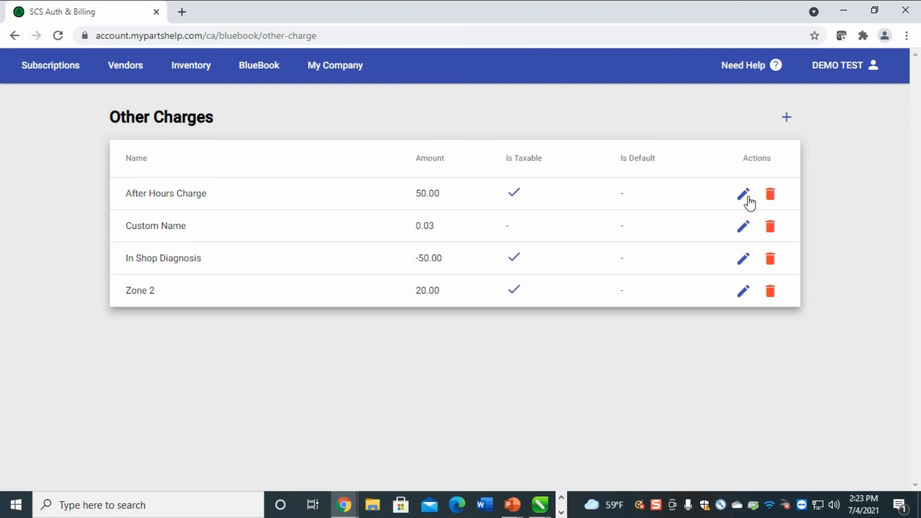
{"action": "left_click_drag", "start_coordinate": [222, 193], "coordinate": [109, 203]}
{"action": "left_click_drag", "start_coordinate": [459, 198], "coordinate": [415, 200]}
{"action": "left_click_drag", "start_coordinate": [218, 204], "coordinate": [129, 228]}
{"action": "left_click", "coordinate": [197, 226]}
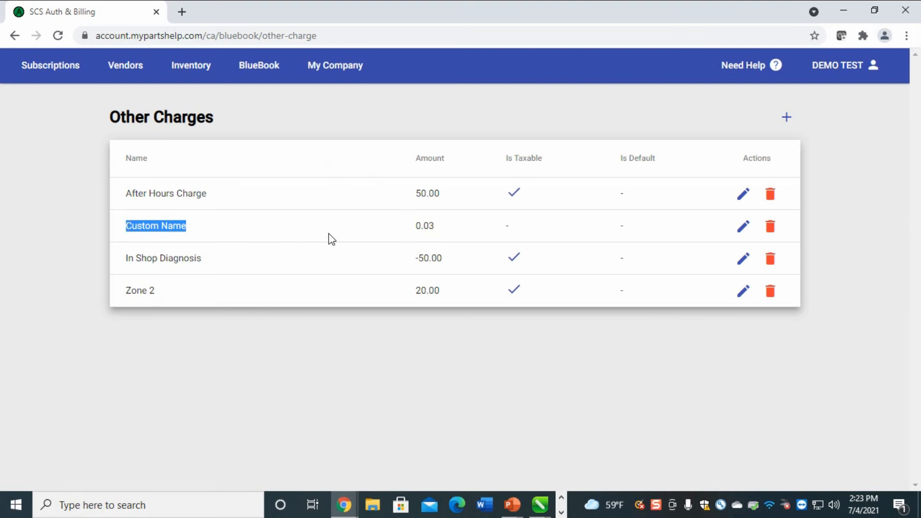
{"action": "left_click_drag", "start_coordinate": [443, 219], "coordinate": [414, 226]}
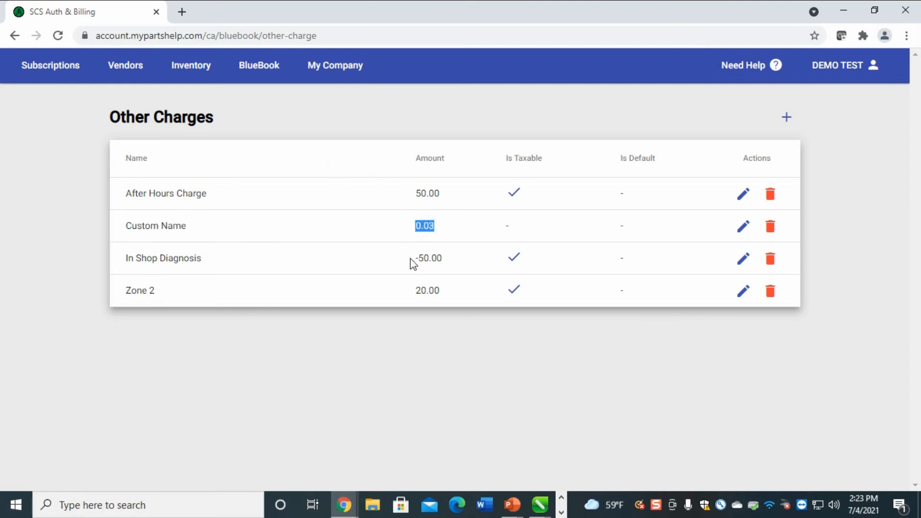
{"action": "left_click_drag", "start_coordinate": [211, 262], "coordinate": [122, 264]}
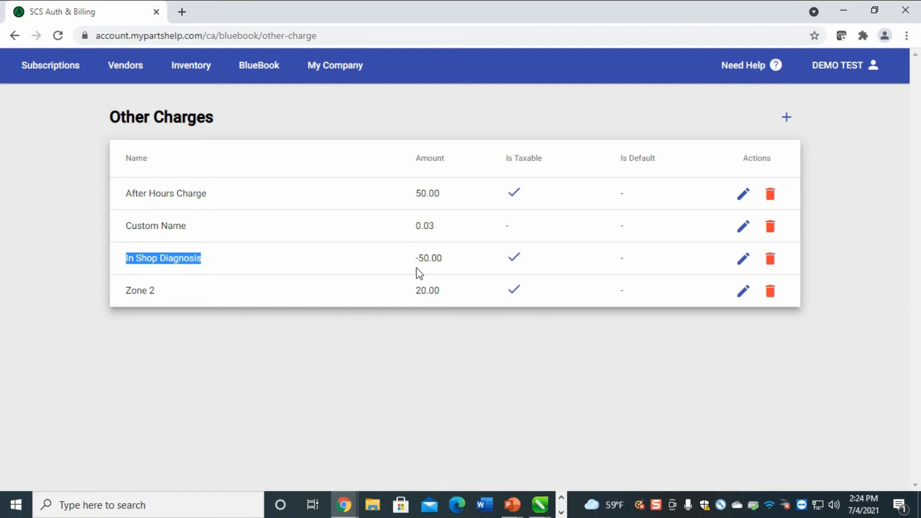
{"action": "left_click", "coordinate": [265, 72]}
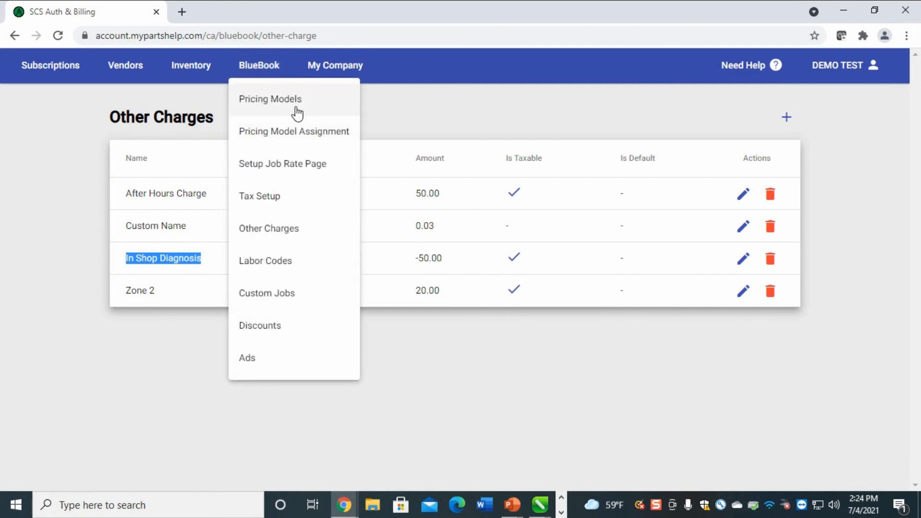
Go to the Labor Codes page and highlight D11 at $59.90, C1 at $39.95 and X20 at $629.95
{"action": "left_click", "coordinate": [276, 264]}
{"action": "scroll", "coordinate": [701, 288], "scroll_direction": "down", "scroll_amount": 1}
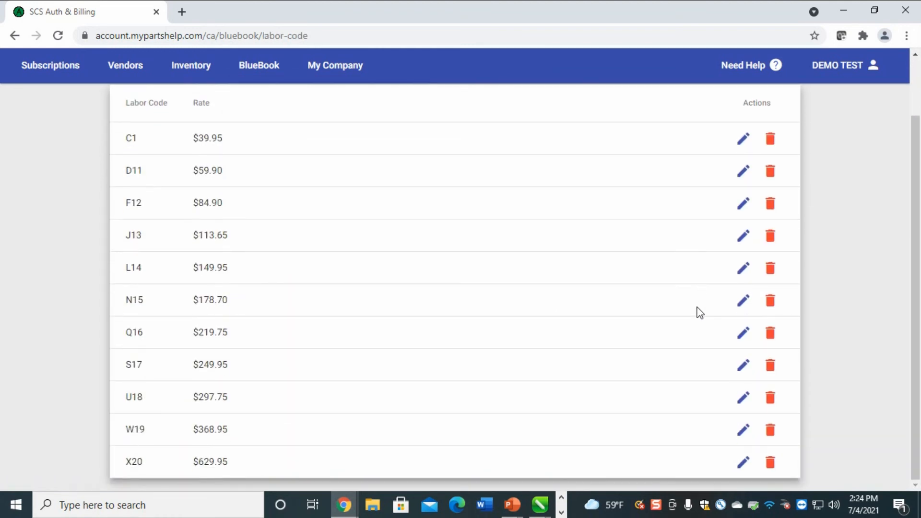
{"action": "scroll", "coordinate": [697, 311], "scroll_direction": "up", "scroll_amount": 2}
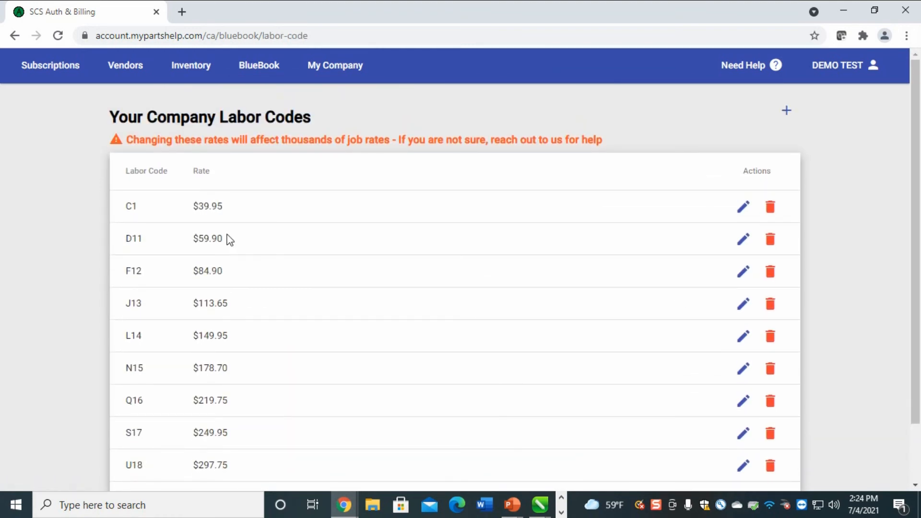
{"action": "left_click_drag", "start_coordinate": [275, 246], "coordinate": [114, 246]}
{"action": "scroll", "coordinate": [833, 222], "scroll_direction": "down", "scroll_amount": 1}
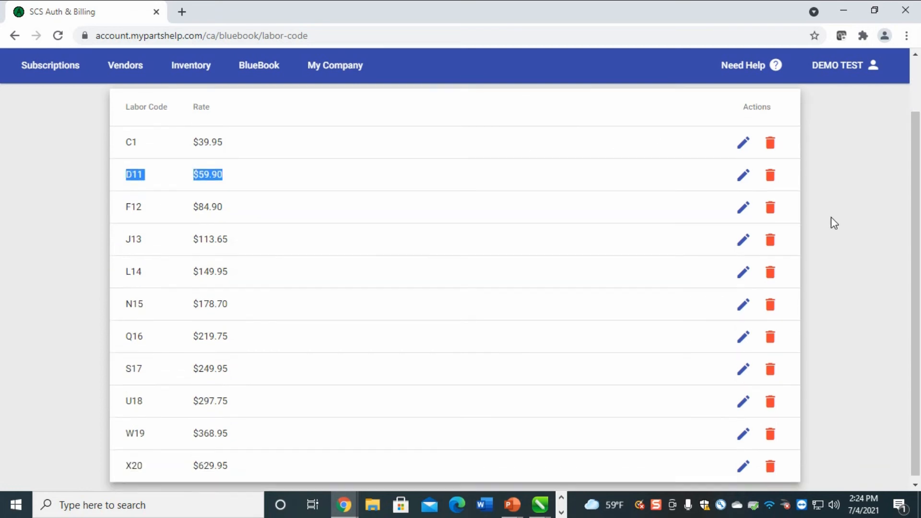
{"action": "scroll", "coordinate": [826, 226], "scroll_direction": "up", "scroll_amount": 1}
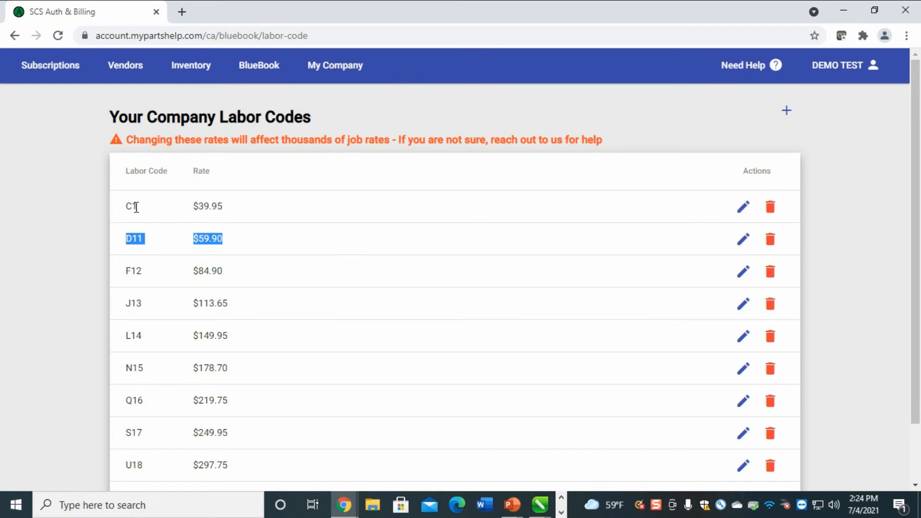
{"action": "scroll", "coordinate": [151, 405], "scroll_direction": "down", "scroll_amount": 1}
{"action": "scroll", "coordinate": [340, 141], "scroll_direction": "up", "scroll_amount": 1}
{"action": "triple_click", "coordinate": [223, 203]}
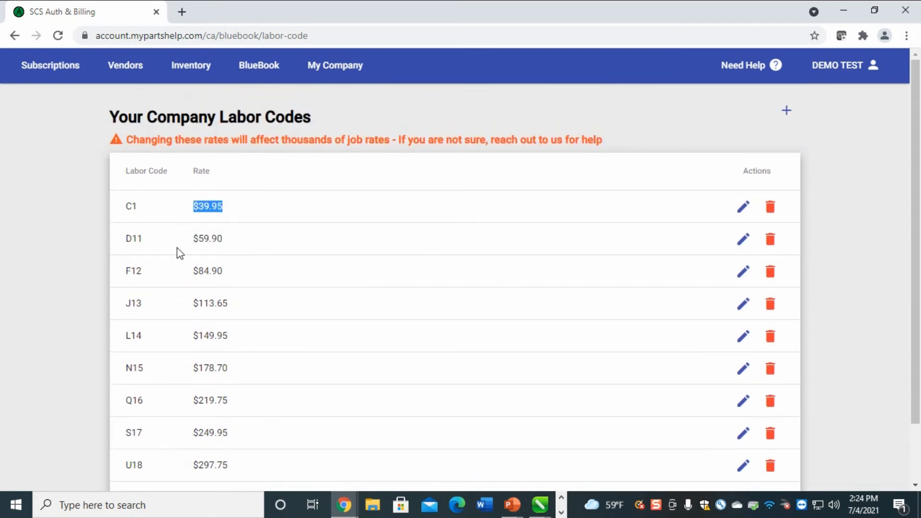
{"action": "left_click", "coordinate": [236, 211]}
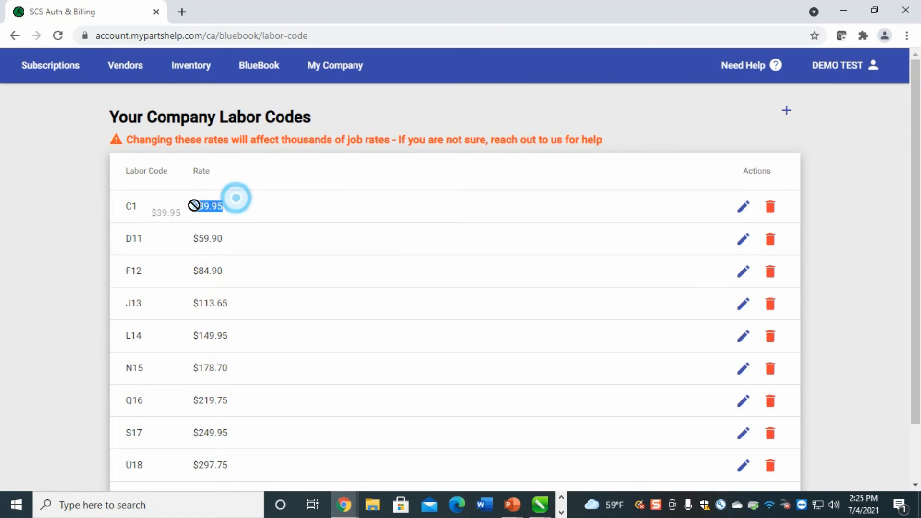
{"action": "scroll", "coordinate": [249, 244], "scroll_direction": "down", "scroll_amount": 1}
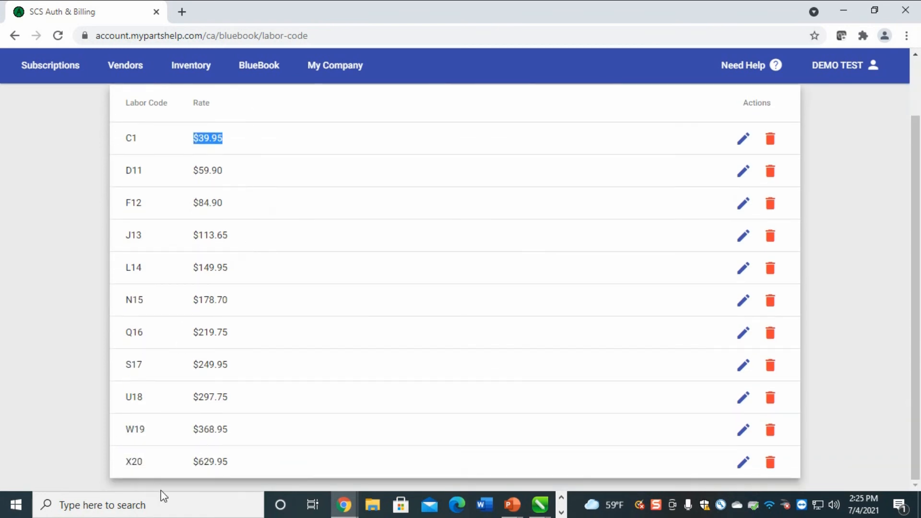
{"action": "left_click_drag", "start_coordinate": [249, 459], "coordinate": [183, 466]}
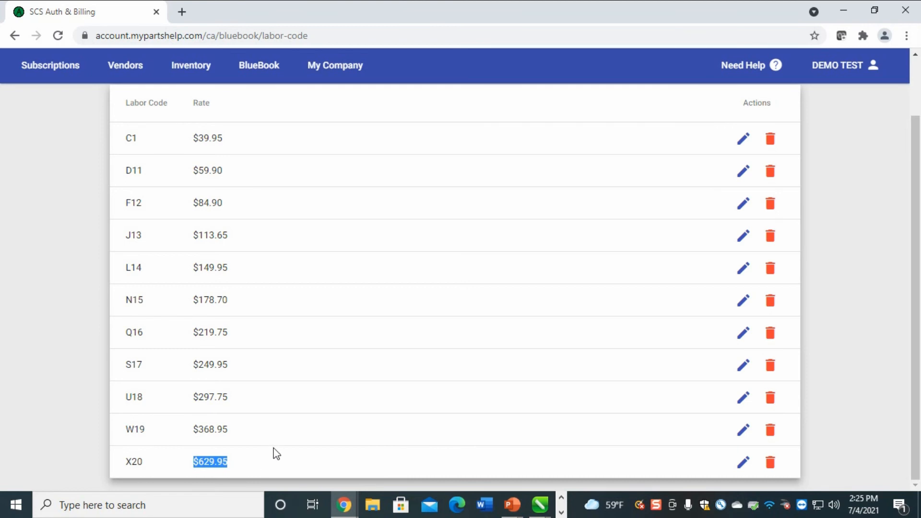
Highlight the warning about changing labor rates and F12's 84.90 rate
{"action": "scroll", "coordinate": [365, 295], "scroll_direction": "up", "scroll_amount": 2}
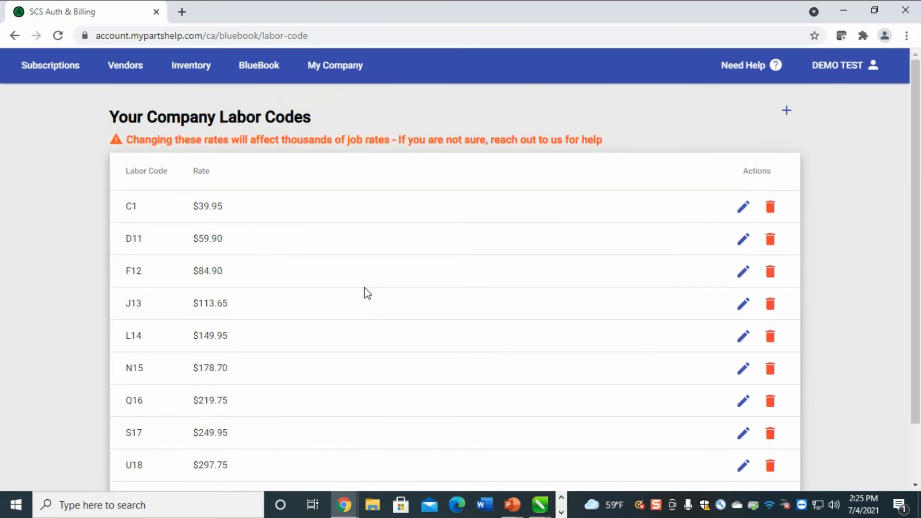
{"action": "scroll", "coordinate": [267, 284], "scroll_direction": "down", "scroll_amount": 2}
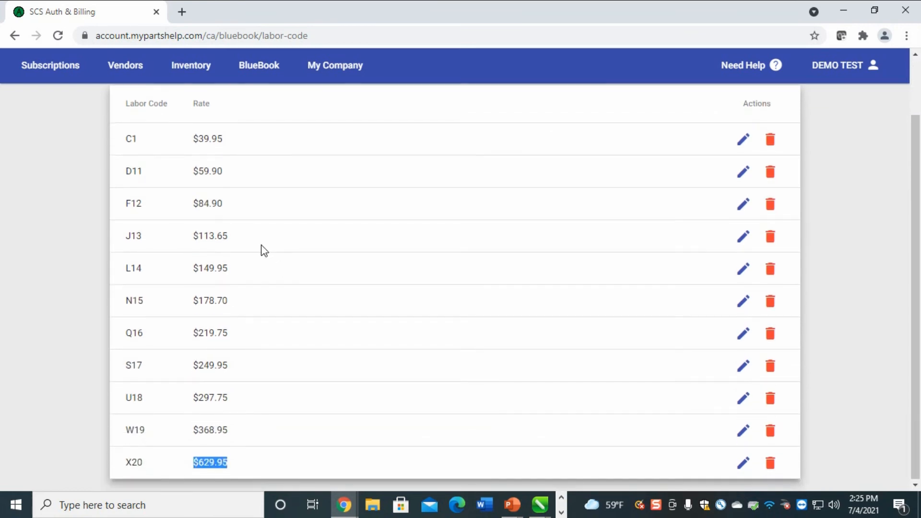
{"action": "scroll", "coordinate": [270, 358], "scroll_direction": "up", "scroll_amount": 2}
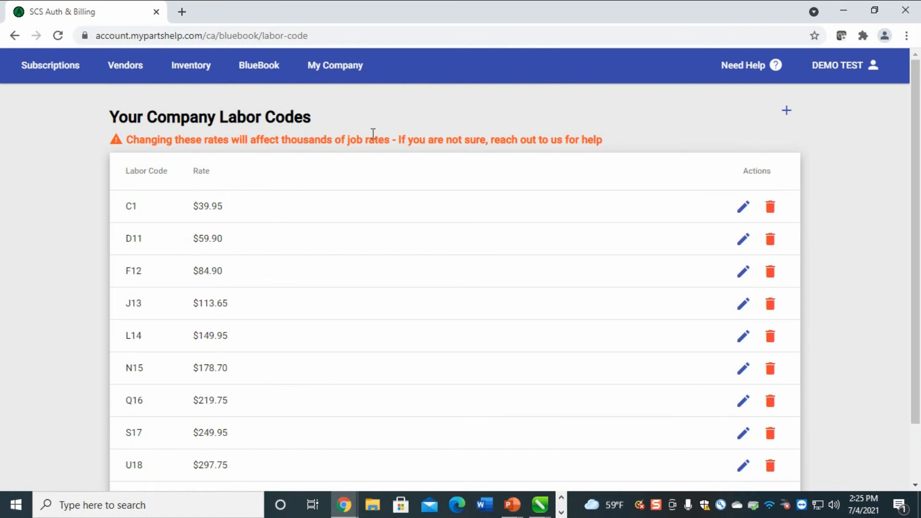
{"action": "left_click_drag", "start_coordinate": [614, 146], "coordinate": [129, 158]}
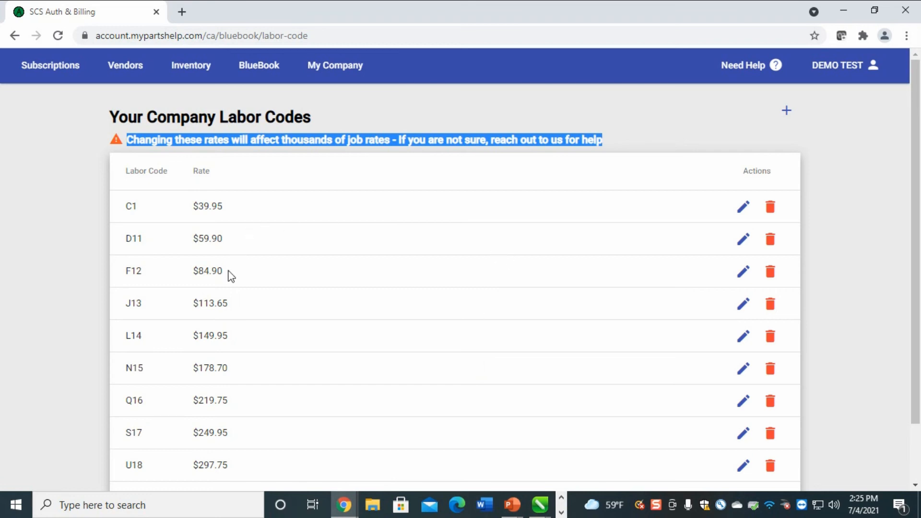
{"action": "left_click_drag", "start_coordinate": [236, 262], "coordinate": [192, 270]}
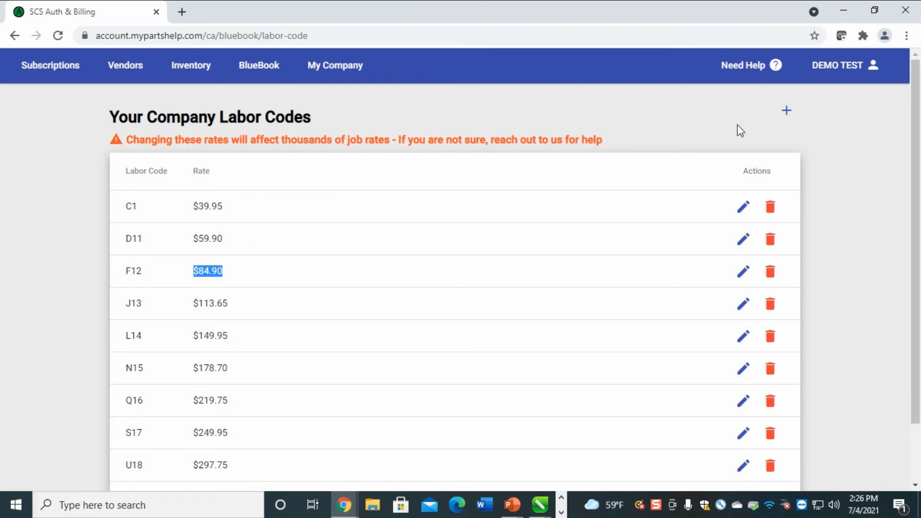
Change labor code D11's rate from 59.90 to 6.42 and save it
{"action": "left_click", "coordinate": [743, 238]}
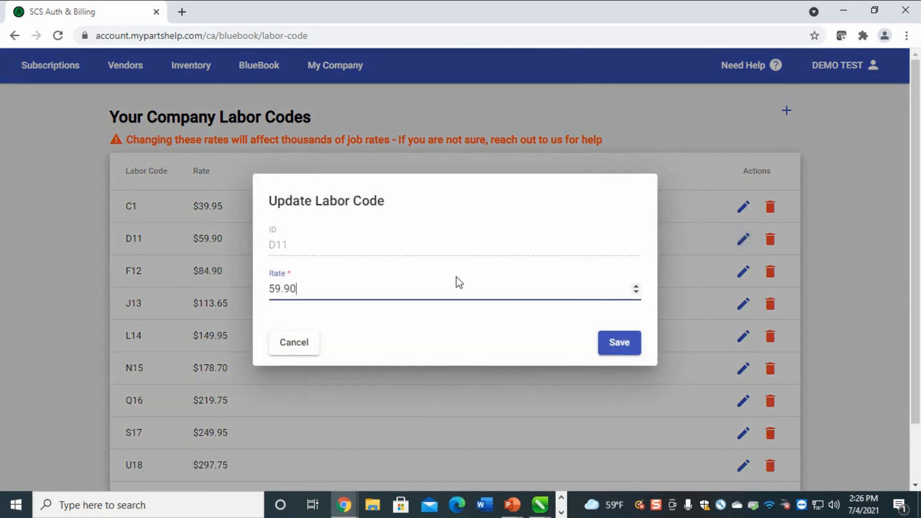
{"action": "left_click", "coordinate": [315, 288]}
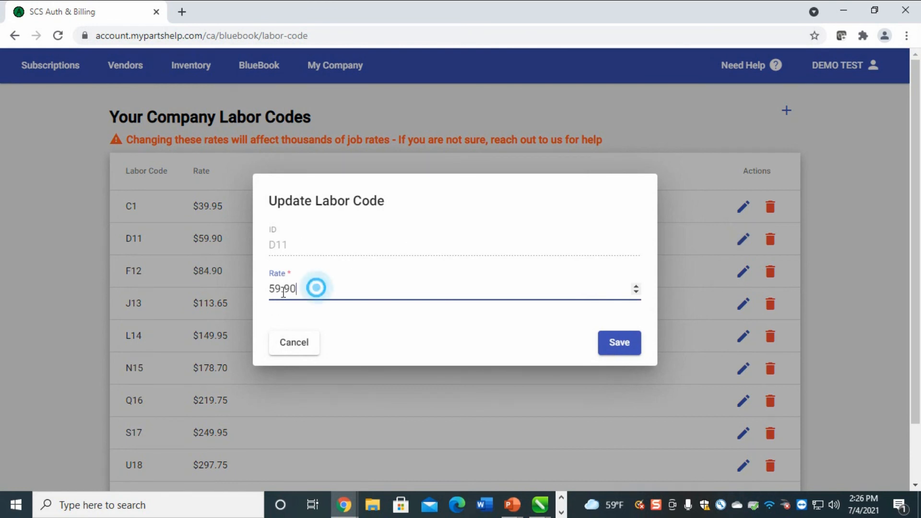
{"action": "double_click", "coordinate": [283, 290]}
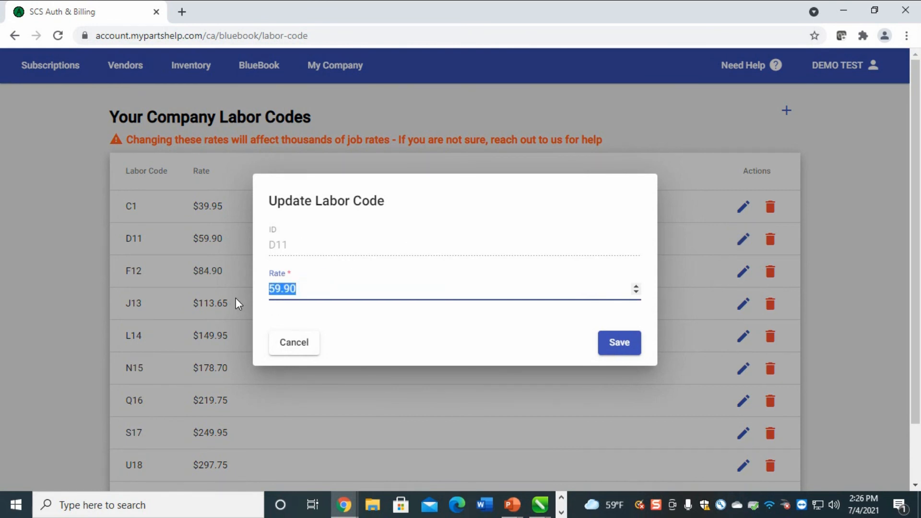
{"action": "type", "text": "6.42"}
{"action": "left_click", "coordinate": [610, 348]}
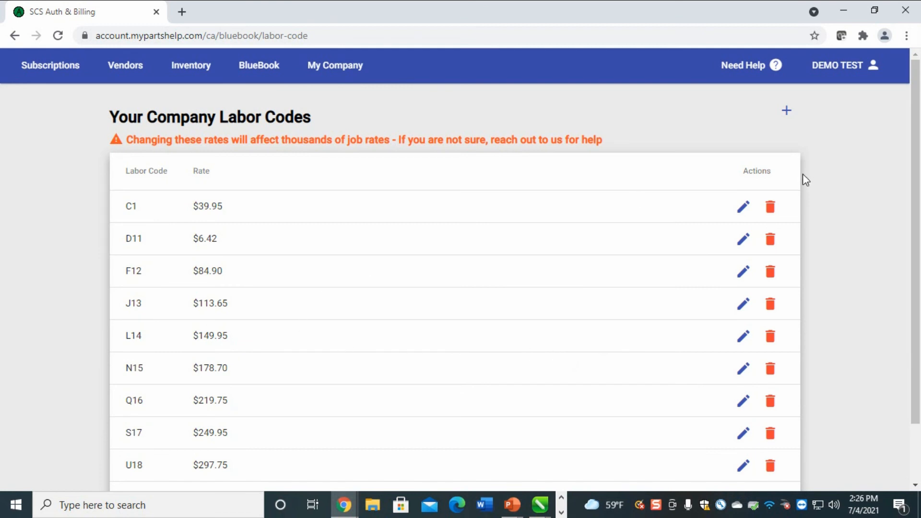
Try deleting D11 and dismiss the alert that custom jobs still use it
{"action": "left_click", "coordinate": [771, 240]}
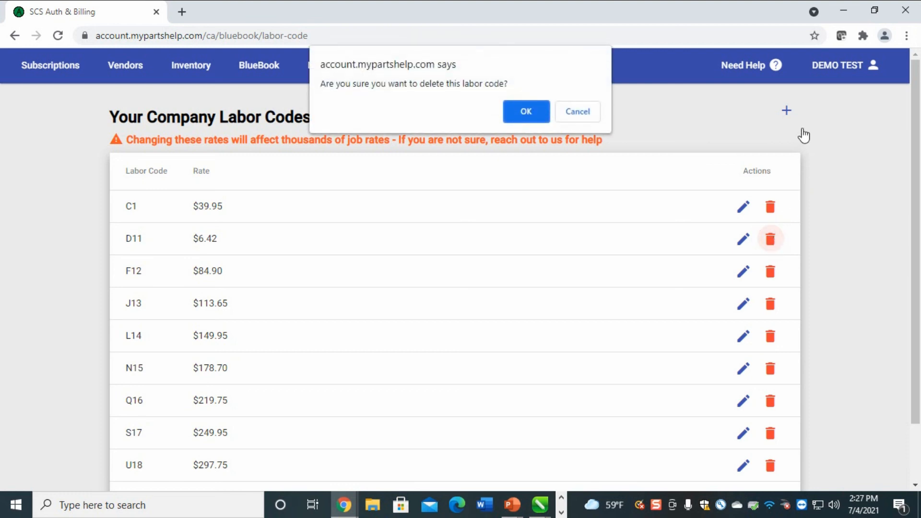
{"action": "left_click", "coordinate": [521, 117]}
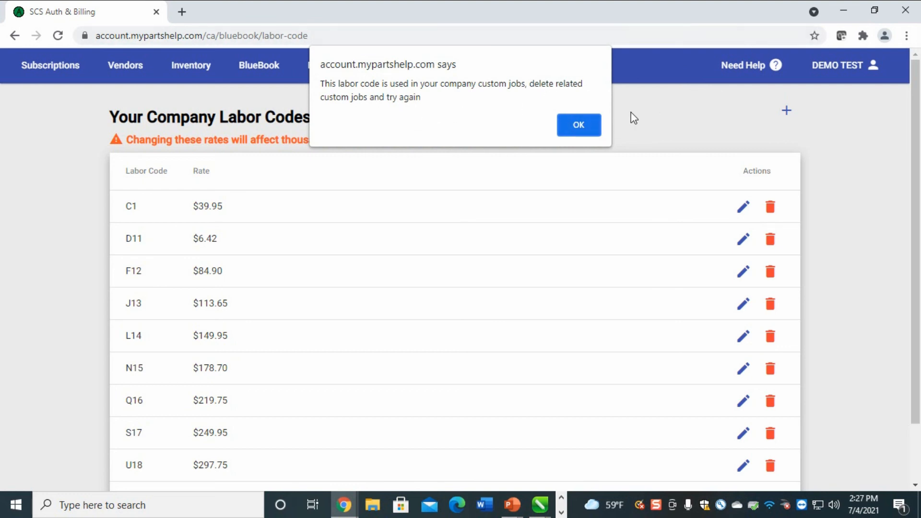
{"action": "left_click", "coordinate": [579, 126]}
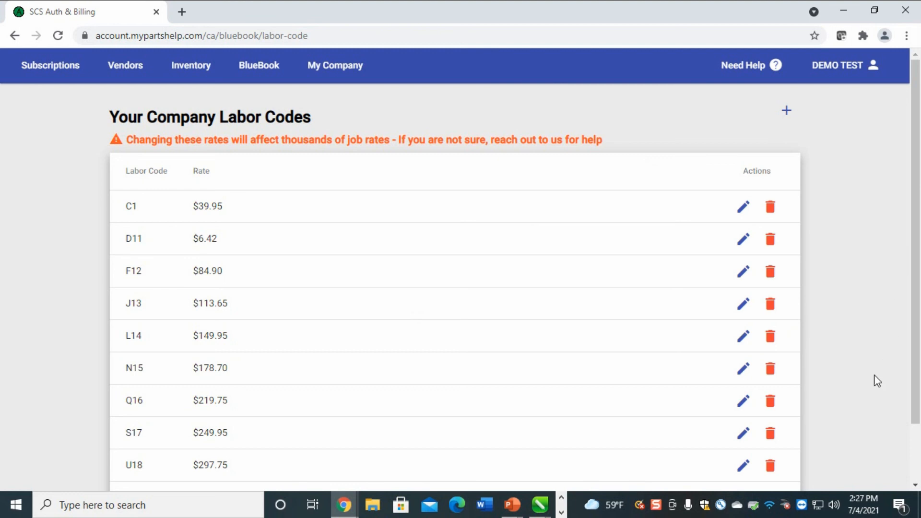
{"action": "scroll", "coordinate": [815, 268], "scroll_direction": "down", "scroll_amount": 2}
{"action": "scroll", "coordinate": [796, 300], "scroll_direction": "up", "scroll_amount": 2}
Go to Custom Jobs and highlight the first job's row details and the word ADMIN
{"action": "left_click", "coordinate": [267, 70]}
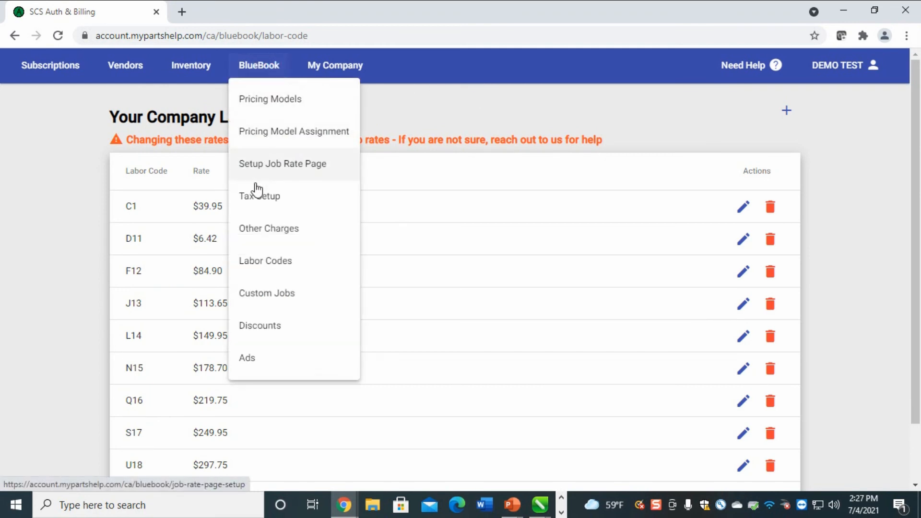
{"action": "left_click", "coordinate": [264, 300]}
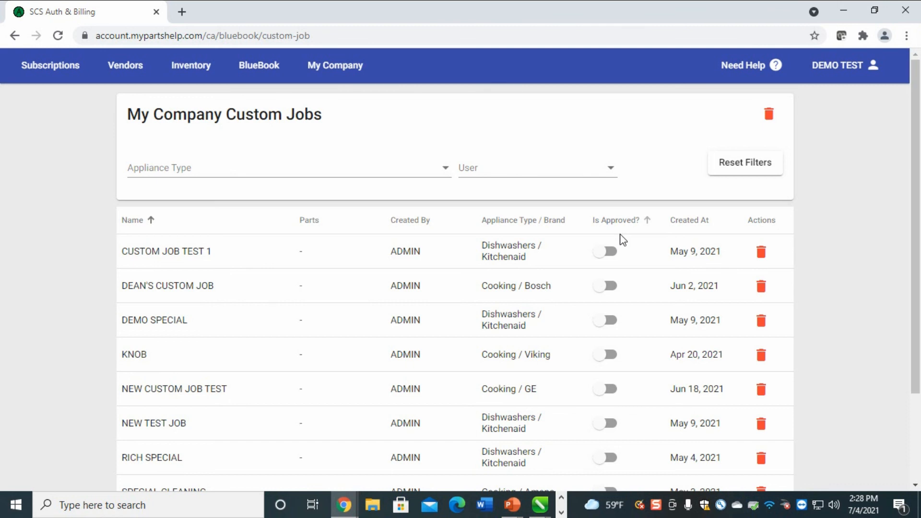
{"action": "scroll", "coordinate": [613, 249], "scroll_direction": "down", "scroll_amount": 3}
{"action": "scroll", "coordinate": [613, 249], "scroll_direction": "up", "scroll_amount": 3}
{"action": "left_click_drag", "start_coordinate": [224, 249], "coordinate": [113, 261]}
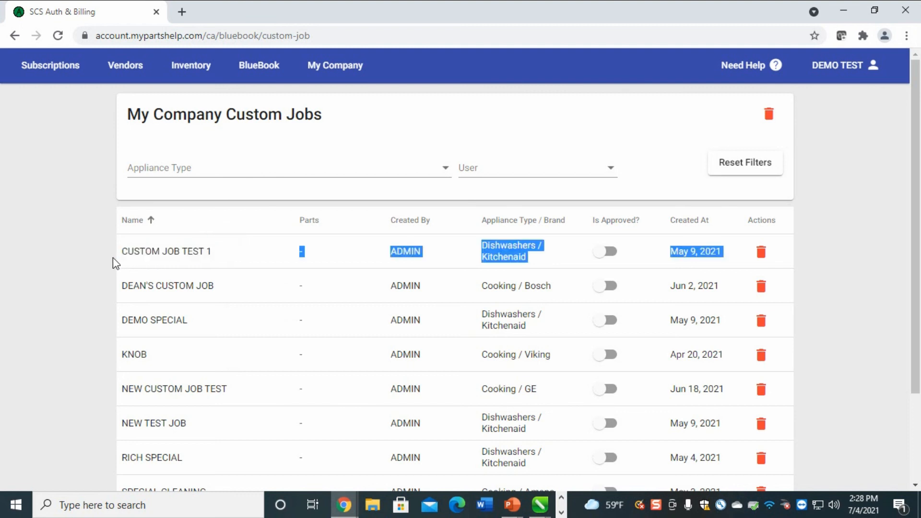
{"action": "left_click", "coordinate": [147, 262]}
{"action": "double_click", "coordinate": [394, 253]}
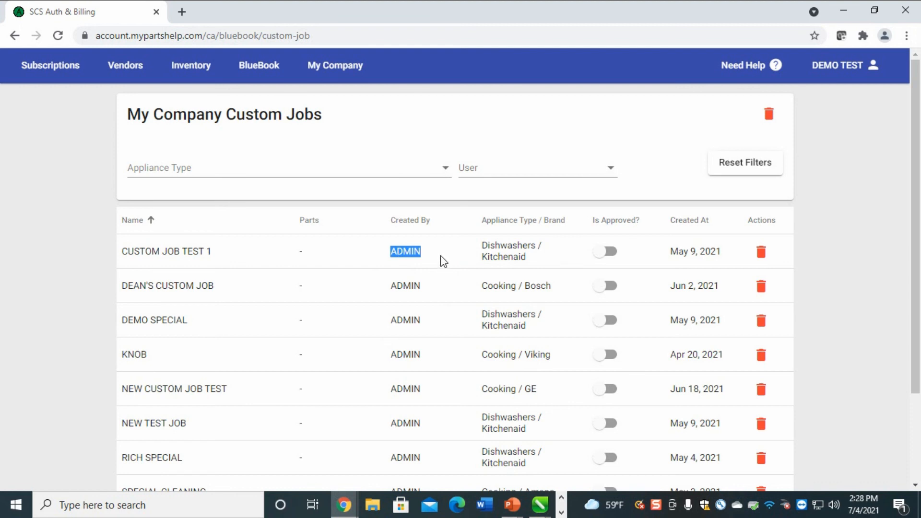
{"action": "left_click", "coordinate": [547, 259]}
Approve CUSTOM JOB TEST 1, then disapprove it again
{"action": "left_click", "coordinate": [604, 256]}
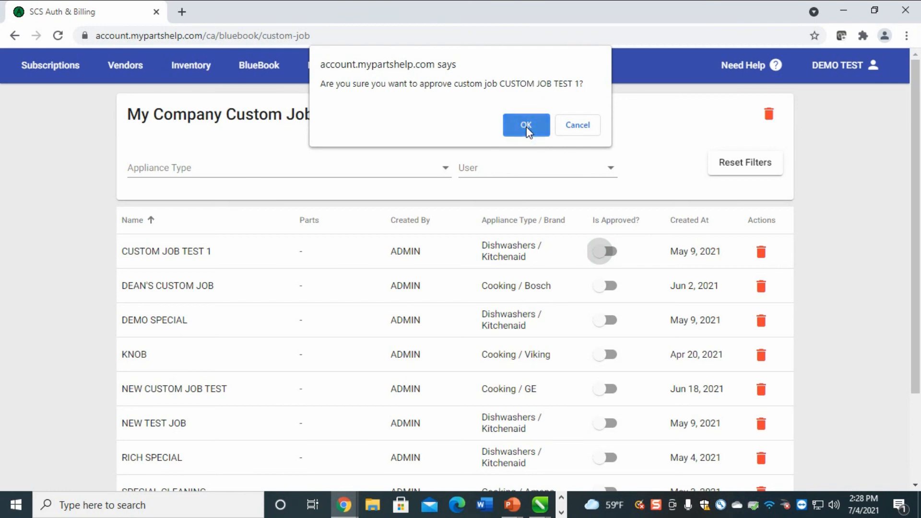
{"action": "left_click", "coordinate": [526, 126]}
{"action": "left_click", "coordinate": [609, 251]}
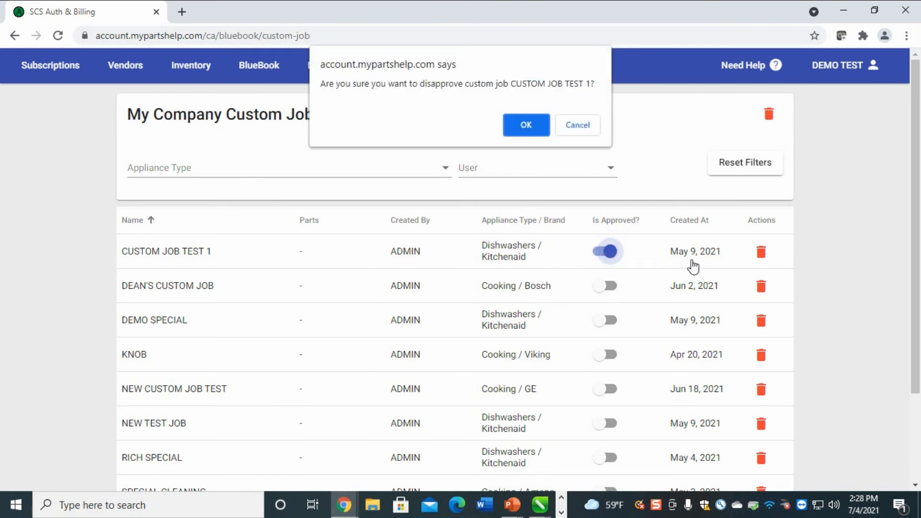
{"action": "left_click", "coordinate": [526, 125]}
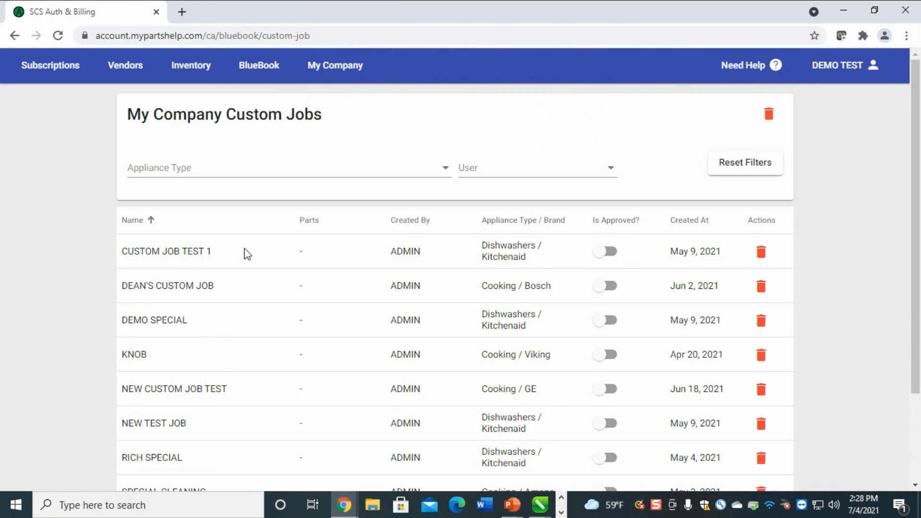
Delete CUSTOM JOB TEST 1 and confirm the removal
{"action": "left_click", "coordinate": [761, 253]}
{"action": "left_click", "coordinate": [526, 126]}
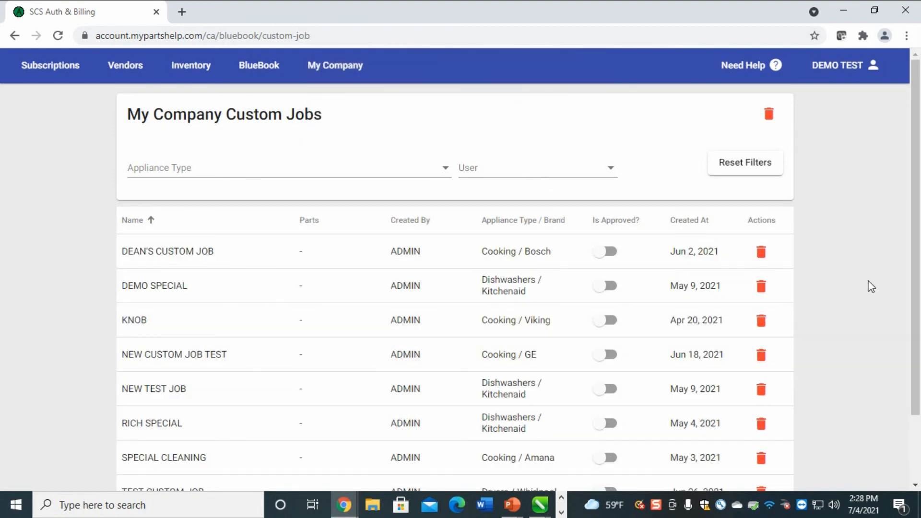
{"action": "scroll", "coordinate": [867, 280], "scroll_direction": "down", "scroll_amount": 2}
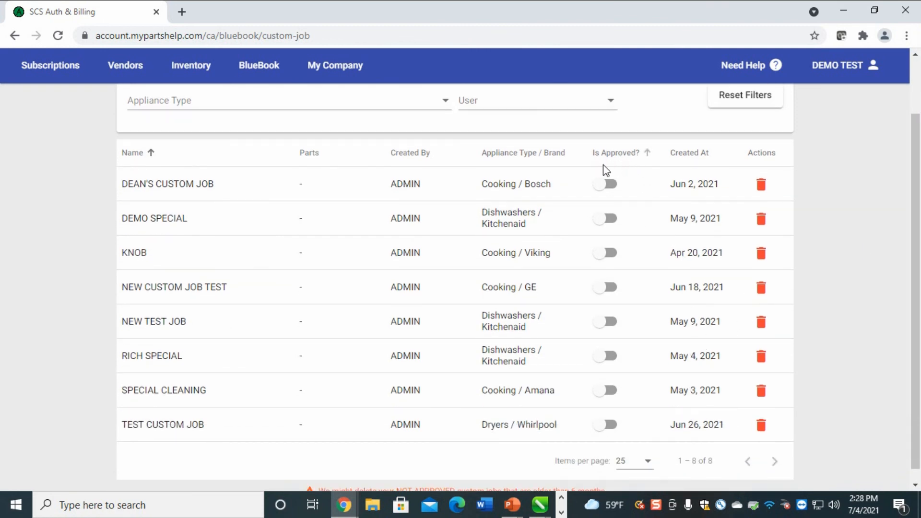
{"action": "scroll", "coordinate": [617, 403], "scroll_direction": "down", "scroll_amount": 1}
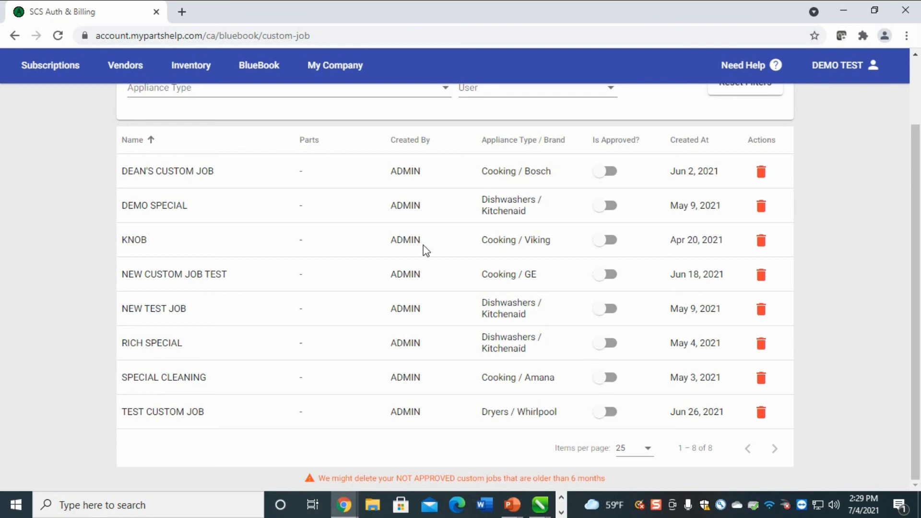
{"action": "left_click", "coordinate": [258, 75]}
Open the Discounts page and review the Coupon 25.00 and Senior 10.00% entries
{"action": "left_click", "coordinate": [274, 330]}
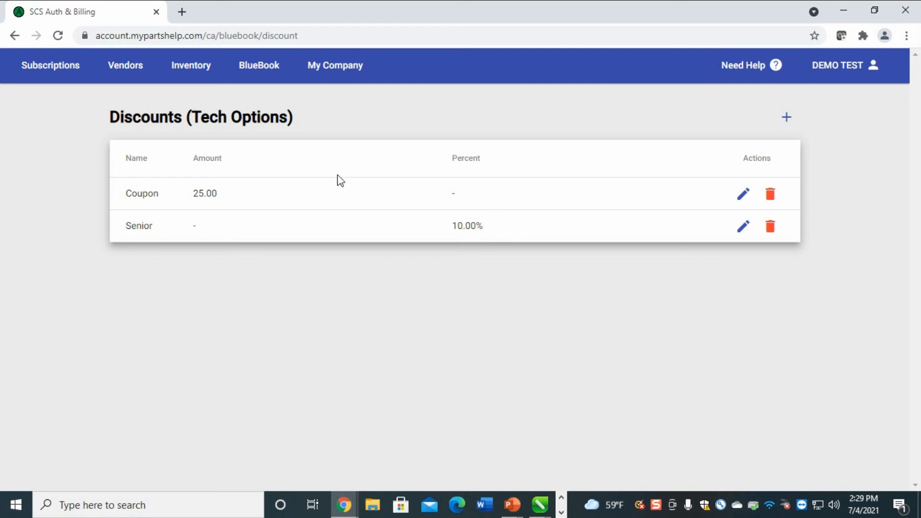
{"action": "left_click_drag", "start_coordinate": [133, 198], "coordinate": [120, 205]}
{"action": "left_click", "coordinate": [212, 164]}
{"action": "left_click_drag", "start_coordinate": [226, 193], "coordinate": [120, 240]}
{"action": "left_click_drag", "start_coordinate": [491, 223], "coordinate": [440, 230]}
Start a new discount named 'Military'
{"action": "left_click", "coordinate": [786, 116]}
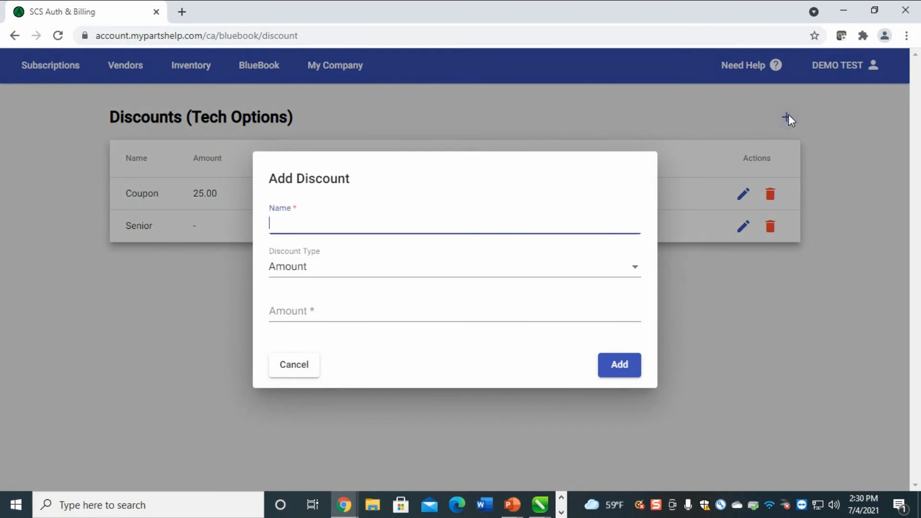
{"action": "left_click", "coordinate": [531, 226]}
{"action": "left_click", "coordinate": [531, 226]}
{"action": "type", "text": "Military"}
Set the Military discount type to Percent at 10.00 and add it to the list
{"action": "key", "text": "Tab"}
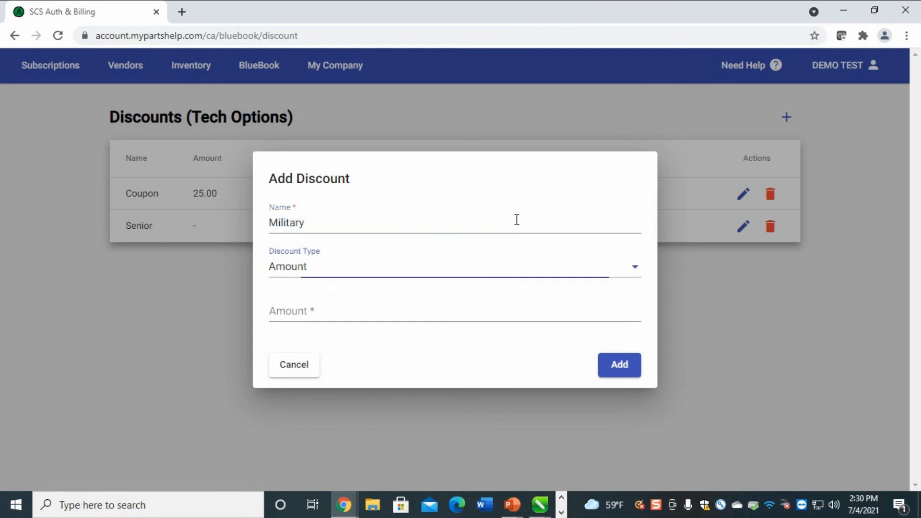
{"action": "key", "text": "Tab"}
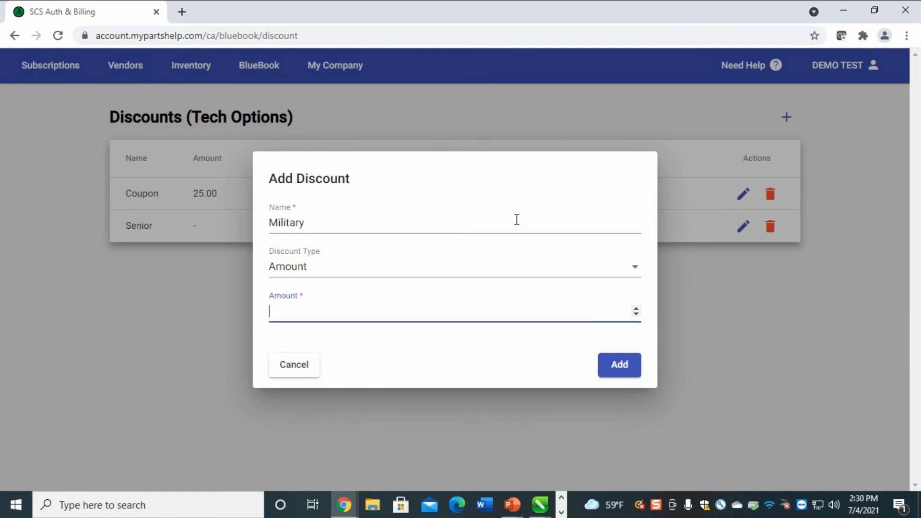
{"action": "key", "text": "shift+Tab"}
{"action": "key", "text": "Down"}
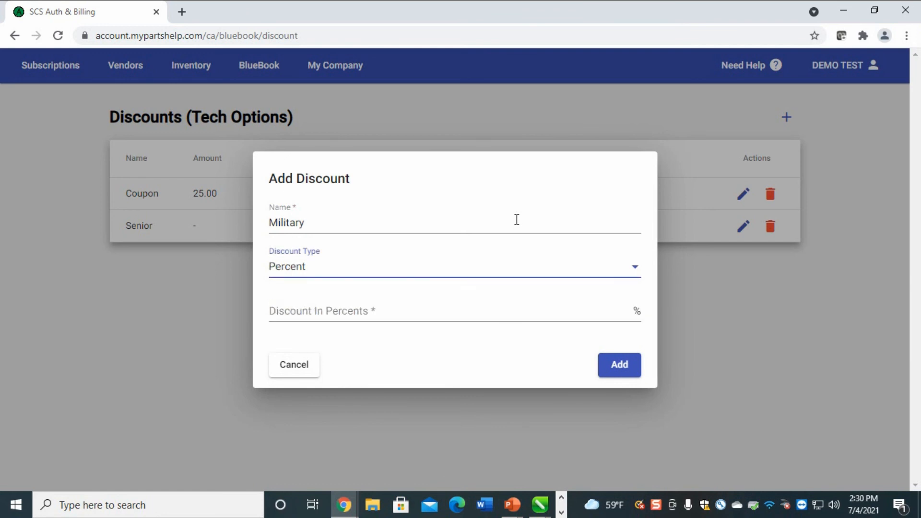
{"action": "key", "text": "Tab"}
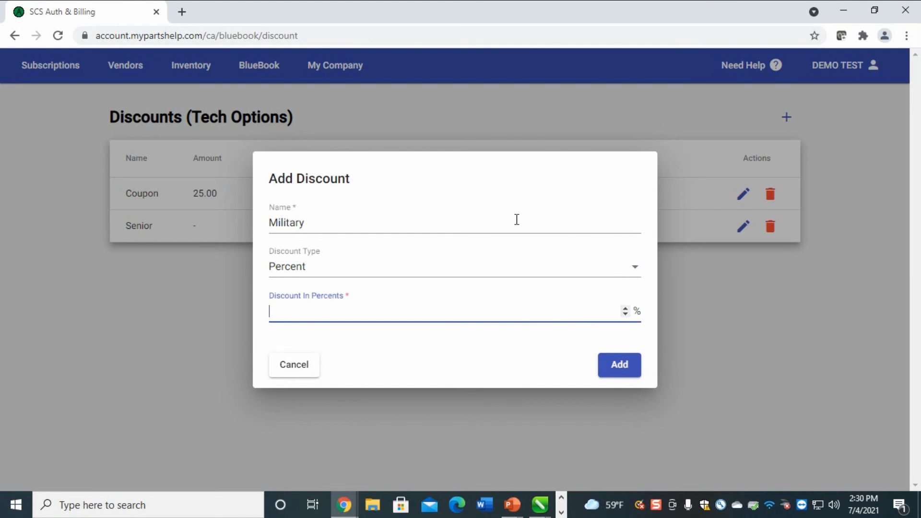
{"action": "type", "text": "10."}
{"action": "key", "text": "Tab"}
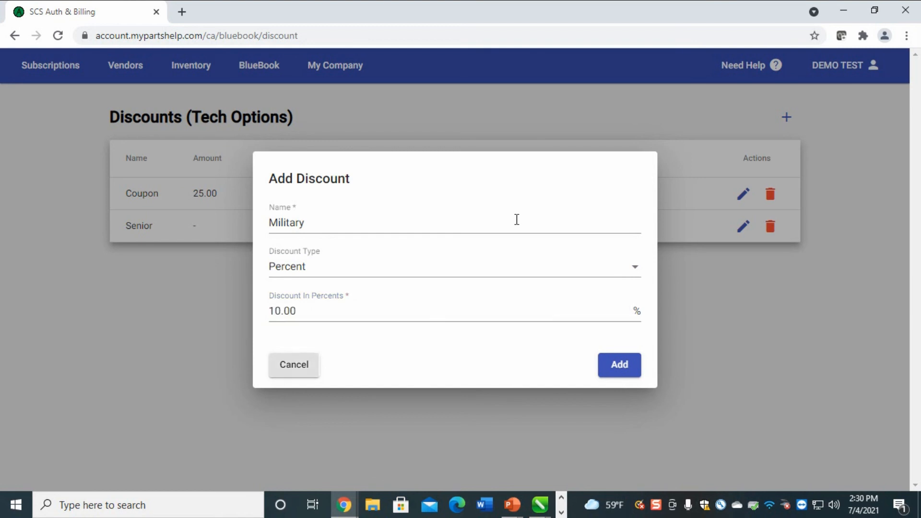
{"action": "left_click", "coordinate": [616, 371]}
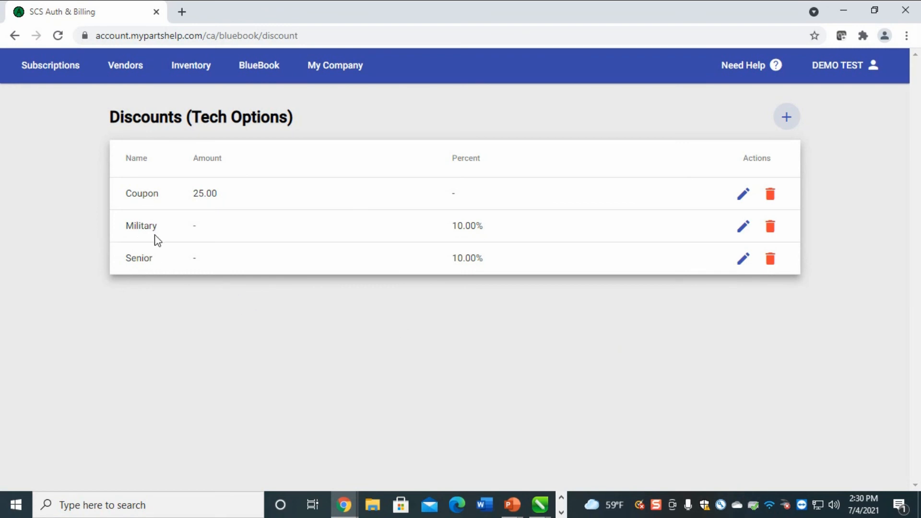
Add a 'Senior & Military' discount of 15.00 percent
{"action": "left_click", "coordinate": [786, 117]}
{"action": "type", "text": "S"}
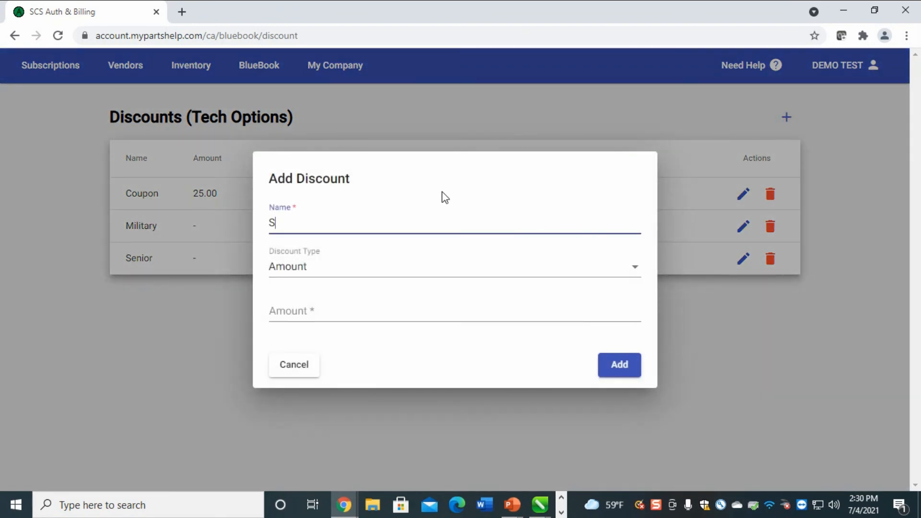
{"action": "type", "text": "enior & Military"}
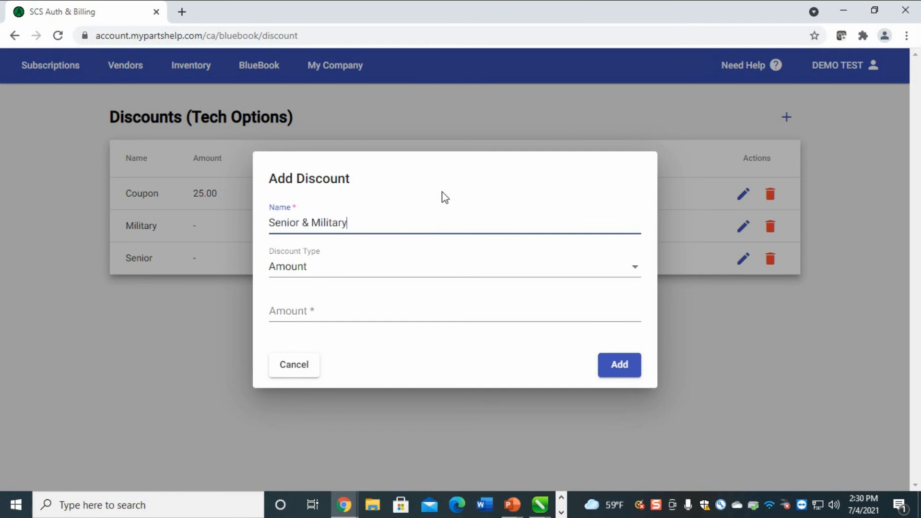
{"action": "key", "text": "Tab"}
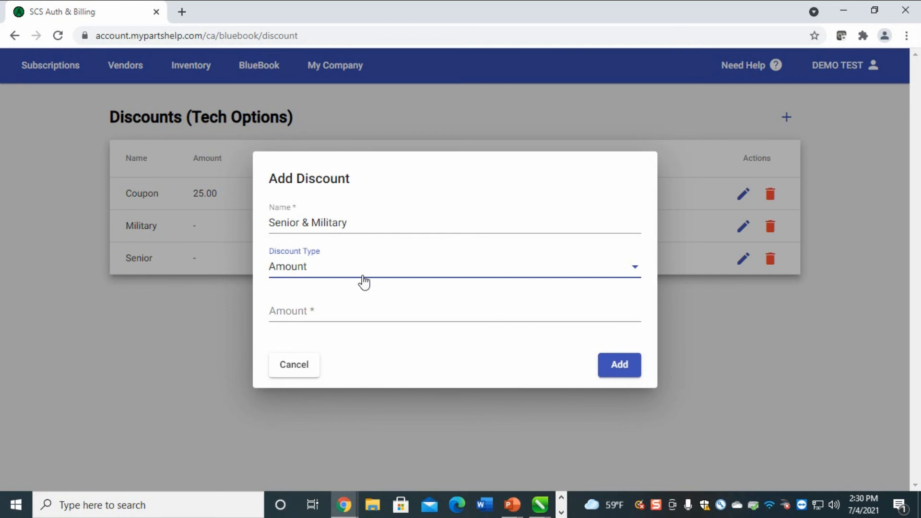
{"action": "left_click", "coordinate": [341, 282]}
{"action": "left_click", "coordinate": [323, 292]}
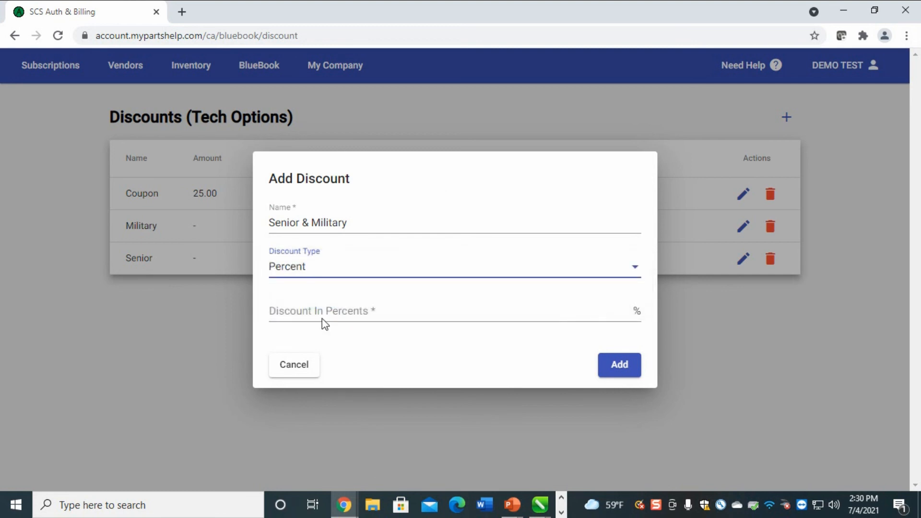
{"action": "left_click", "coordinate": [320, 306]}
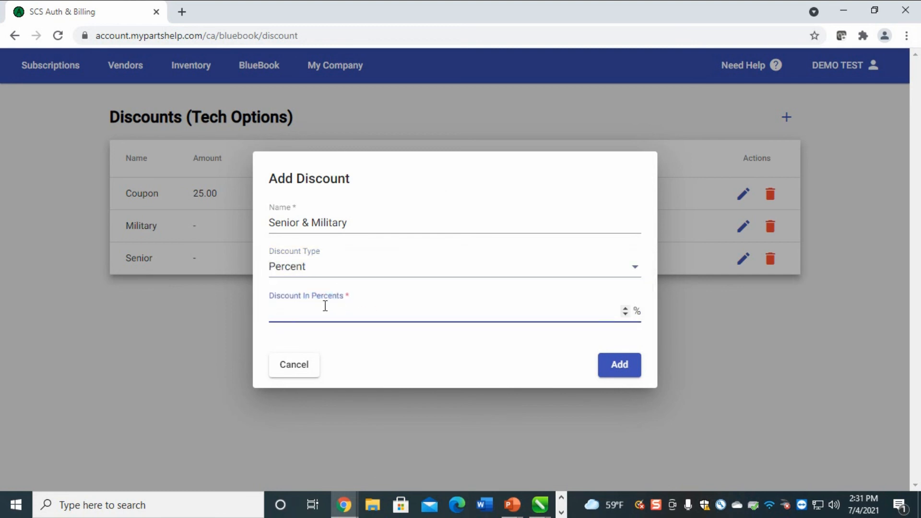
{"action": "type", "text": "15.0"}
{"action": "left_click", "coordinate": [610, 370]}
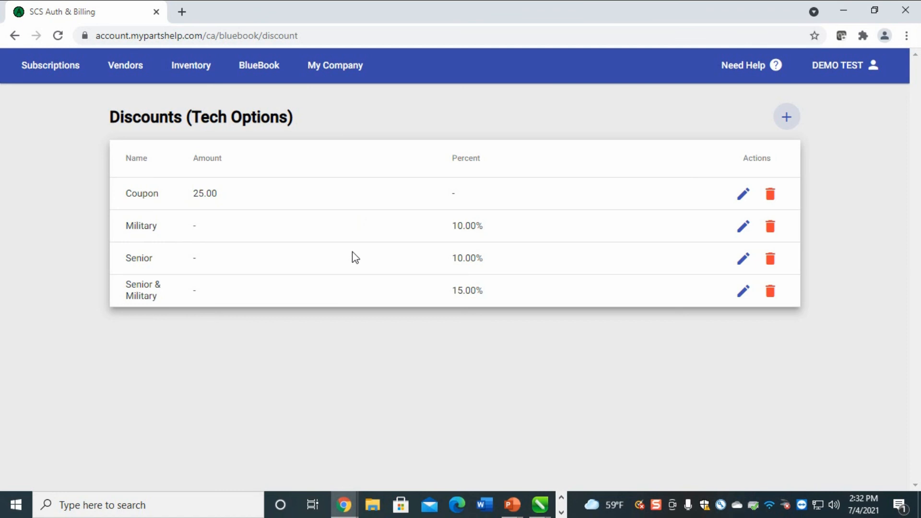
{"action": "left_click", "coordinate": [263, 73]}
Open the company ads list and check the 2nd appliance ad's type, All
{"action": "left_click", "coordinate": [274, 357]}
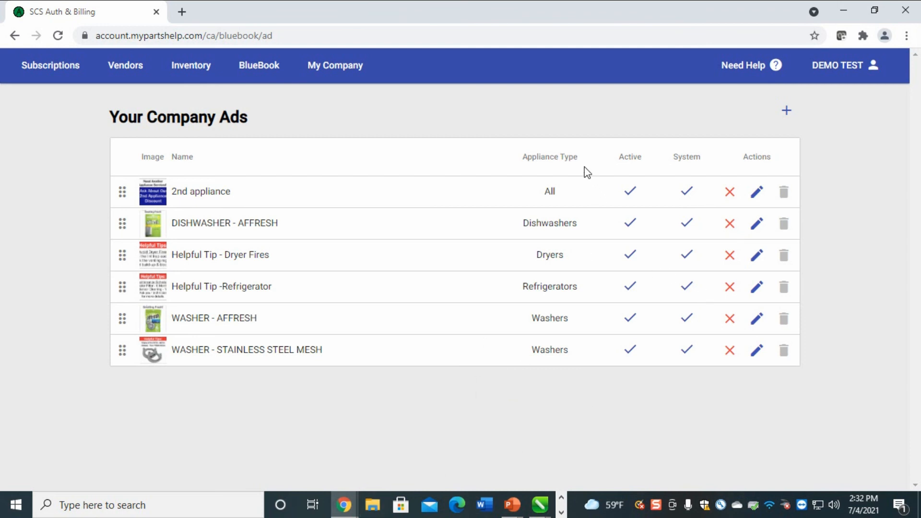
{"action": "left_click", "coordinate": [584, 154]}
{"action": "double_click", "coordinate": [585, 155]}
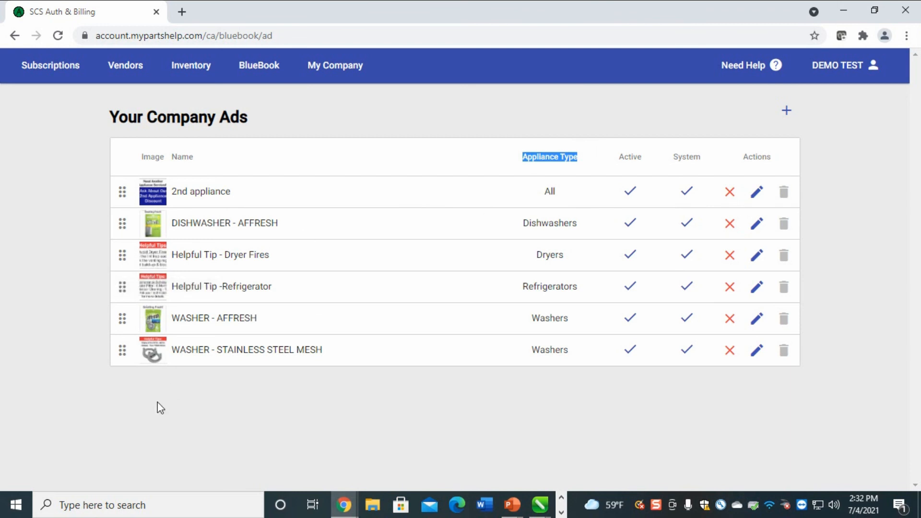
{"action": "left_click_drag", "start_coordinate": [244, 196], "coordinate": [139, 176]}
{"action": "left_click", "coordinate": [228, 192]}
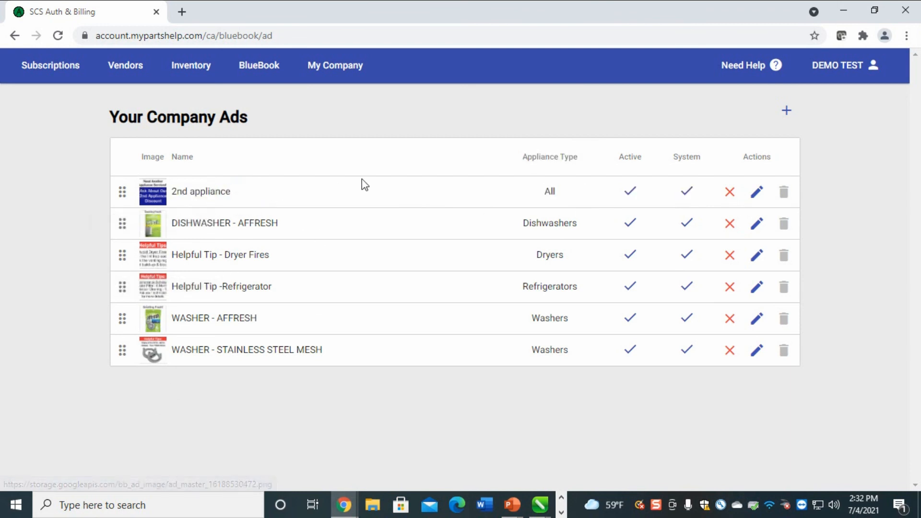
{"action": "left_click_drag", "start_coordinate": [559, 194], "coordinate": [529, 190]}
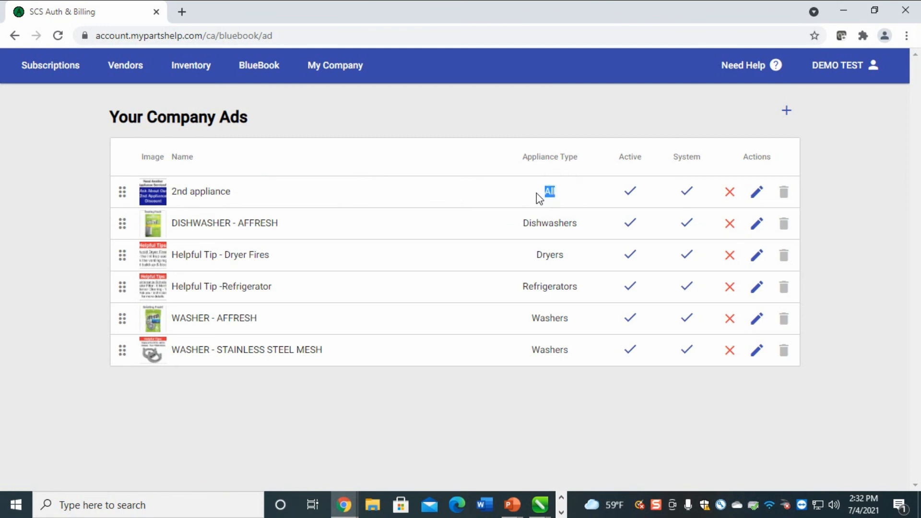
Check the DISHWASHER - AFFRESH (Dishwashers) and Helpful Tip - Dryer Fires (Dryers) ads
{"action": "left_click_drag", "start_coordinate": [298, 222], "coordinate": [194, 240]}
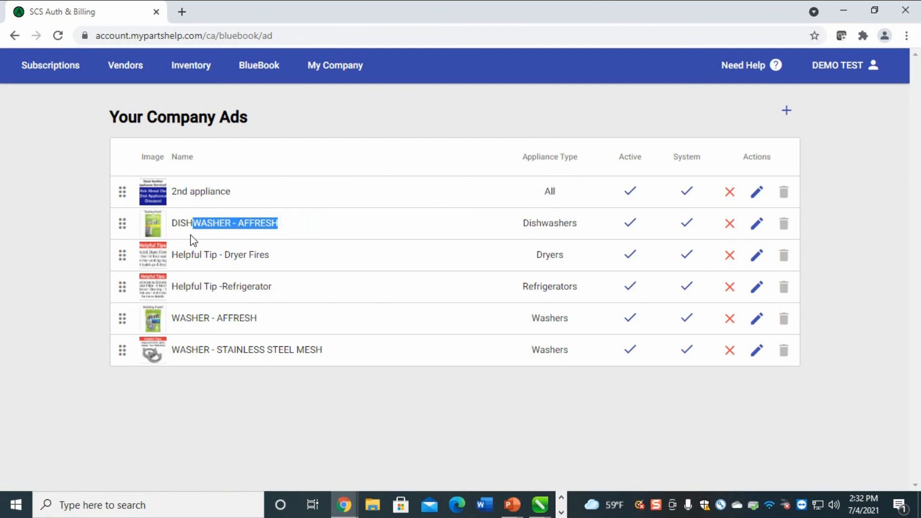
{"action": "left_click_drag", "start_coordinate": [585, 221], "coordinate": [513, 241]}
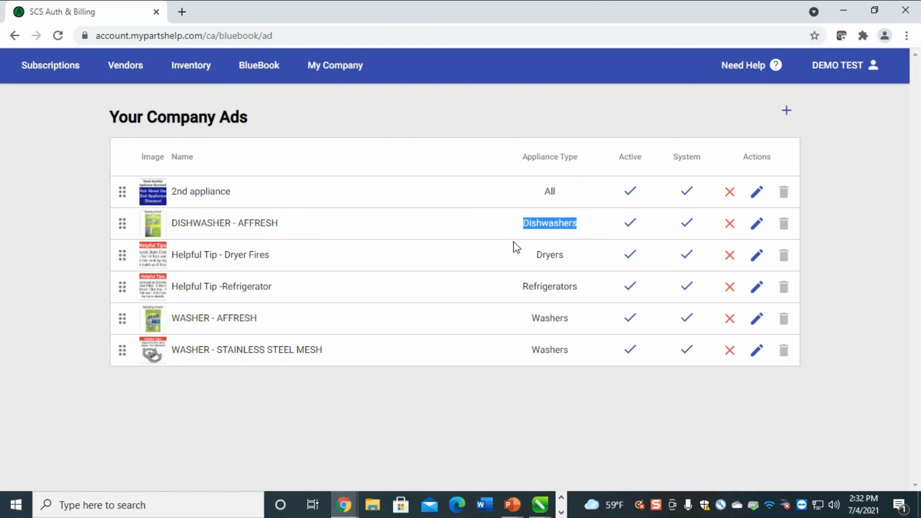
{"action": "left_click_drag", "start_coordinate": [278, 255], "coordinate": [195, 269]}
{"action": "left_click_drag", "start_coordinate": [584, 255], "coordinate": [512, 271]}
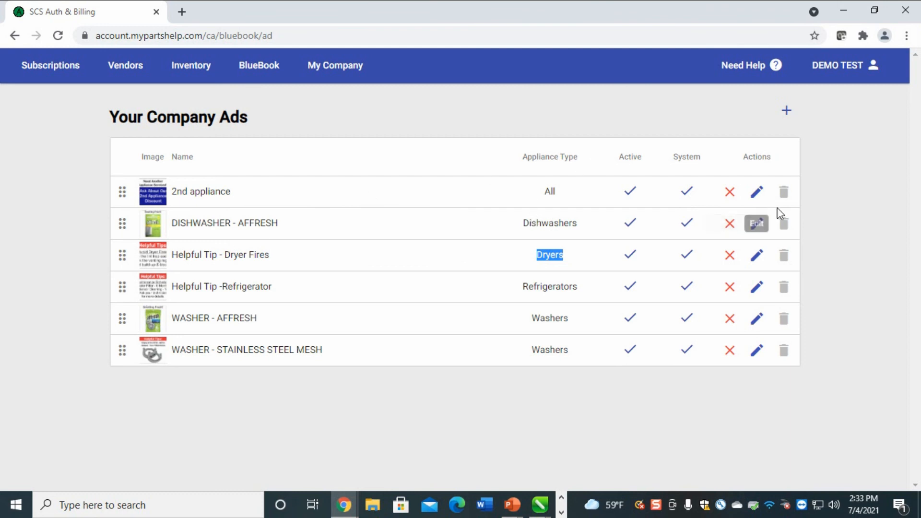
Inspect the DISHWASHER - AFFRESH ad's details, then start a blank new ad
{"action": "left_click", "coordinate": [756, 225]}
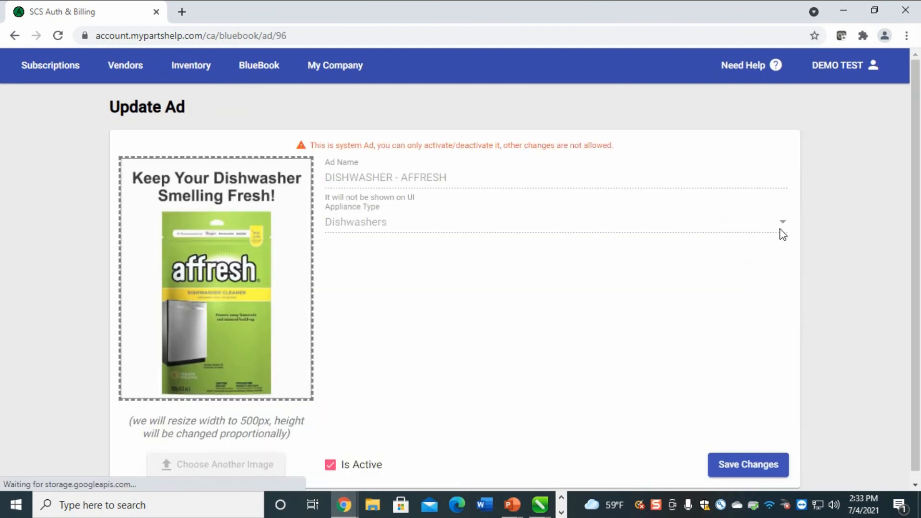
{"action": "scroll", "coordinate": [373, 341], "scroll_direction": "down", "scroll_amount": 1}
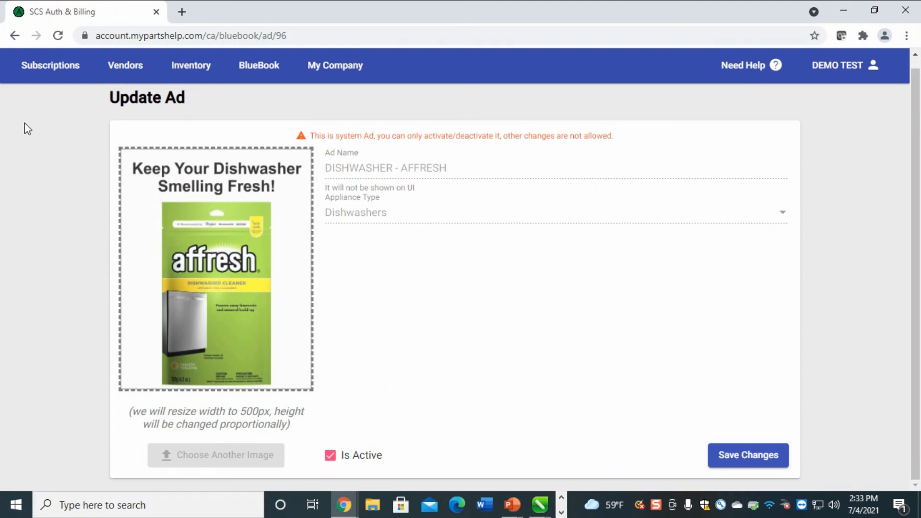
{"action": "left_click", "coordinate": [15, 36]}
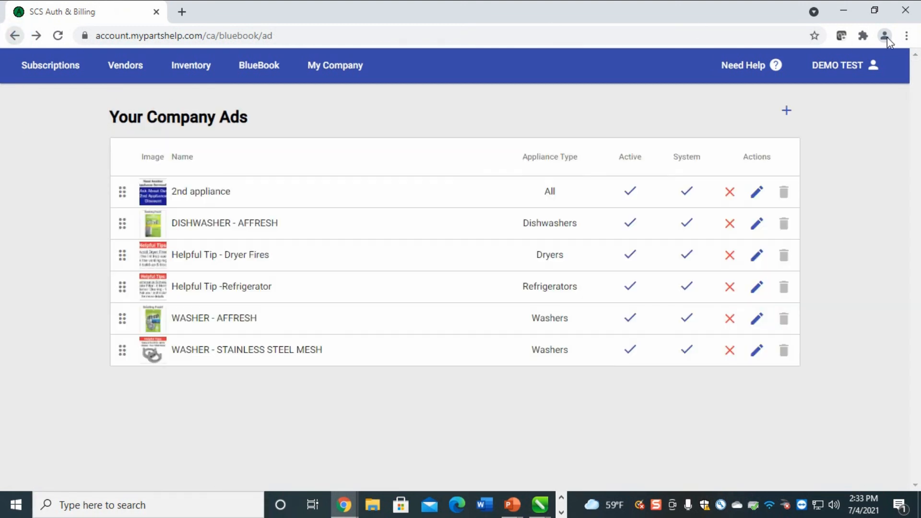
{"action": "left_click", "coordinate": [784, 110]}
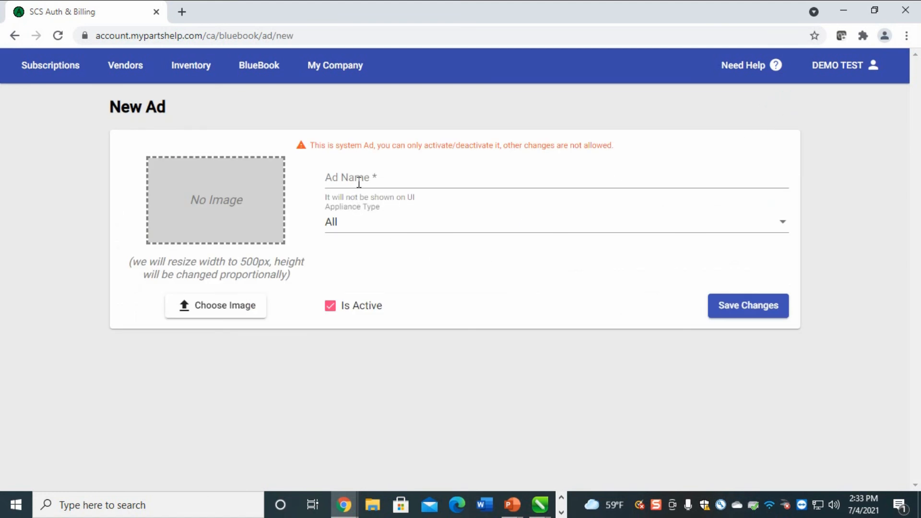
Browse the new ad's Appliance Type options without saving, then return to the ads list
{"action": "left_click", "coordinate": [363, 178]}
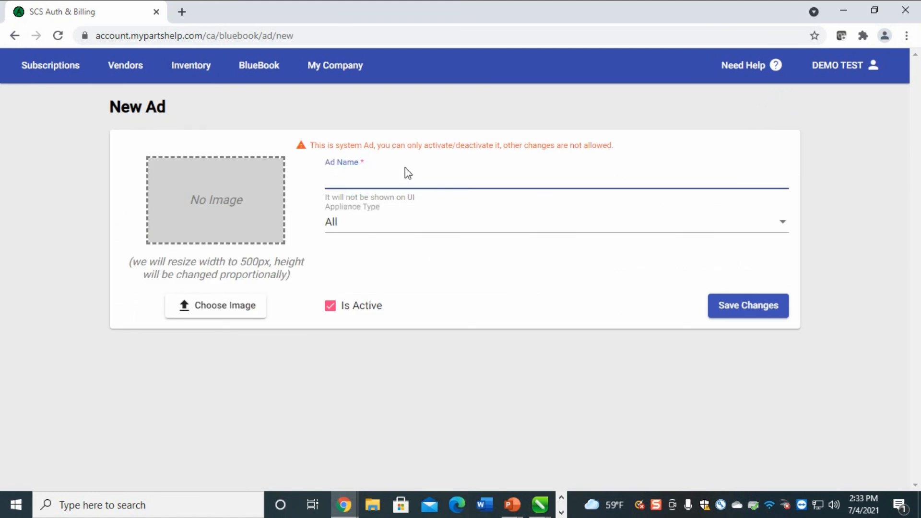
{"action": "left_click", "coordinate": [372, 226]}
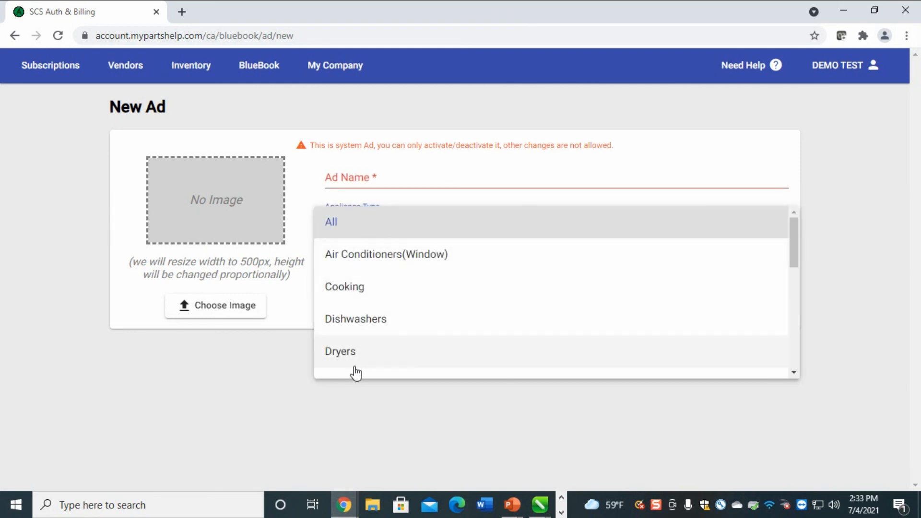
{"action": "scroll", "coordinate": [499, 332], "scroll_direction": "down", "scroll_amount": 3}
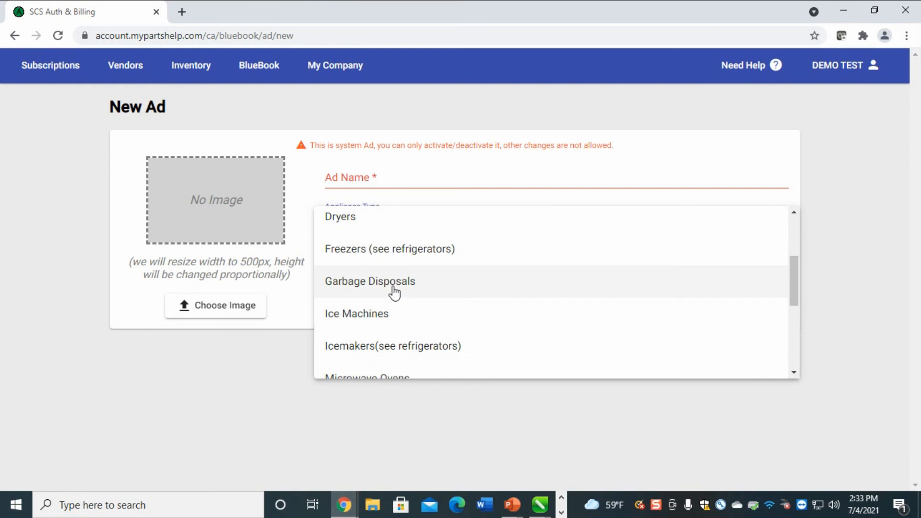
{"action": "left_click", "coordinate": [835, 154]}
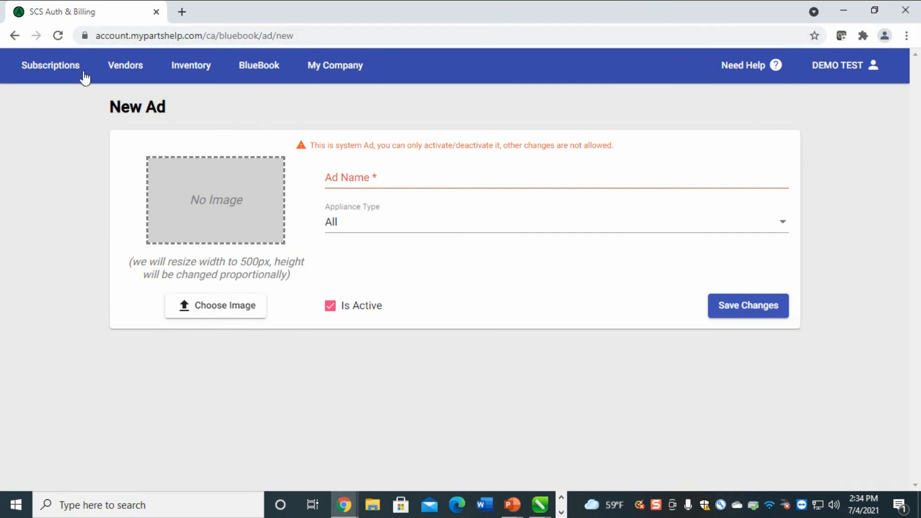
{"action": "left_click", "coordinate": [271, 69]}
{"action": "left_click", "coordinate": [273, 359]}
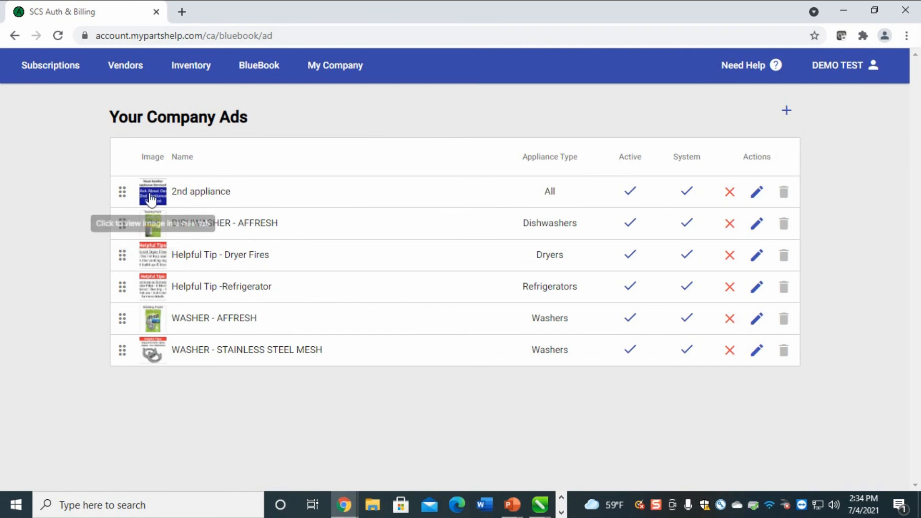
Open the 2nd appliance ad and toggle Is Active off and on, leaving it active
{"action": "left_click", "coordinate": [756, 195]}
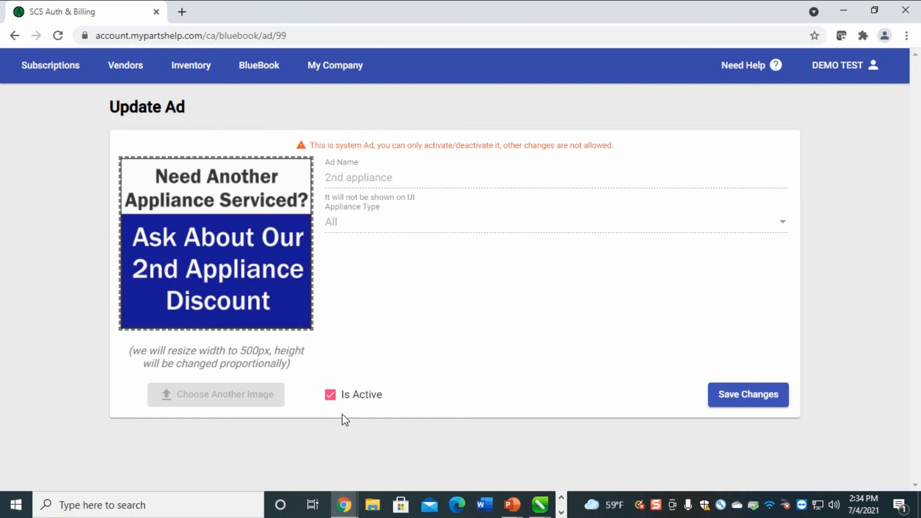
{"action": "left_click", "coordinate": [329, 397]}
{"action": "left_click", "coordinate": [331, 397]}
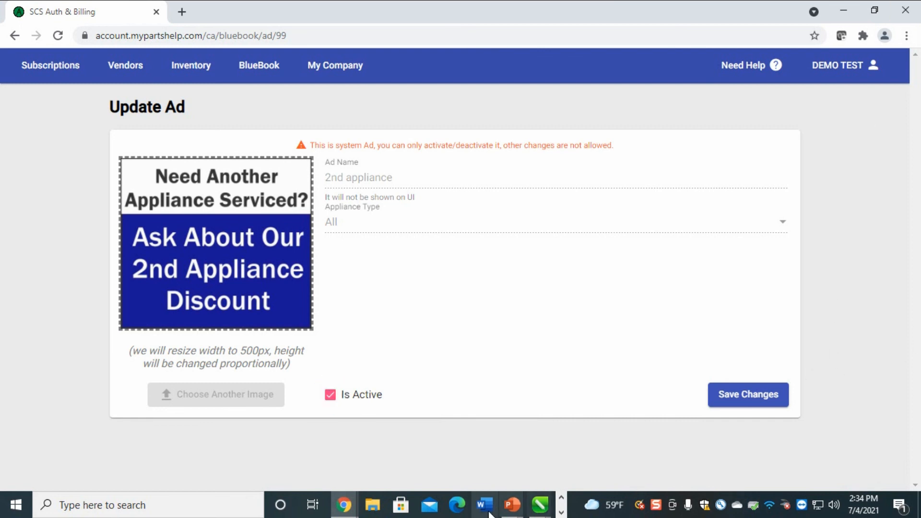
{"action": "left_click", "coordinate": [258, 67]}
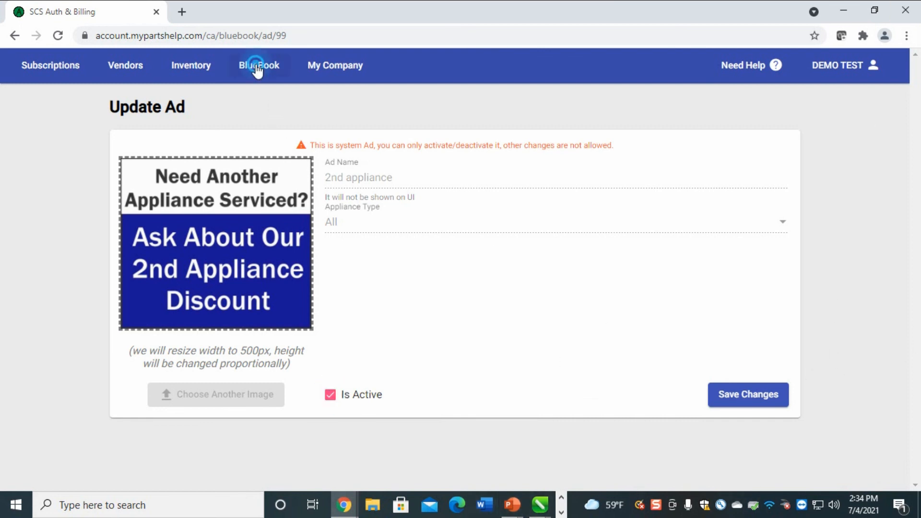
{"action": "left_click", "coordinate": [664, 109]}
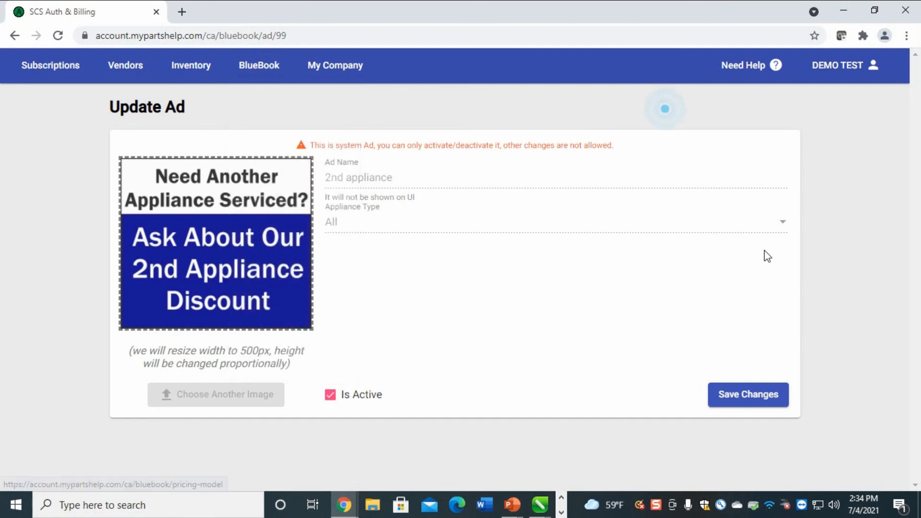